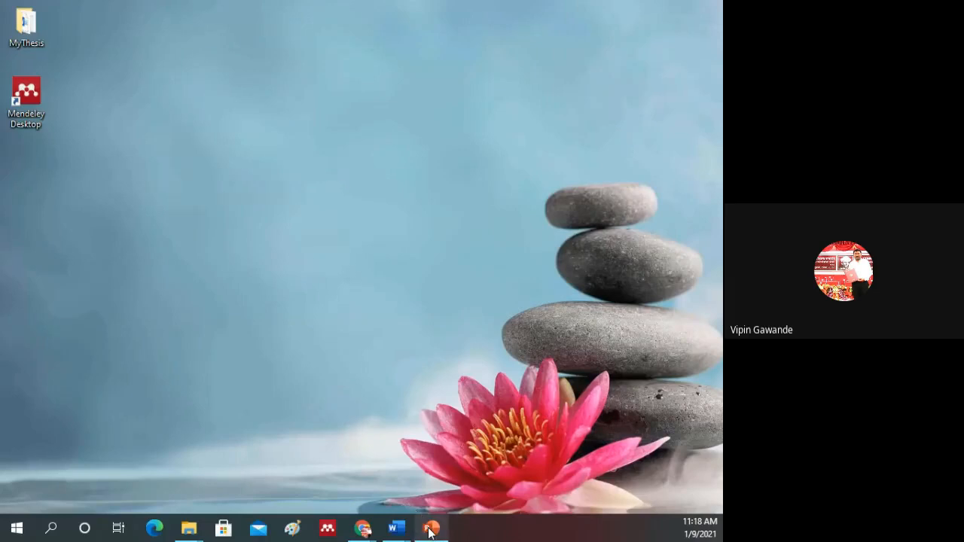
# Step: Launch Mendeley Desktop and minimize the Mendeley_Training presentation
pyautogui.moveTo(431, 532)
pyautogui.click(438, 504)
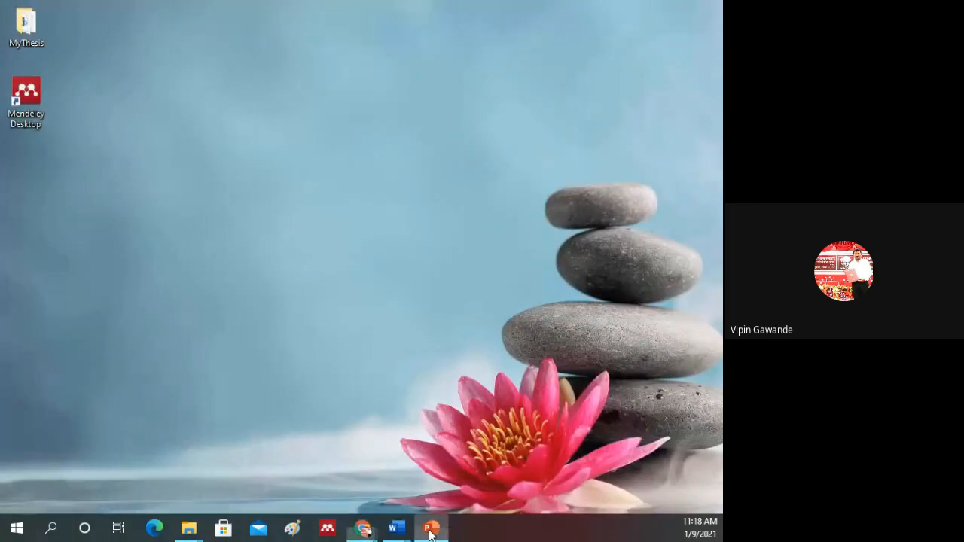
pyautogui.click(431, 531)
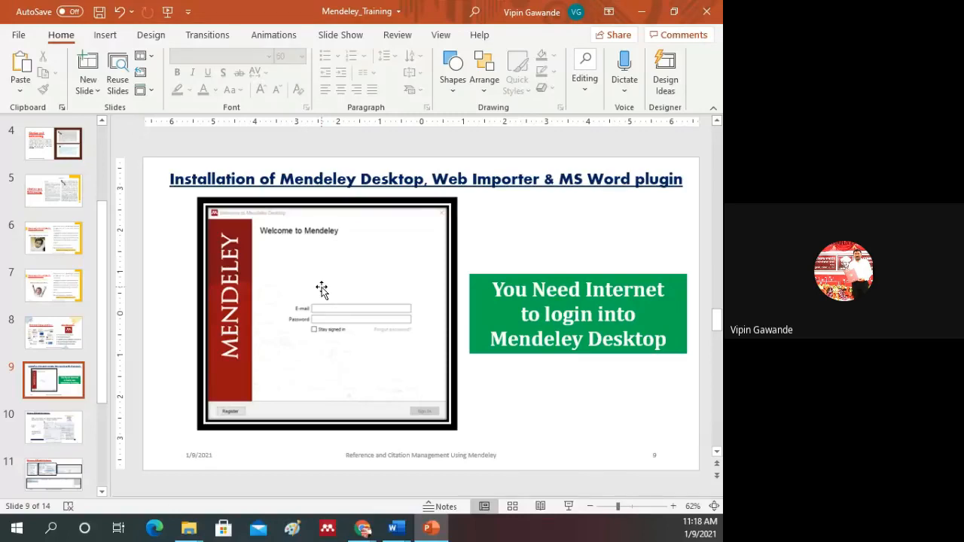
pyautogui.click(327, 531)
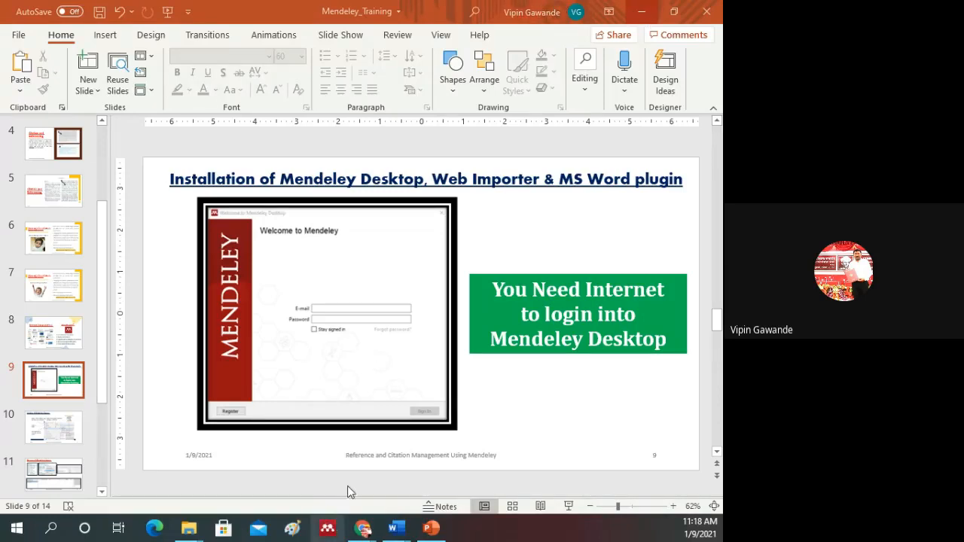
pyautogui.click(640, 9)
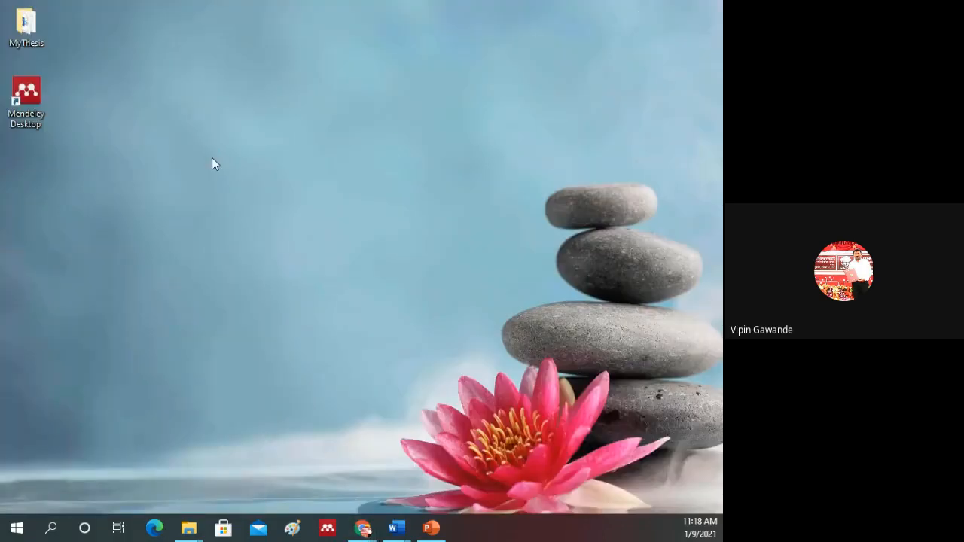
# Step: Refresh the desktop and dismiss the Mendeley Desktop Running notice to reach the sign-in window
pyautogui.rightClick(218, 250)
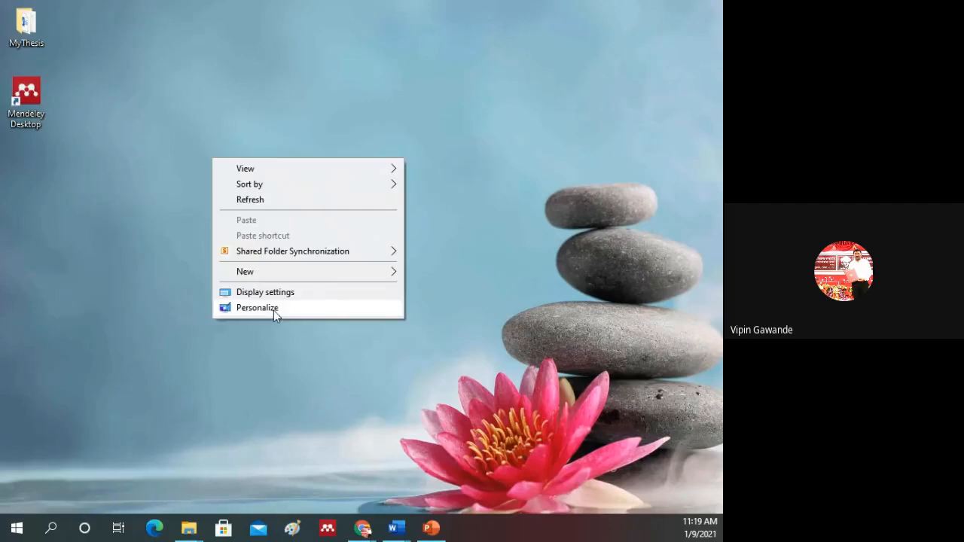
pyautogui.click(251, 199)
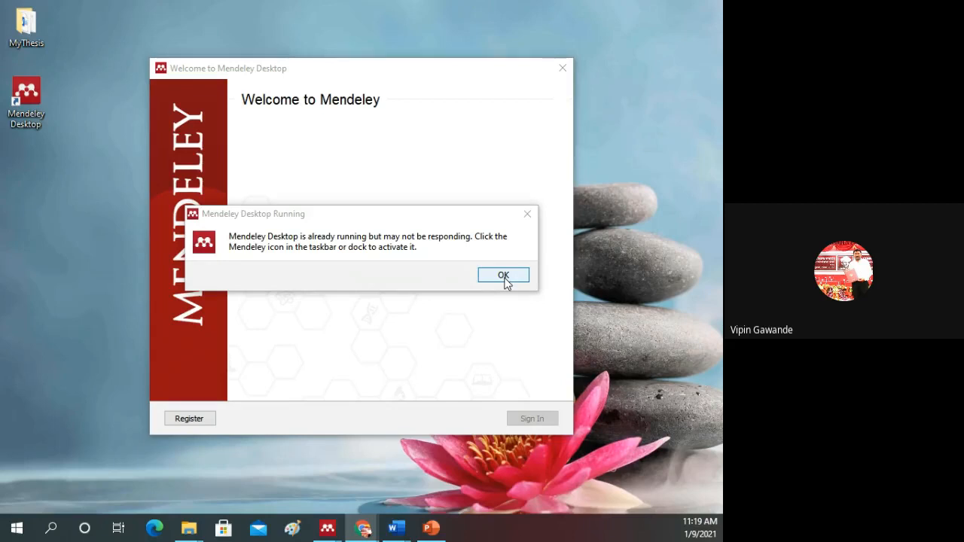
pyautogui.click(503, 276)
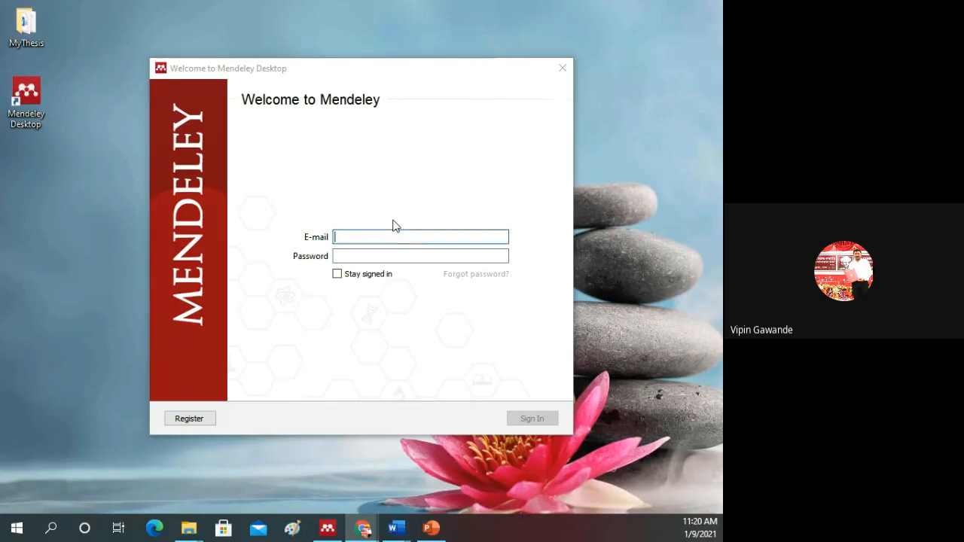
# Step: Enter the account e-mail address in the Mendeley Desktop sign-in form
pyautogui.click(357, 236)
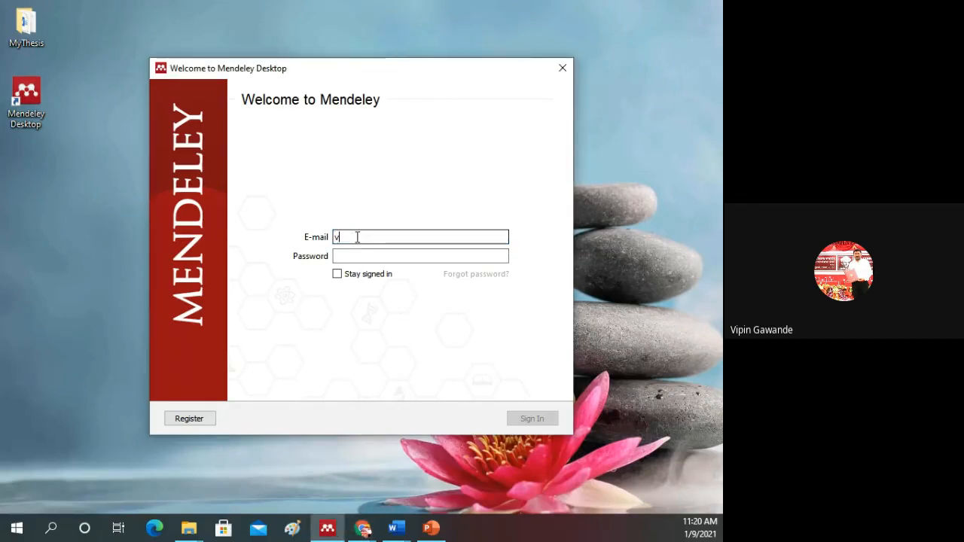
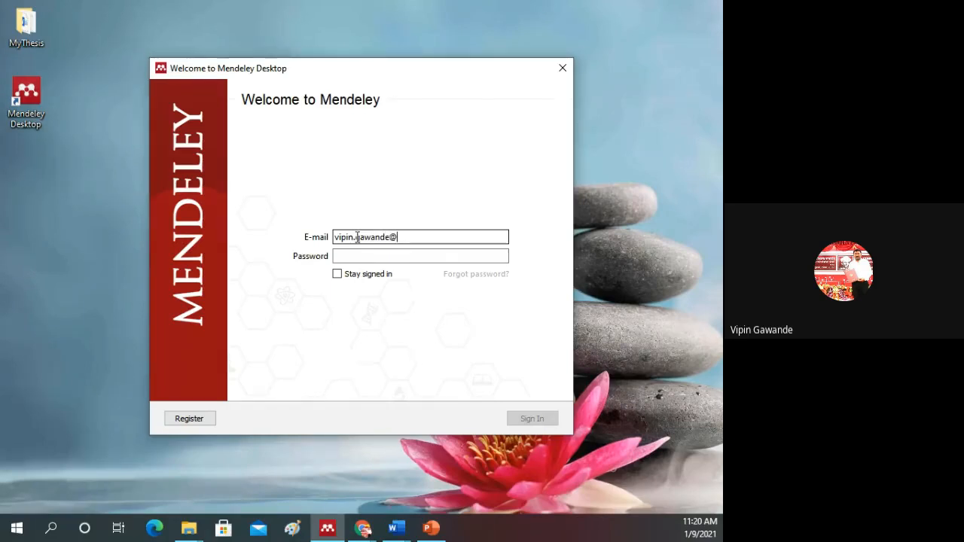
# Step: Enter the account password and sign in to Mendeley Desktop
pyautogui.click(352, 256)
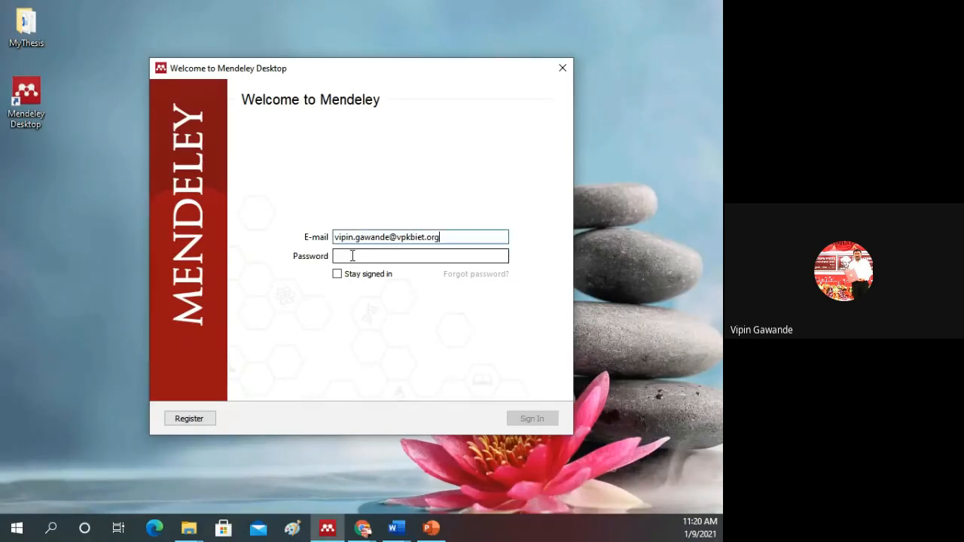
pyautogui.write('****')
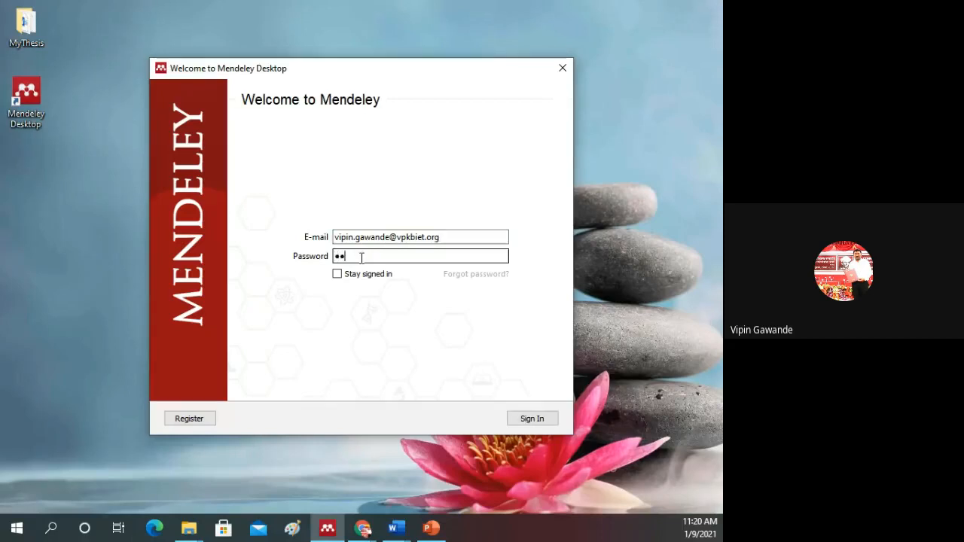
pyautogui.write('******')
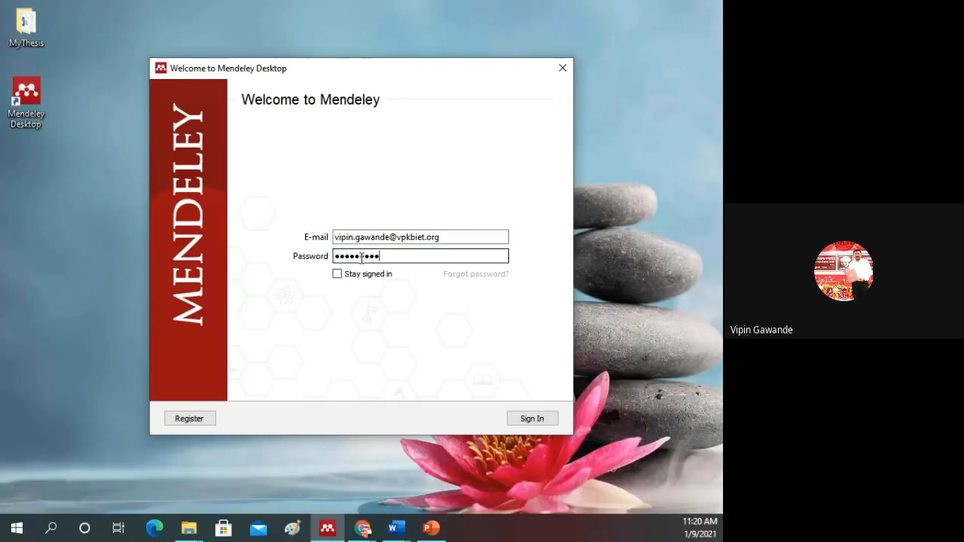
pyautogui.write('*')
pyautogui.press('Return')
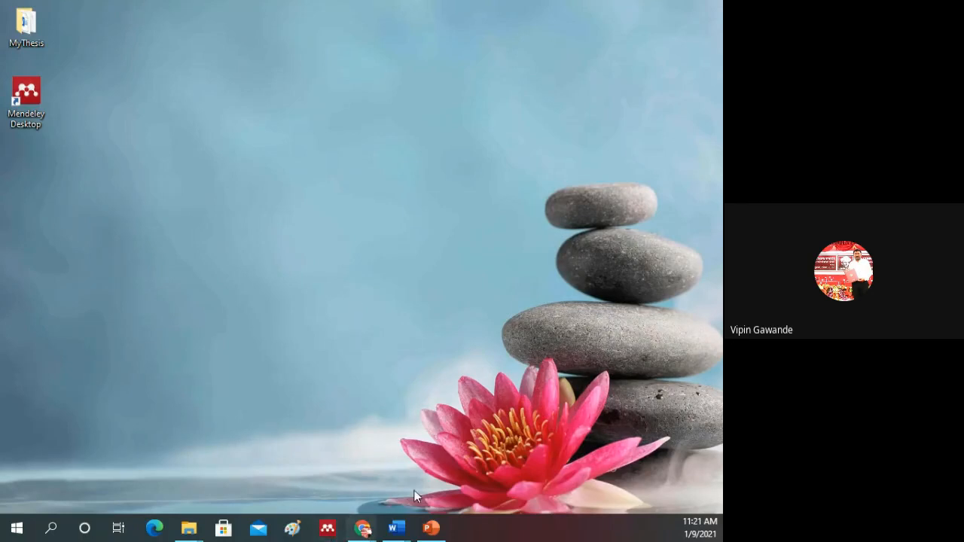
# Step: Switch to the Mendeley_Training presentation in PowerPoint and present slides 9 and 10, ending the show on slide 9
pyautogui.moveTo(432, 533)
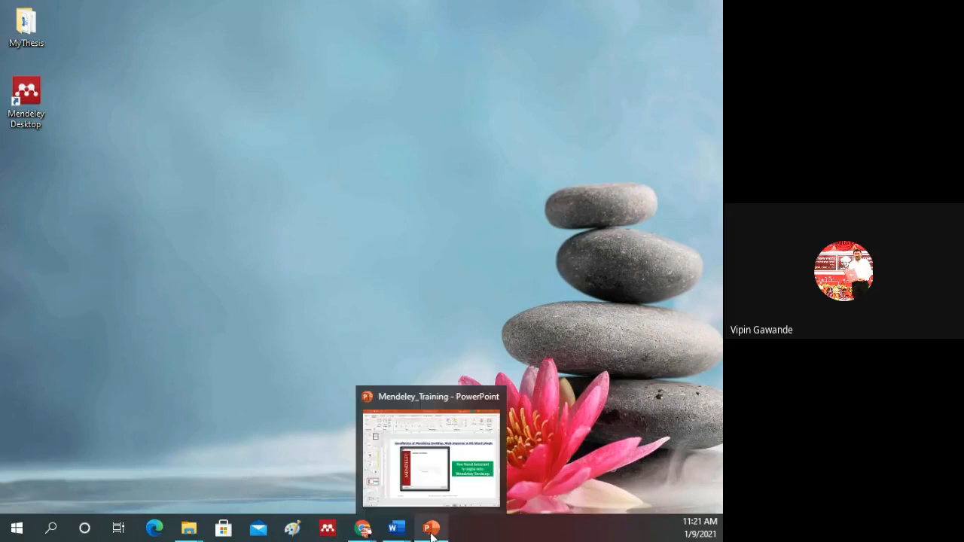
pyautogui.moveTo(439, 451)
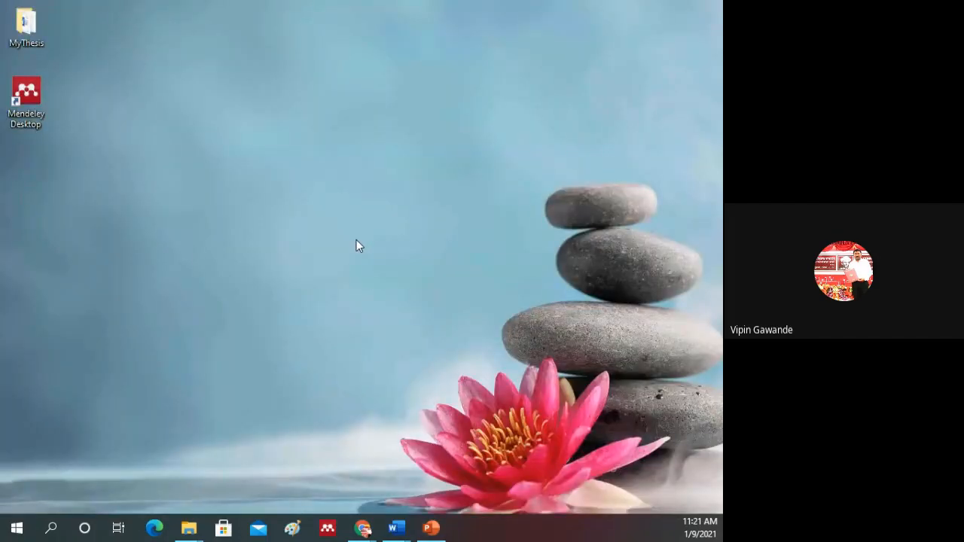
pyautogui.hotkey('alt', 'Tab')
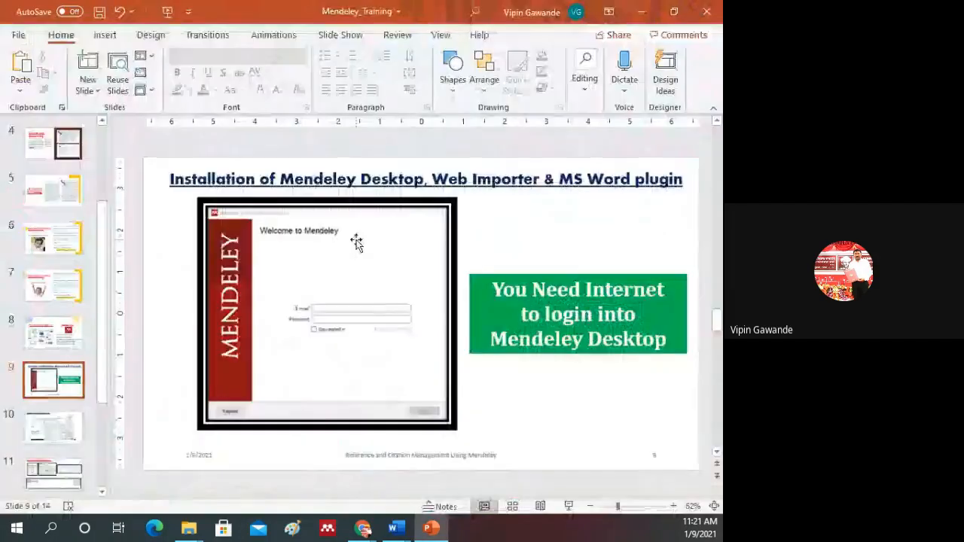
pyautogui.click(568, 506)
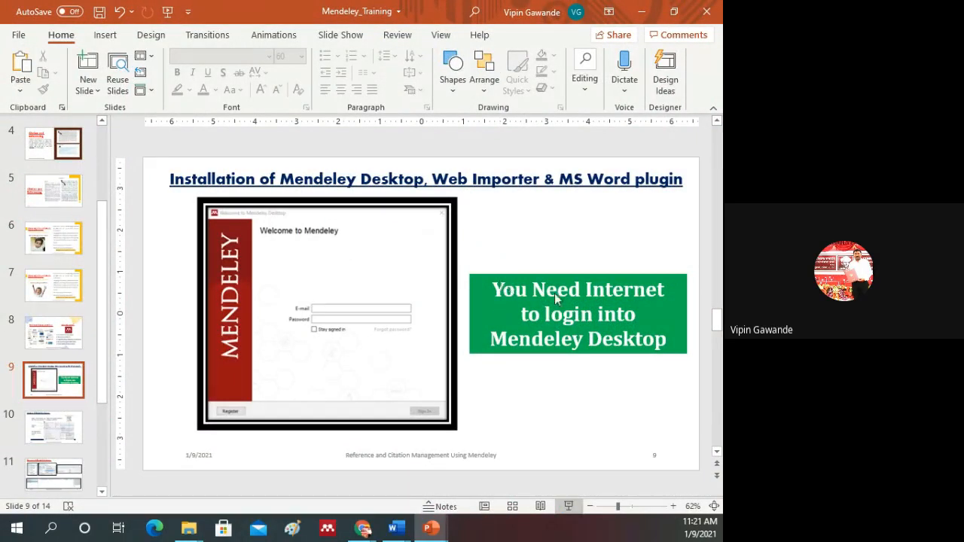
pyautogui.hotkey('shift', 'F5')
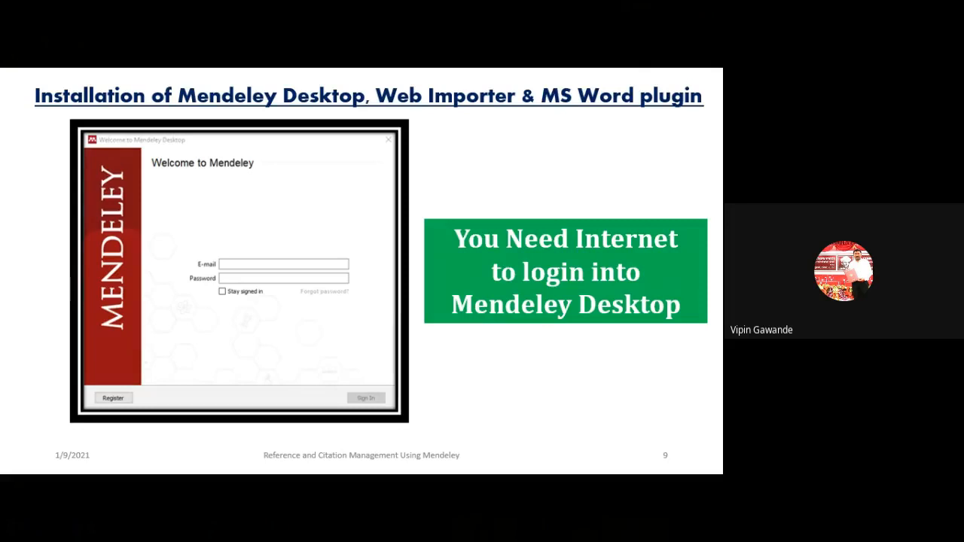
pyautogui.scroll(-1, 428, 215)
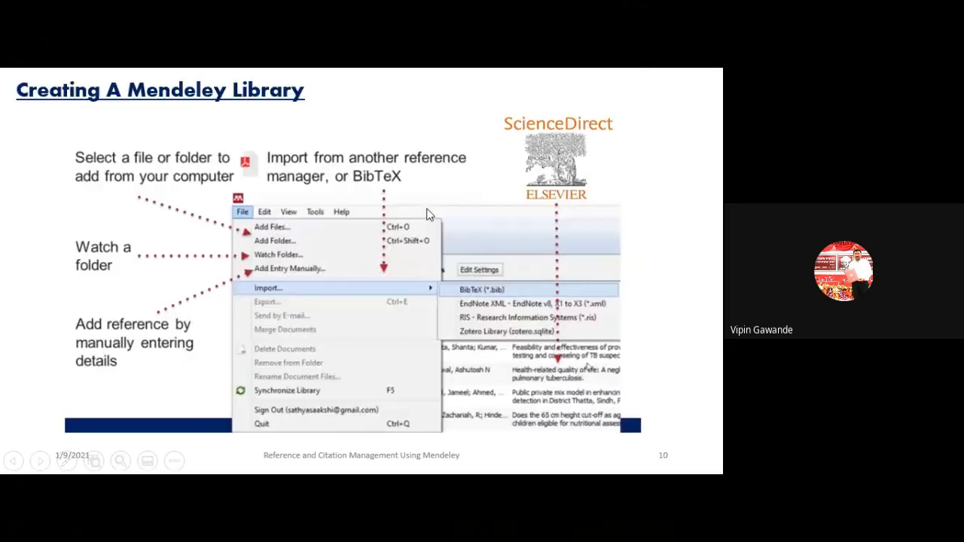
pyautogui.scroll(1, 411, 216)
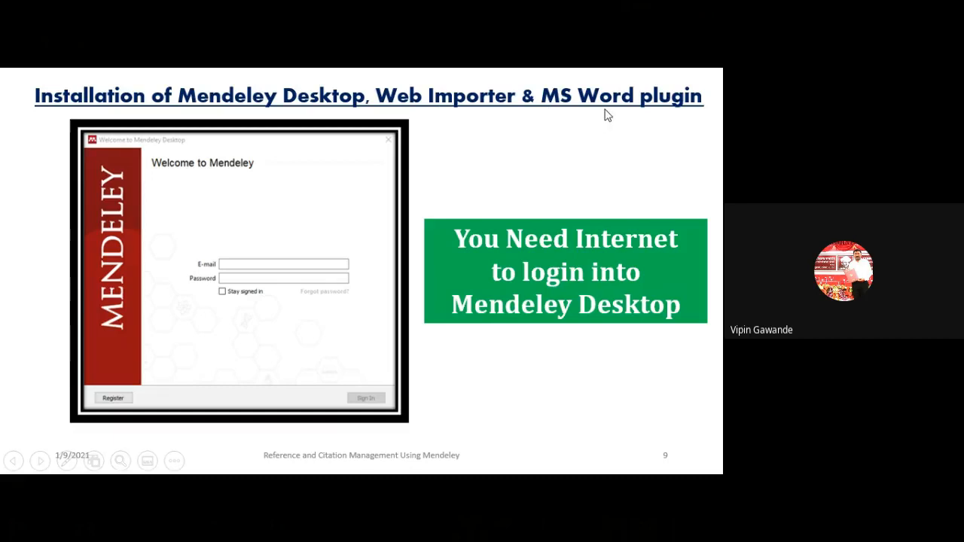
pyautogui.press('Escape')
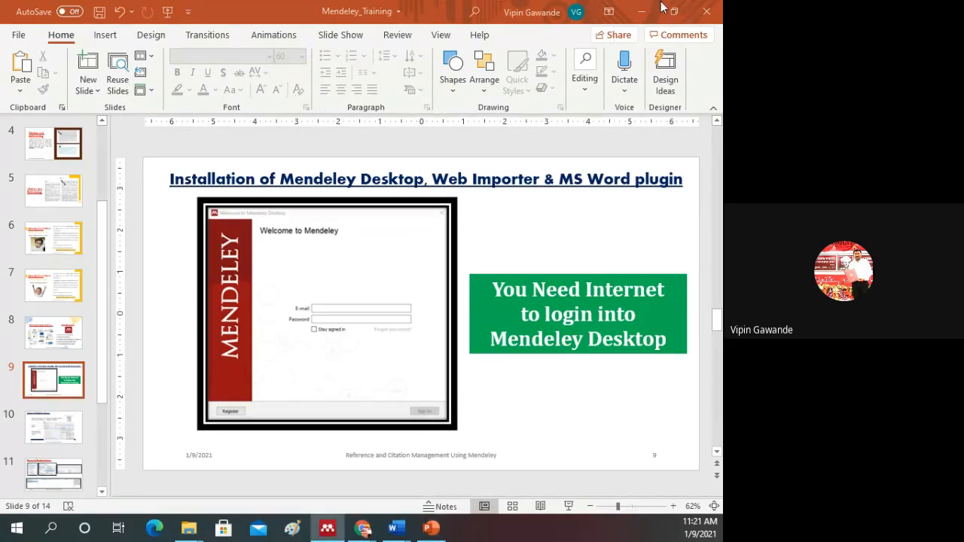
# Step: Minimize the presentation and maximize the Mendeley Desktop library window
pyautogui.click(641, 13)
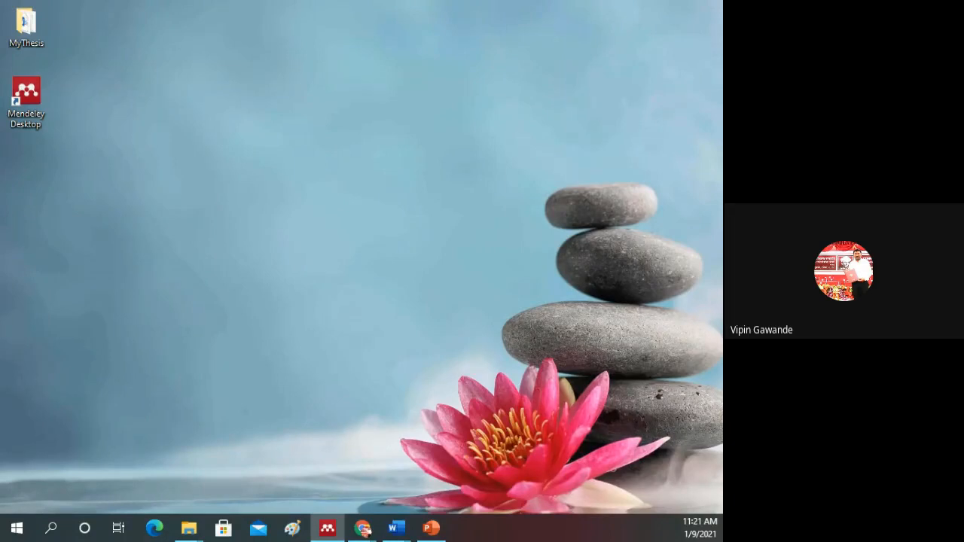
pyautogui.moveTo(0, 38); pyautogui.dragTo(295, 60)
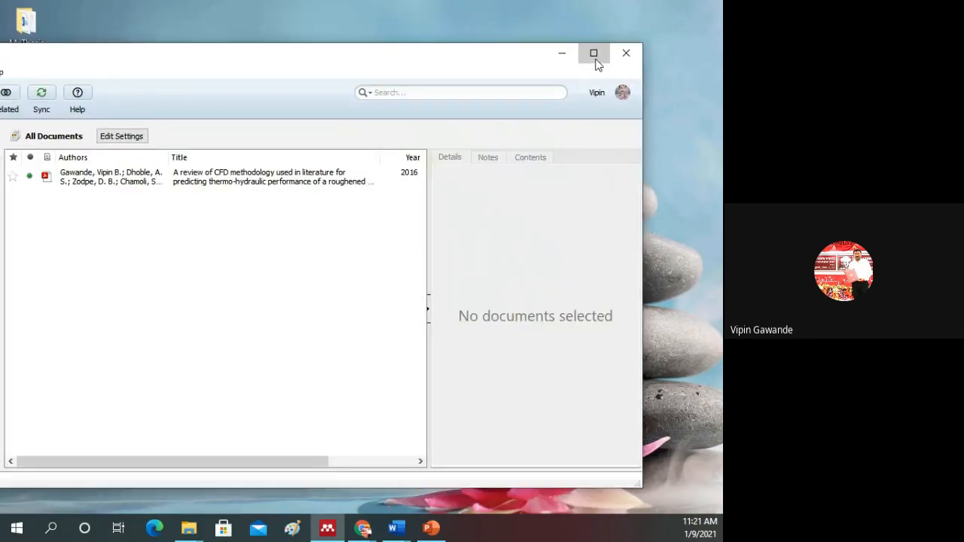
pyautogui.click(593, 54)
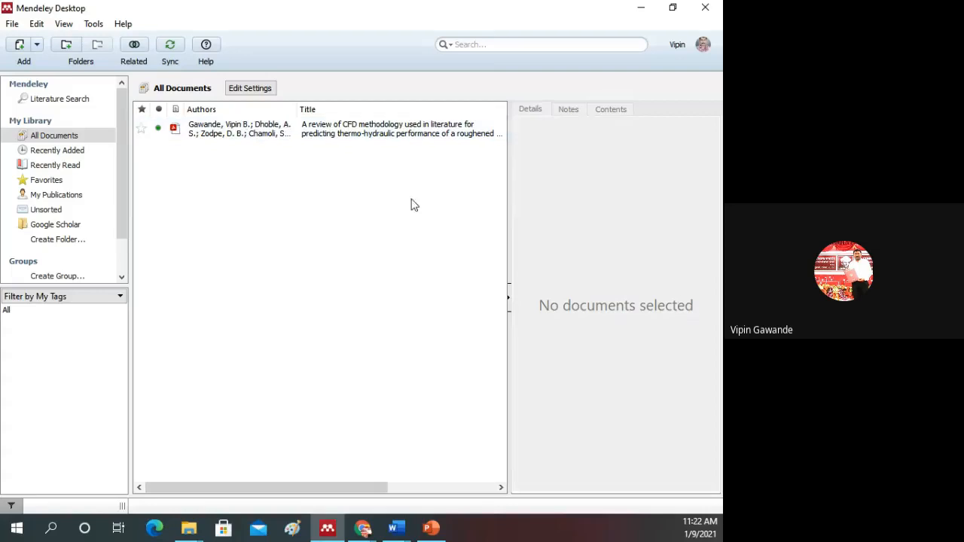
# Step: Review the CFD methodology article's details and the Web Importer and MS Word plugin commands, and minimize Mendeley Desktop
pyautogui.click(248, 133)
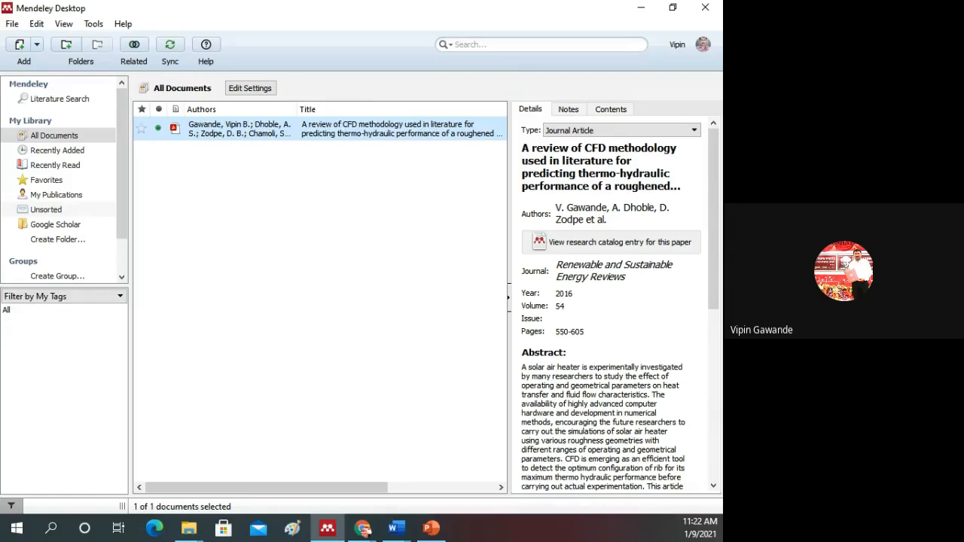
pyautogui.click(94, 24)
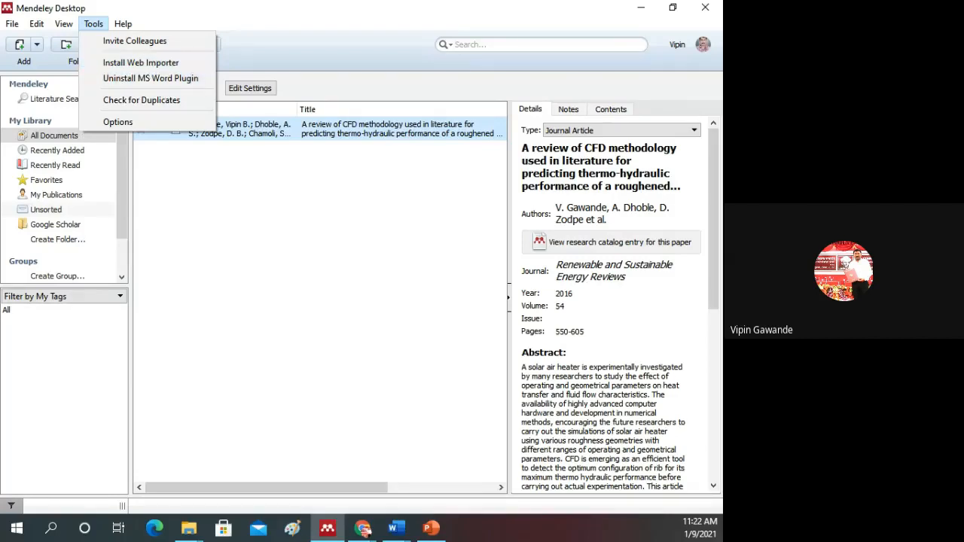
pyautogui.press('Escape')
pyautogui.click(96, 25)
pyautogui.click(640, 12)
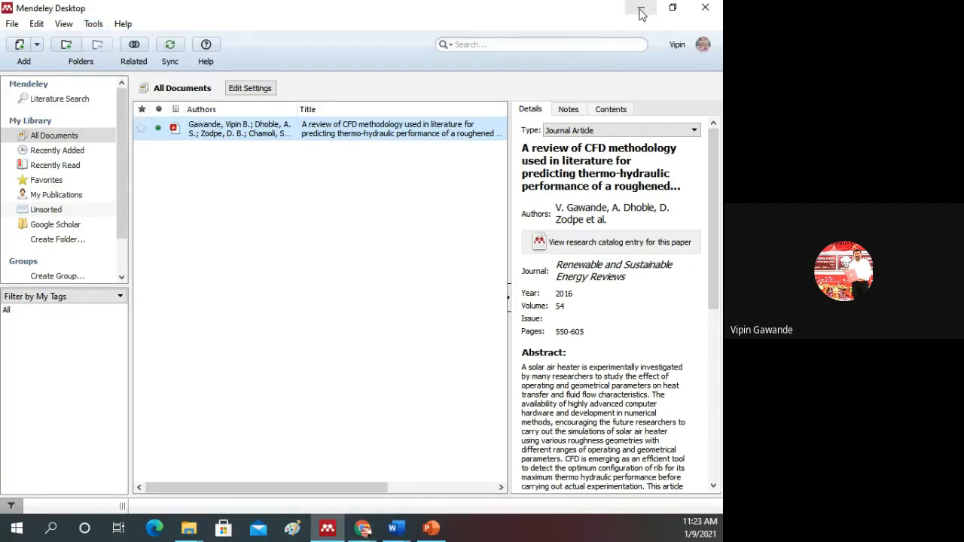
pyautogui.click(640, 12)
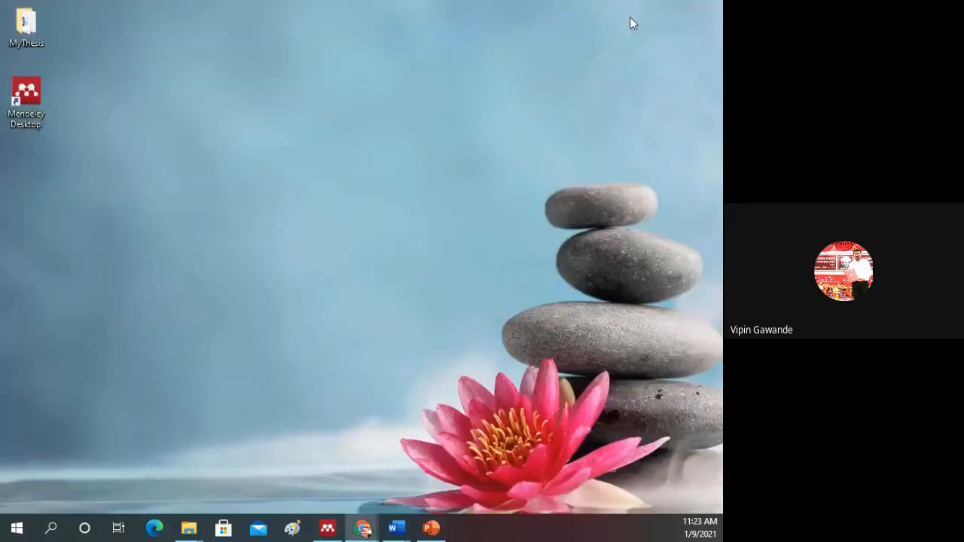
# Step: Switch to the ScienceDirect results in Chrome to show the Web Importer extension and Mendeley Reference Manager library, and minimize the browser
pyautogui.moveTo(372, 533)
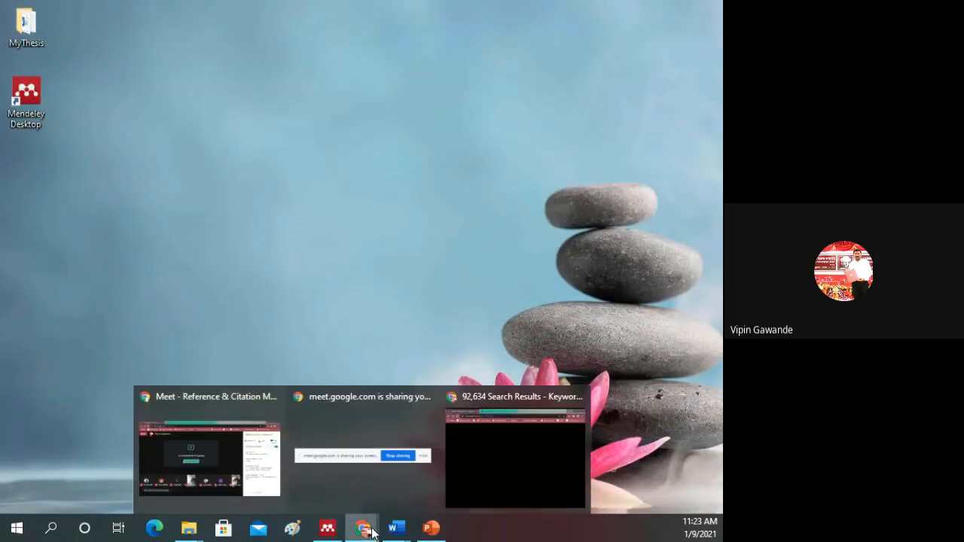
pyautogui.click(472, 431)
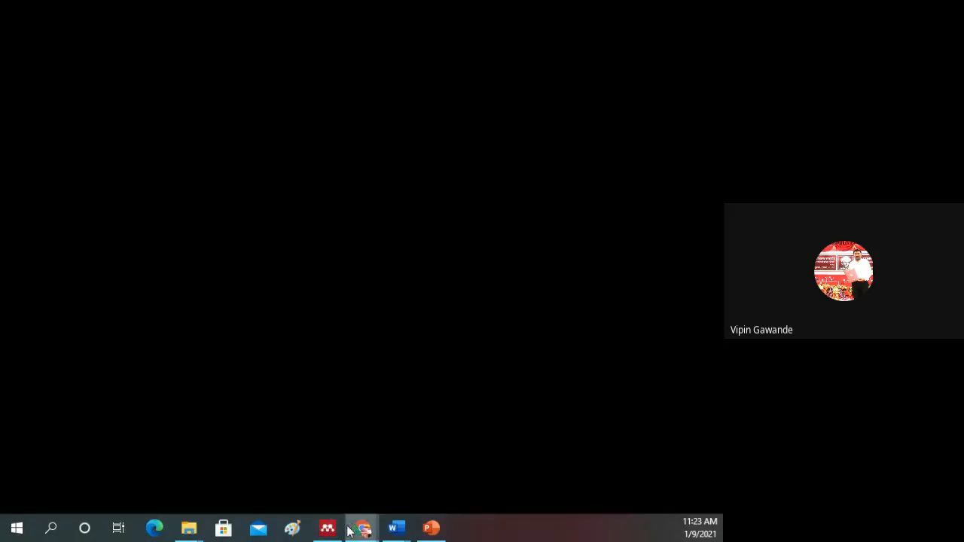
pyautogui.moveTo(363, 530)
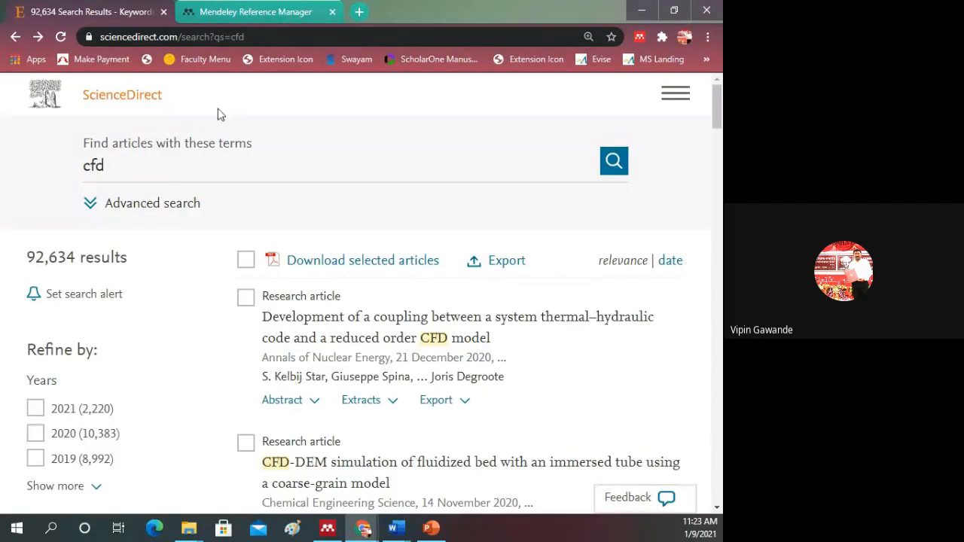
pyautogui.click(639, 37)
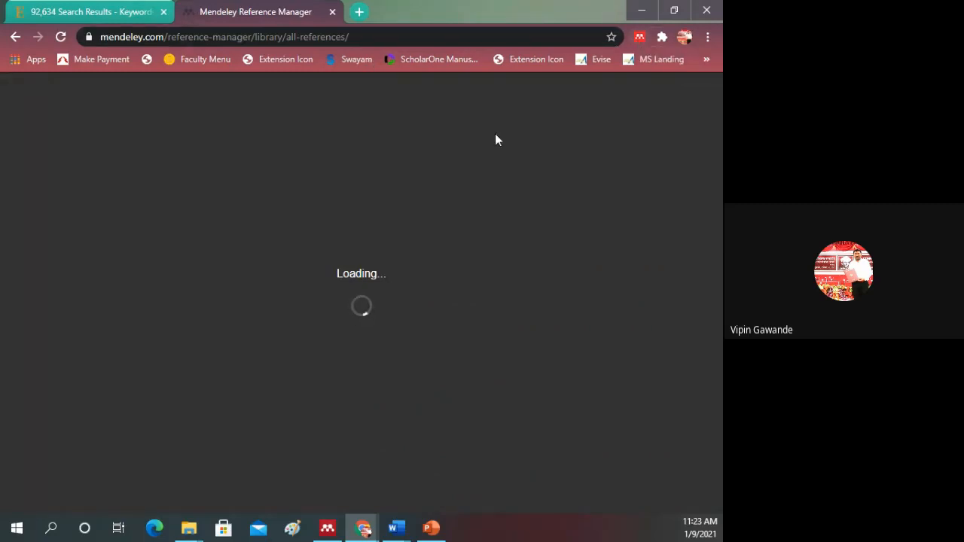
pyautogui.click(395, 527)
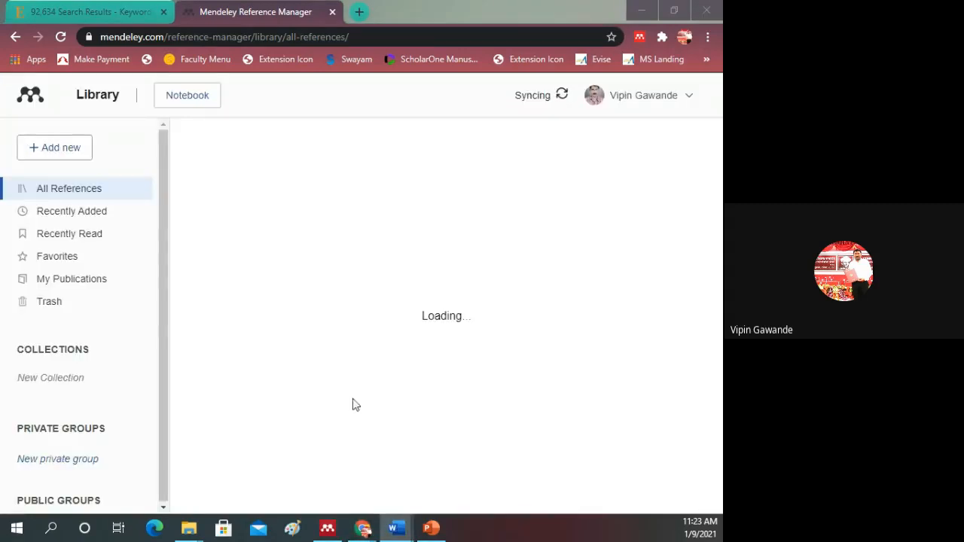
pyautogui.click(640, 9)
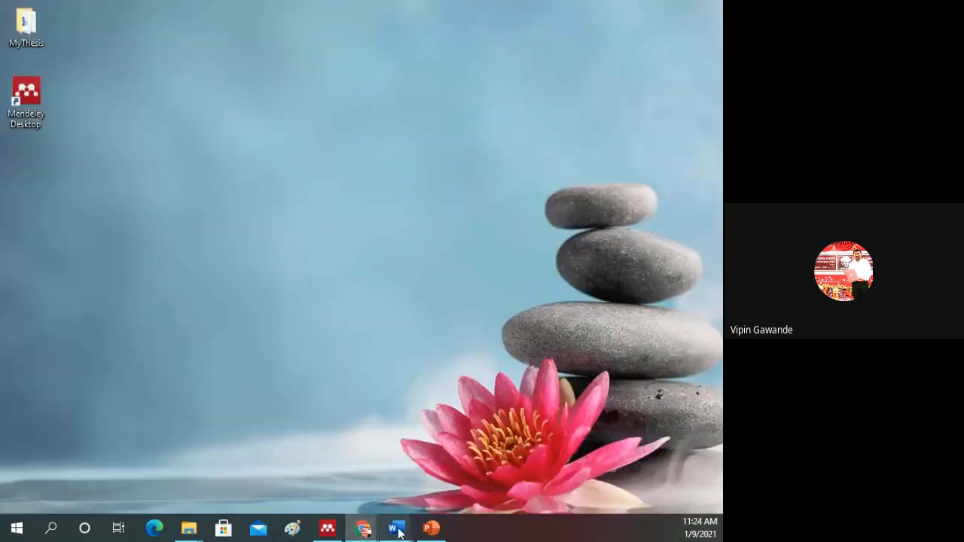
# Step: Switch to the Paper document in Word, display its Mendeley Cite-O-Matic citation commands, and maximize the window
pyautogui.moveTo(399, 532)
pyautogui.click(354, 472)
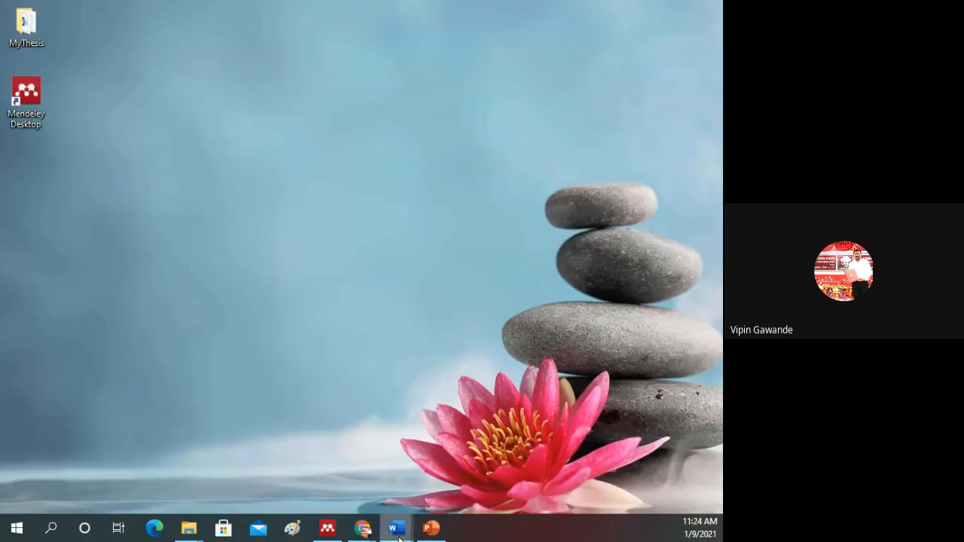
pyautogui.moveTo(399, 534)
pyautogui.click(372, 484)
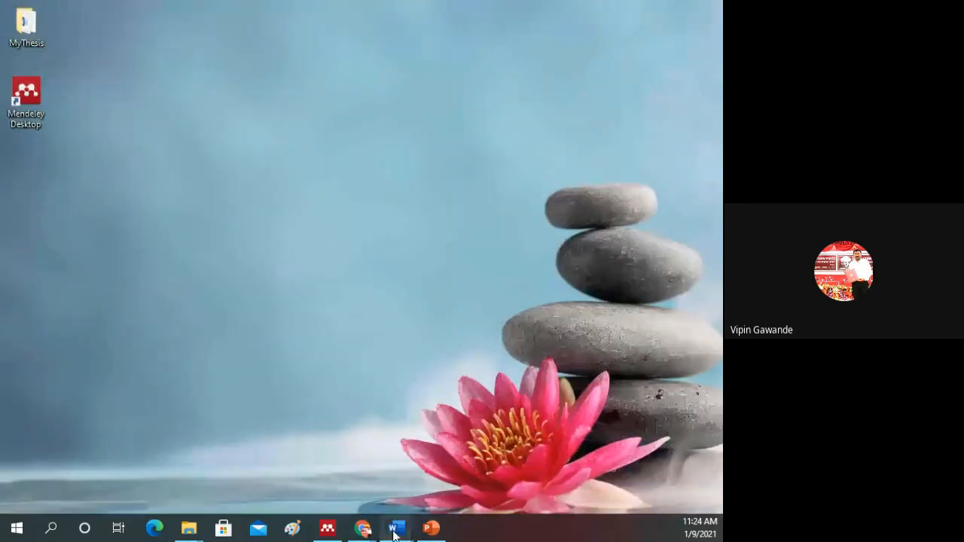
pyautogui.moveTo(396, 532)
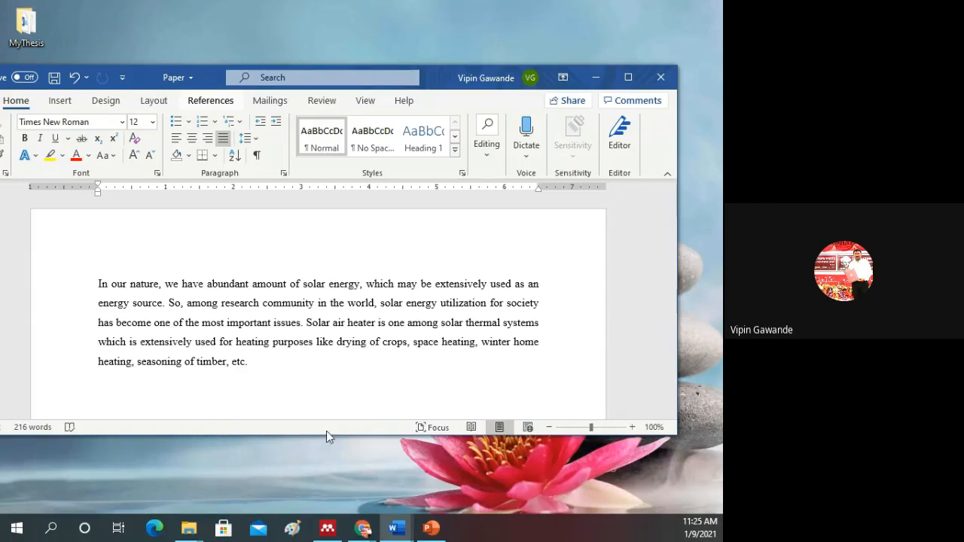
pyautogui.click(210, 101)
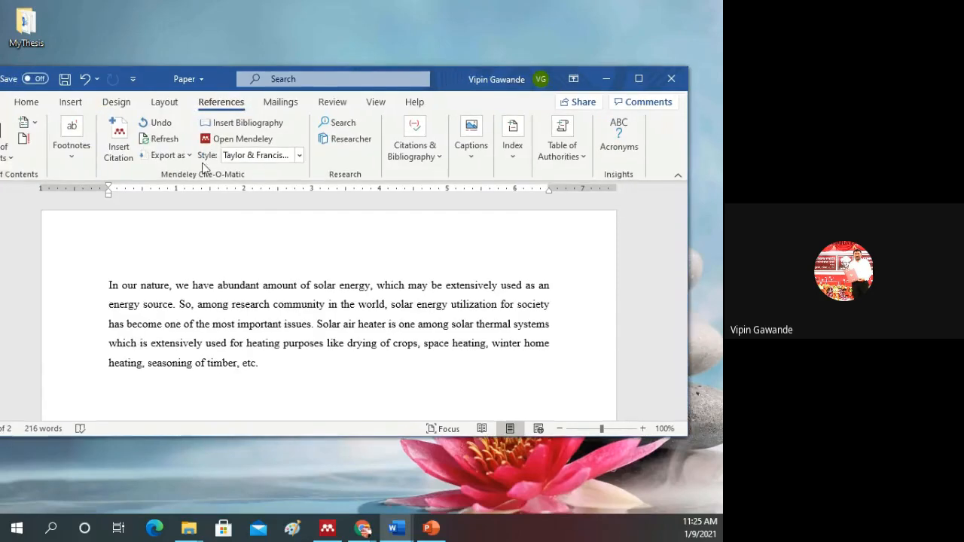
pyautogui.moveTo(210, 107); pyautogui.dragTo(221, 109)
pyautogui.click(362, 528)
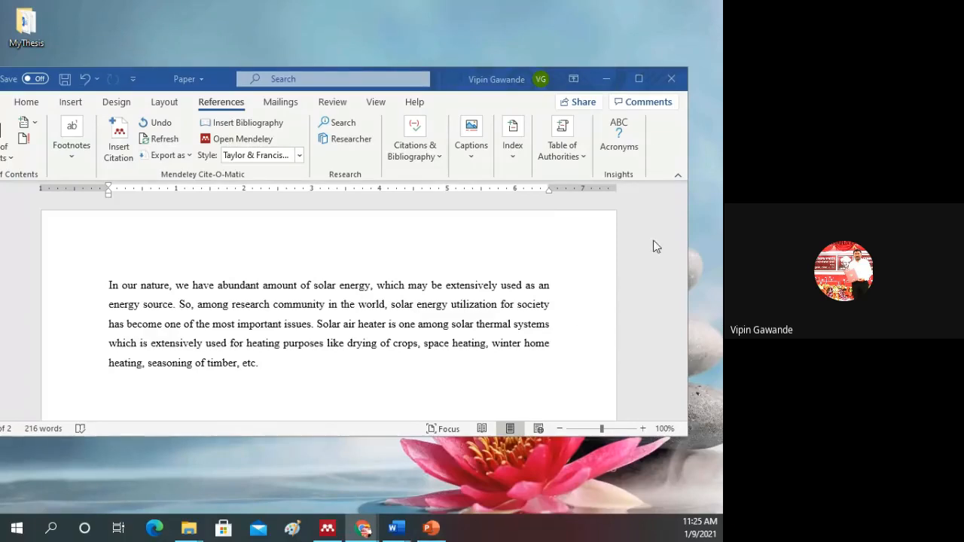
pyautogui.click(638, 80)
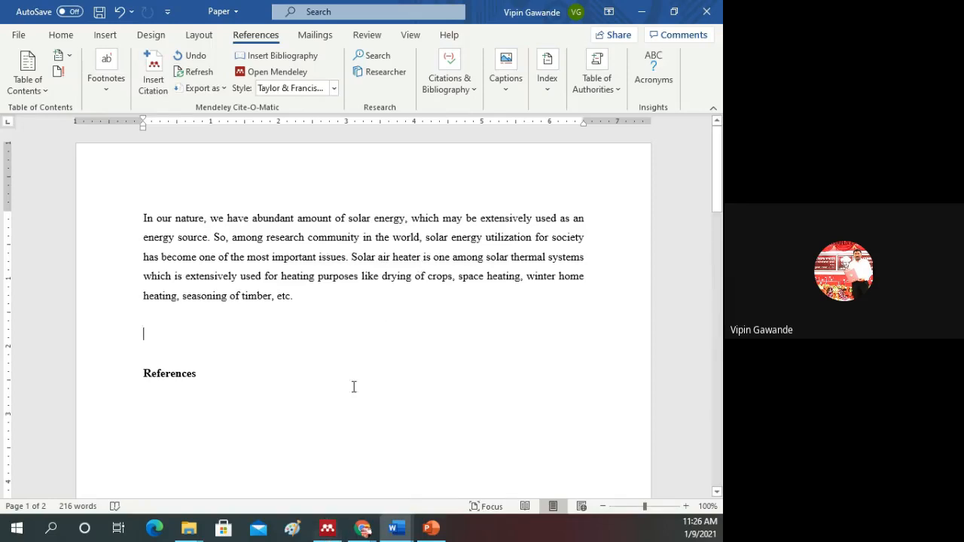
# Step: Switch to the Mendeley Reference Manager library in Chrome to point out the Web Importer extension, and return to the Paper document in Word
pyautogui.click(366, 529)
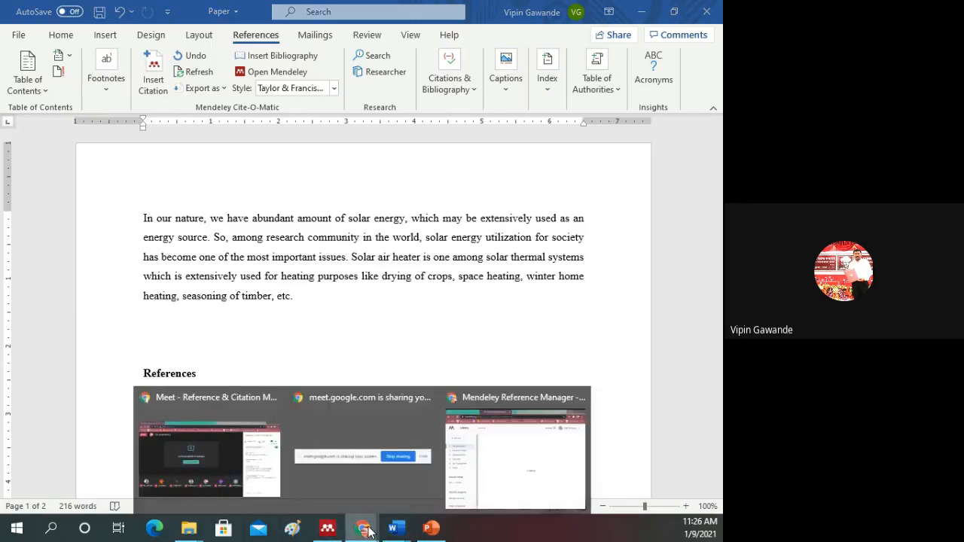
pyautogui.click(505, 435)
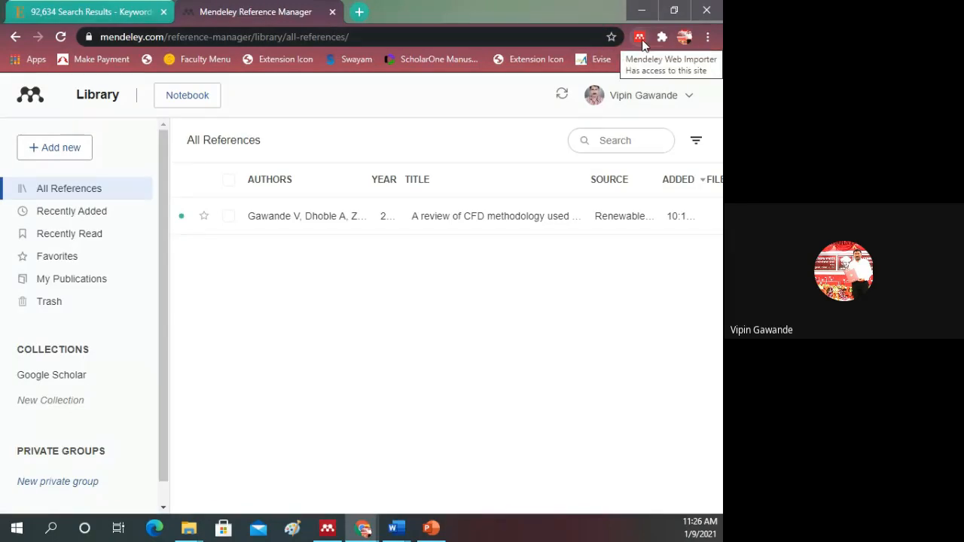
pyautogui.moveTo(396, 535)
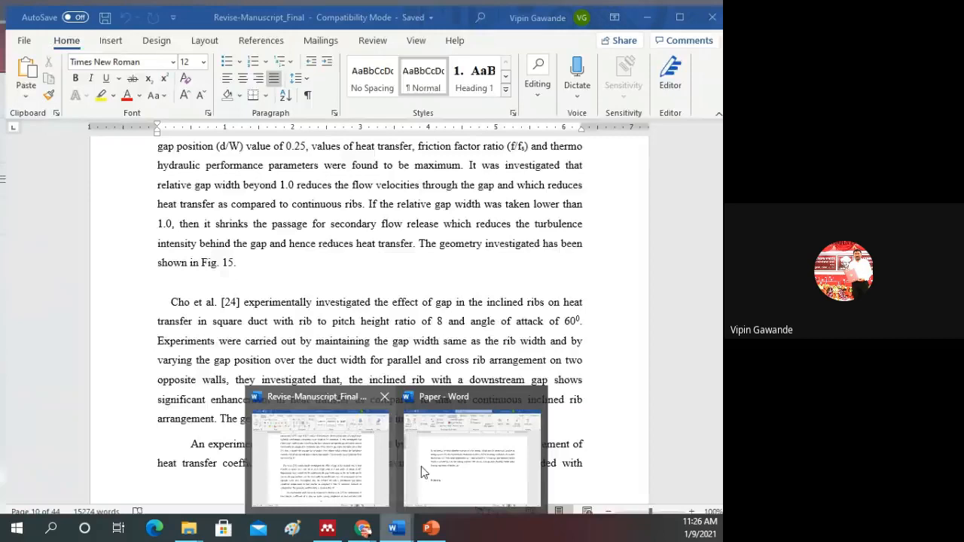
pyautogui.click(421, 466)
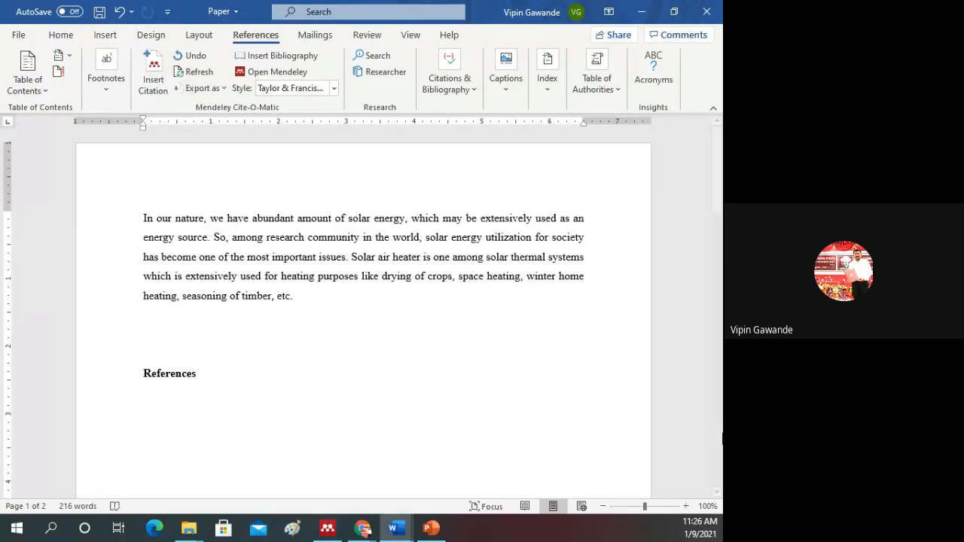
# Step: Show slide 10 of the Mendeley_Training presentation in PowerPoint, and switch to Mendeley Desktop to review its commands for adding and importing references
pyautogui.click(441, 527)
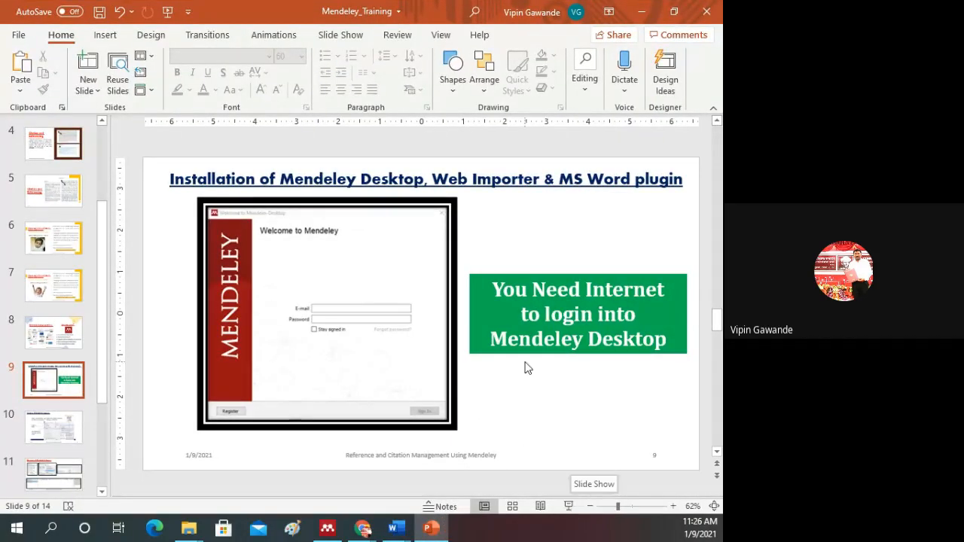
pyautogui.scroll(-1, 525, 367)
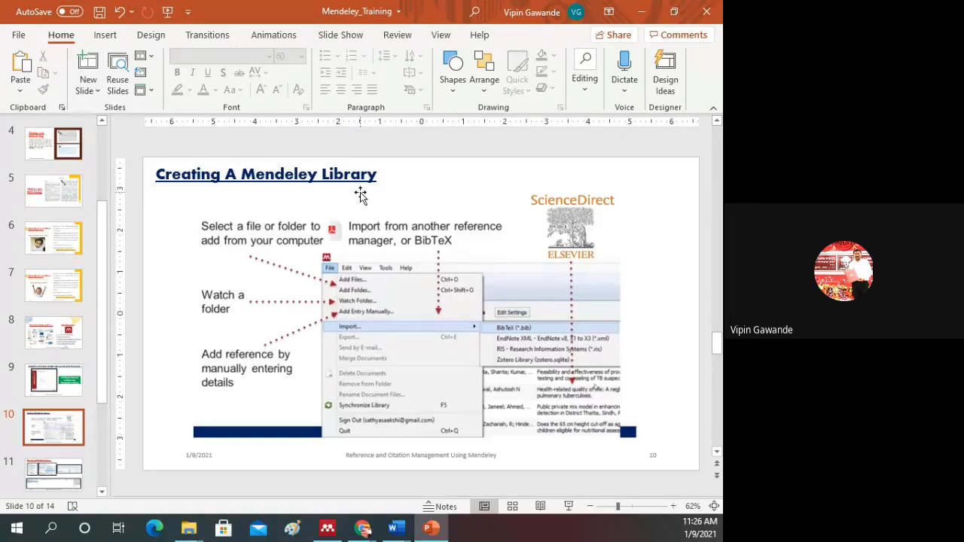
pyautogui.click(329, 530)
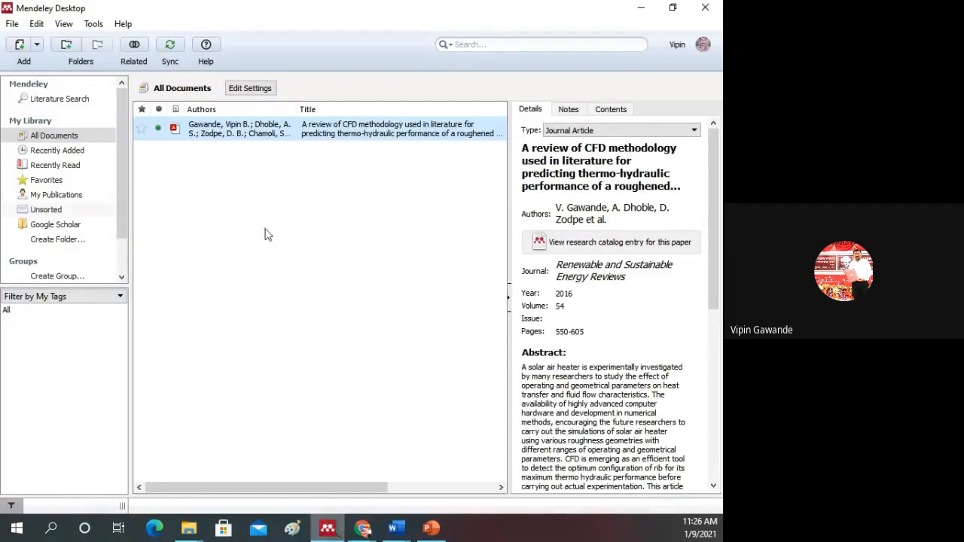
pyautogui.click(13, 23)
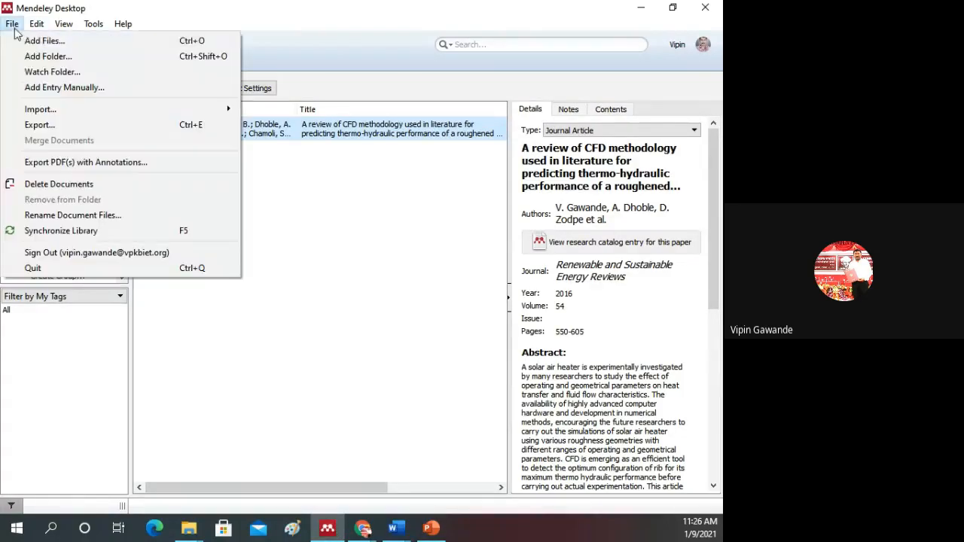
pyautogui.click(285, 207)
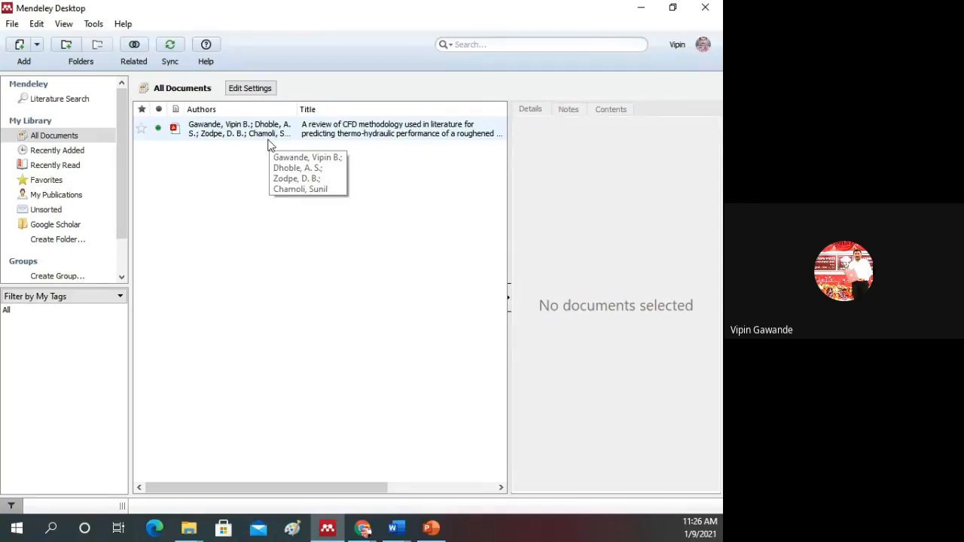
# Step: Add the PDF "CFD analysis of solar still with PCM" from the desktop's MyThesis\PDF folder to the library and display its details
pyautogui.click(12, 24)
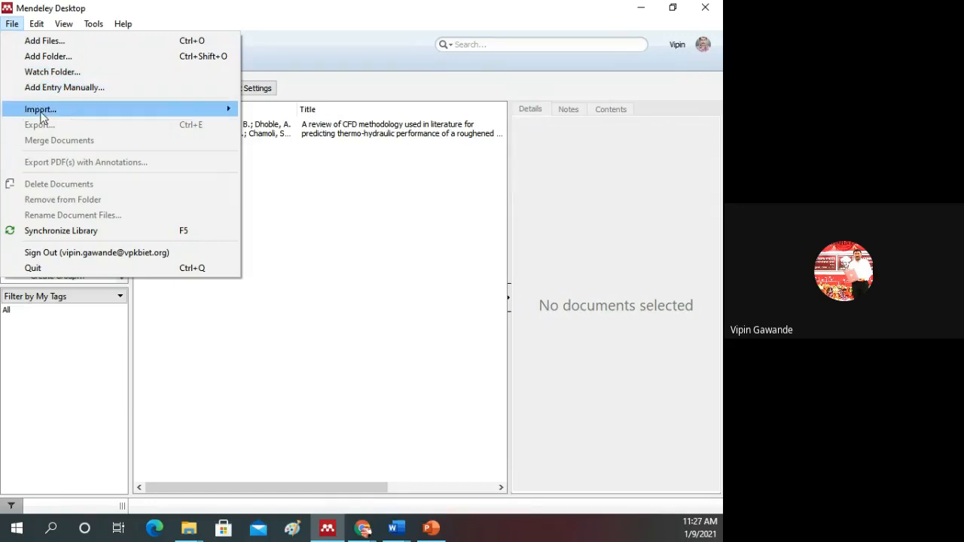
pyautogui.moveTo(43, 116)
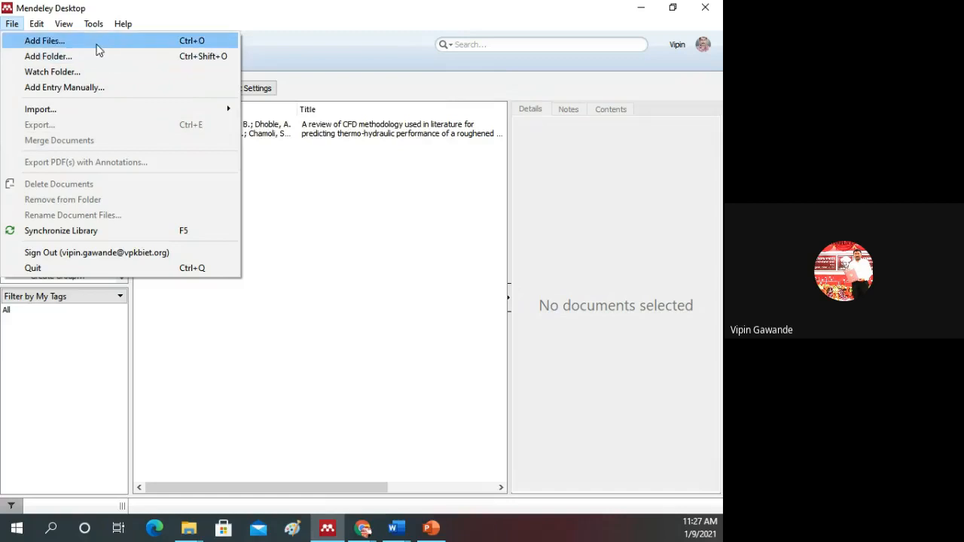
pyautogui.click(46, 40)
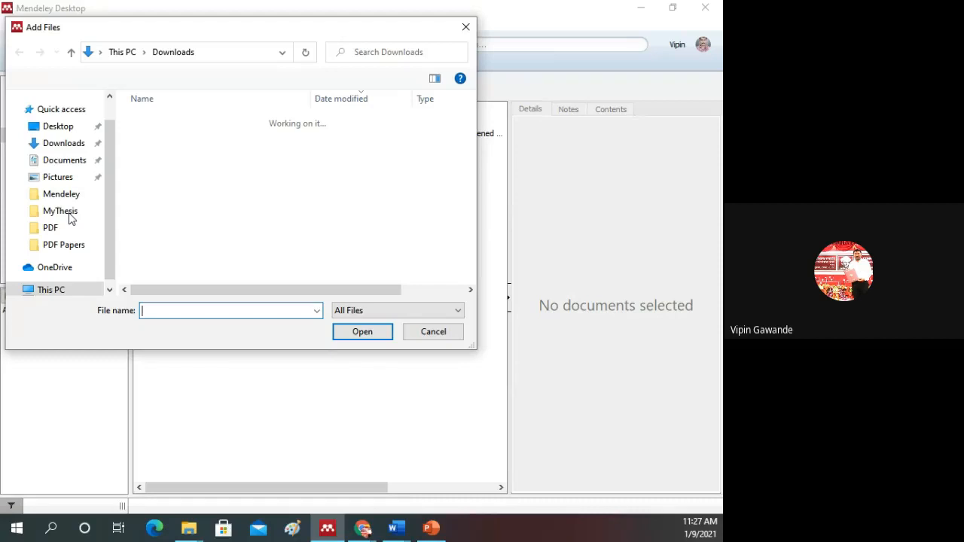
pyautogui.scroll(-1, 70, 217)
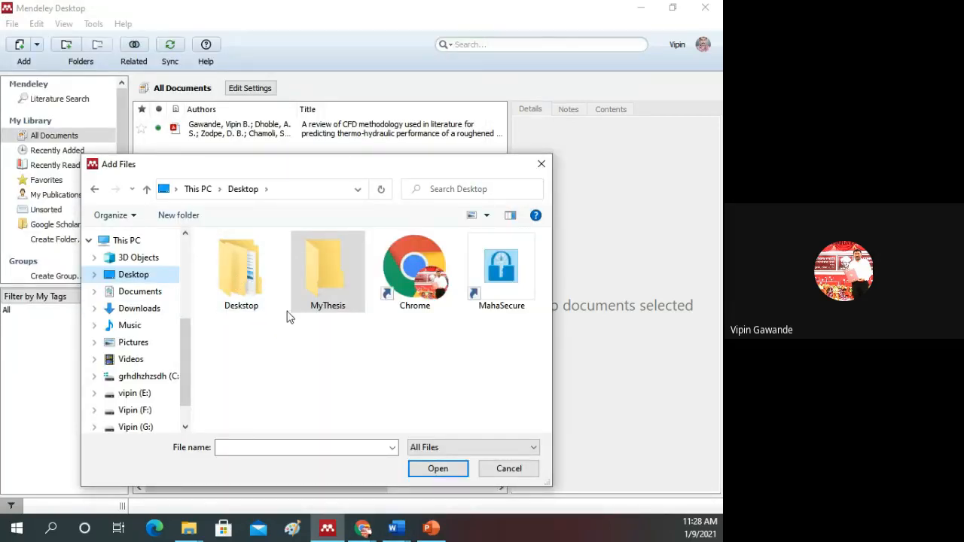
pyautogui.doubleClick(320, 290)
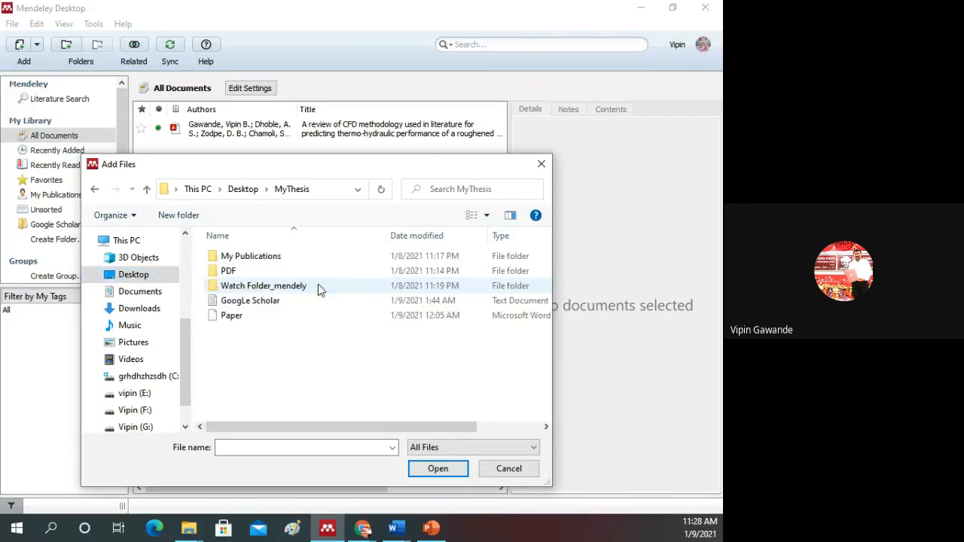
pyautogui.doubleClick(232, 276)
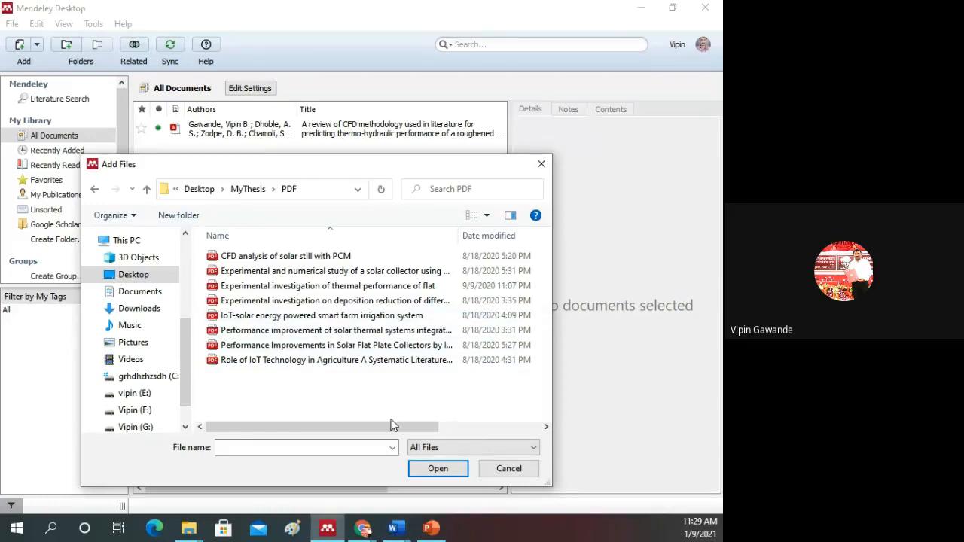
pyautogui.click(255, 257)
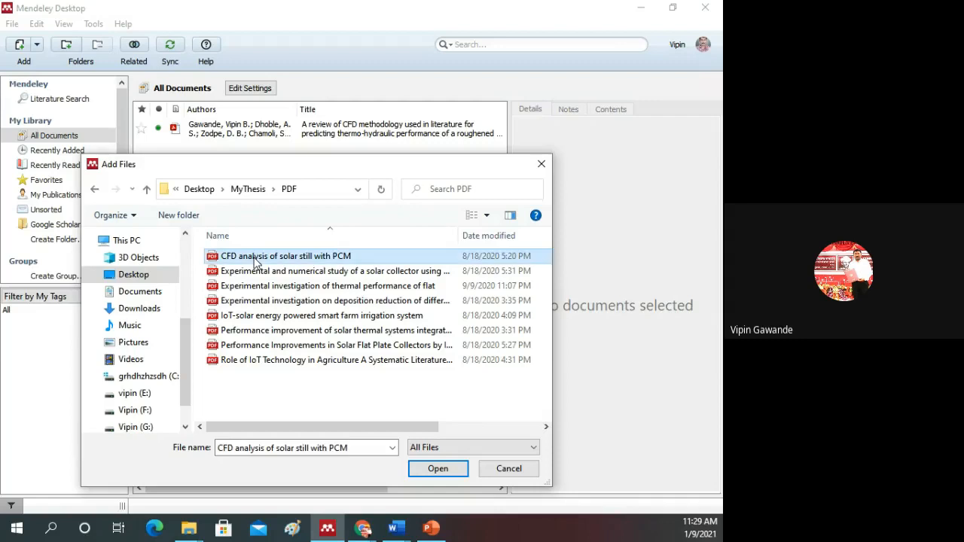
pyautogui.click(422, 470)
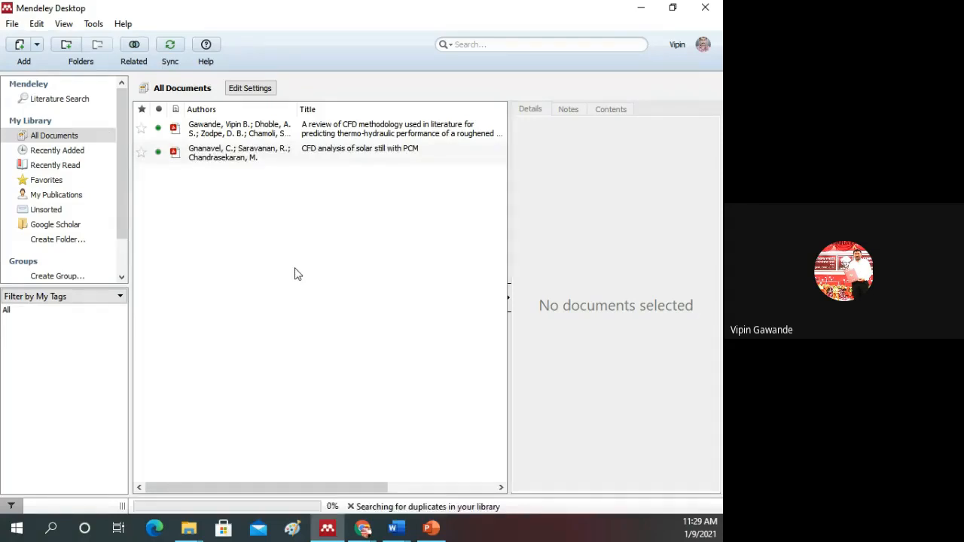
pyautogui.click(203, 159)
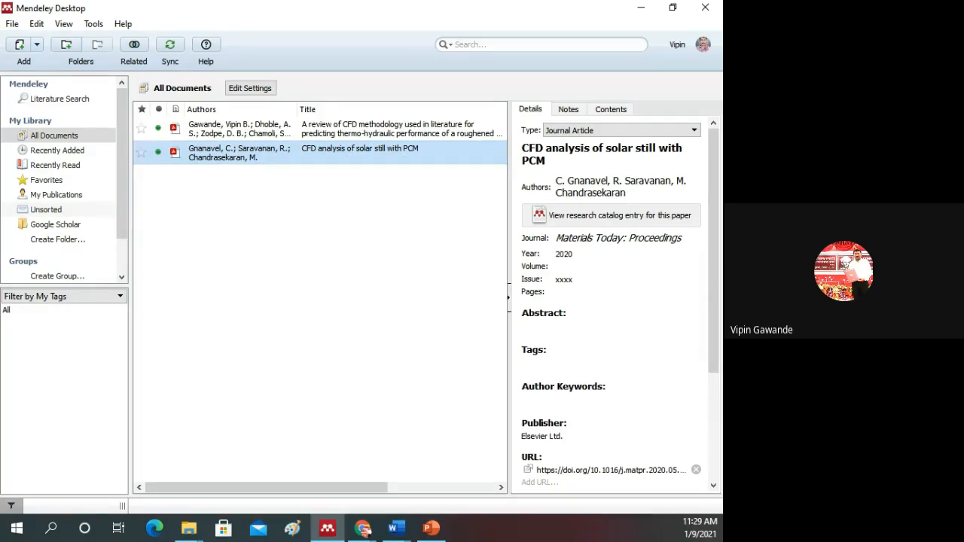
# Step: Import the My Publications folder from the desktop's MyThesis folder into the library, including subfolders, and clear the document selection
pyautogui.click(12, 23)
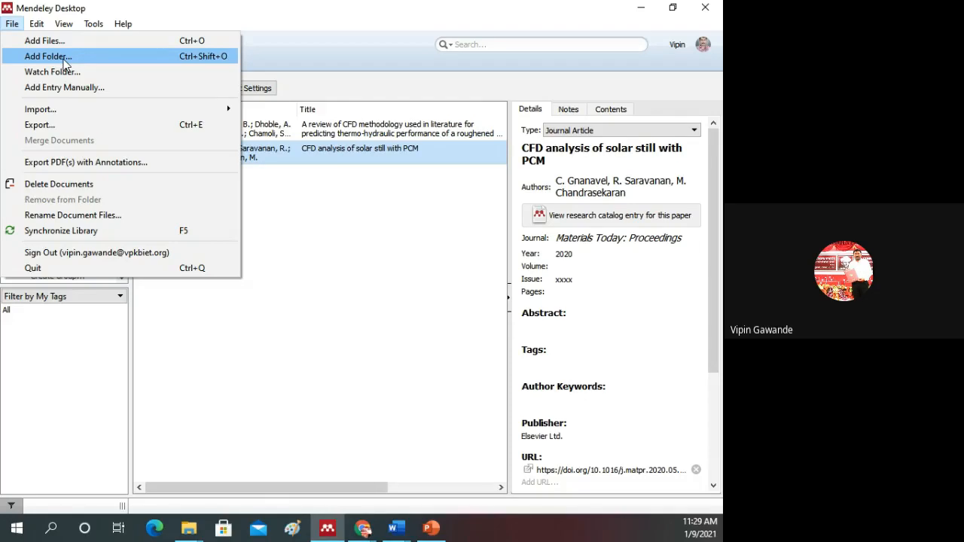
pyautogui.click(62, 65)
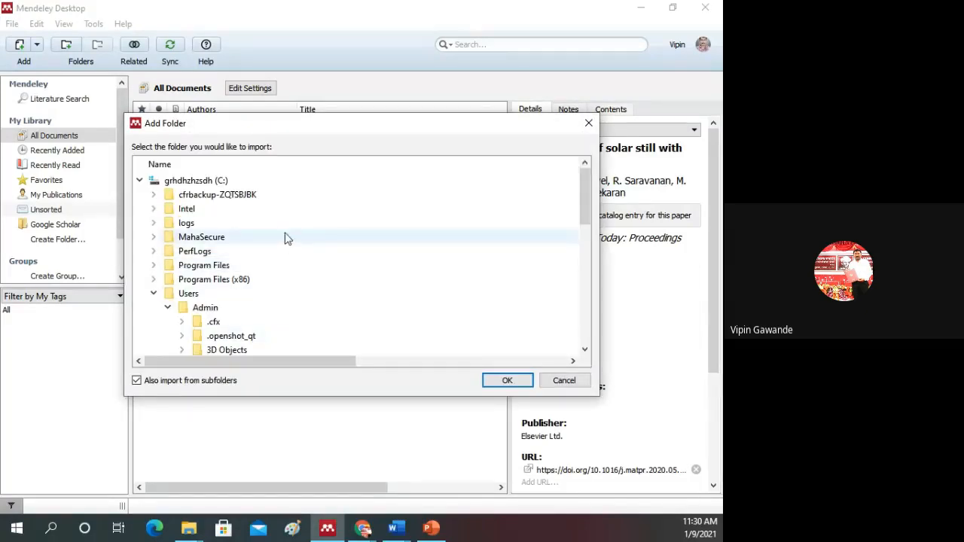
pyautogui.scroll(-1, 263, 263)
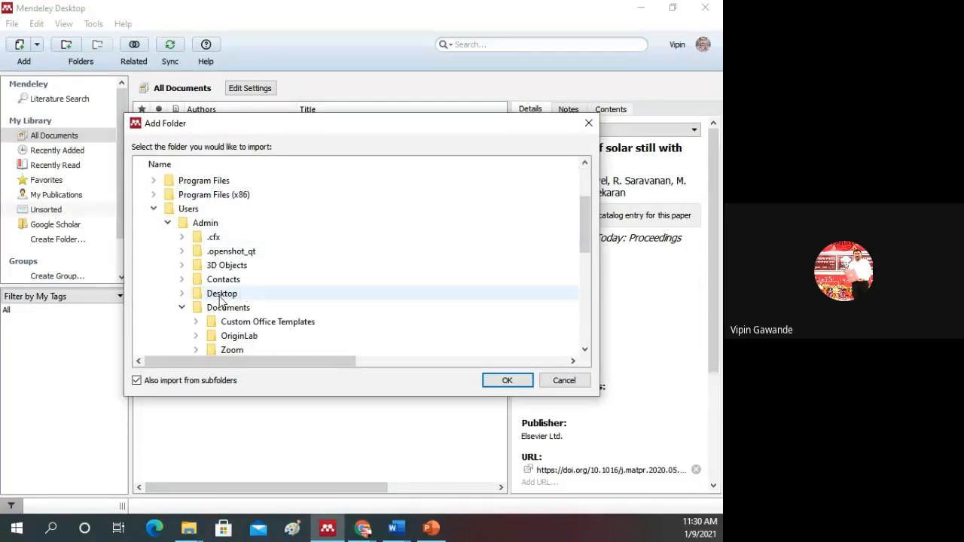
pyautogui.click(222, 301)
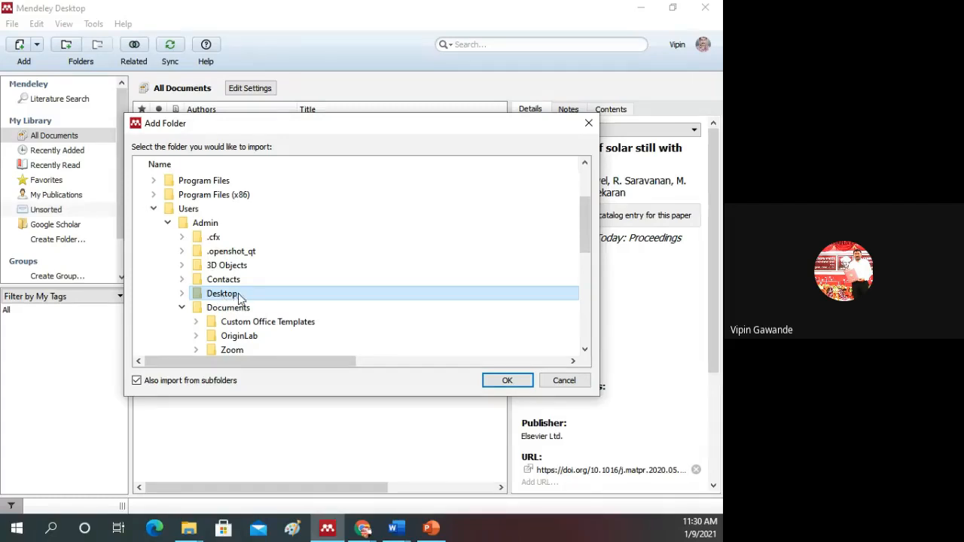
pyautogui.doubleClick(240, 297)
pyautogui.doubleClick(239, 322)
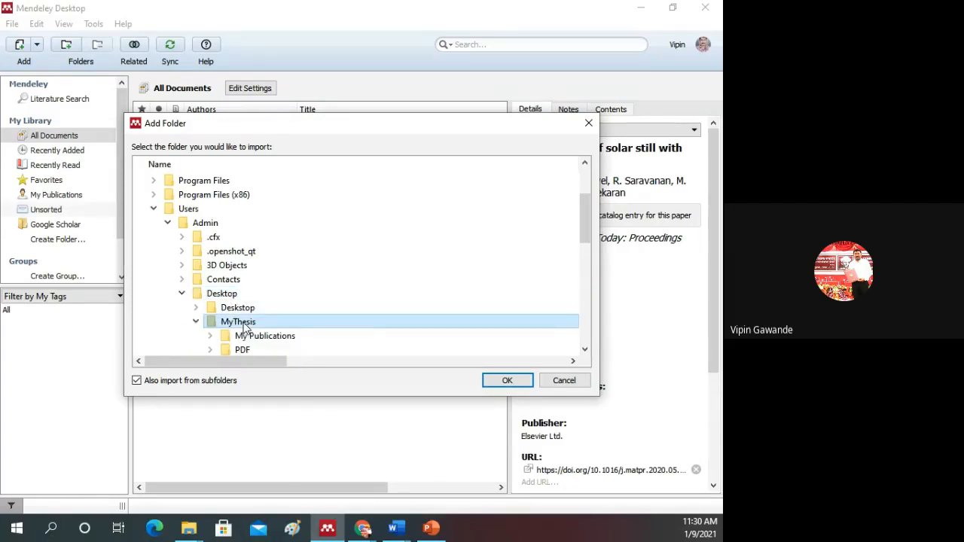
pyautogui.scroll(-2, 264, 309)
pyautogui.click(273, 256)
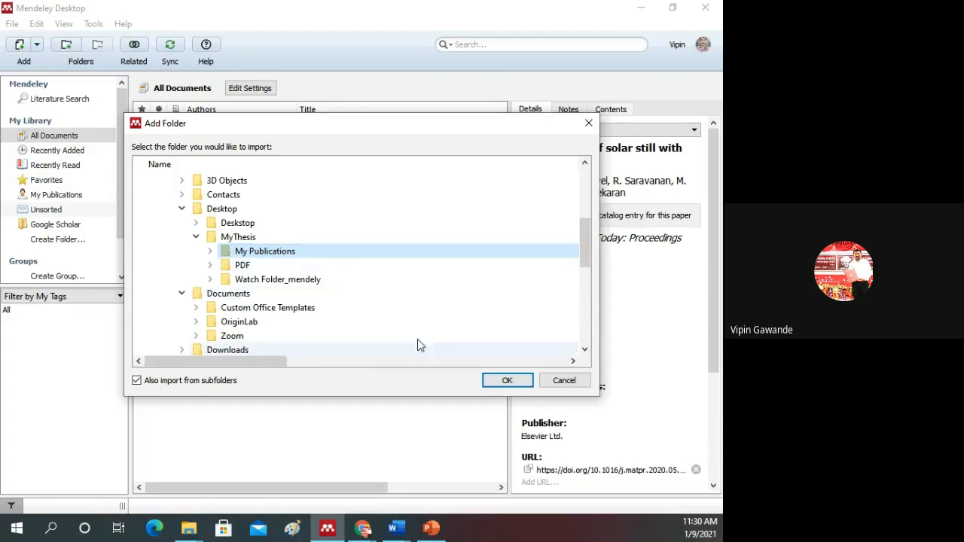
pyautogui.click(505, 384)
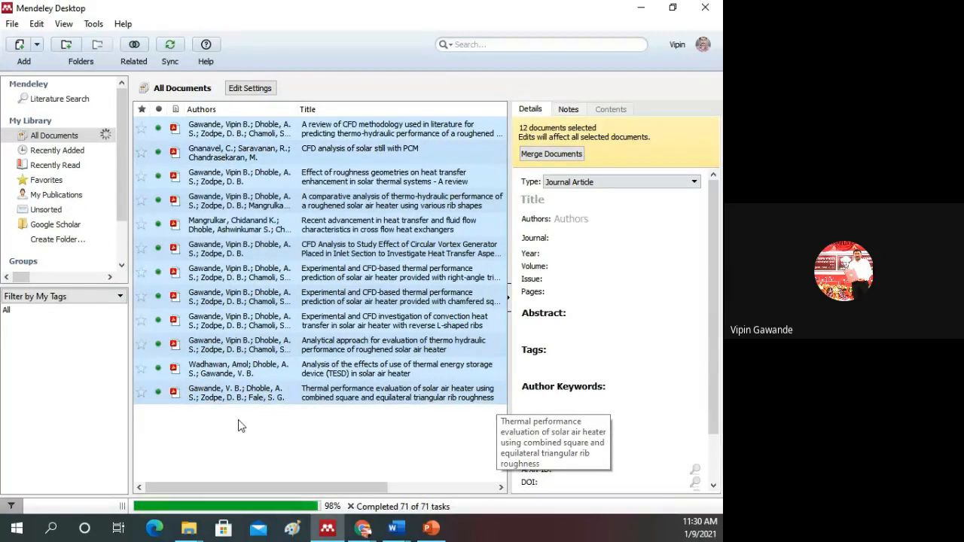
pyautogui.click(323, 437)
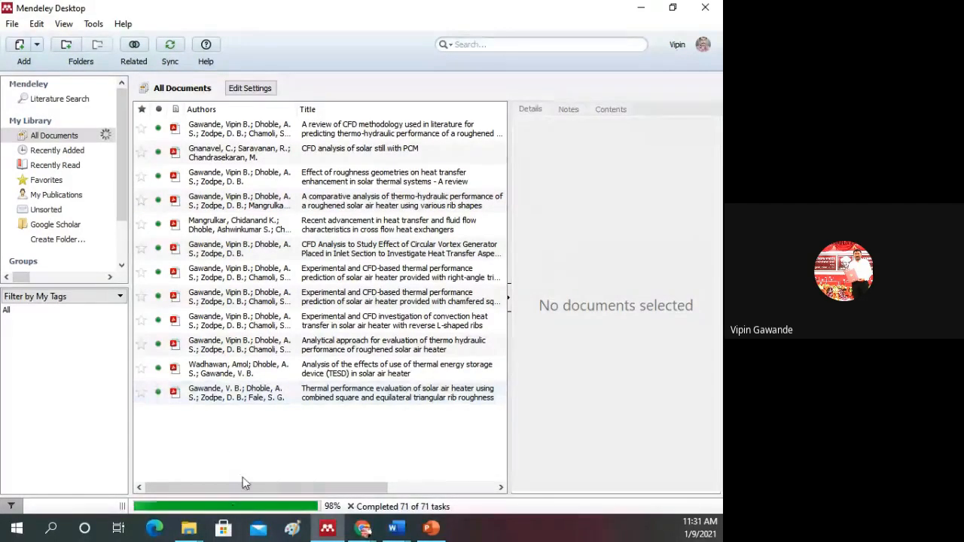
# Step: Open the watched folder options, expand Desktop\MyThesis, and accept the settings with Watch Folder_mendely ticked
pyautogui.click(13, 25)
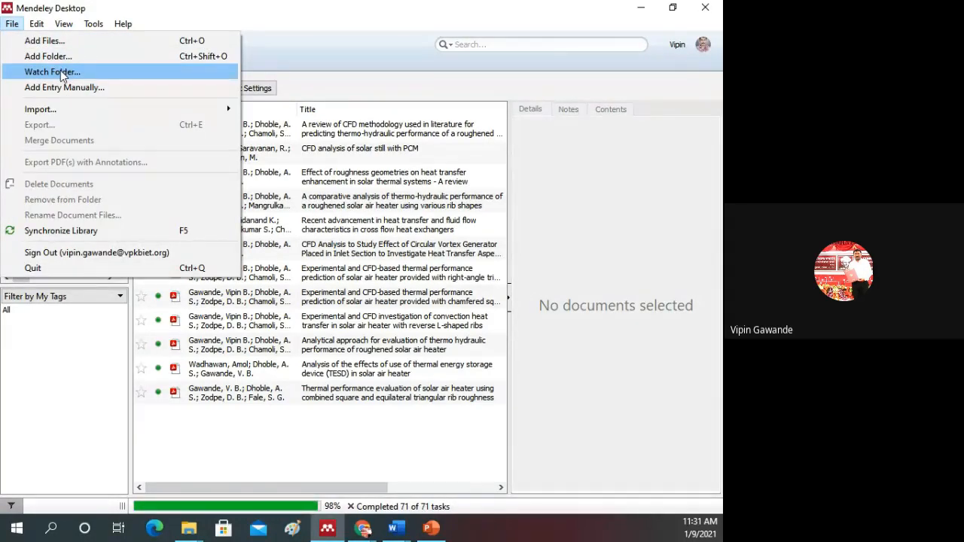
pyautogui.click(62, 72)
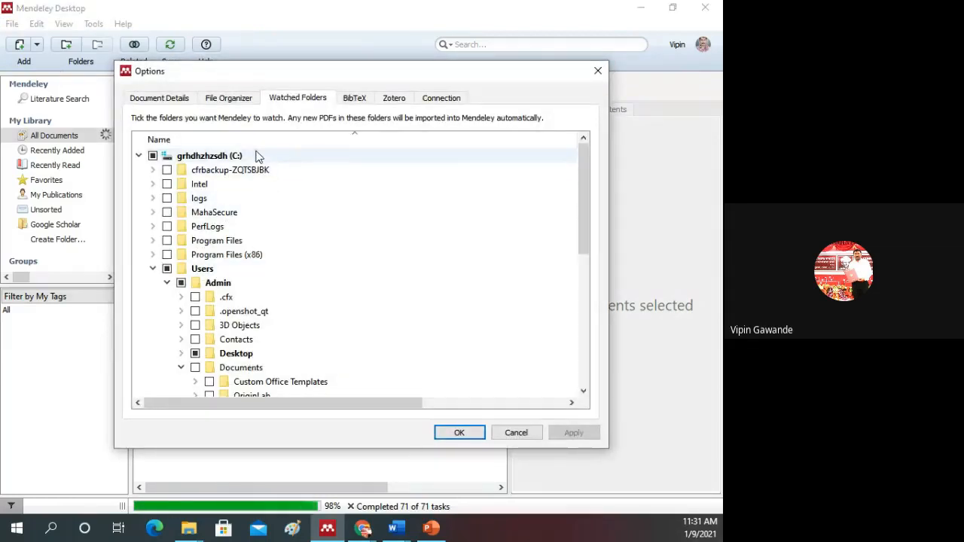
pyautogui.scroll(-2, 268, 219)
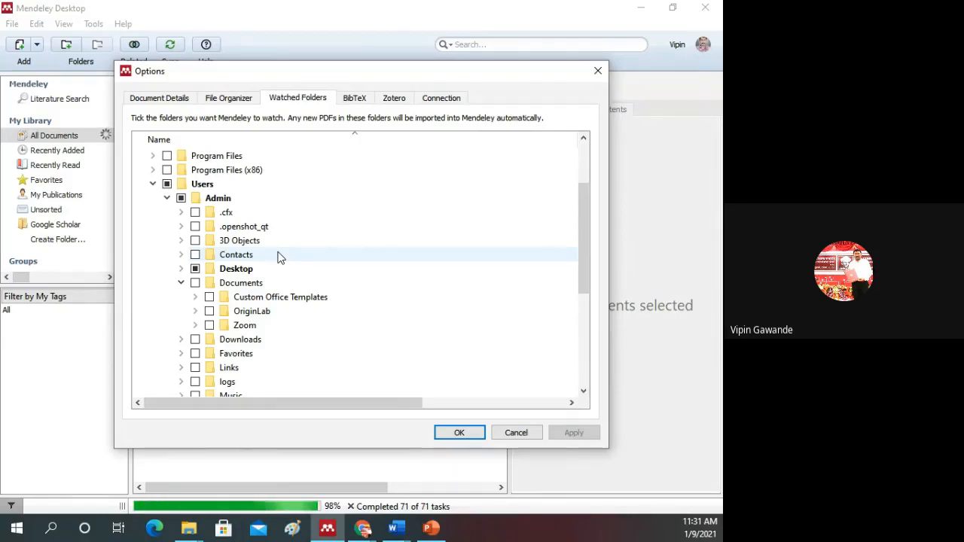
pyautogui.click(238, 272)
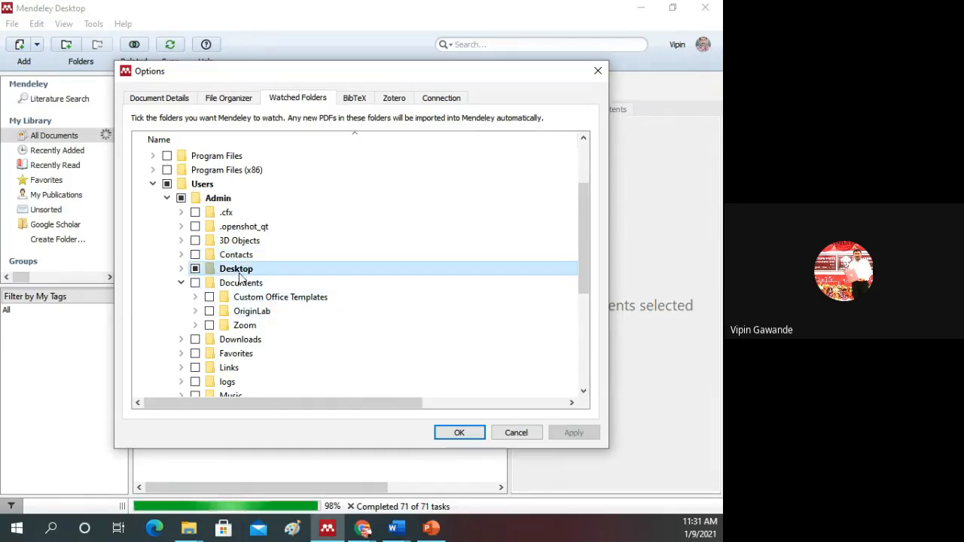
pyautogui.scroll(-1, 290, 287)
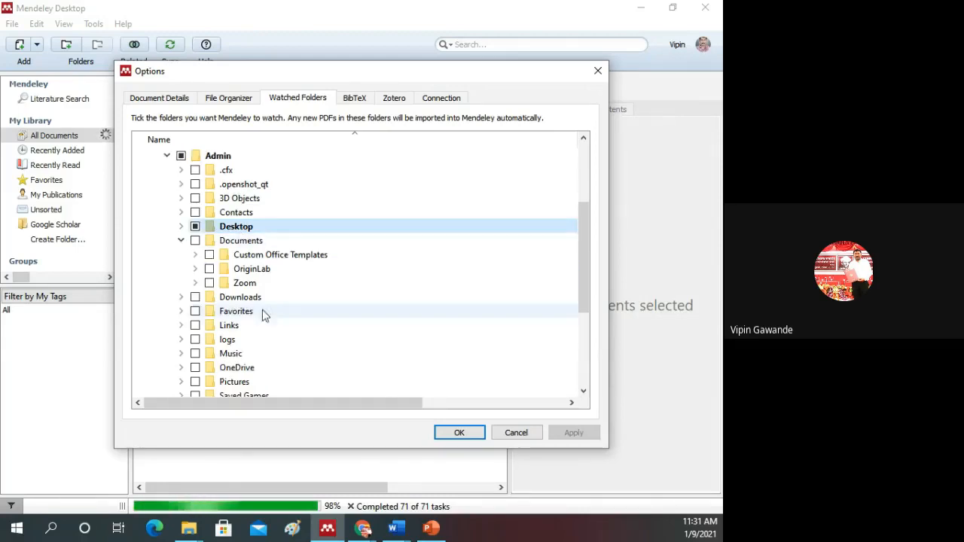
pyautogui.doubleClick(229, 228)
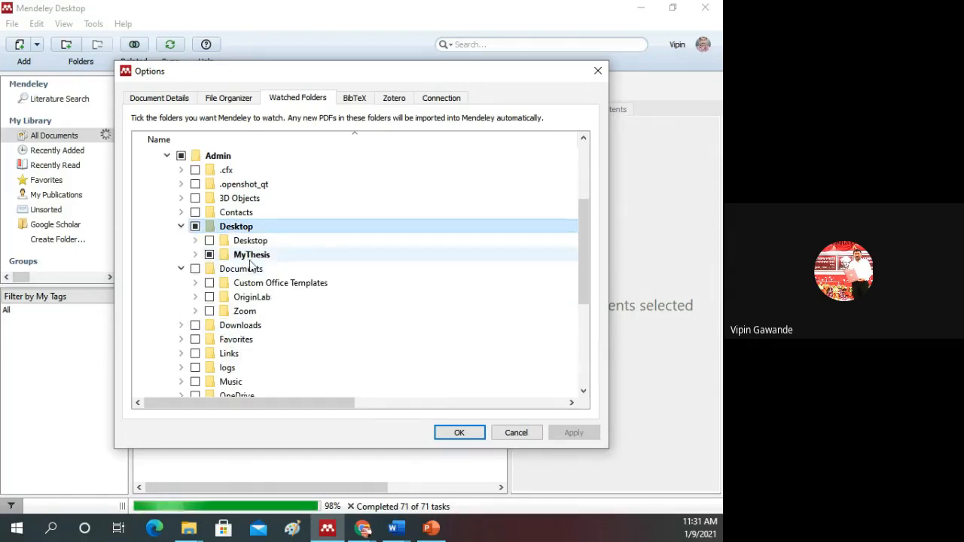
pyautogui.doubleClick(251, 254)
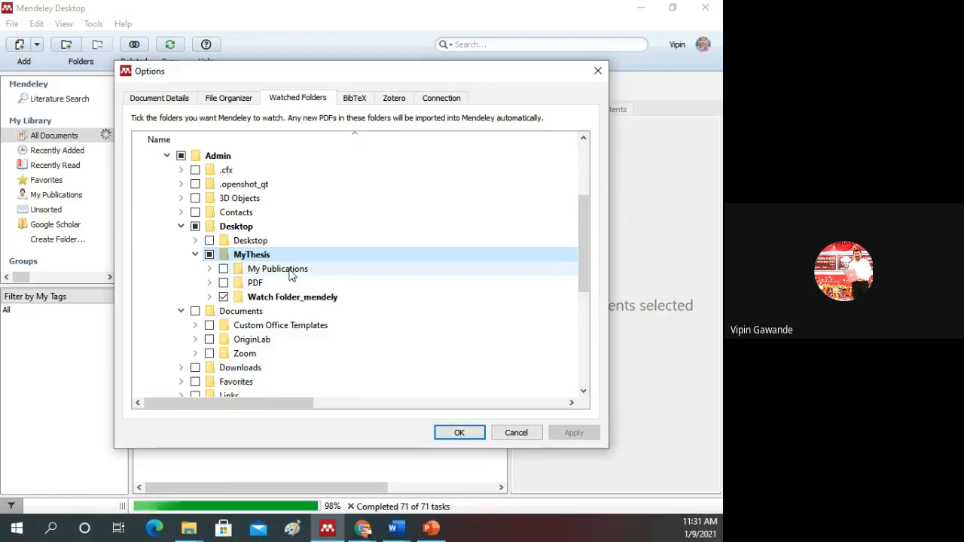
pyautogui.click(191, 531)
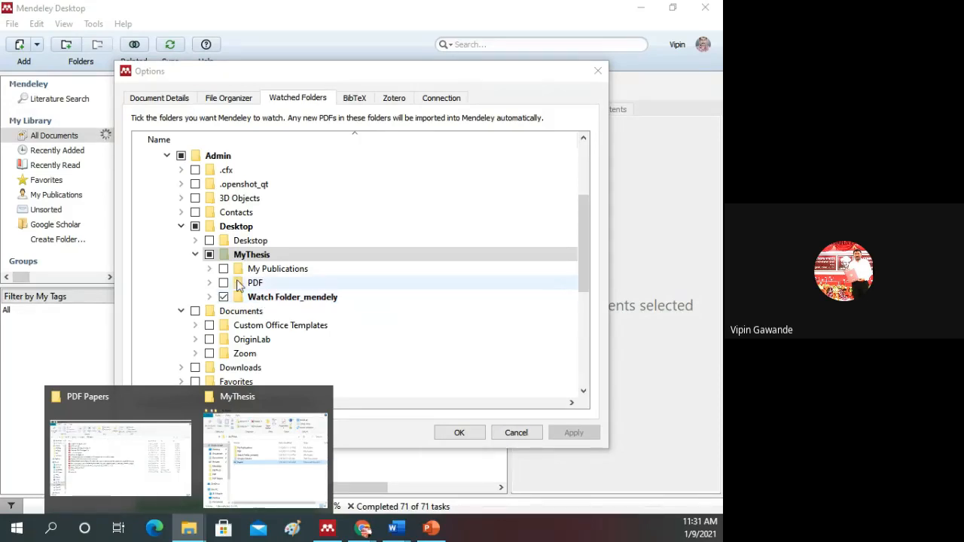
pyautogui.click(104, 339)
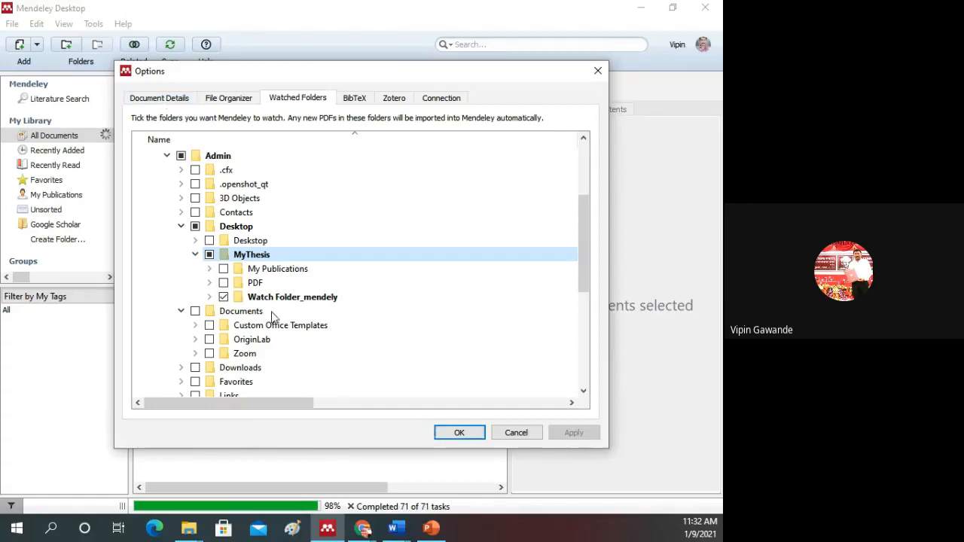
pyautogui.click(461, 432)
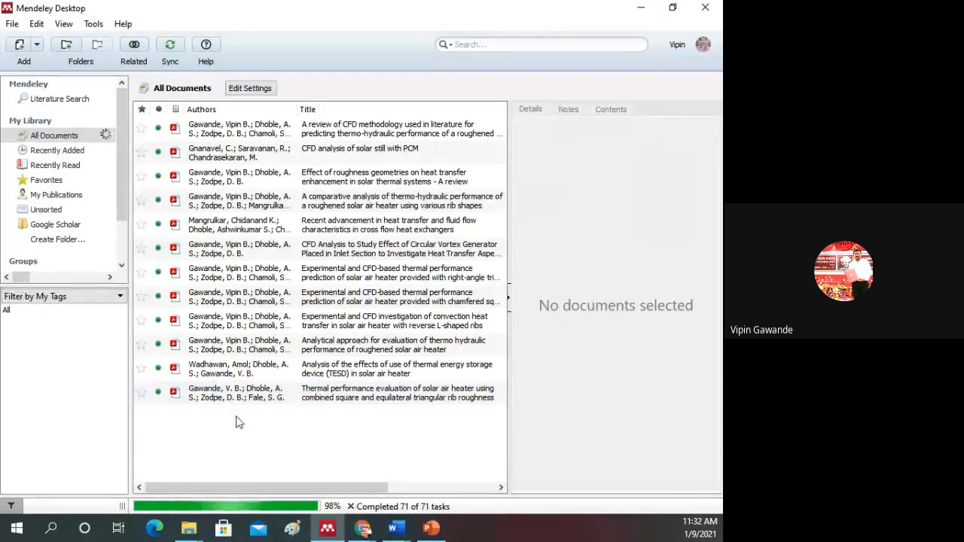
# Step: Switch to File Explorer and open the desktop's MyThesis\Watch Folder_mendely folder to view its contents
pyautogui.click(640, 7)
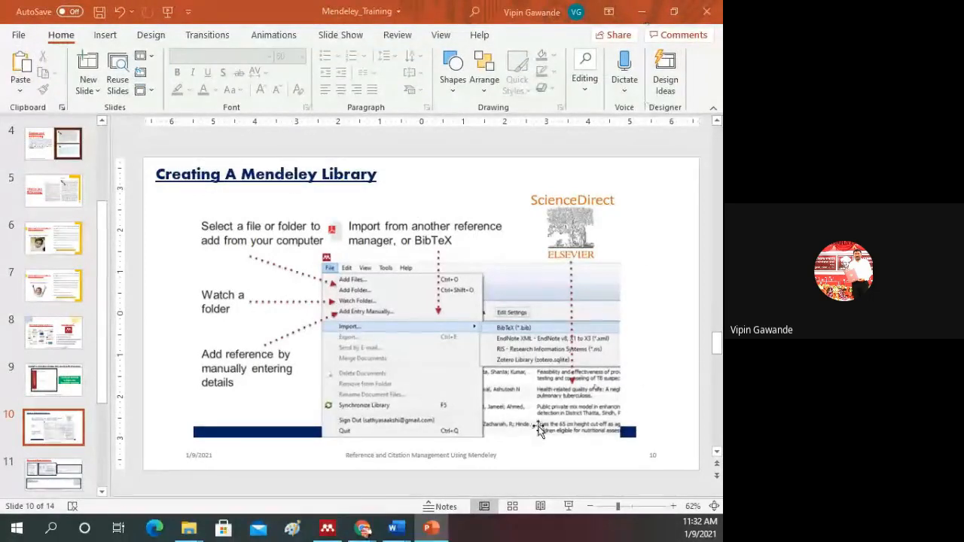
pyautogui.rightClick(486, 531)
pyautogui.click(190, 530)
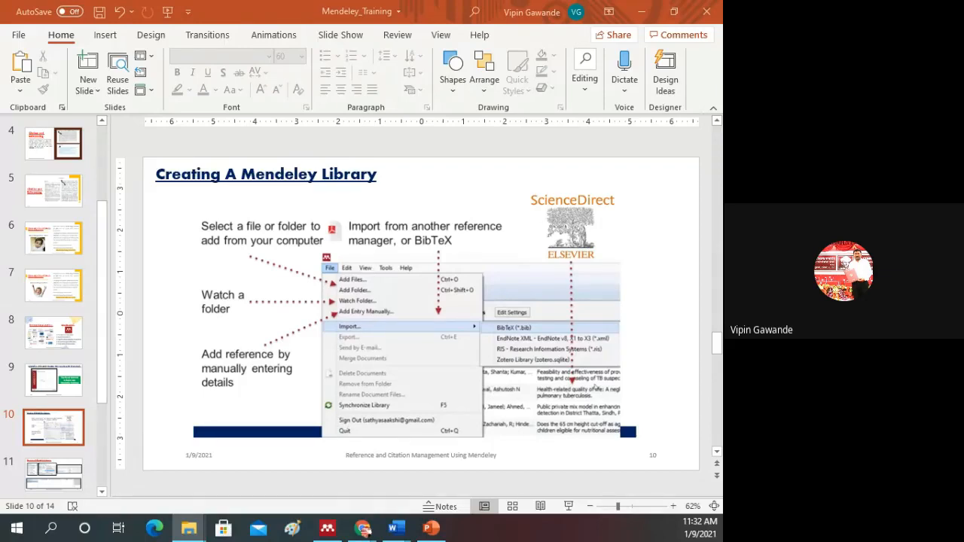
pyautogui.moveTo(0, 15); pyautogui.dragTo(295, 28)
pyautogui.click(500, 20)
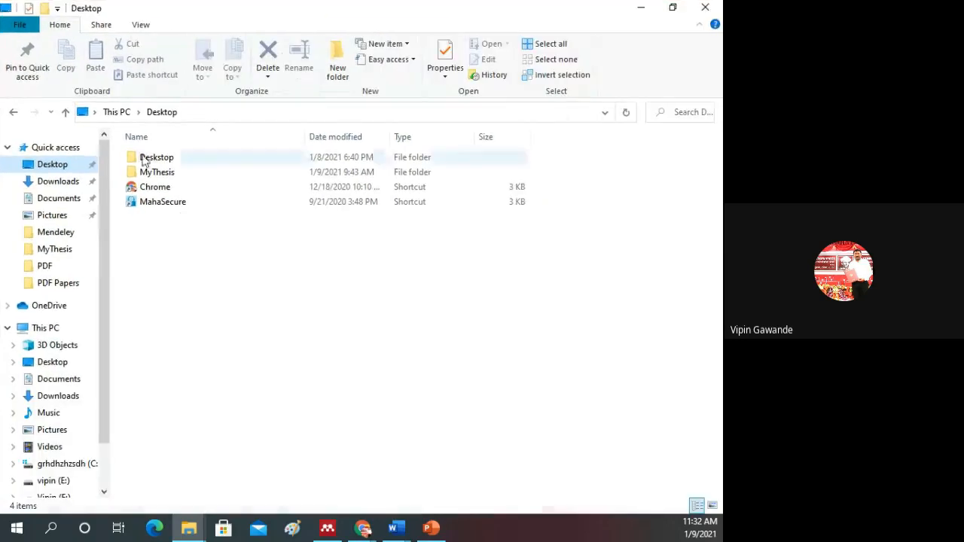
pyautogui.click(159, 175)
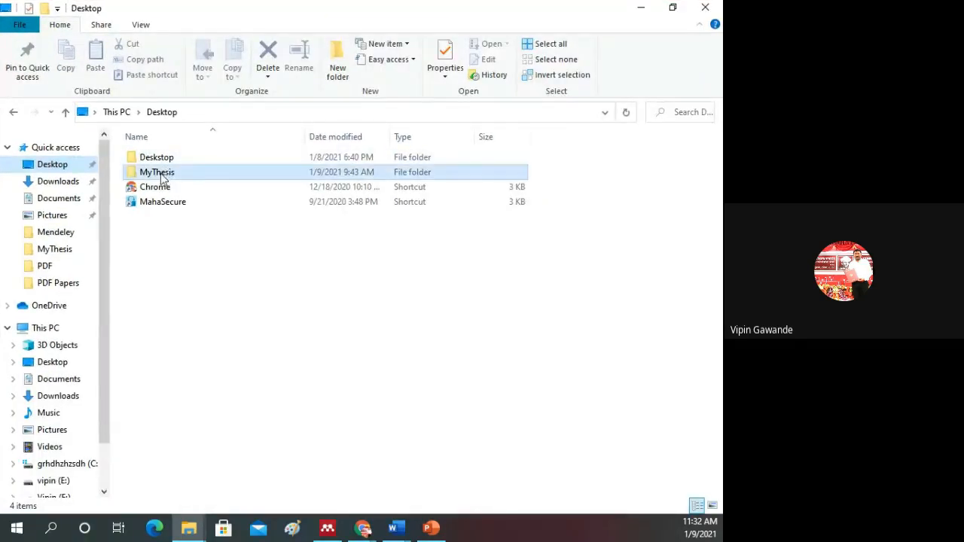
pyautogui.doubleClick(160, 176)
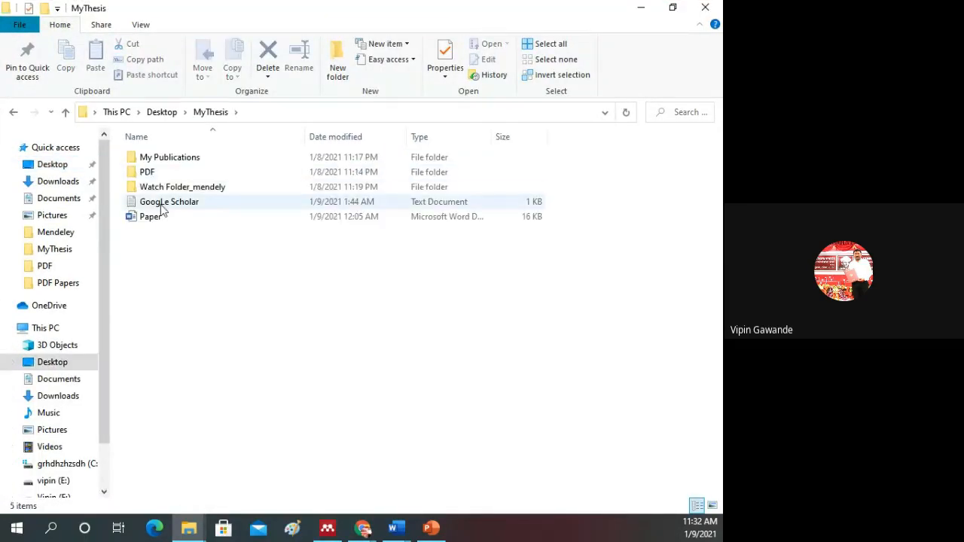
pyautogui.click(173, 189)
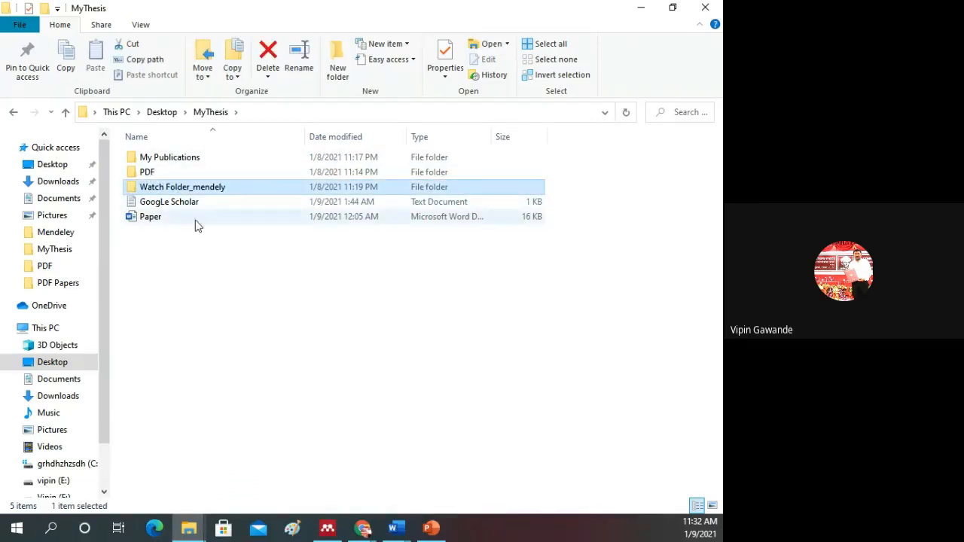
pyautogui.doubleClick(167, 190)
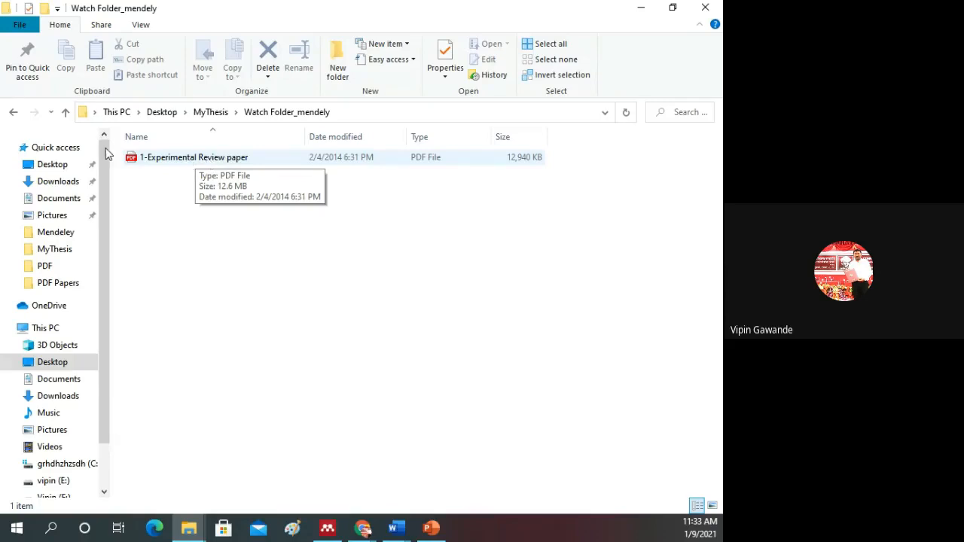
# Step: Copy the IoT-solar energy powered smart farm irrigation PDF from the MyThesis\PDF folder into Watch Folder_mendely
pyautogui.click(65, 112)
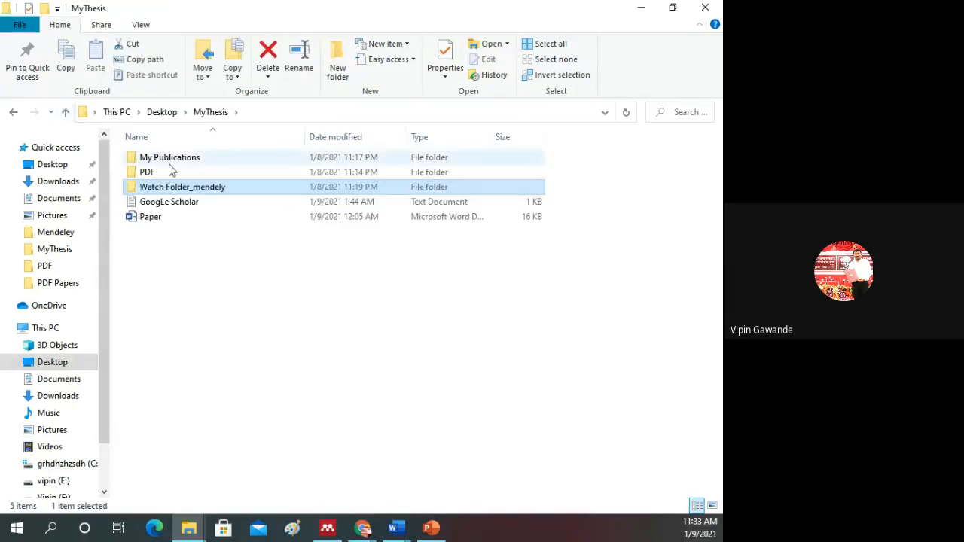
pyautogui.click(148, 174)
pyautogui.doubleClick(149, 174)
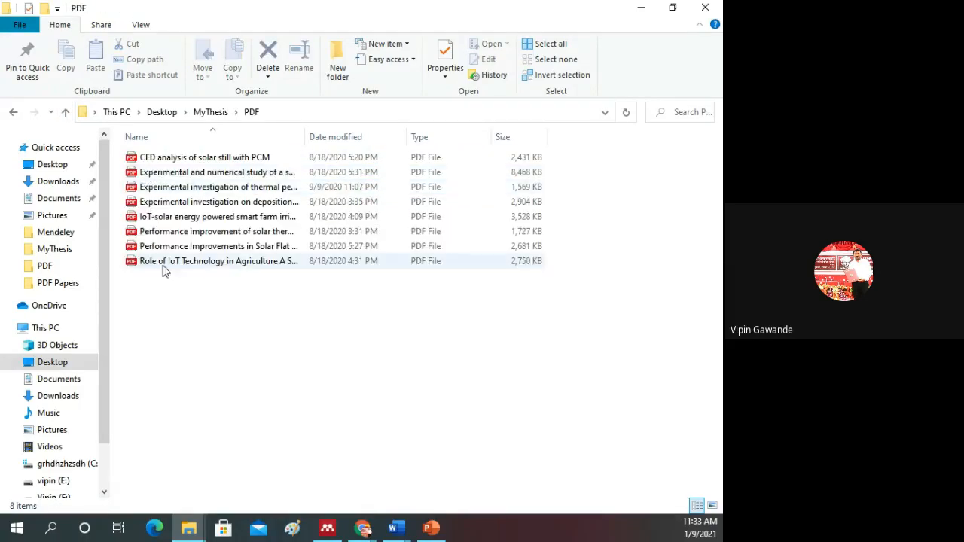
pyautogui.click(162, 217)
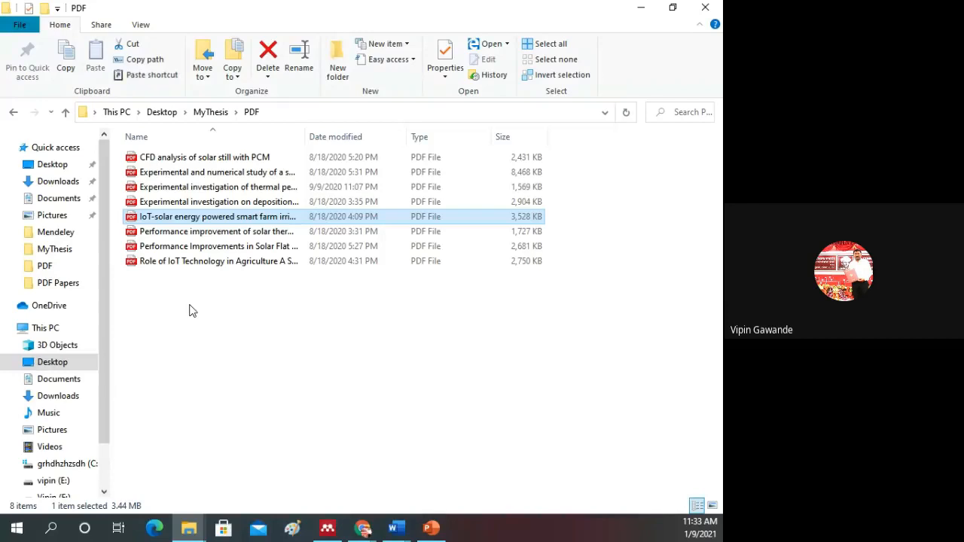
pyautogui.click(65, 112)
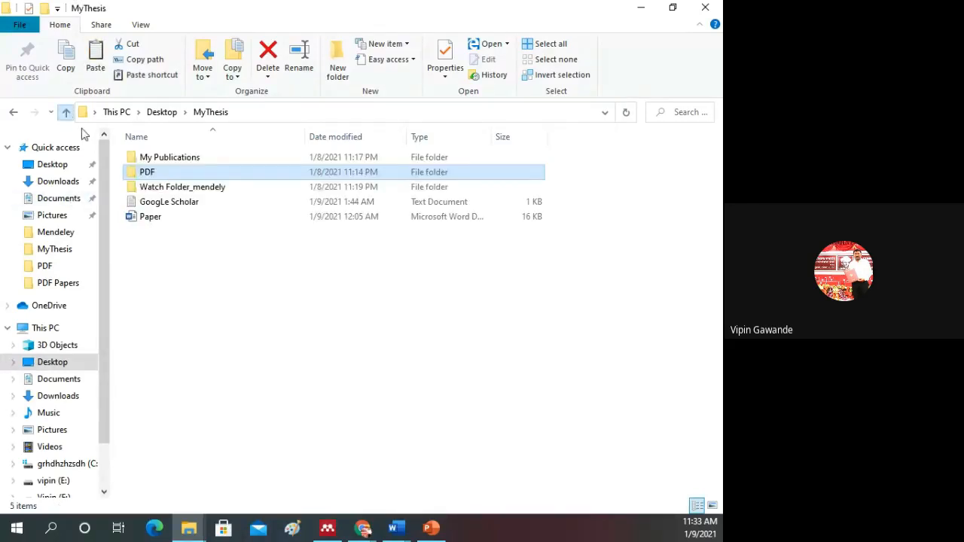
pyautogui.click(179, 191)
pyautogui.doubleClick(179, 190)
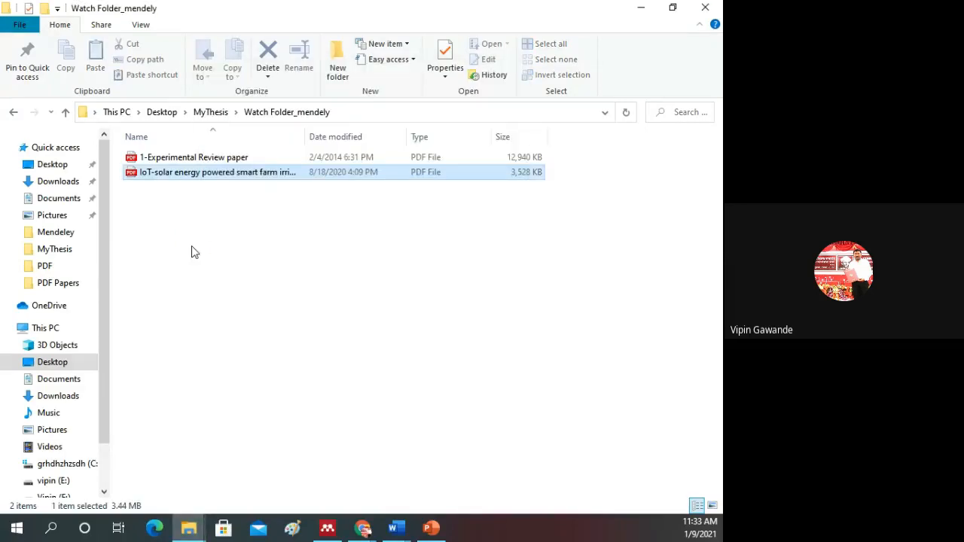
# Step: Reopen Watch Folder_mendely to check its files, switch to Mendeley Desktop and synchronize the library
pyautogui.click(66, 113)
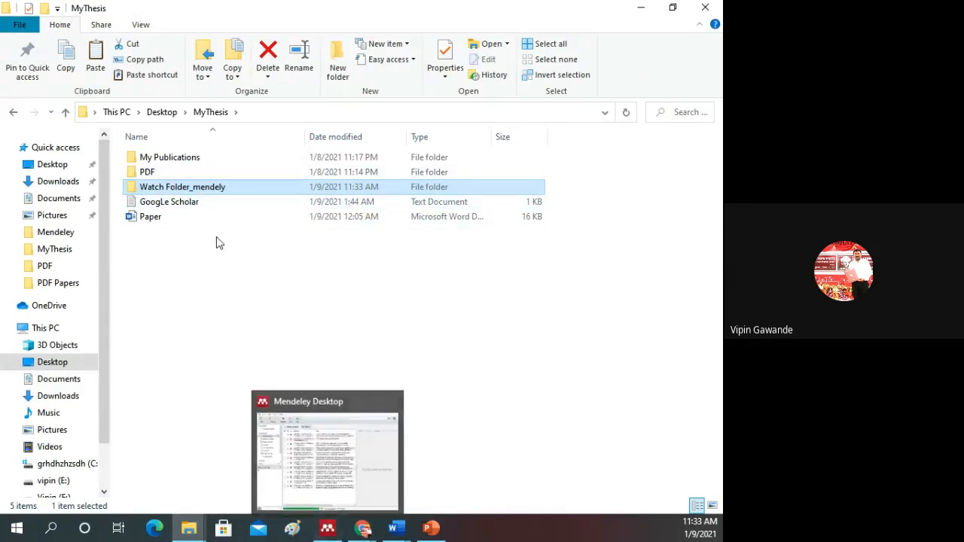
pyautogui.doubleClick(181, 194)
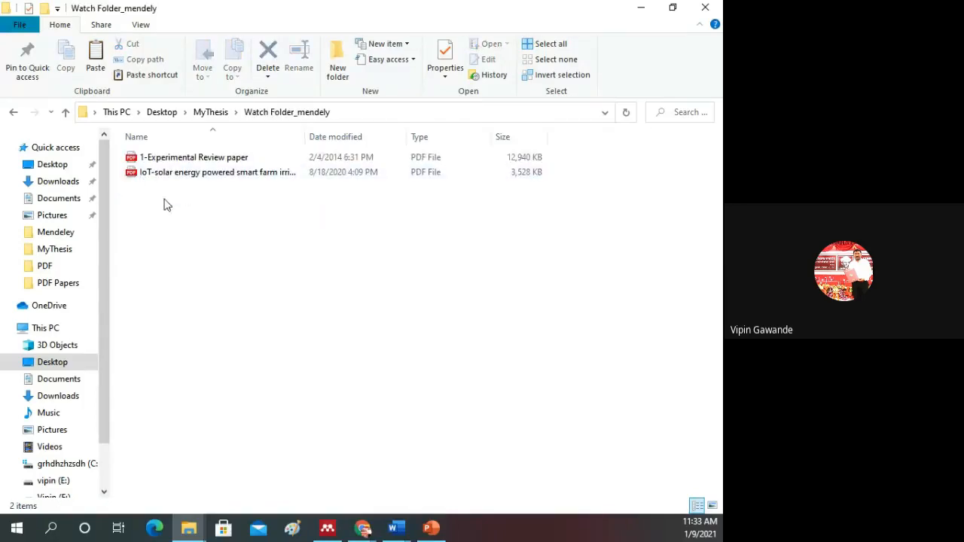
pyautogui.click(328, 530)
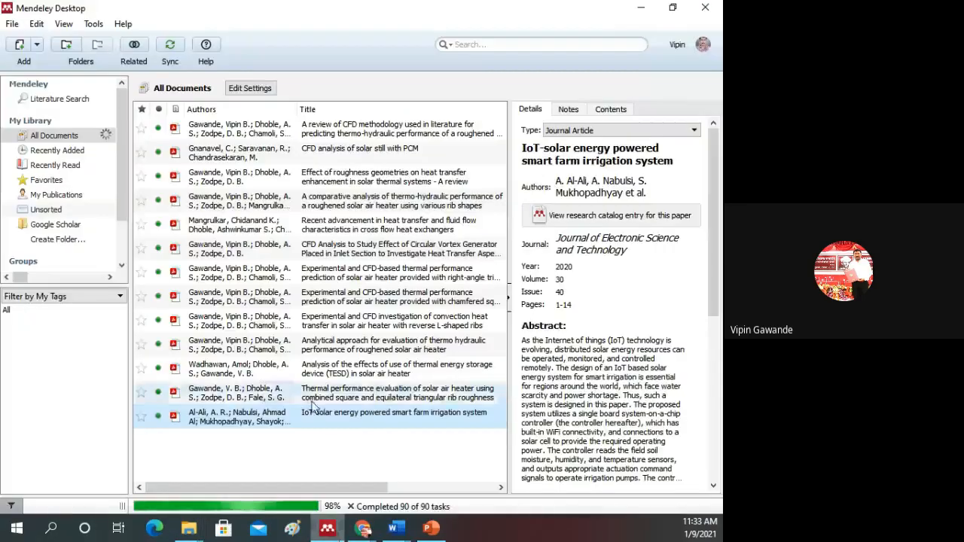
pyautogui.click(170, 47)
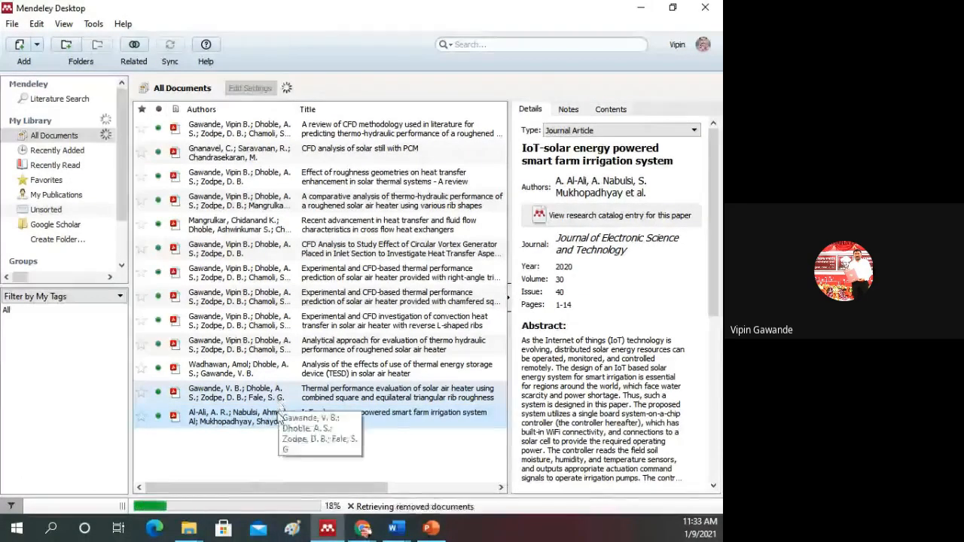
# Step: Browse the details of the last documents in the library, select all documents, and clear the selection
pyautogui.press('Up')
pyautogui.press('Up')
pyautogui.press('Up')
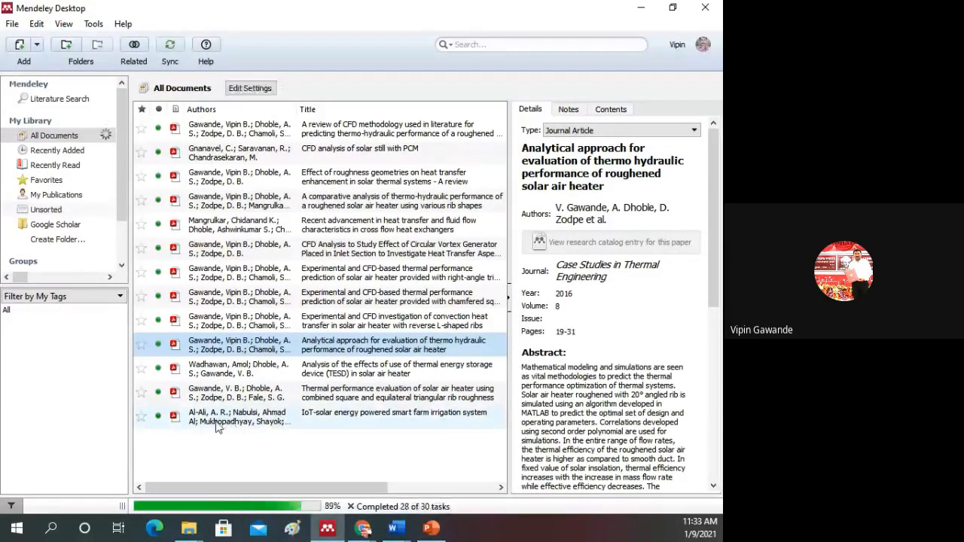
pyautogui.hotkey('ctrl', 'a')
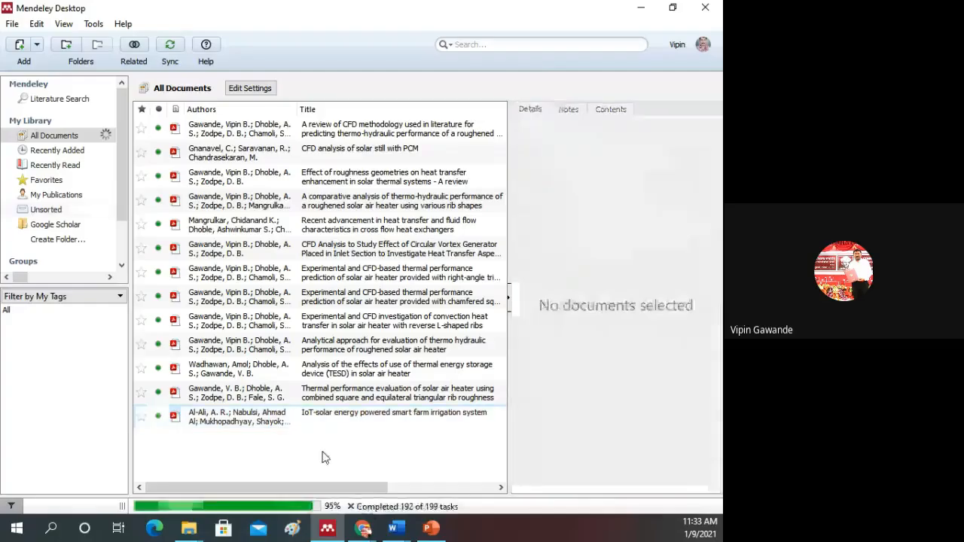
pyautogui.hotkey('ctrl', 'a')
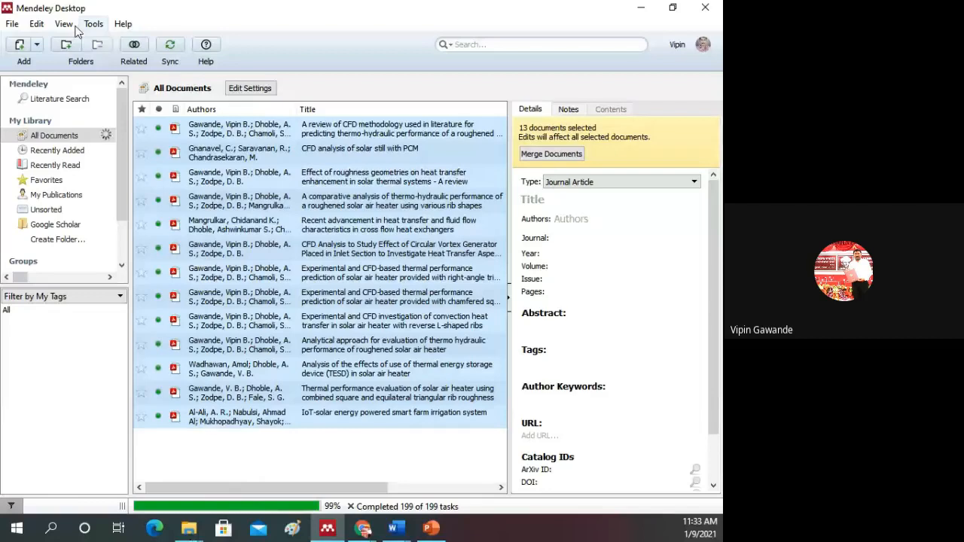
pyautogui.click(12, 23)
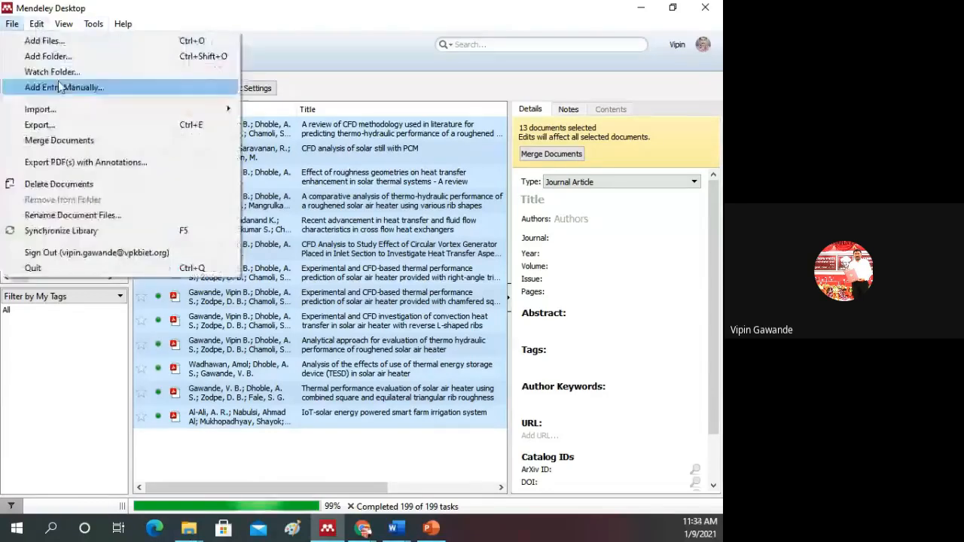
pyautogui.click(301, 450)
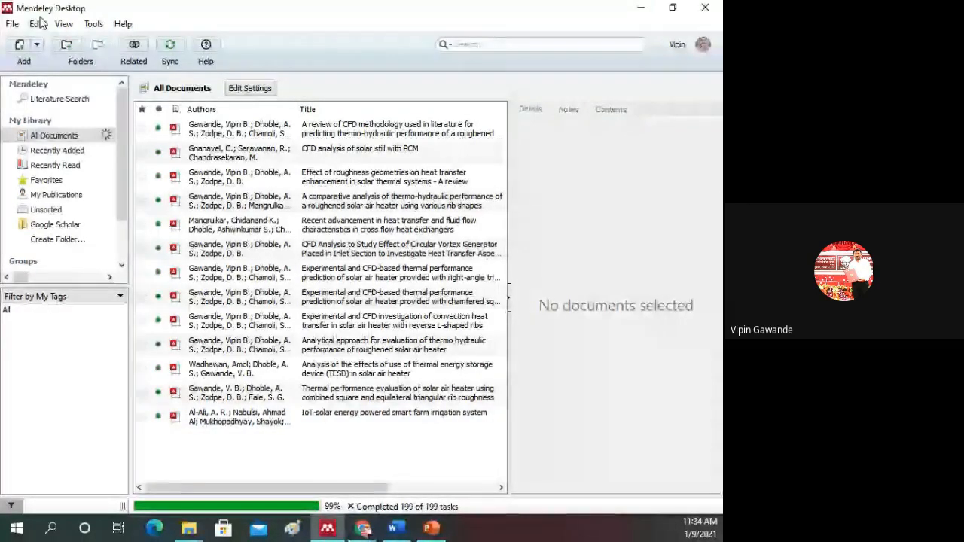
# Step: Start a manual entry in Mendeley and review the available document types, keeping Journal Article
pyautogui.click(12, 23)
pyautogui.moveTo(34, 25)
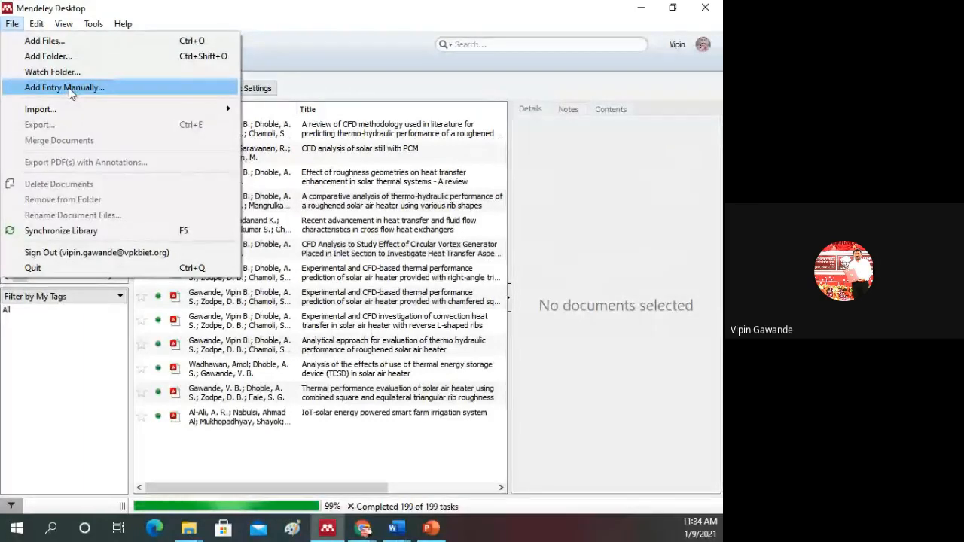
pyautogui.click(69, 89)
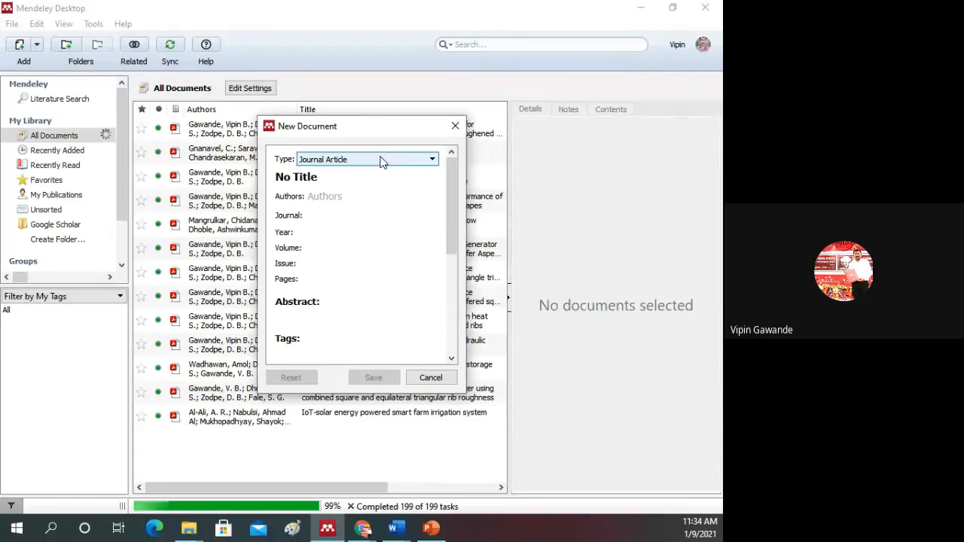
pyautogui.click(383, 161)
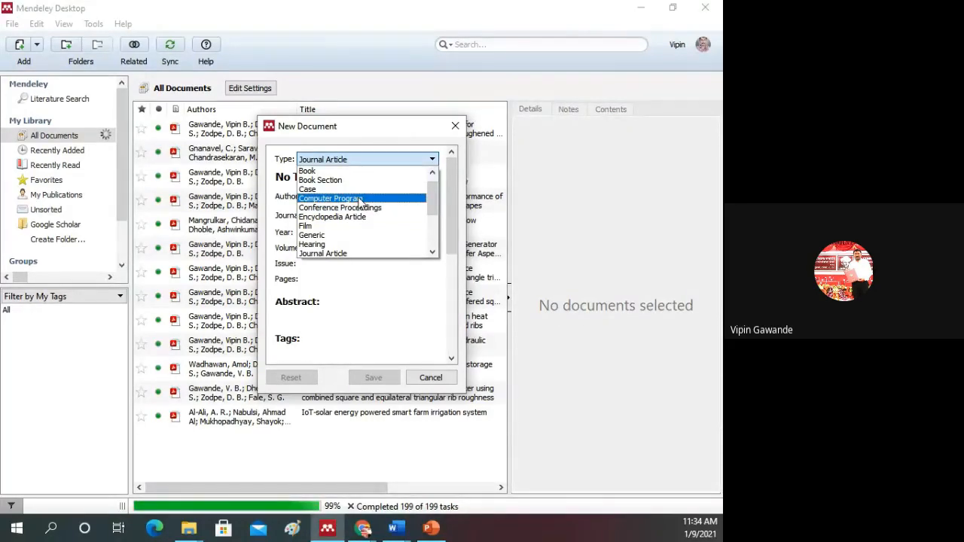
pyautogui.scroll(-1, 360, 202)
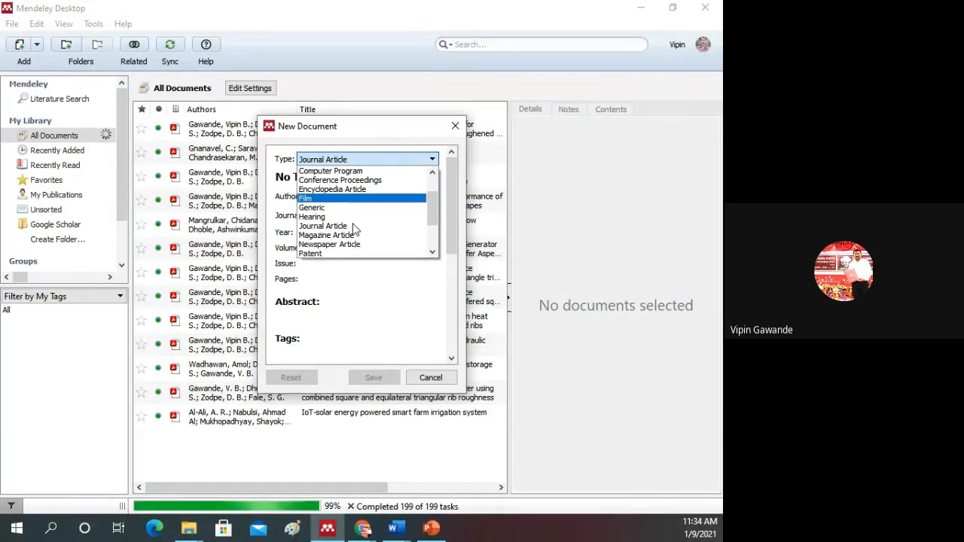
pyautogui.scroll(-1, 353, 229)
pyautogui.scroll(-1, 344, 242)
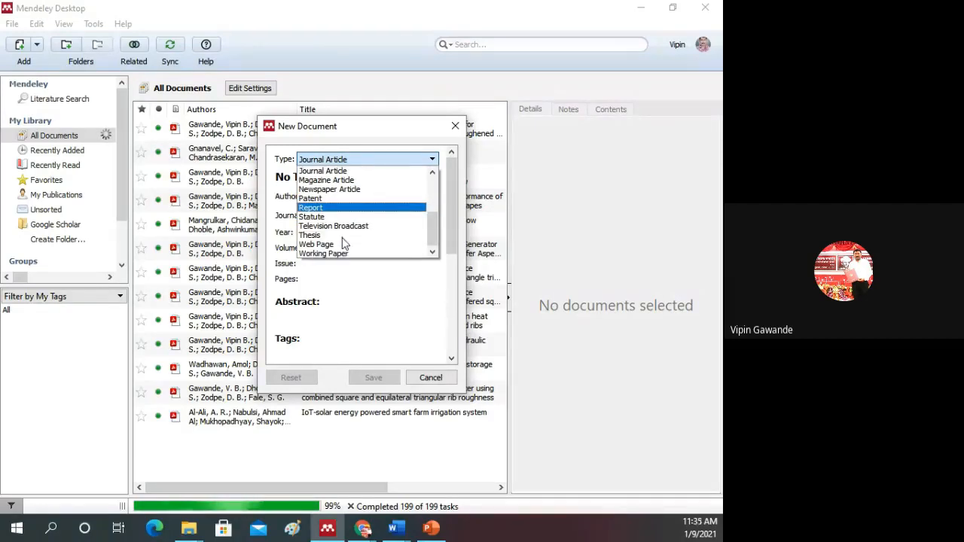
pyautogui.click(341, 300)
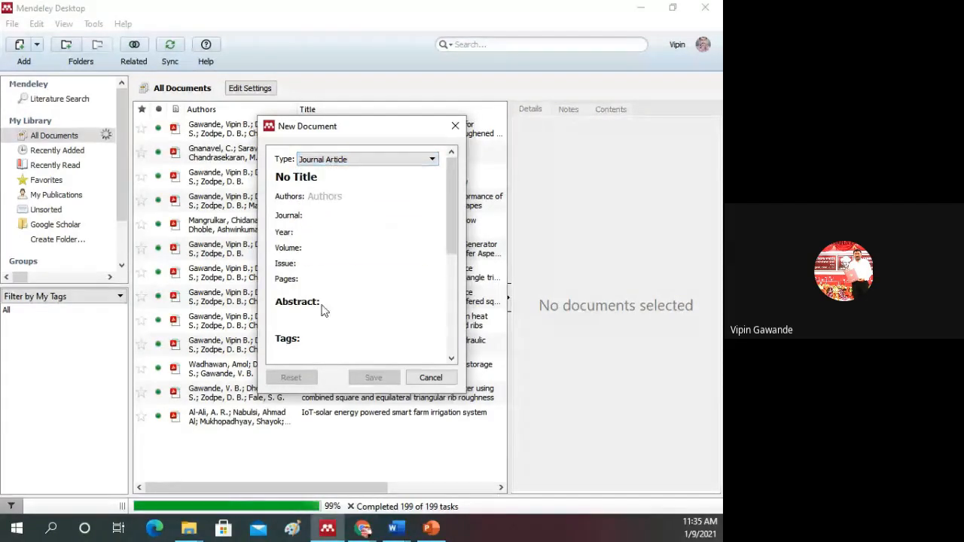
# Step: Examine the new journal article form's fields, from authors and abstract to URL, catalog IDs and files, and close the form without saving
pyautogui.click(333, 198)
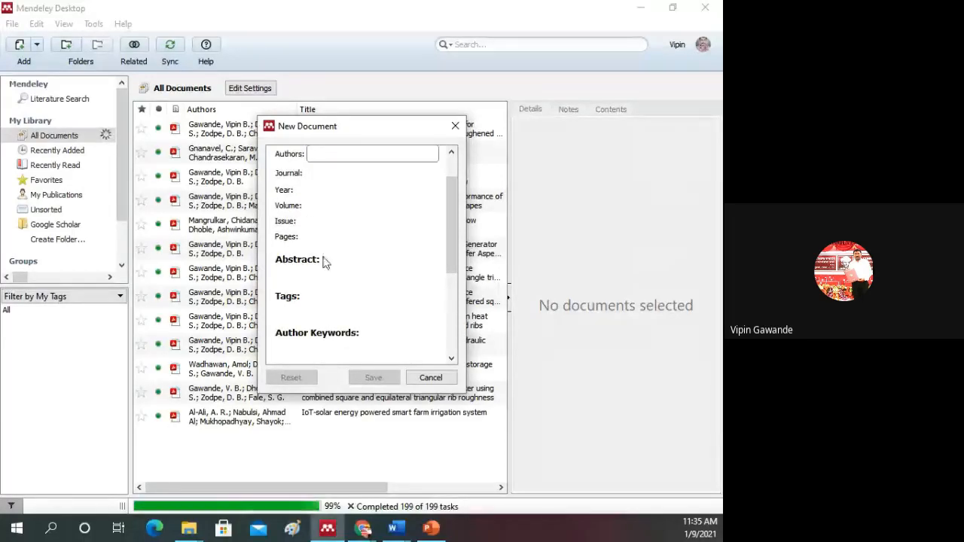
pyautogui.click(302, 273)
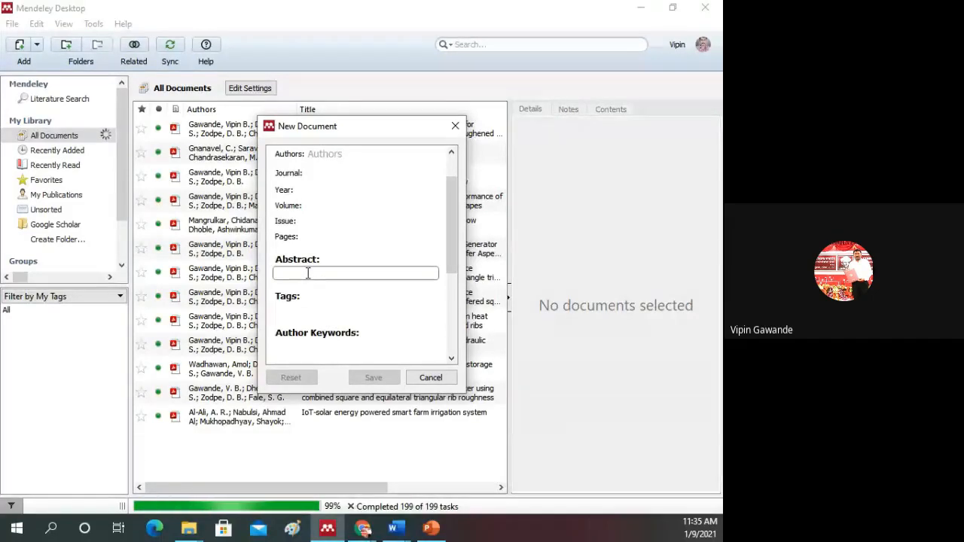
pyautogui.scroll(-1, 307, 273)
pyautogui.scroll(-1, 307, 274)
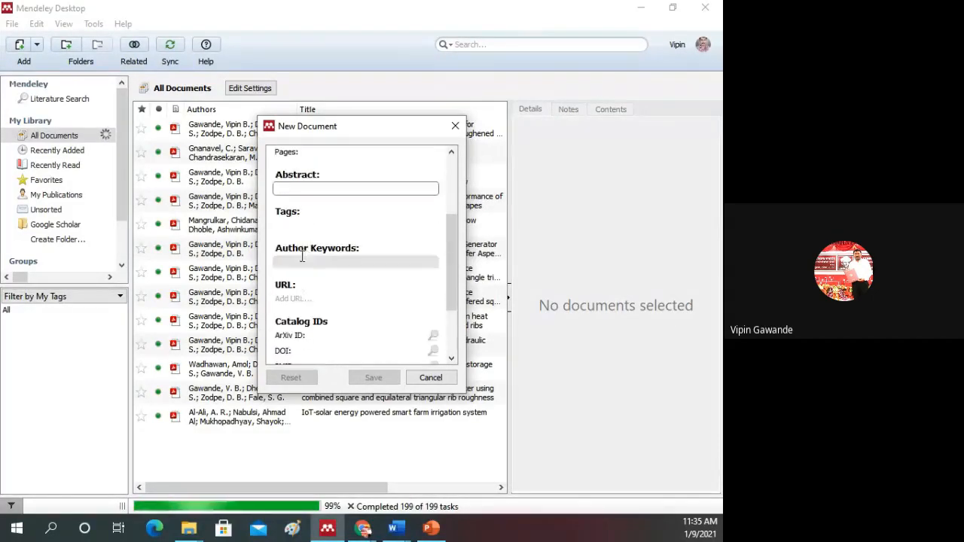
pyautogui.click(300, 299)
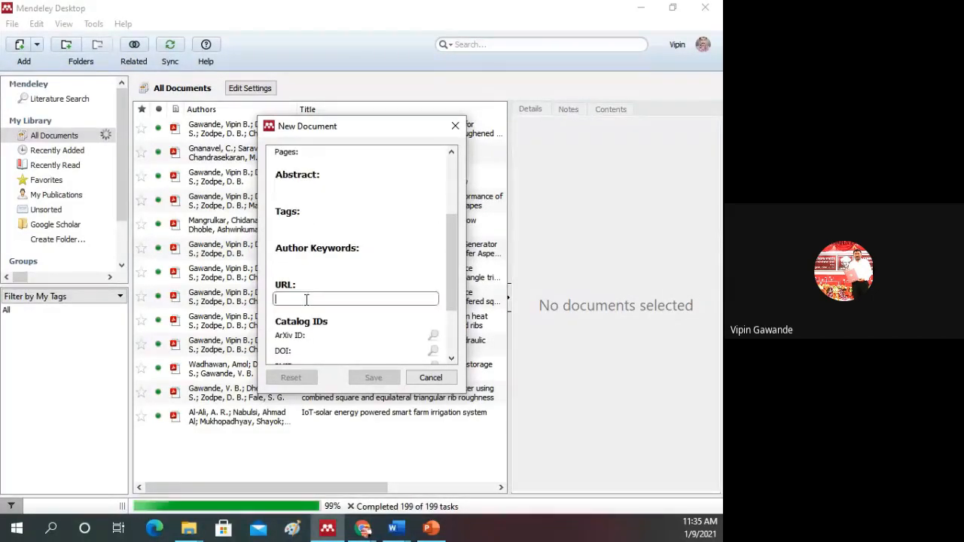
pyautogui.scroll(-2, 299, 316)
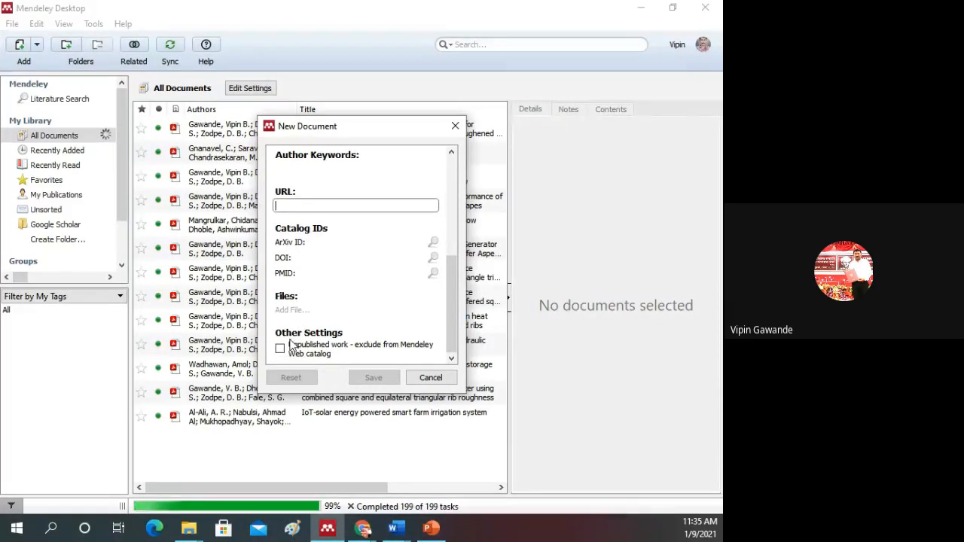
pyautogui.scroll(5, 307, 286)
pyautogui.scroll(1, 320, 248)
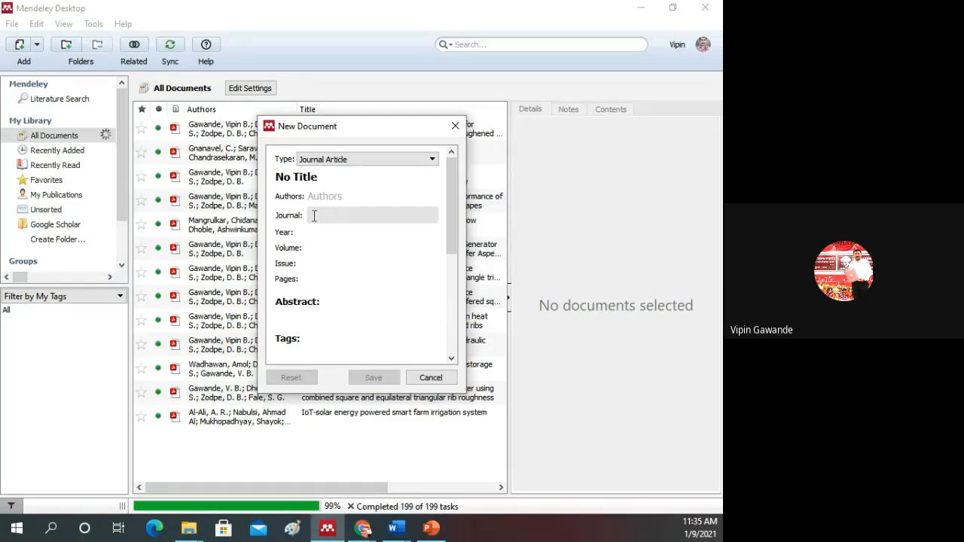
pyautogui.click(456, 126)
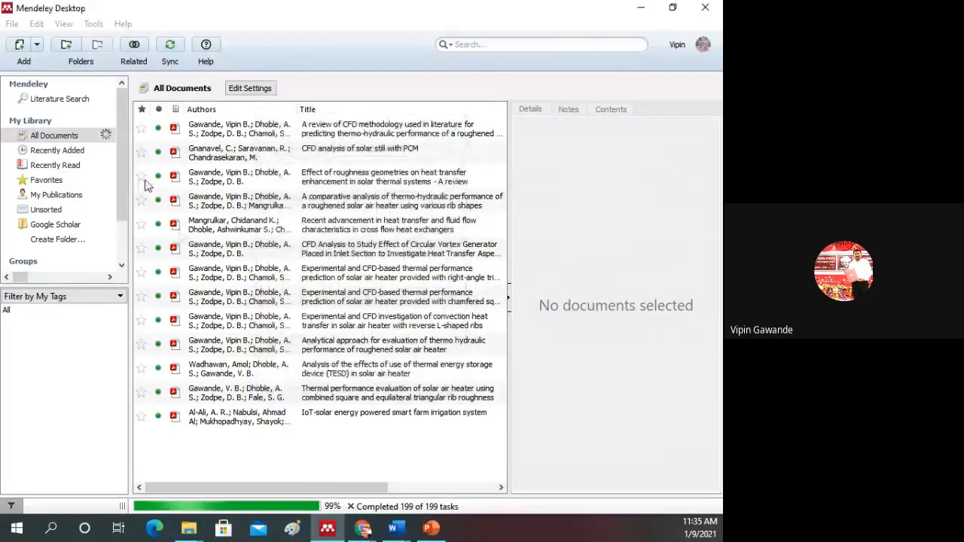
# Step: Switch to Mendeley Reference Manager in Chrome and look through the All References list, checking back with Mendeley Desktop along the way
pyautogui.click(12, 24)
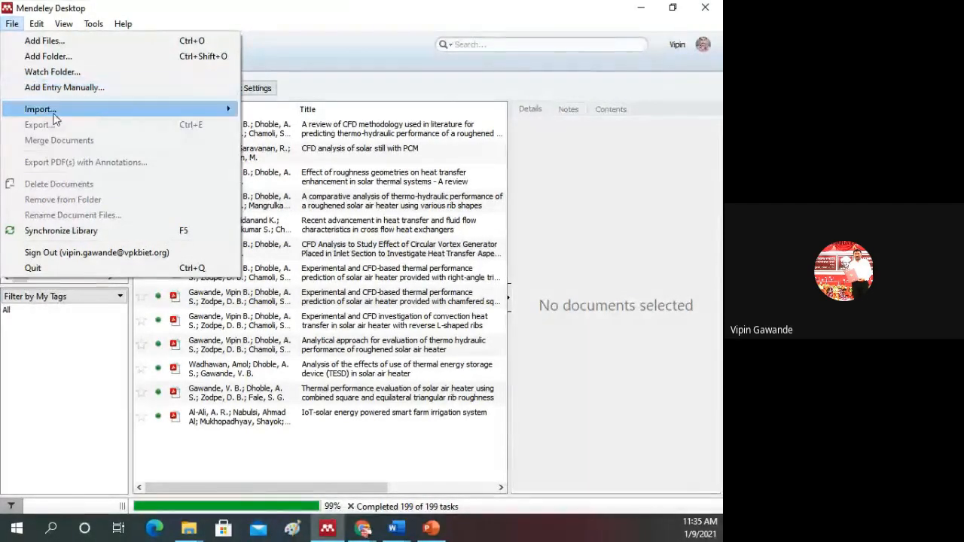
pyautogui.moveTo(58, 115)
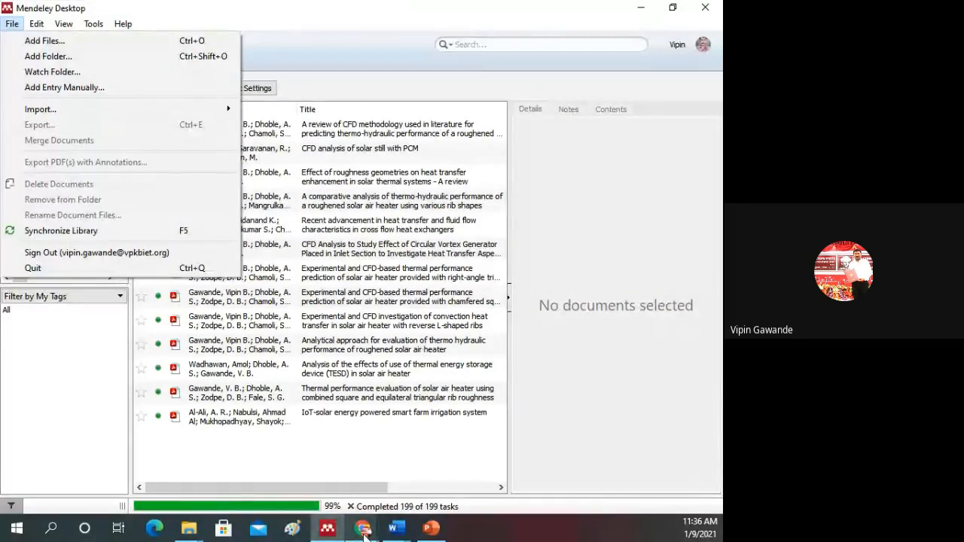
pyautogui.click(364, 530)
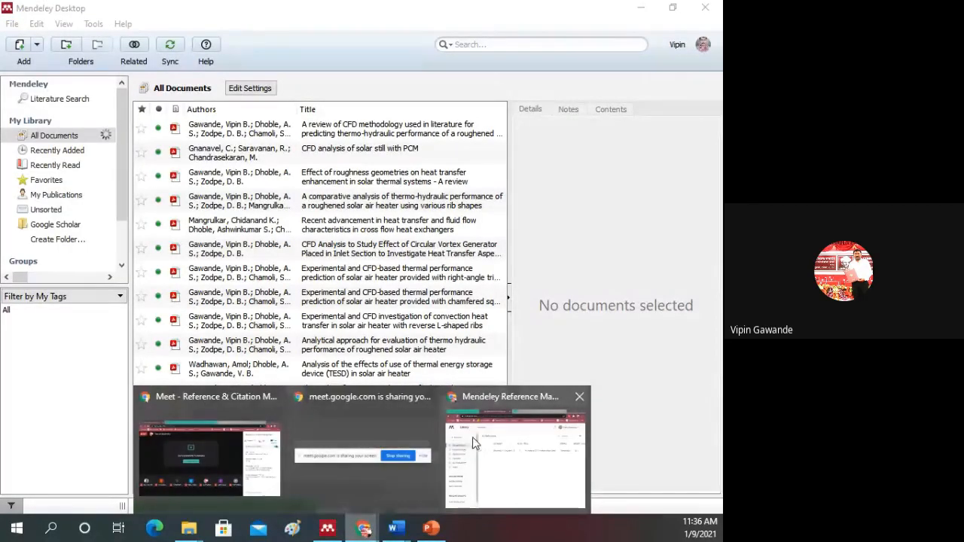
pyautogui.click(499, 443)
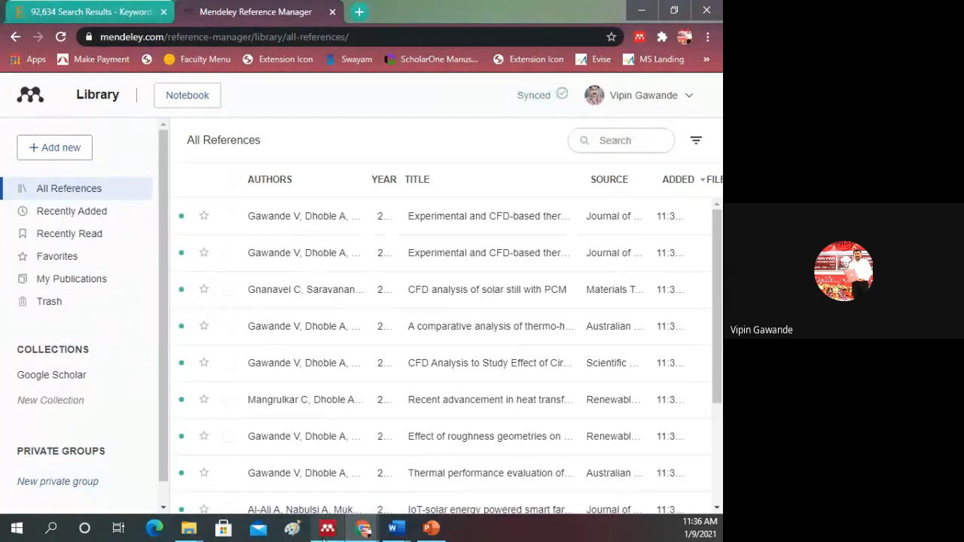
pyautogui.click(329, 535)
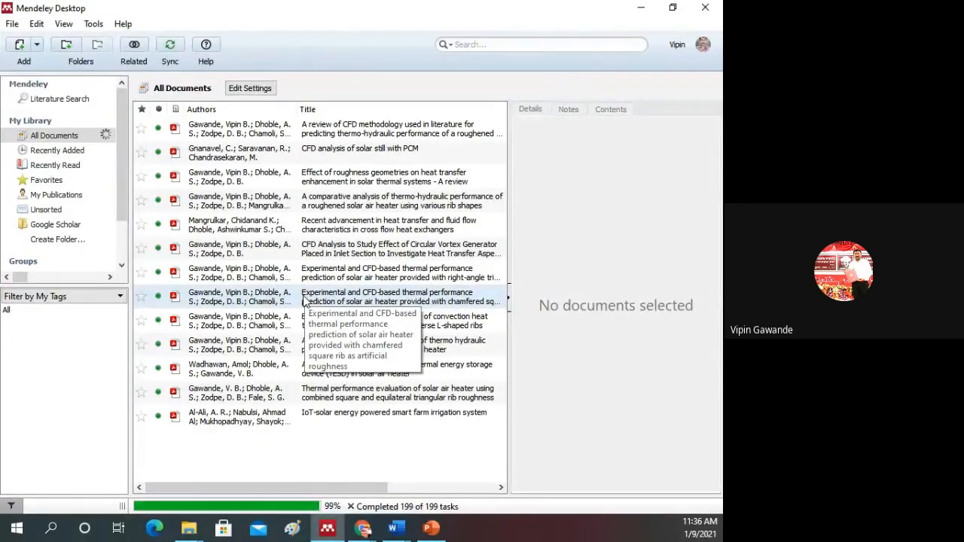
pyautogui.click(362, 531)
pyautogui.click(484, 452)
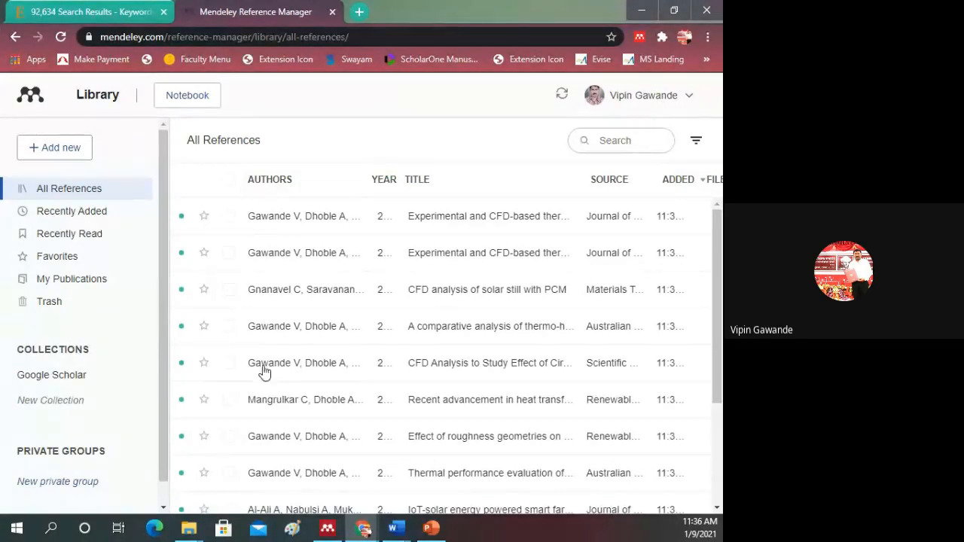
pyautogui.scroll(-2, 319, 330)
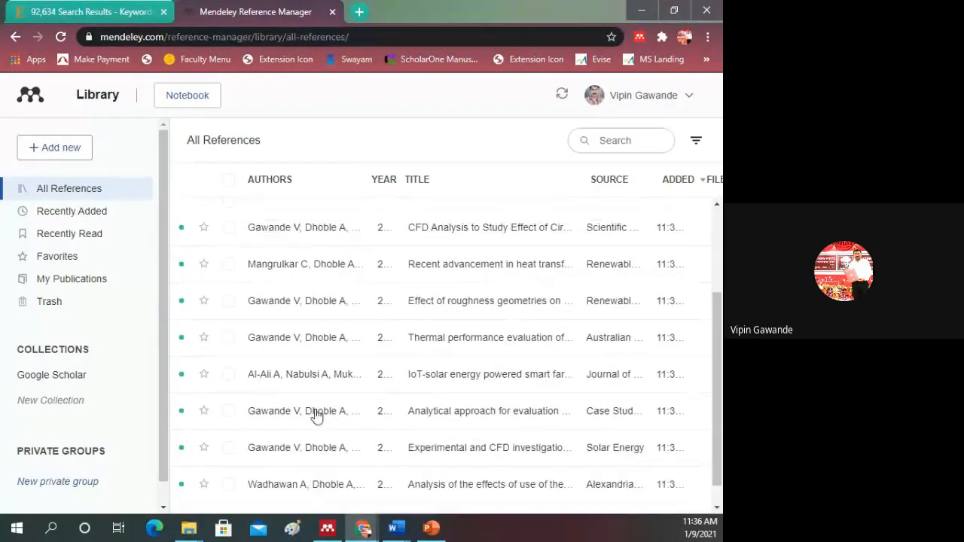
pyautogui.scroll(2, 312, 411)
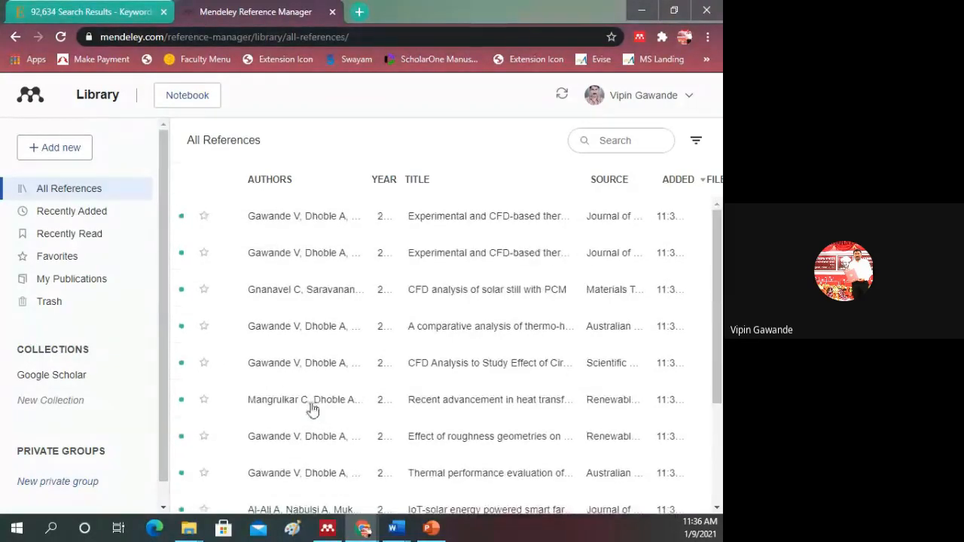
# Step: Return to Mendeley Desktop's document list and switch back to the web library to compare the references
pyautogui.click(326, 530)
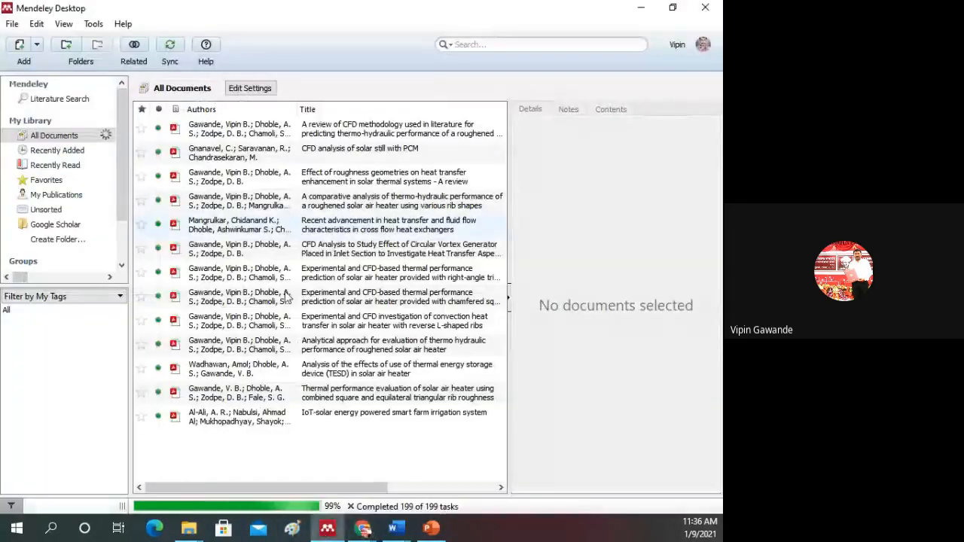
pyautogui.click(353, 530)
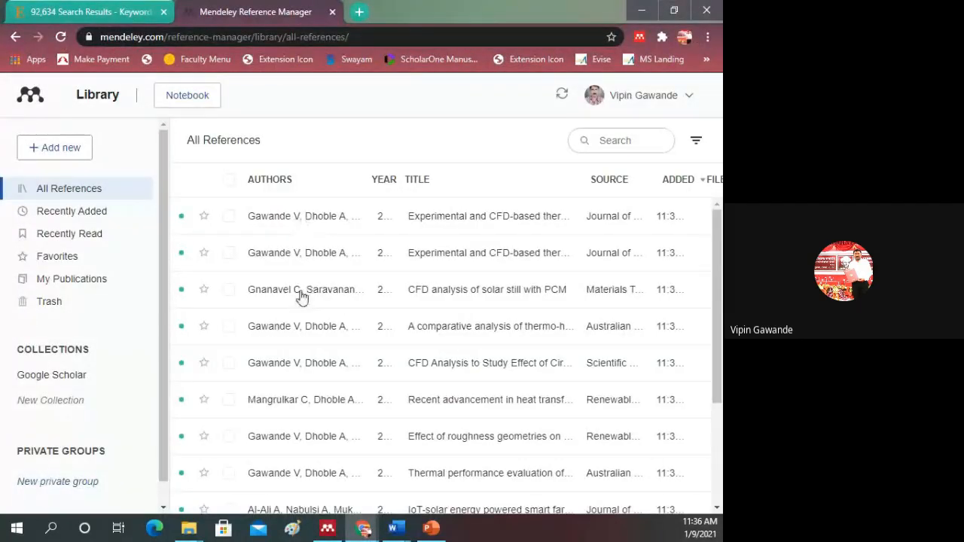
pyautogui.scroll(-2, 302, 296)
pyautogui.scroll(3, 301, 293)
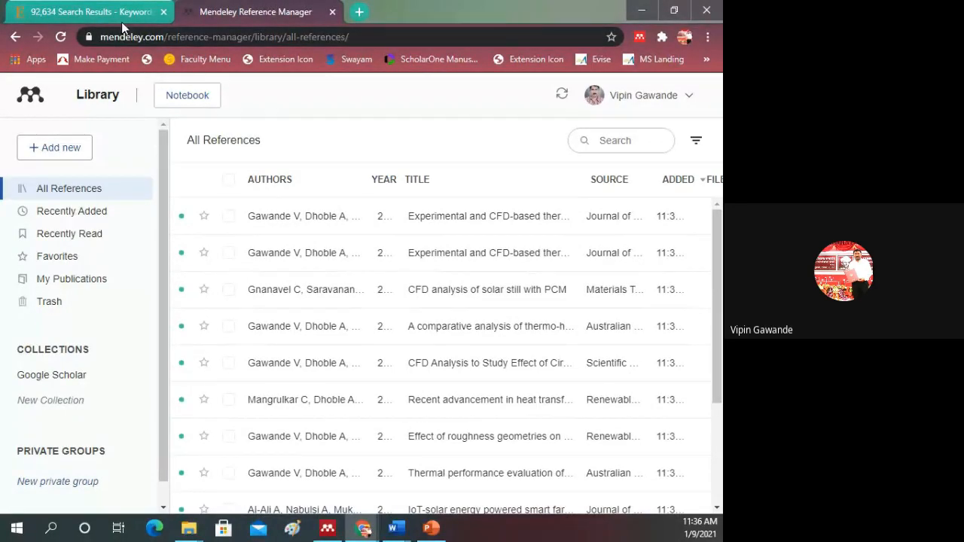
pyautogui.moveTo(326, 534)
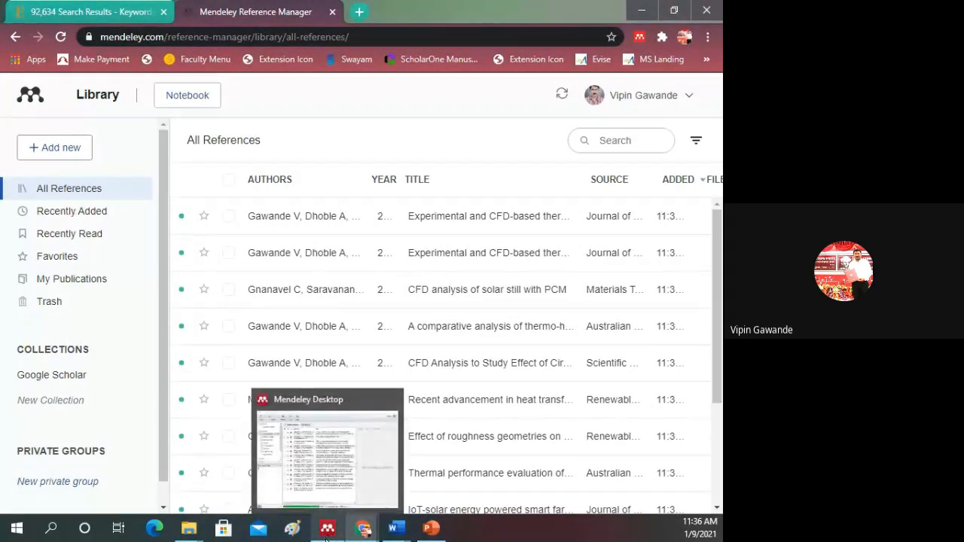
# Step: Switch to the open ScienceDirect page and browse the search results for cfd
pyautogui.click(126, 19)
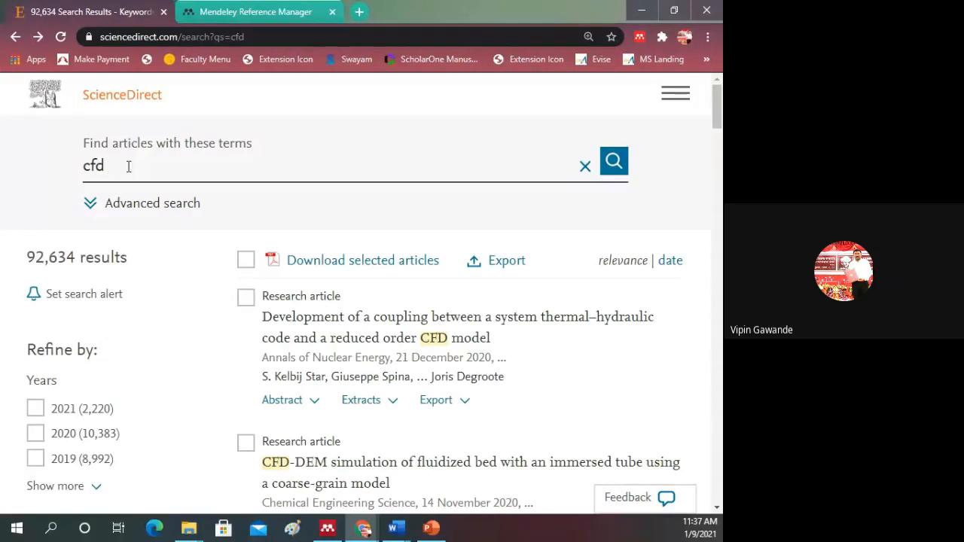
pyautogui.click(181, 181)
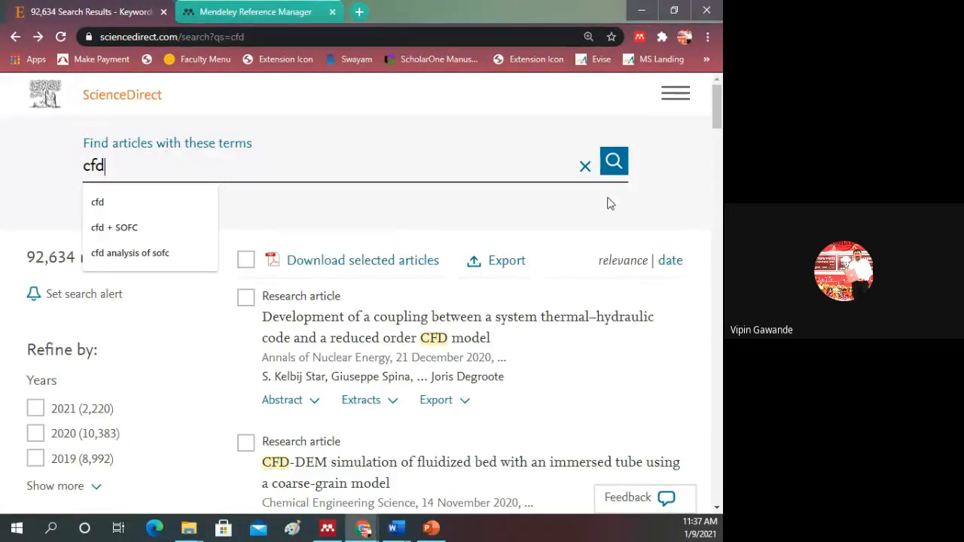
pyautogui.scroll(-6, 403, 226)
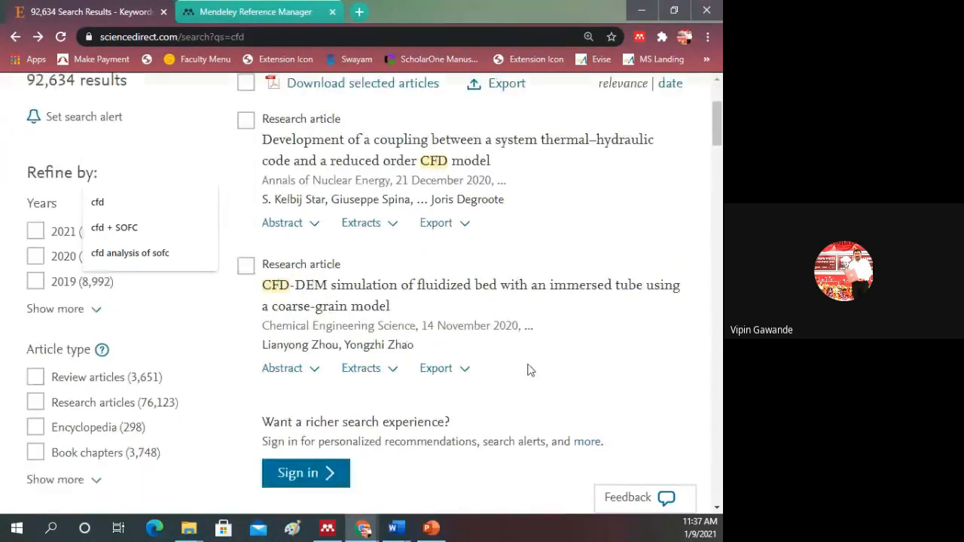
pyautogui.scroll(5, 492, 344)
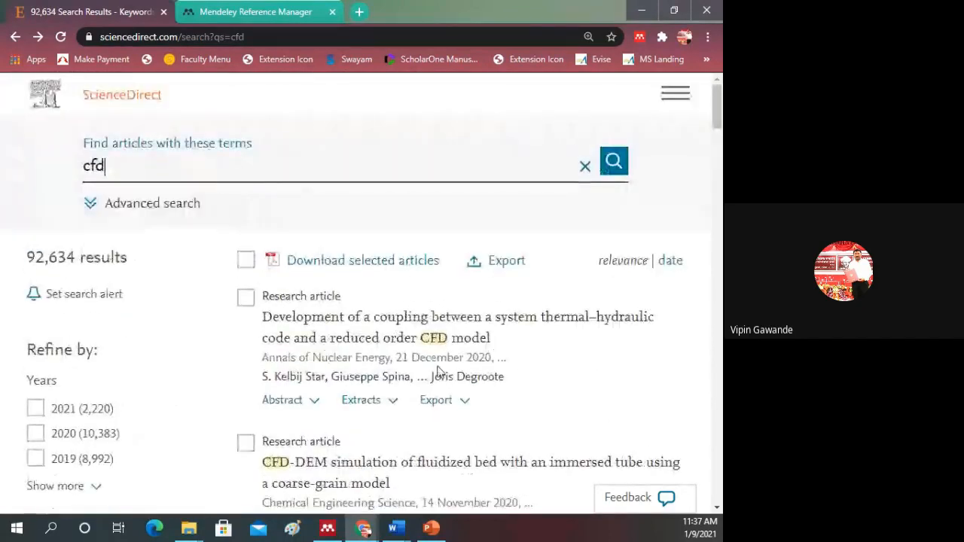
pyautogui.scroll(-10, 422, 361)
pyautogui.scroll(5, 388, 348)
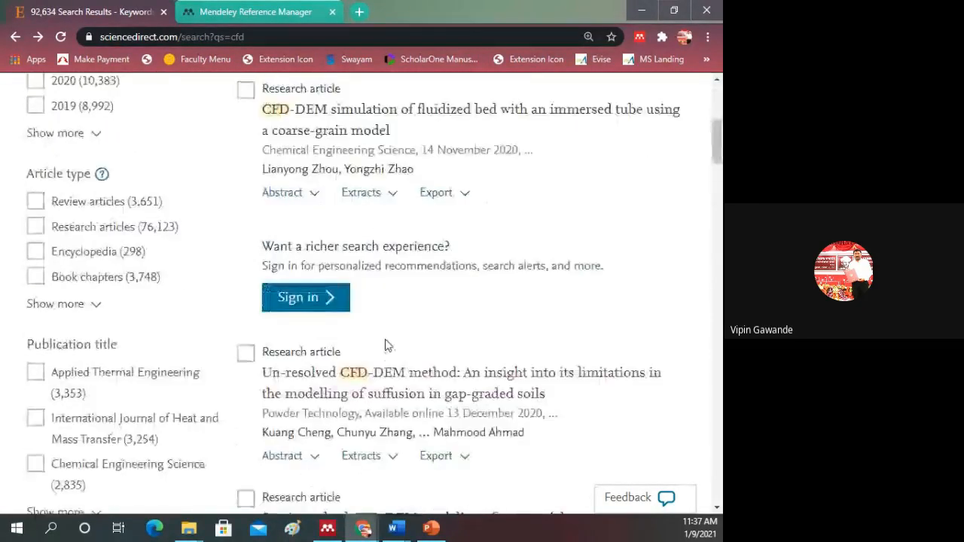
pyautogui.scroll(5, 385, 345)
# Step: Search ScienceDirect for "solar" and look through the resulting articles
pyautogui.click(125, 176)
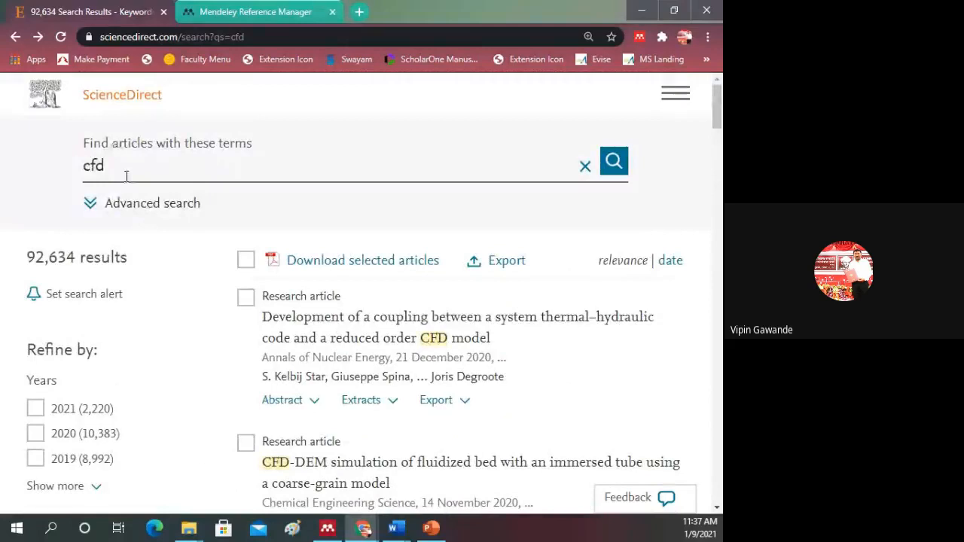
pyautogui.doubleClick(76, 171)
pyautogui.write('solar')
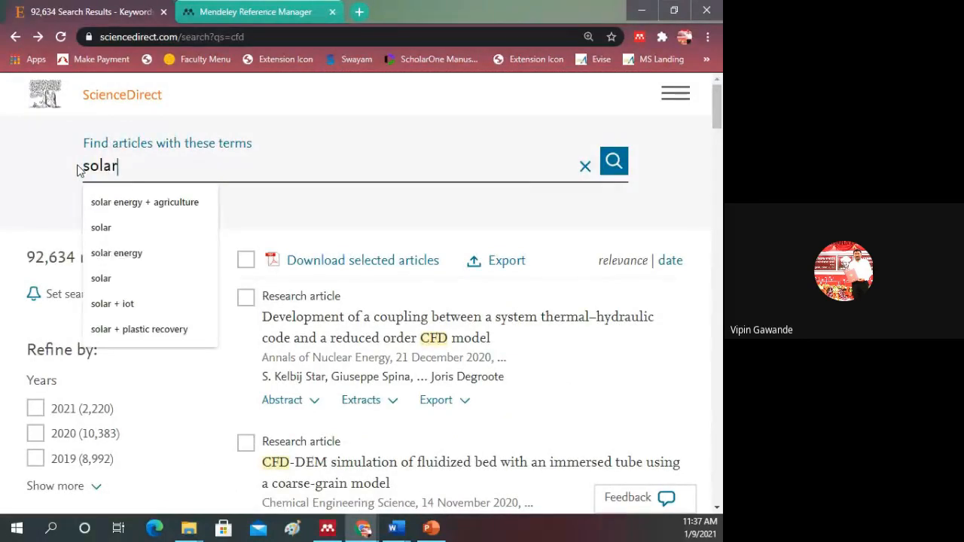
pyautogui.press('Return')
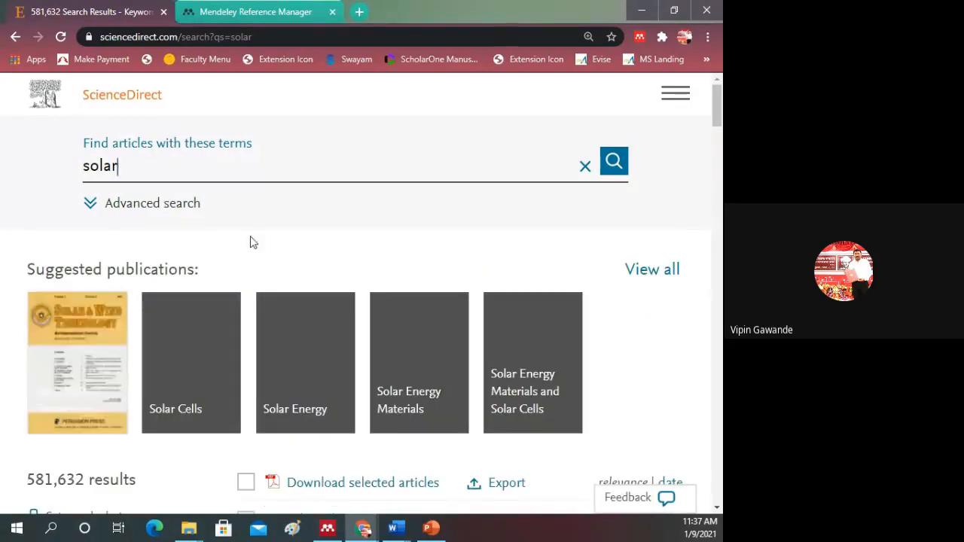
pyautogui.scroll(-3, 248, 256)
pyautogui.scroll(3, 226, 324)
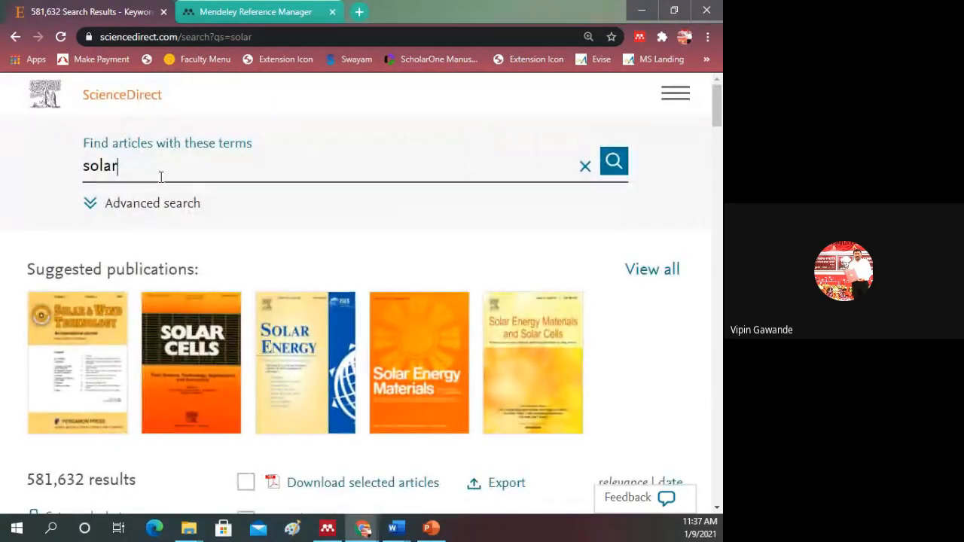
pyautogui.scroll(-10, 295, 312)
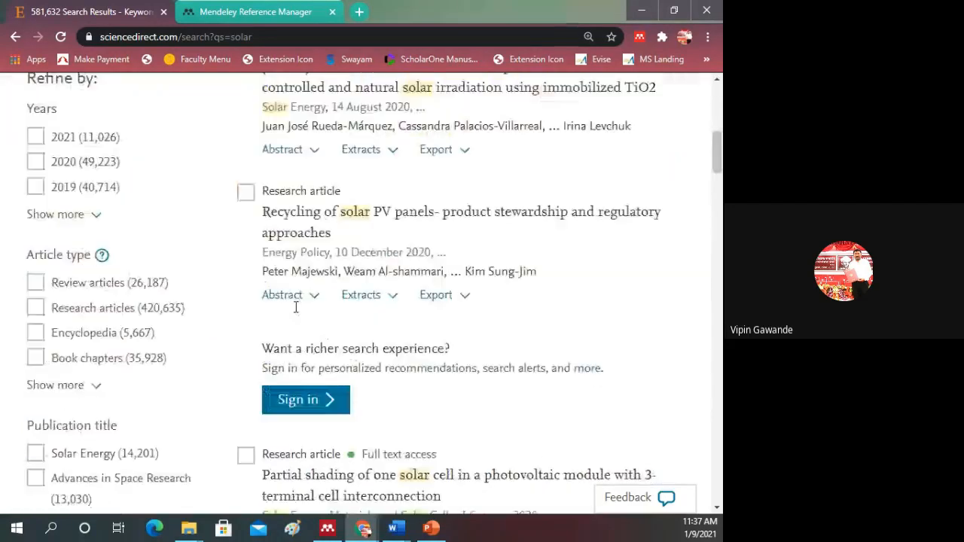
# Step: Select the full-text article "Partial shading of one solar cell in a photovoltaic module with 3-terminal cell interconnection" in the search results
pyautogui.scroll(-3, 294, 311)
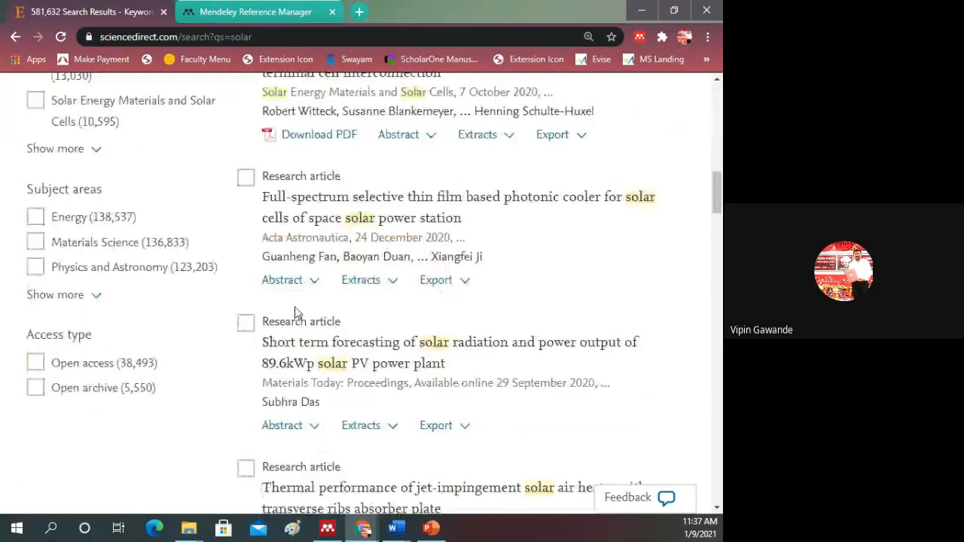
pyautogui.scroll(2, 294, 312)
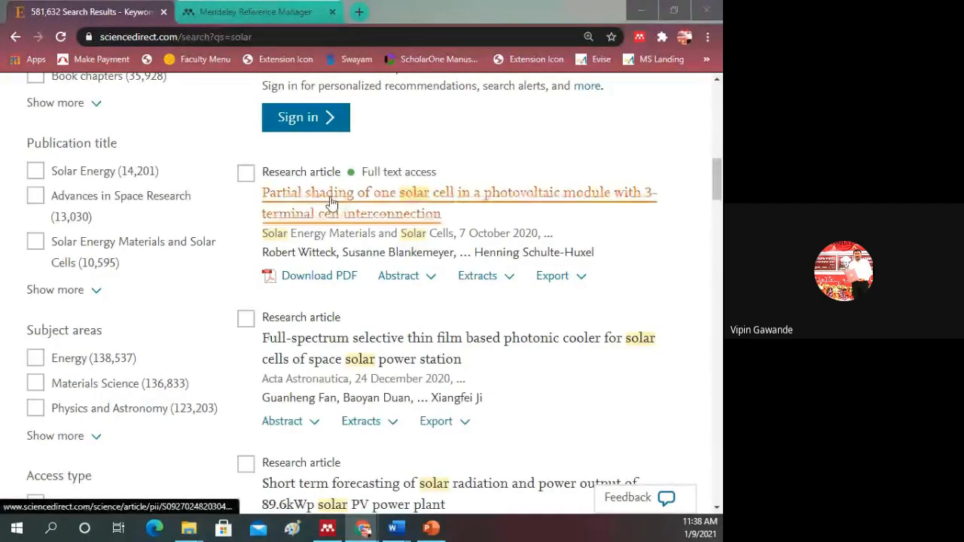
pyautogui.click(246, 174)
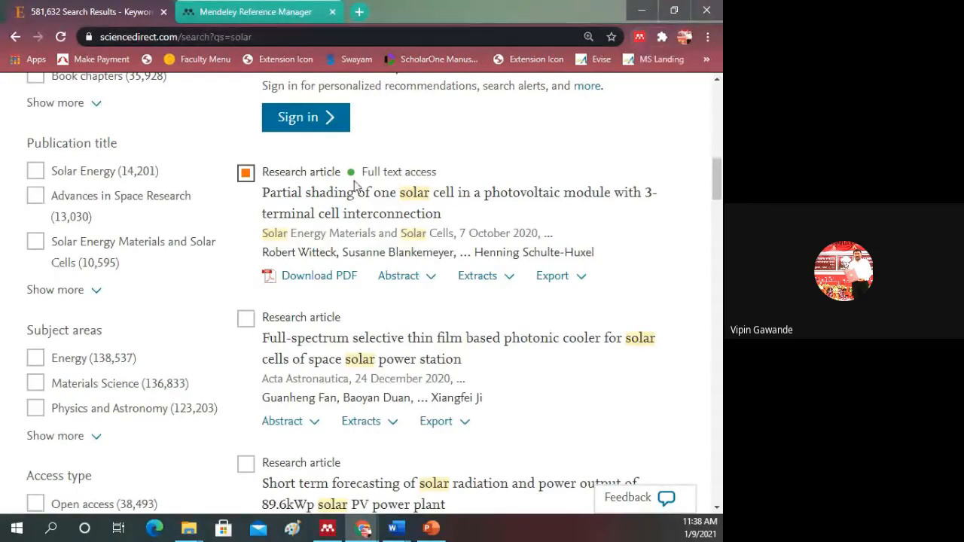
# Step: Open the Mendeley Web Importer, look through the references detected on the page and their PDF availability, and close it
pyautogui.click(640, 38)
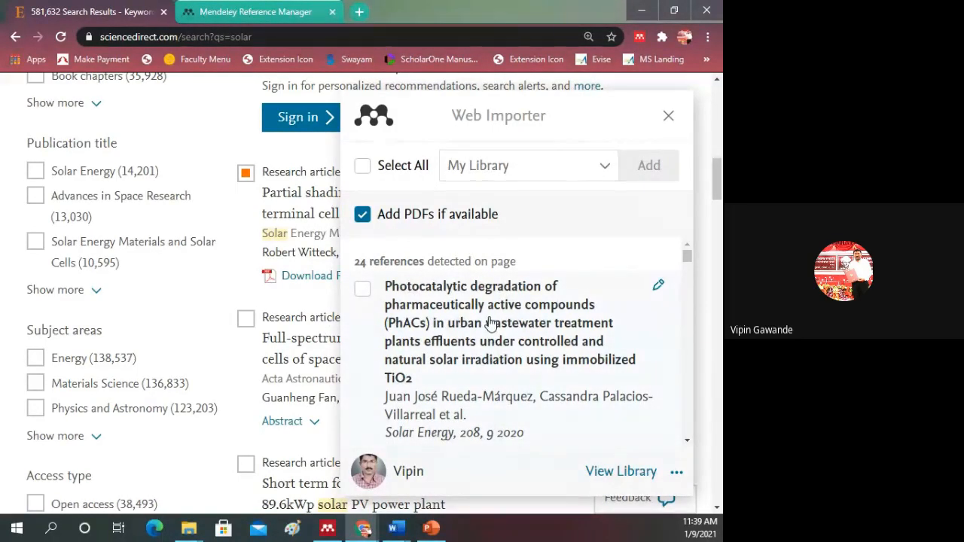
pyautogui.scroll(-1, 467, 324)
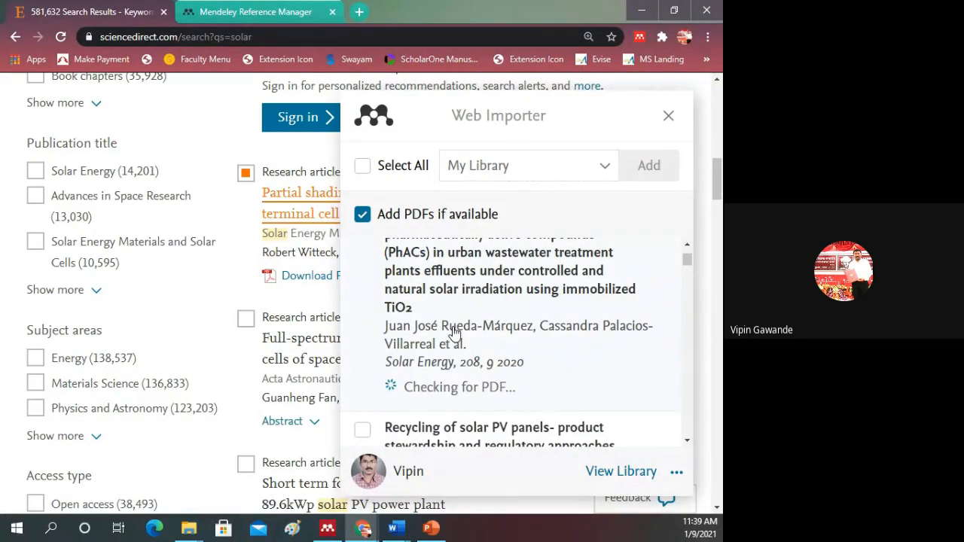
pyautogui.scroll(-4, 454, 332)
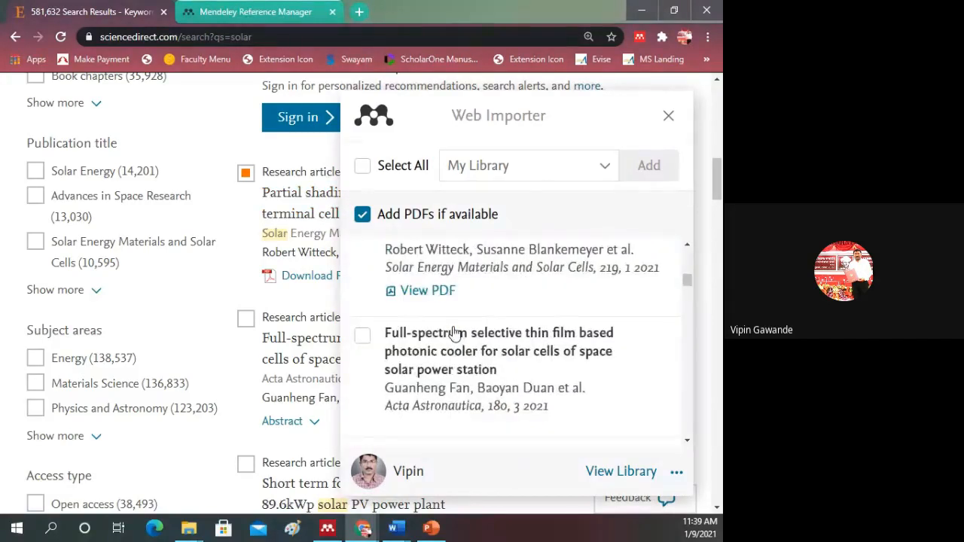
pyautogui.scroll(2, 454, 332)
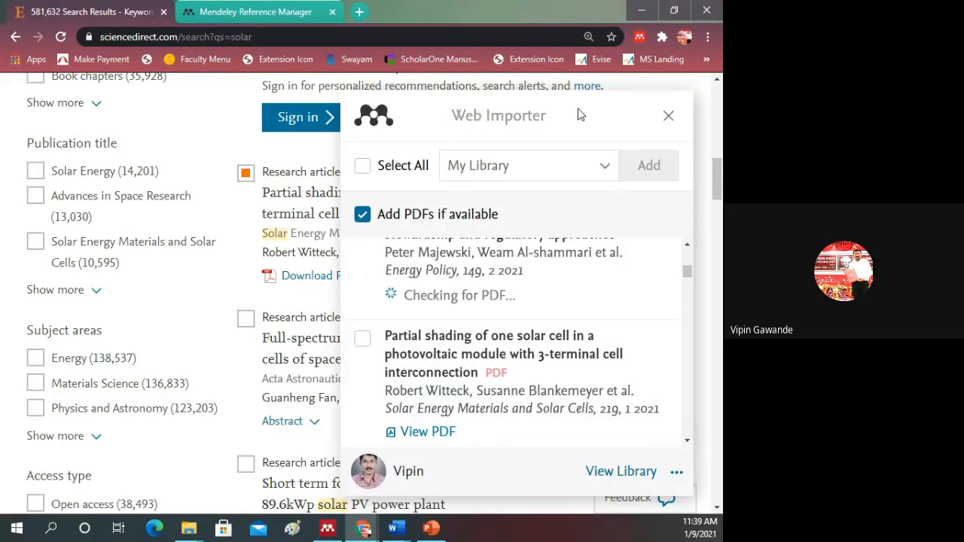
pyautogui.moveTo(591, 200); pyautogui.dragTo(581, 311)
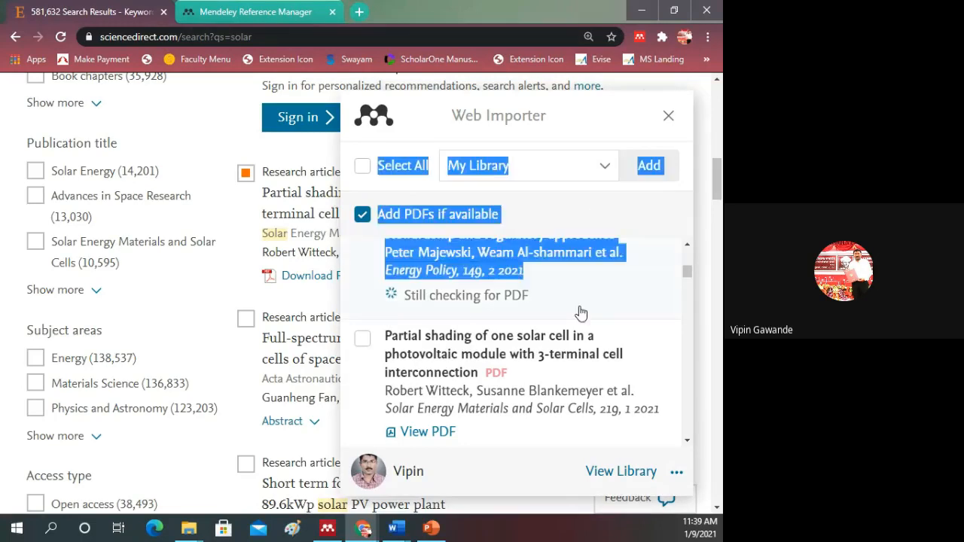
pyautogui.click(215, 135)
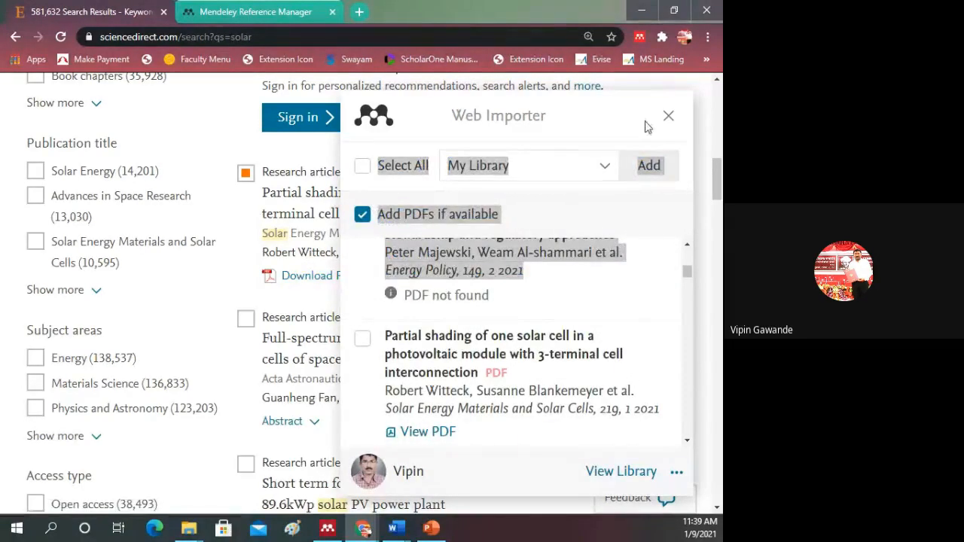
pyautogui.click(669, 117)
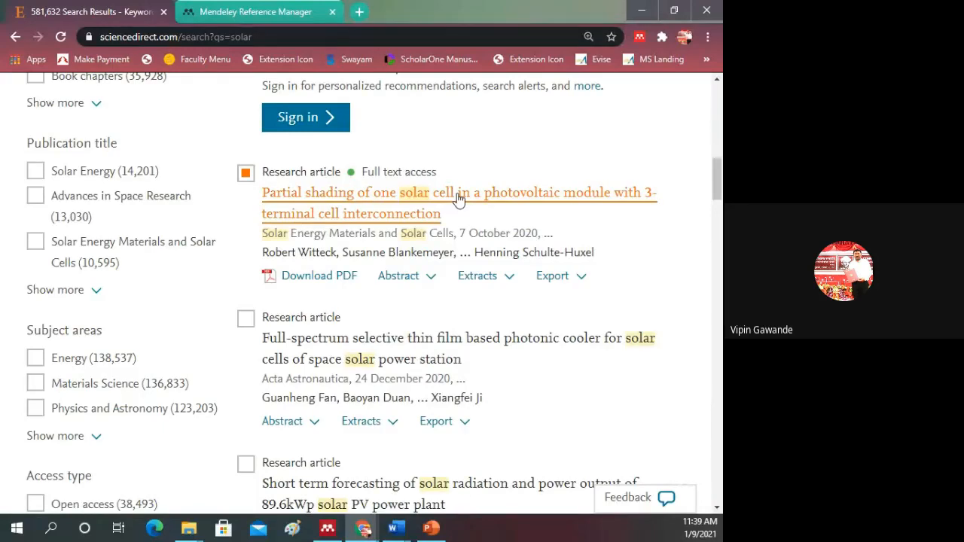
# Step: Add the "Partial shading of one solar cell" article to My Library through the Web Importer, including its PDF
pyautogui.click(640, 36)
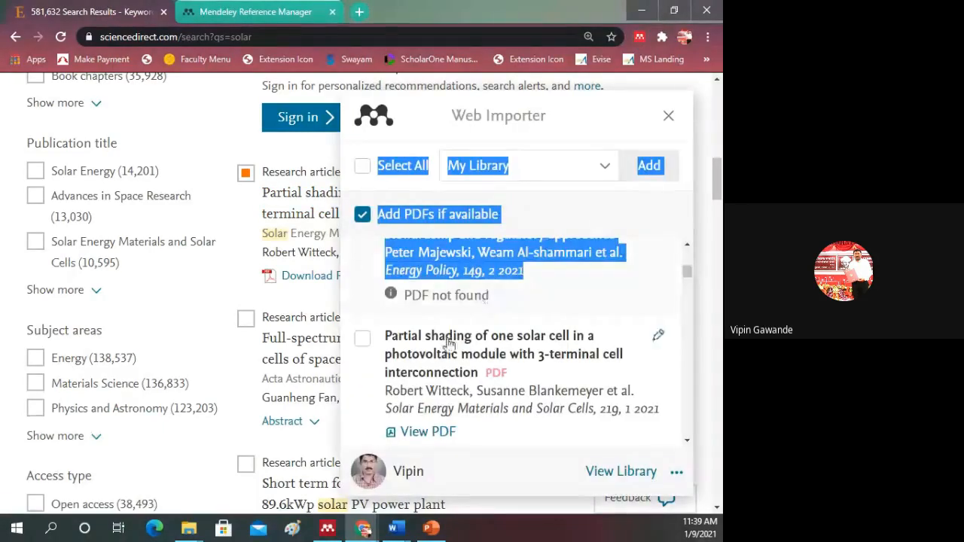
pyautogui.click(364, 339)
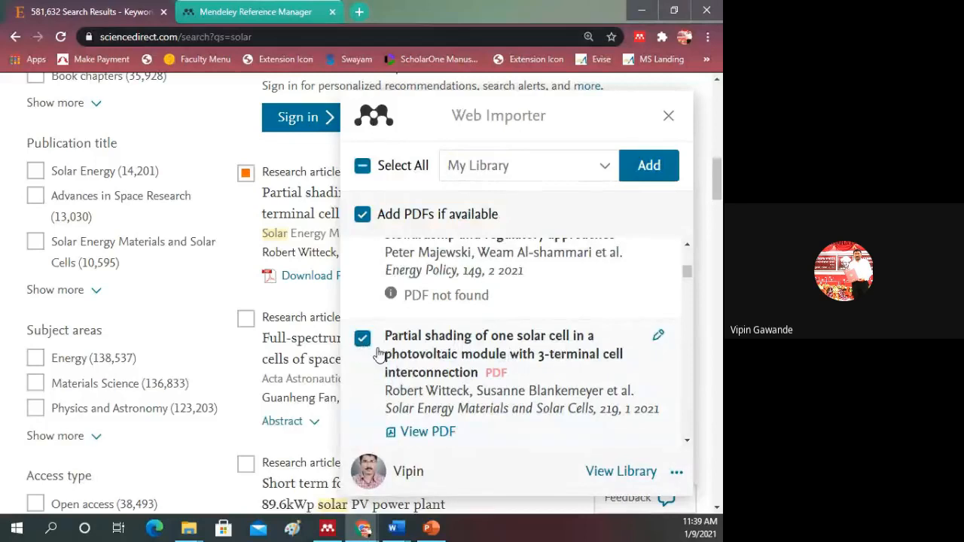
pyautogui.scroll(3, 501, 341)
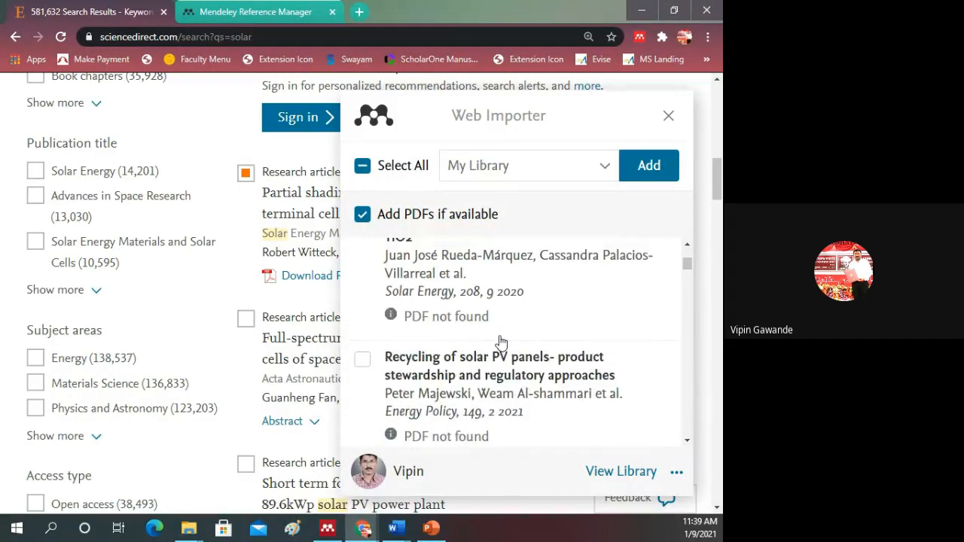
pyautogui.scroll(2, 501, 341)
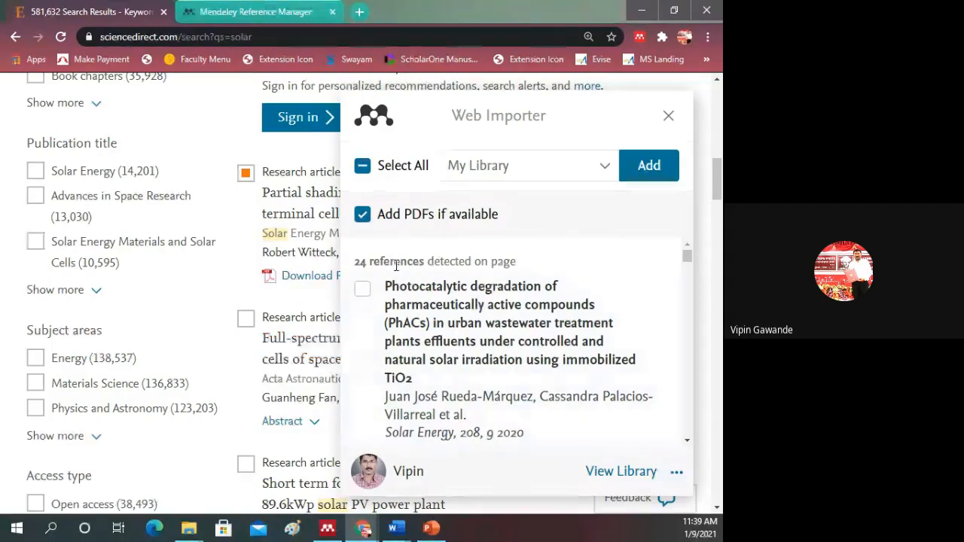
pyautogui.scroll(-5, 482, 302)
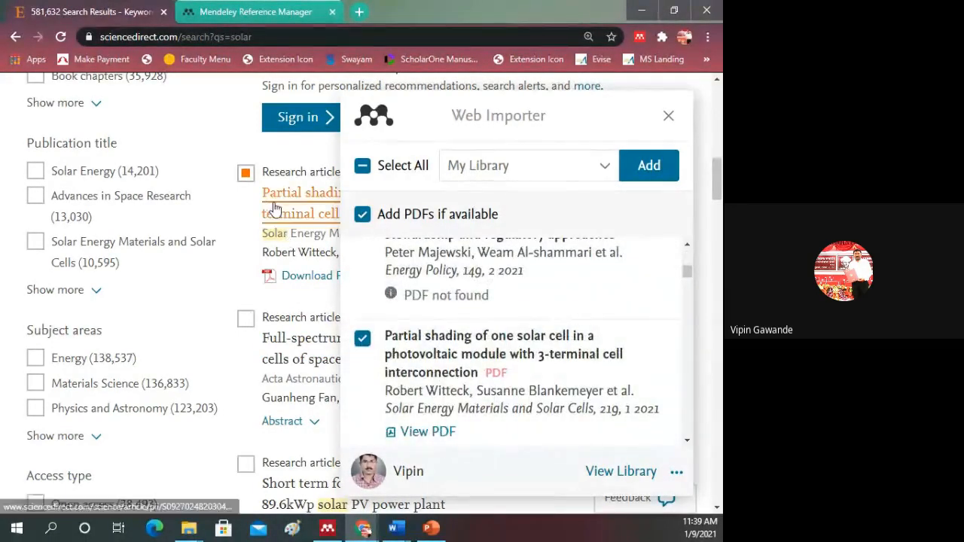
pyautogui.scroll(-1, 514, 364)
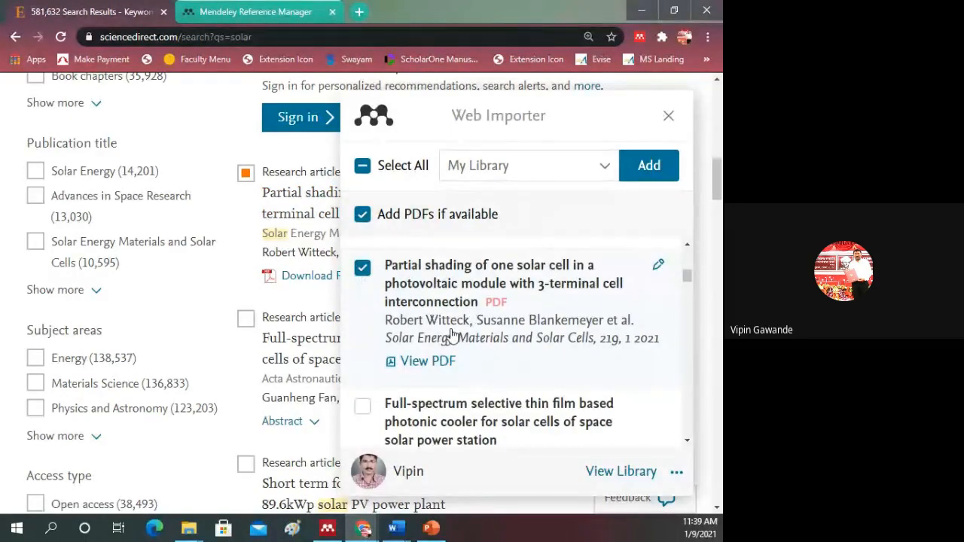
pyautogui.click(645, 173)
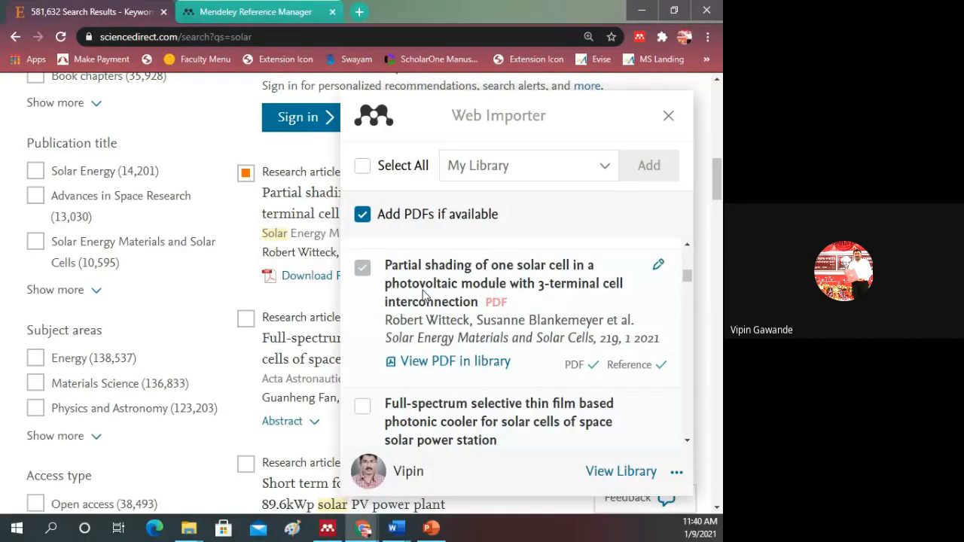
# Step: Switch to Mendeley Desktop and sync the library to bring in the imported article
pyautogui.click(329, 530)
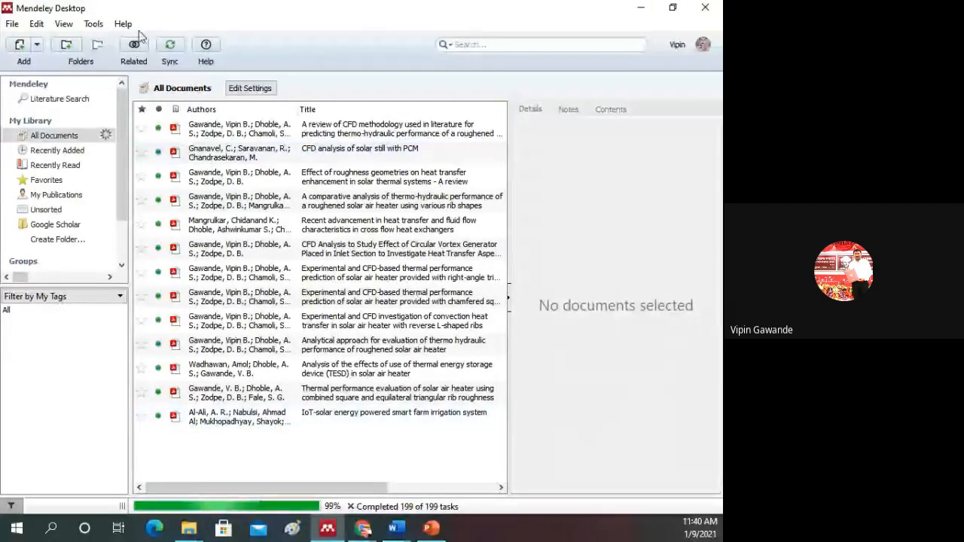
pyautogui.click(169, 44)
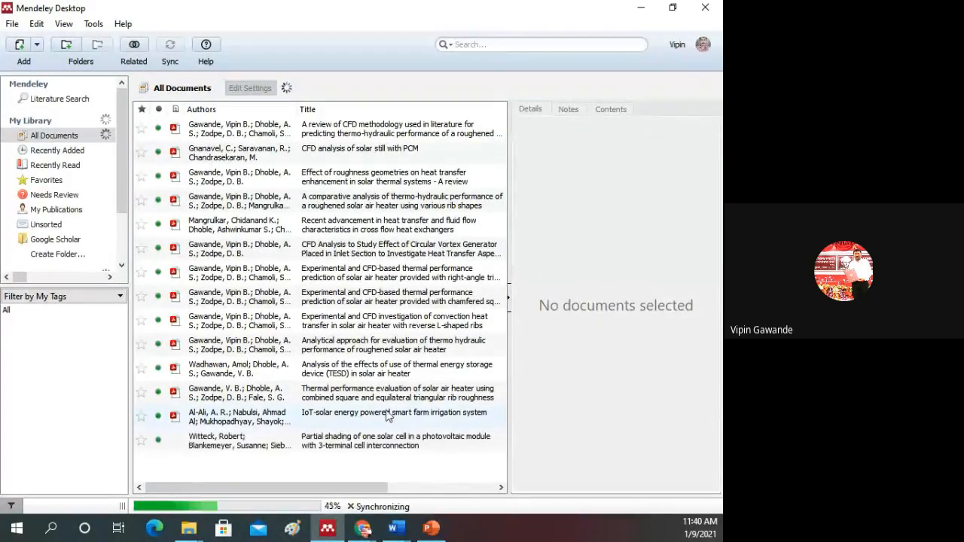
# Step: Collapse the document details pane, sort the documents by year with the oldest first, and sync again
pyautogui.click(508, 294)
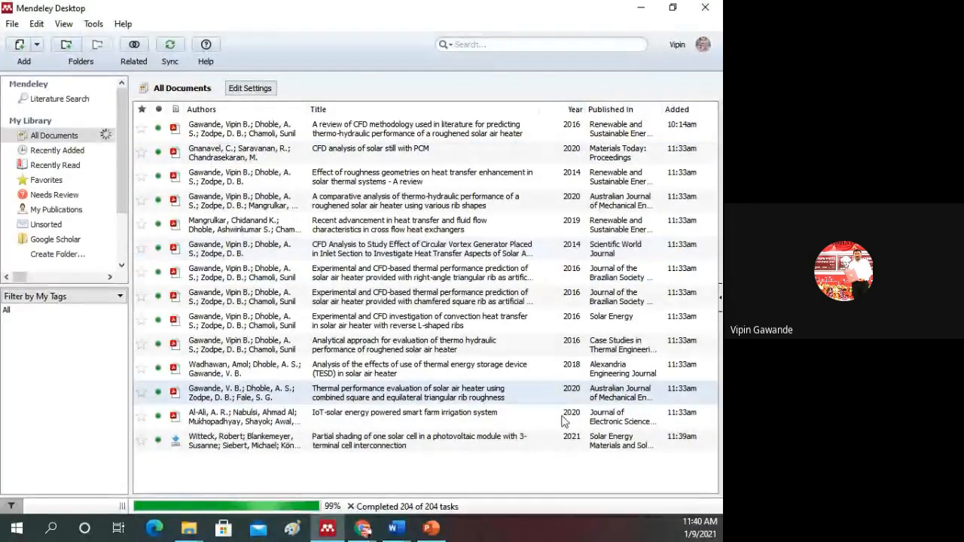
pyautogui.click(574, 111)
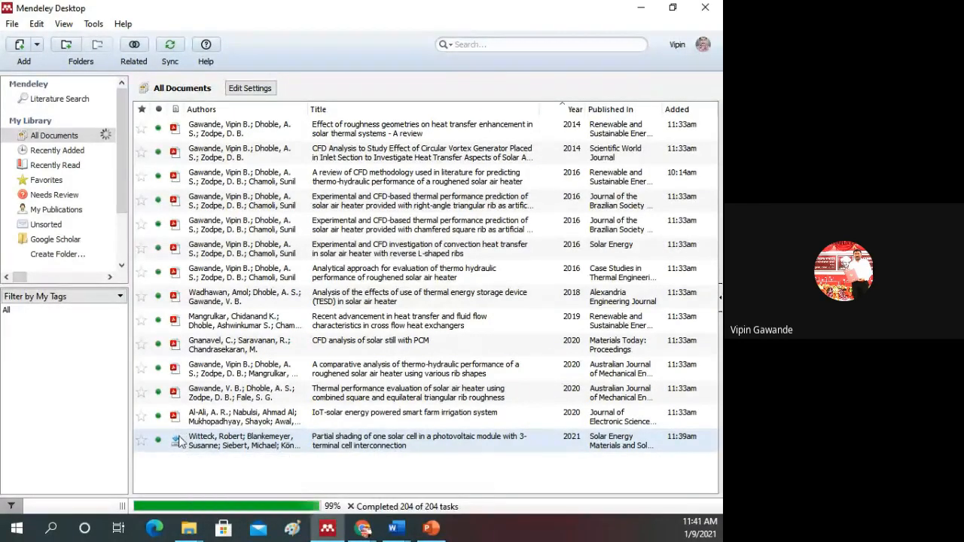
pyautogui.click(170, 48)
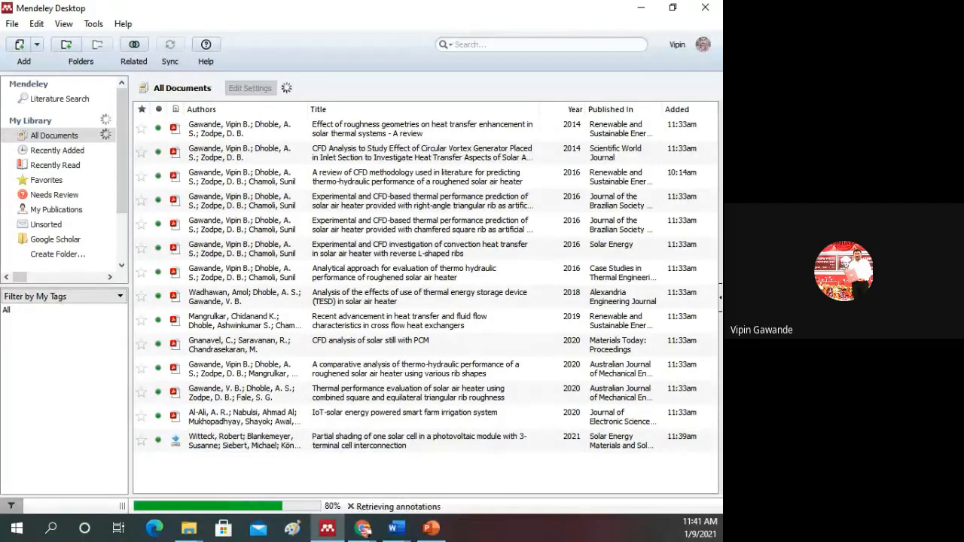
# Step: Switch back to the ScienceDirect results in Chrome, close the Web Importer and open the "Partial shading of one solar cell" article
pyautogui.click(363, 528)
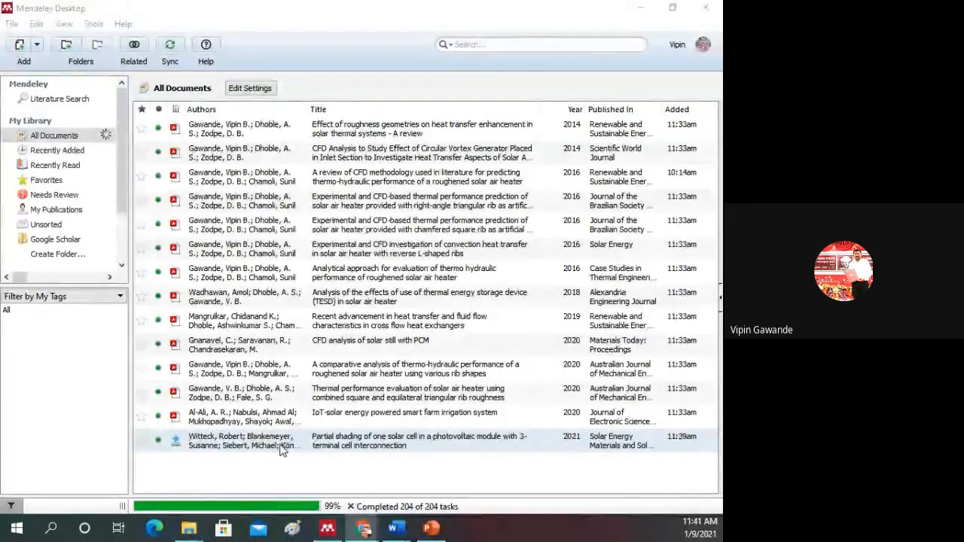
pyautogui.moveTo(378, 538)
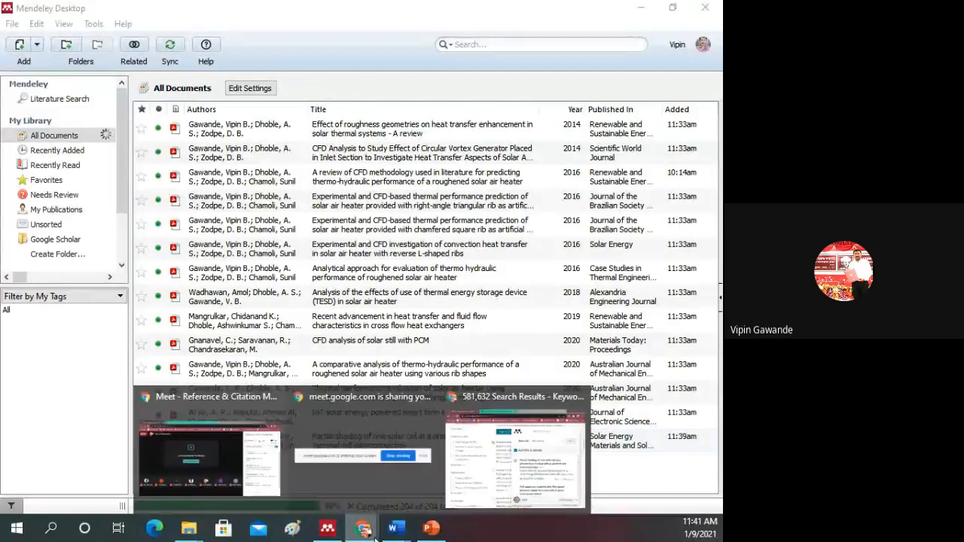
pyautogui.click(515, 460)
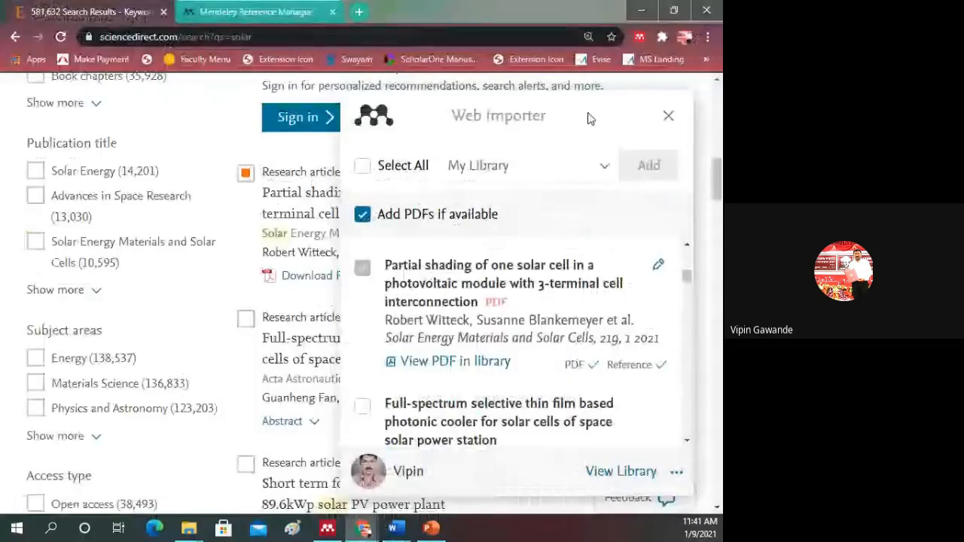
pyautogui.click(667, 115)
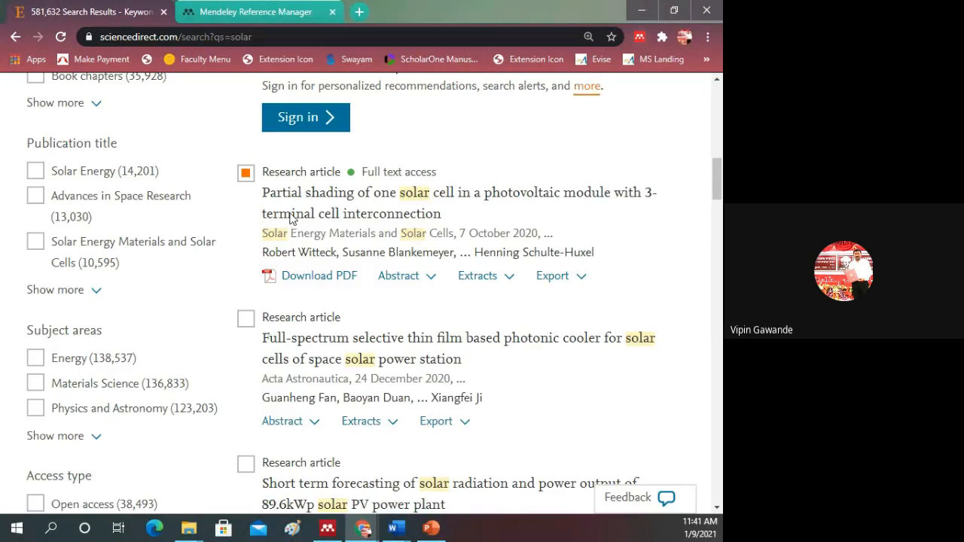
pyautogui.click(357, 203)
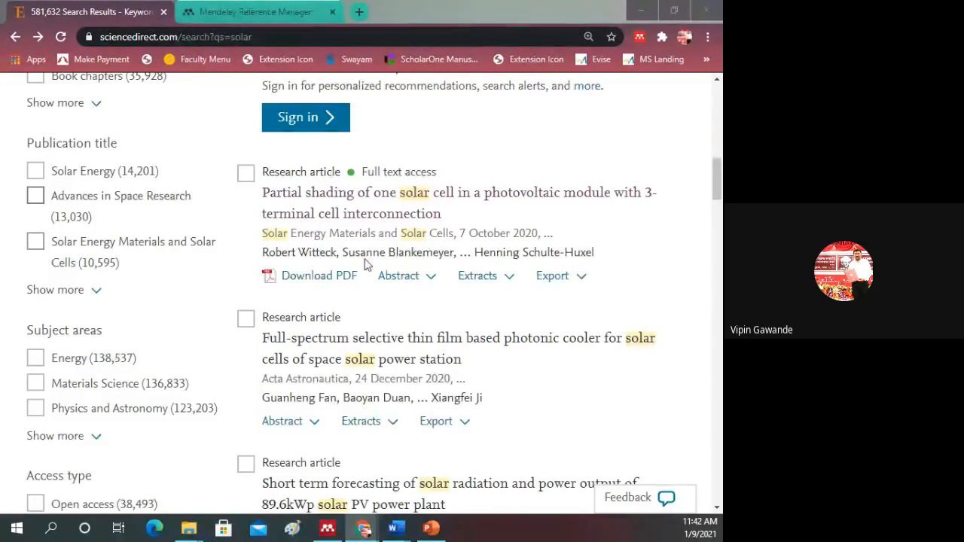
# Step: Look through the further articles in the ScienceDirect results for "solar", comparing full-text and open-access availability
pyautogui.scroll(-4, 365, 263)
pyautogui.scroll(-6, 365, 264)
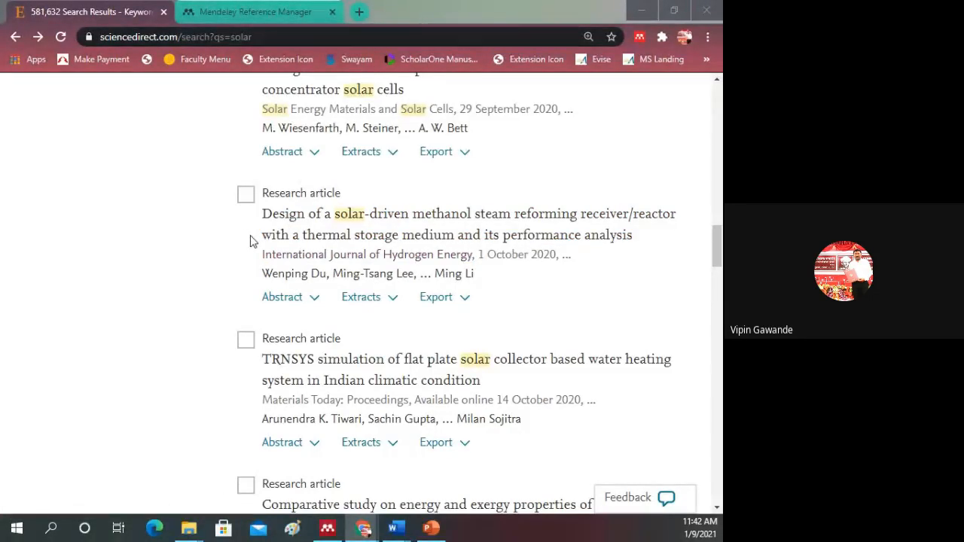
pyautogui.scroll(2, 245, 256)
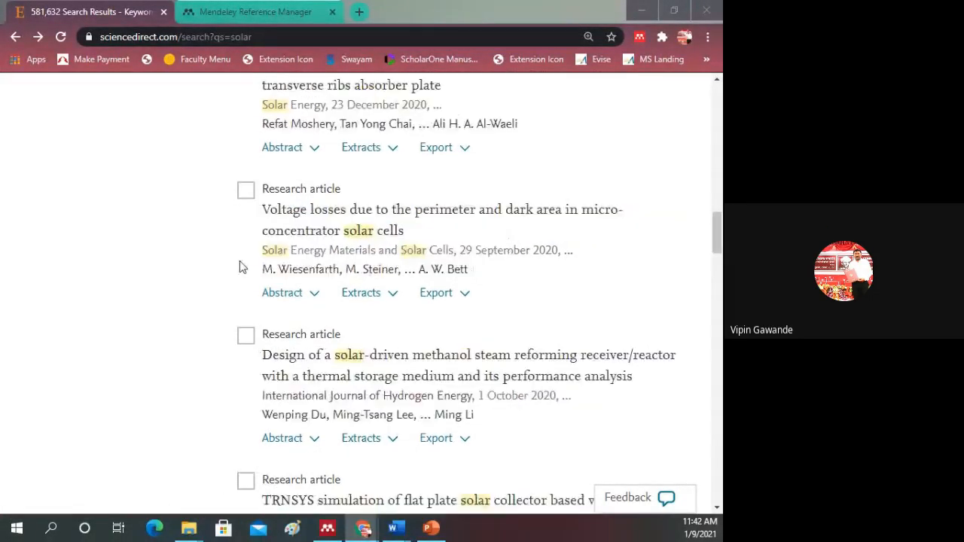
pyautogui.scroll(1, 240, 267)
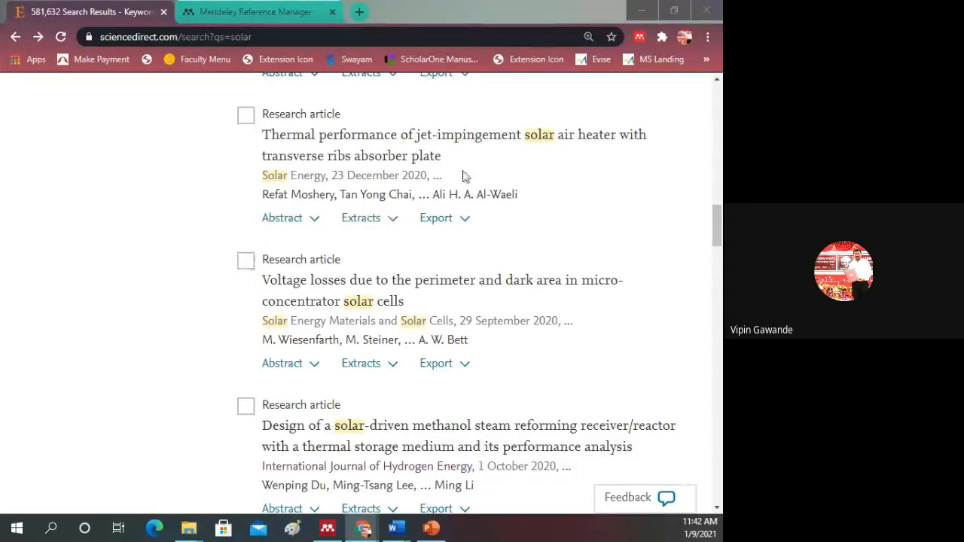
pyautogui.scroll(-2, 194, 236)
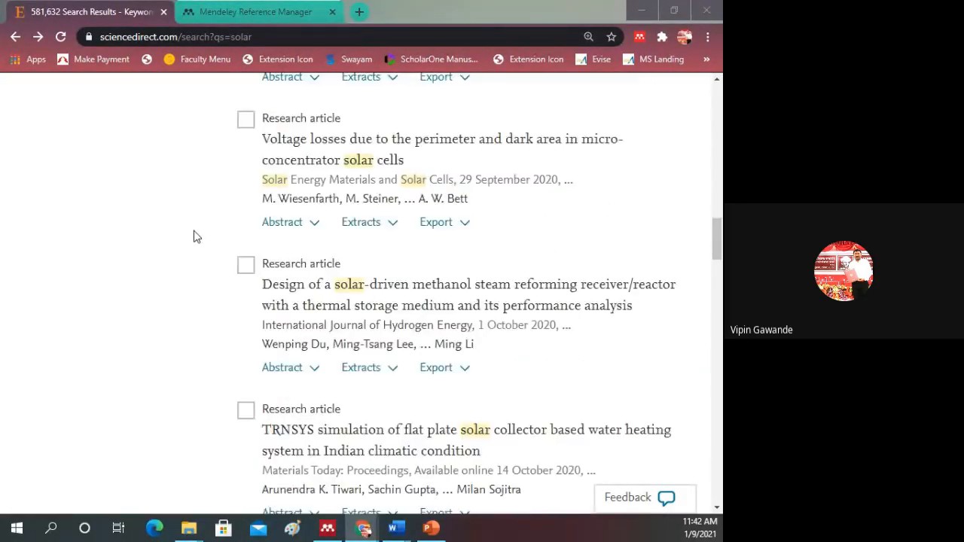
pyautogui.scroll(-5, 194, 239)
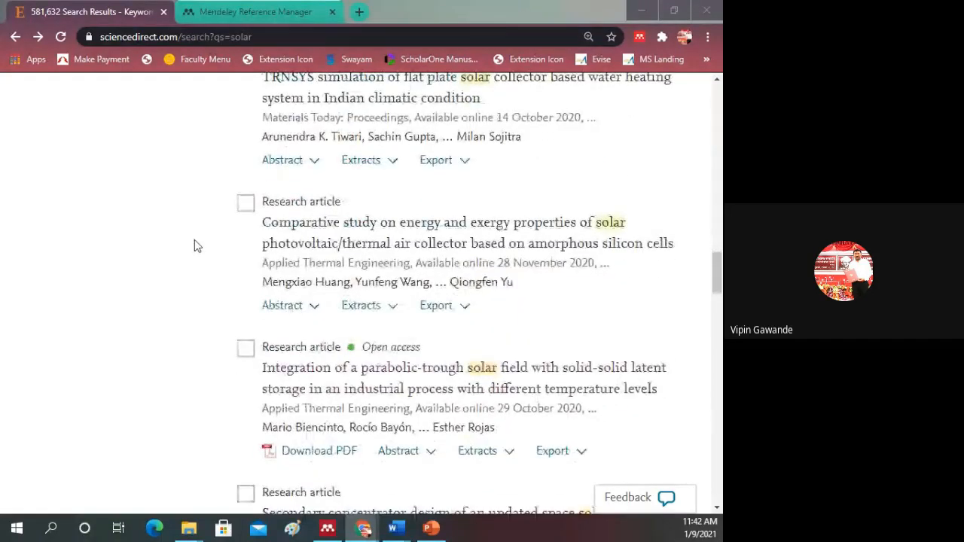
pyautogui.scroll(-2, 194, 241)
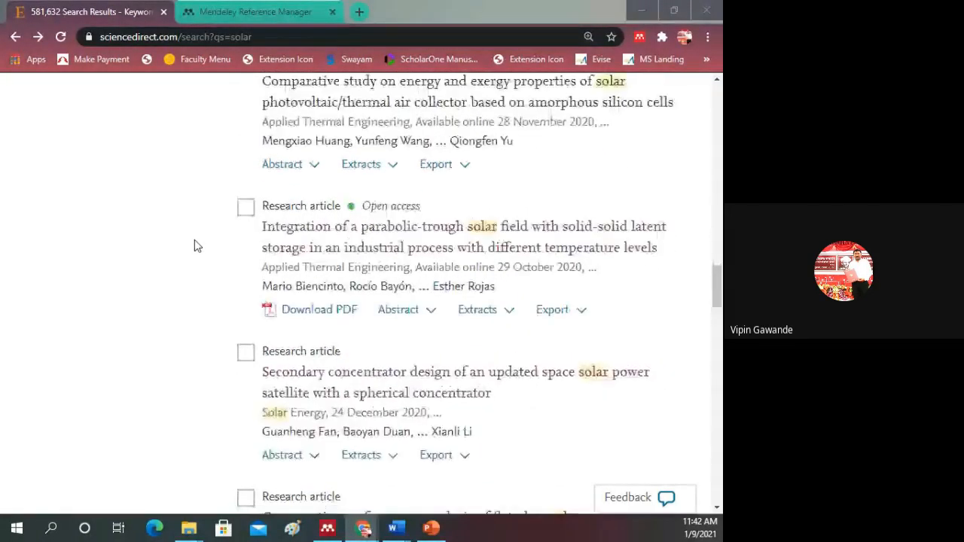
pyautogui.scroll(2, 195, 245)
pyautogui.scroll(-5, 195, 241)
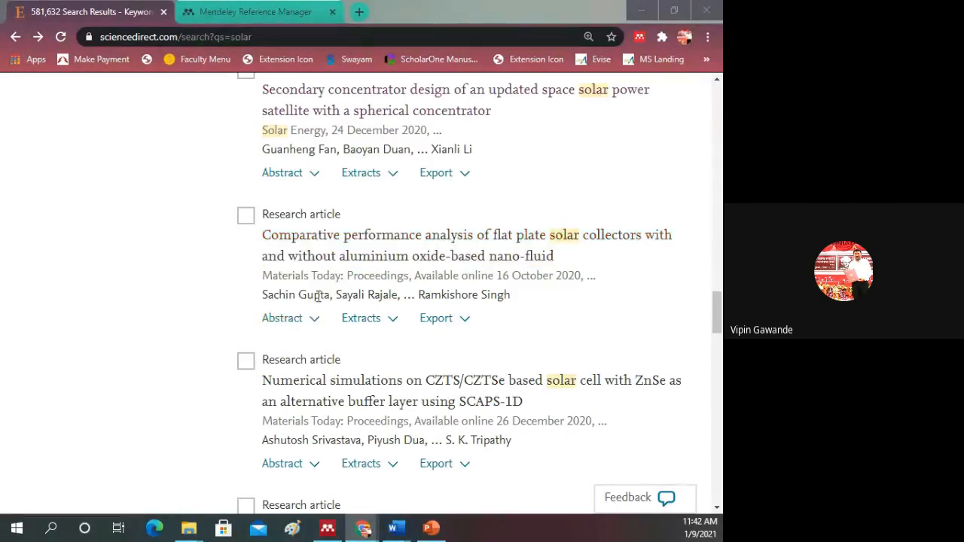
# Step: Show the citation export options for "Comparative performance analysis of flat plate solar collectors with and without aluminium oxide-based nano-fluid"
pyautogui.click(247, 222)
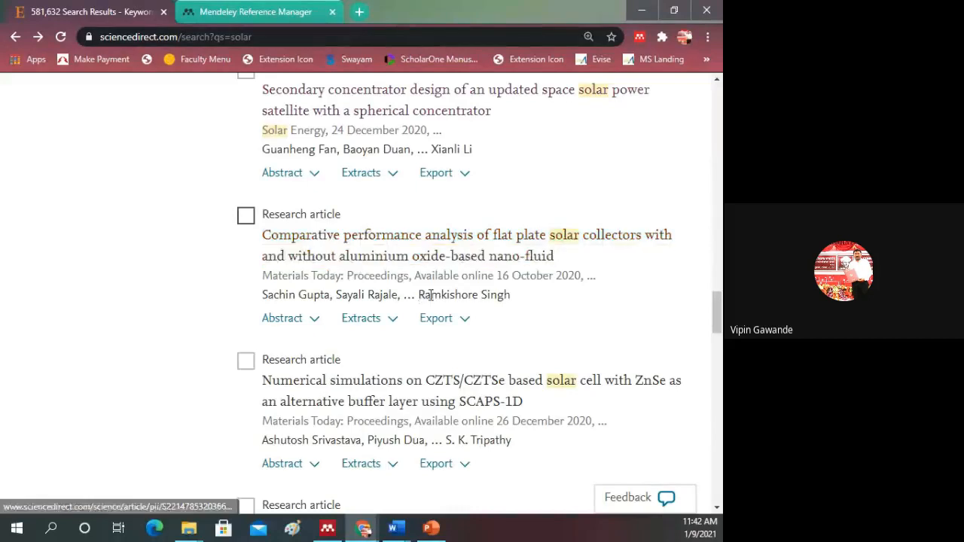
pyautogui.click(464, 320)
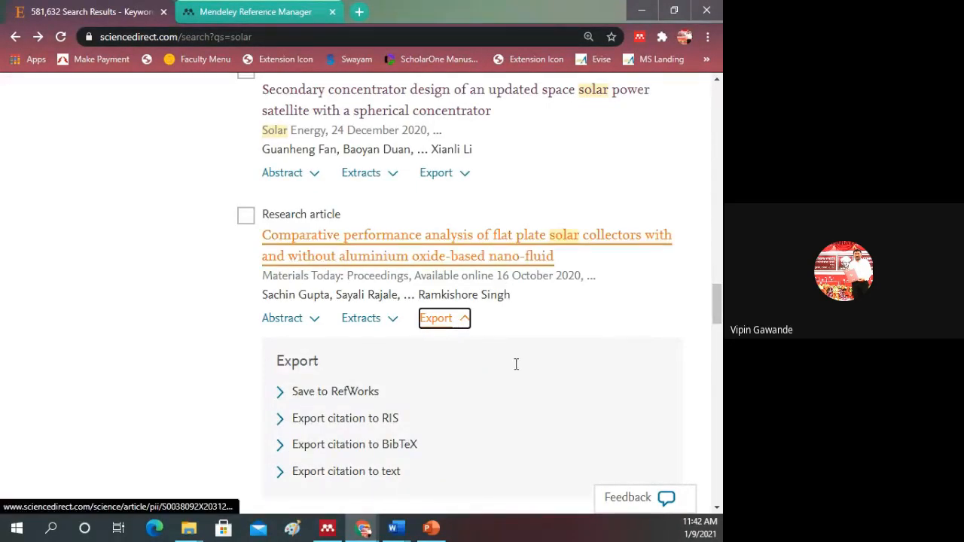
pyautogui.scroll(-1, 482, 369)
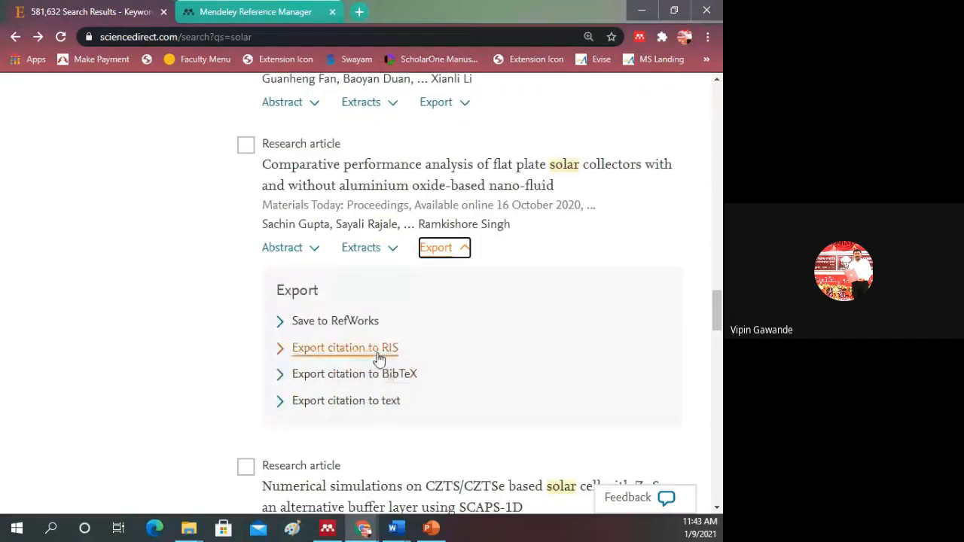
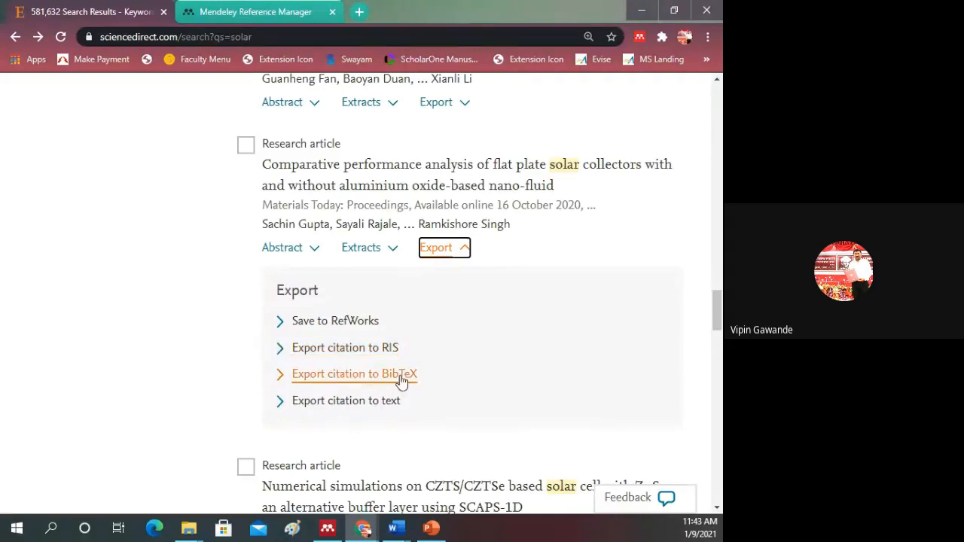
# Step: Export the flat plate solar collectors citation to RIS and import ScienceDirect_citations_1610172819768.ris from Downloads into Mendeley Desktop
pyautogui.click(380, 357)
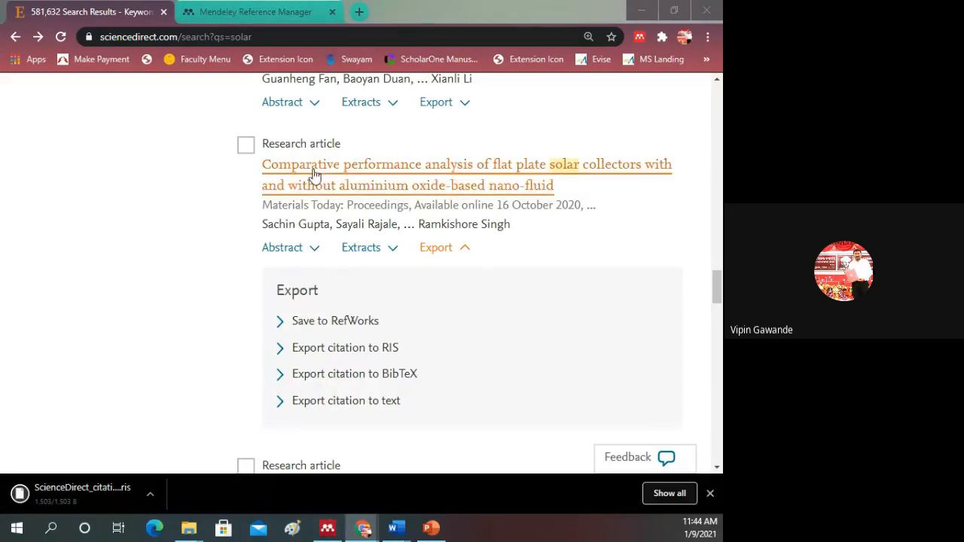
pyautogui.click(326, 530)
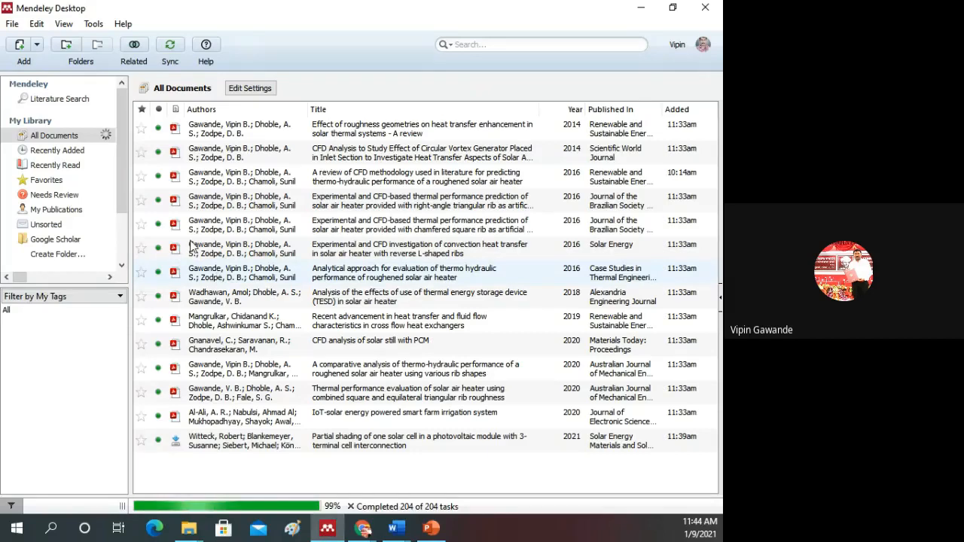
pyautogui.click(13, 24)
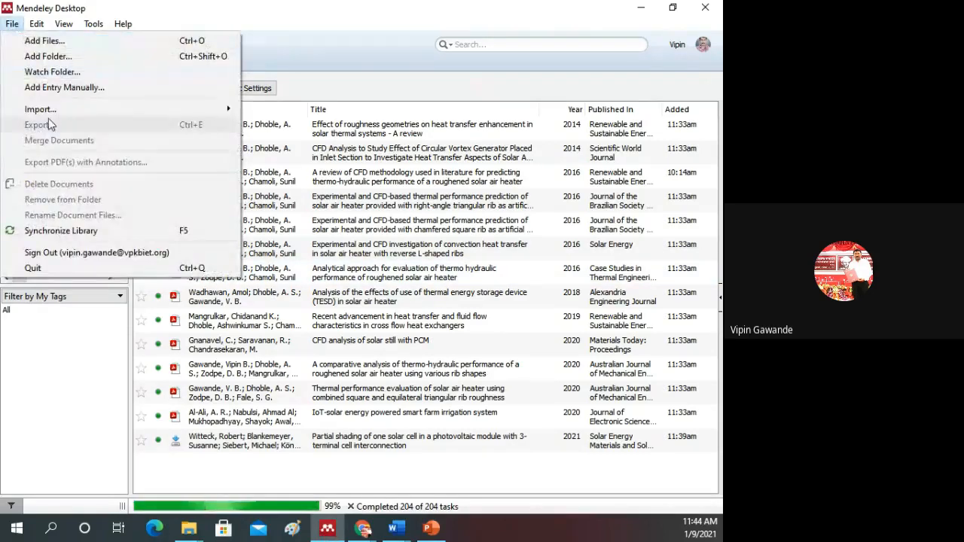
pyautogui.moveTo(59, 111)
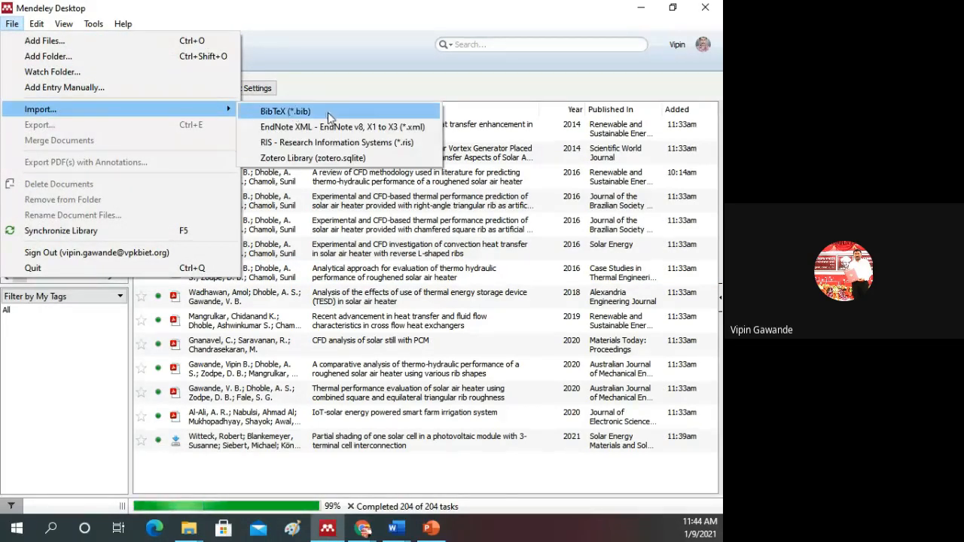
pyautogui.click(359, 145)
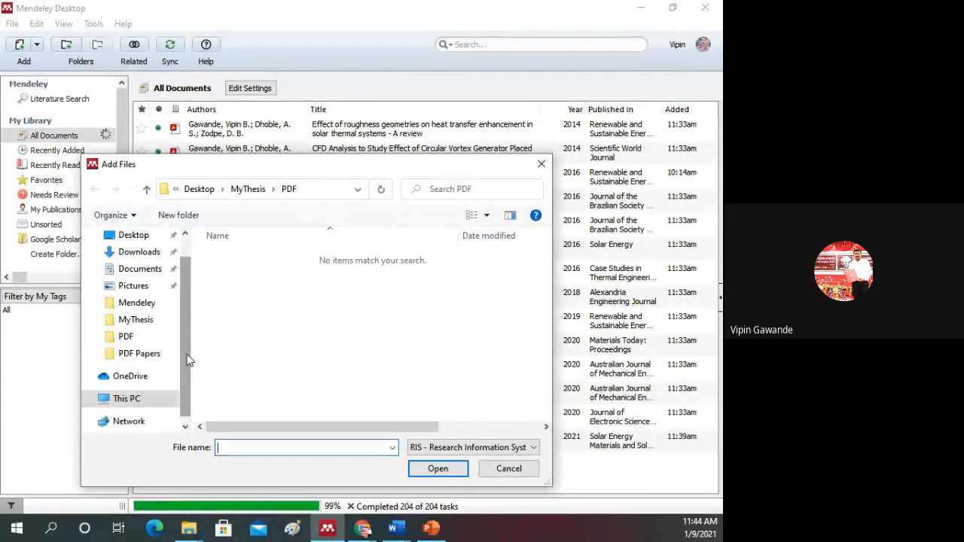
pyautogui.scroll(-3, 188, 360)
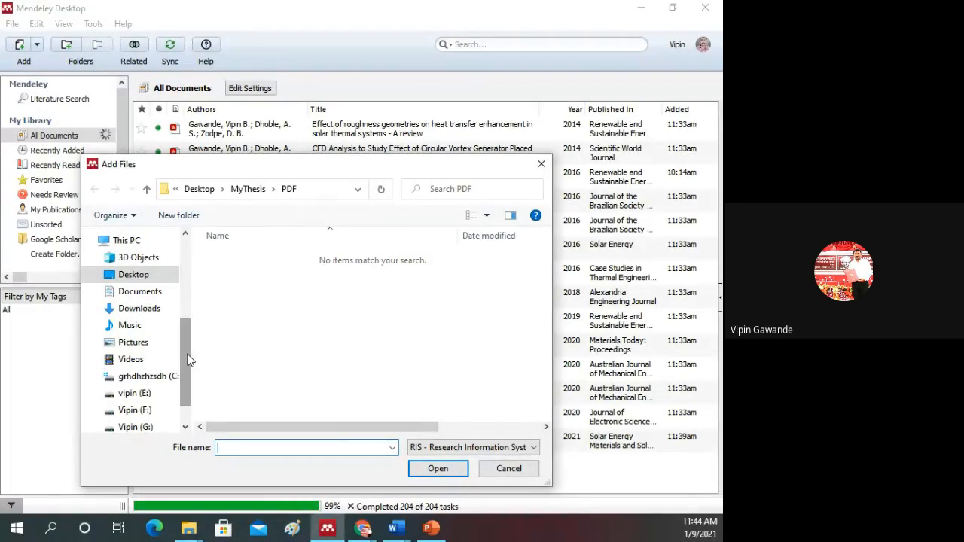
pyautogui.click(151, 315)
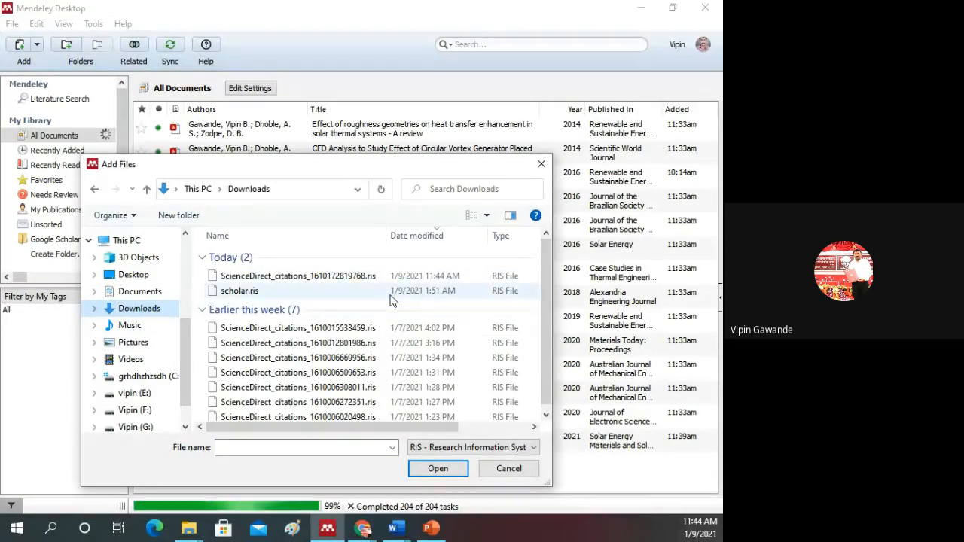
pyautogui.click(290, 278)
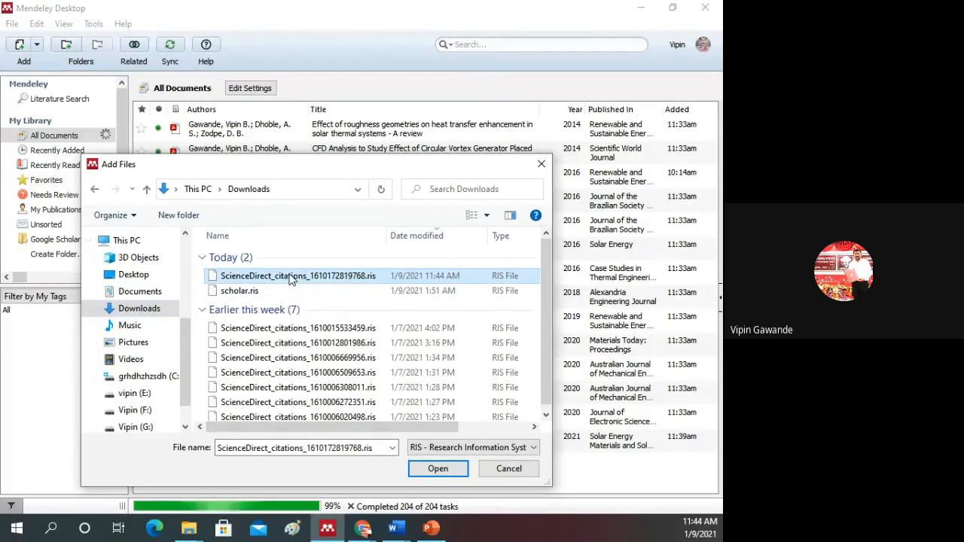
pyautogui.click(440, 470)
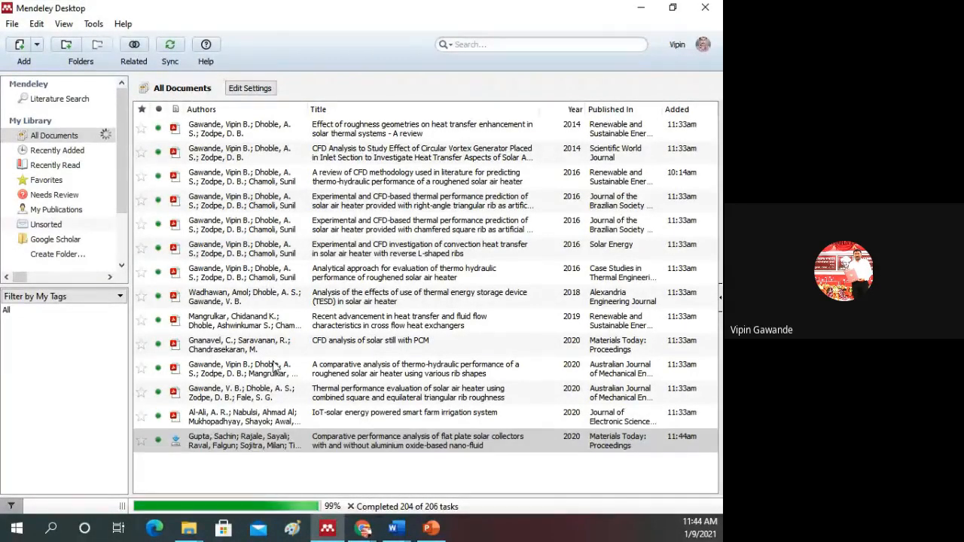
# Step: Compare the flat plate solar collectors and partial shading entries in the library, and look over the available import formats
pyautogui.click(232, 443)
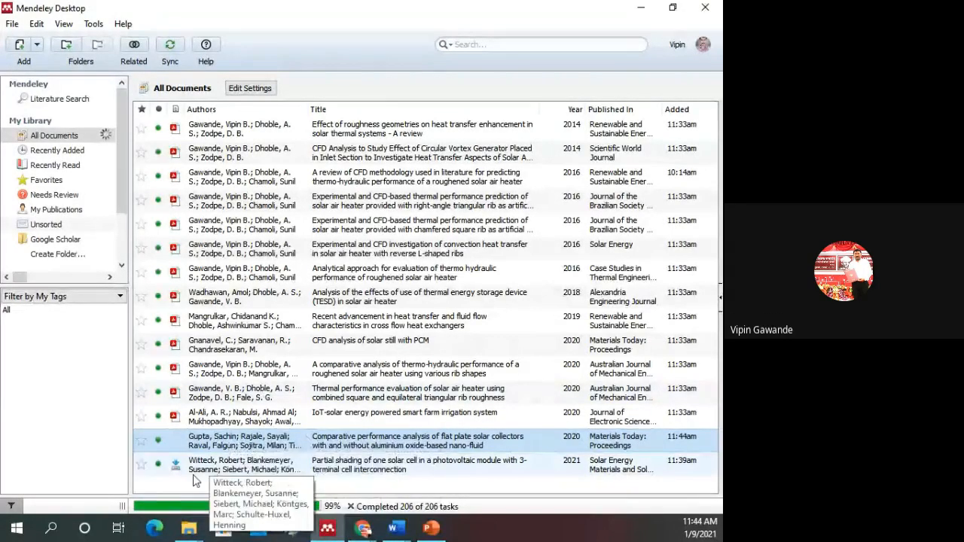
pyautogui.click(356, 472)
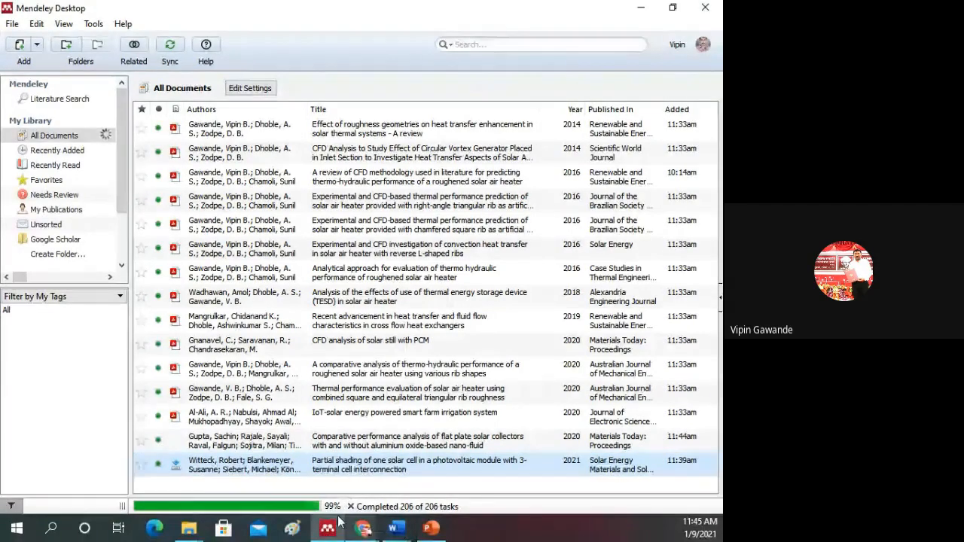
pyautogui.click(242, 442)
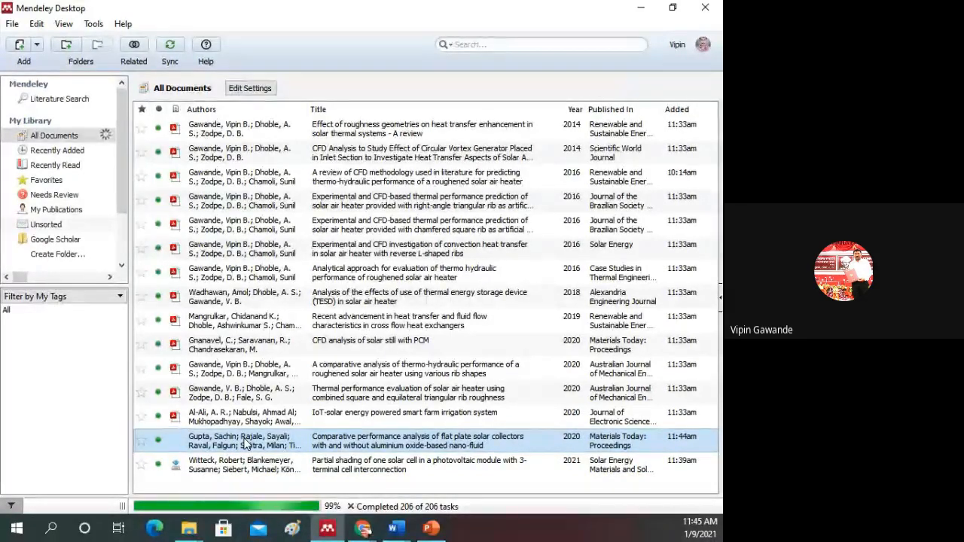
pyautogui.click(12, 23)
pyautogui.moveTo(184, 110)
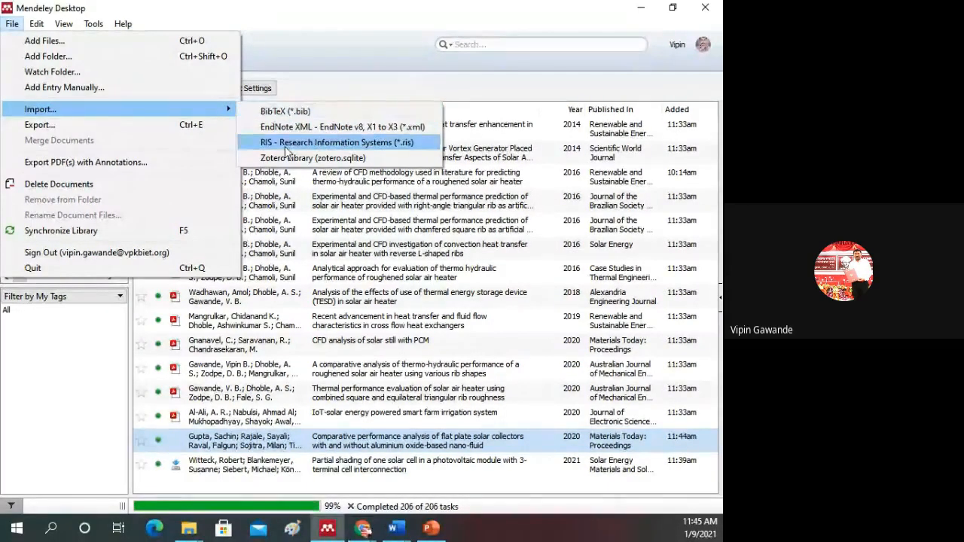
pyautogui.click(446, 482)
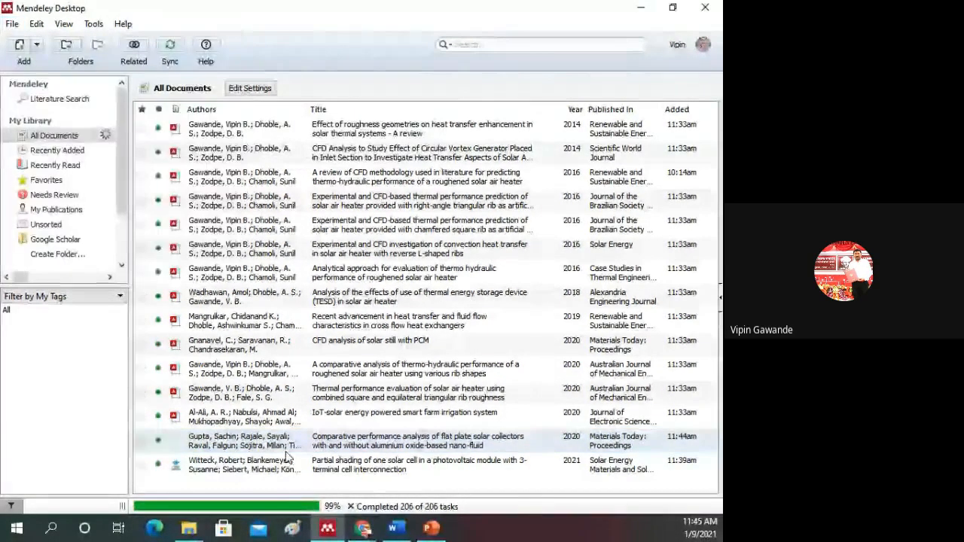
# Step: Switch back to the ScienceDirect results in Chrome, select the flat plate solar collectors article and dismiss the download bar
pyautogui.moveTo(364, 529)
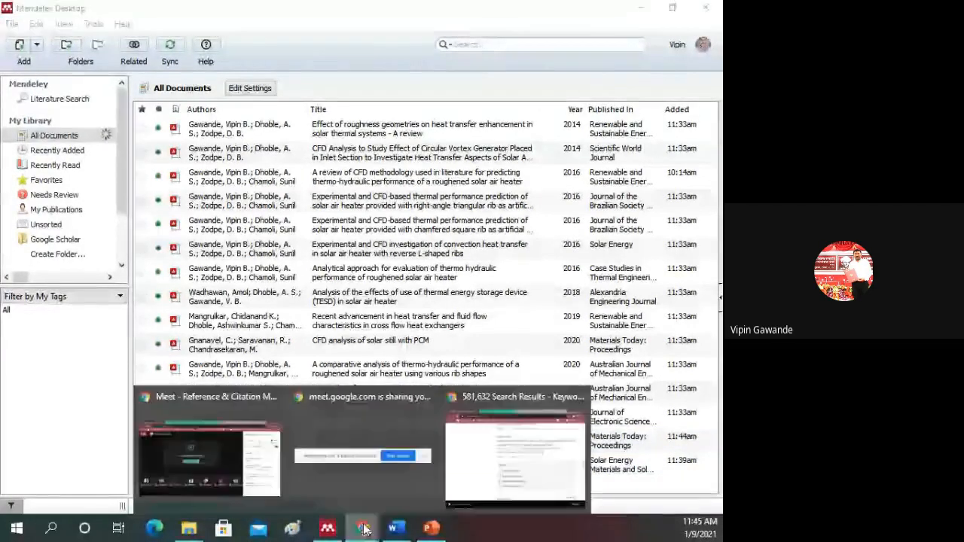
pyautogui.click(486, 463)
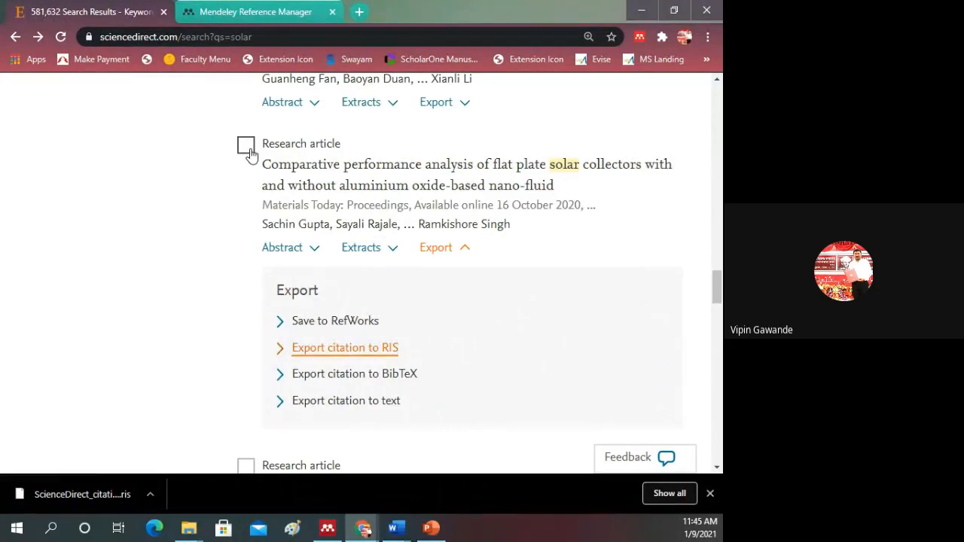
pyautogui.click(247, 147)
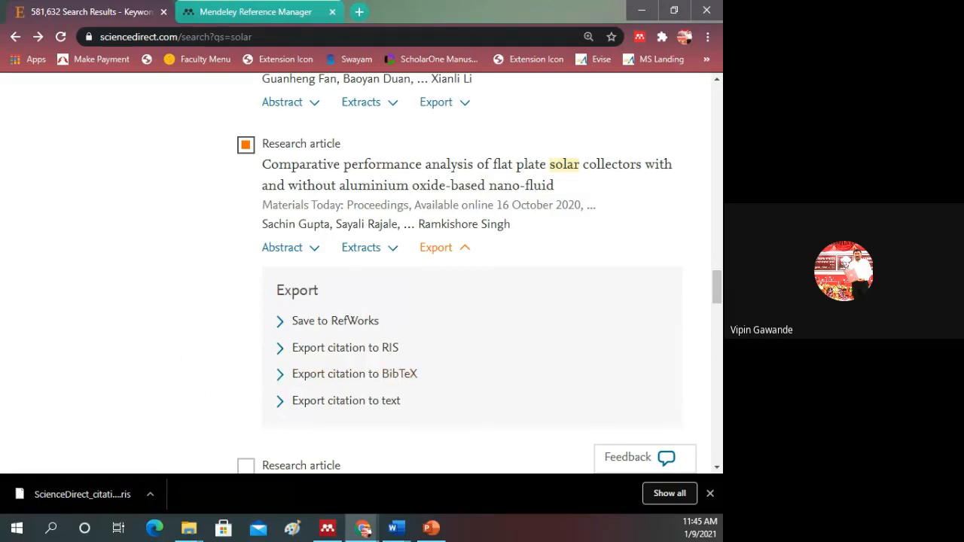
pyautogui.click(710, 494)
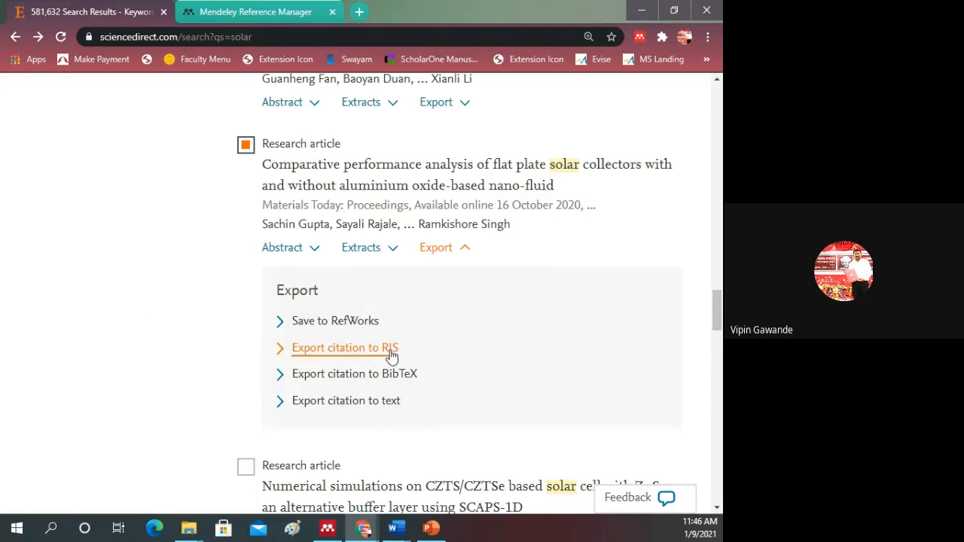
# Step: Go to Google Scholar and search for "cfd for solar"
pyautogui.scroll(4, 139, 307)
pyautogui.scroll(15, 139, 303)
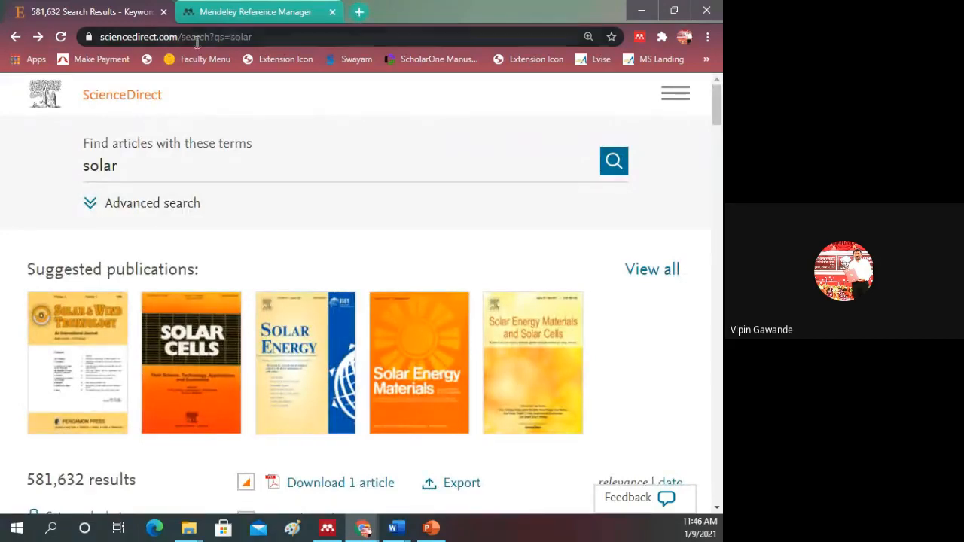
pyautogui.click(230, 39)
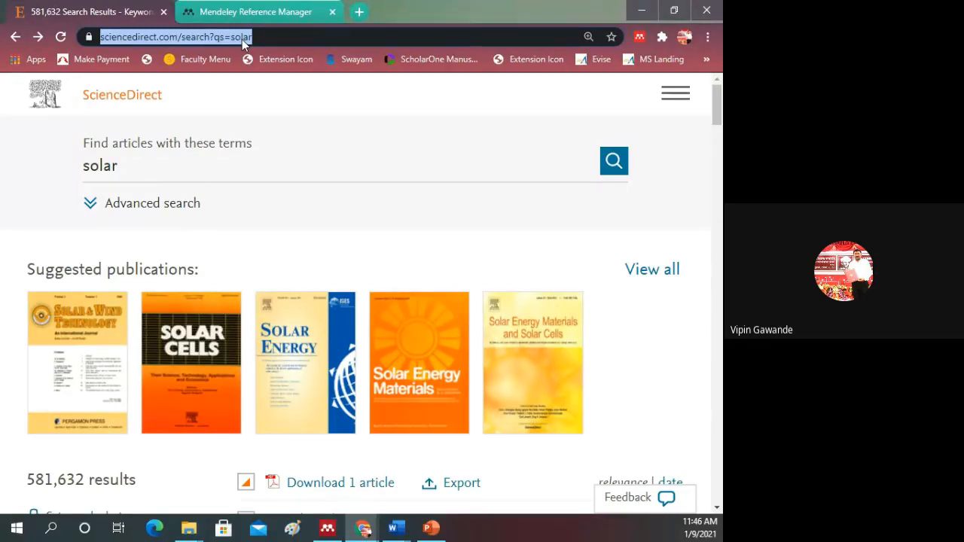
pyautogui.write('google scholar')
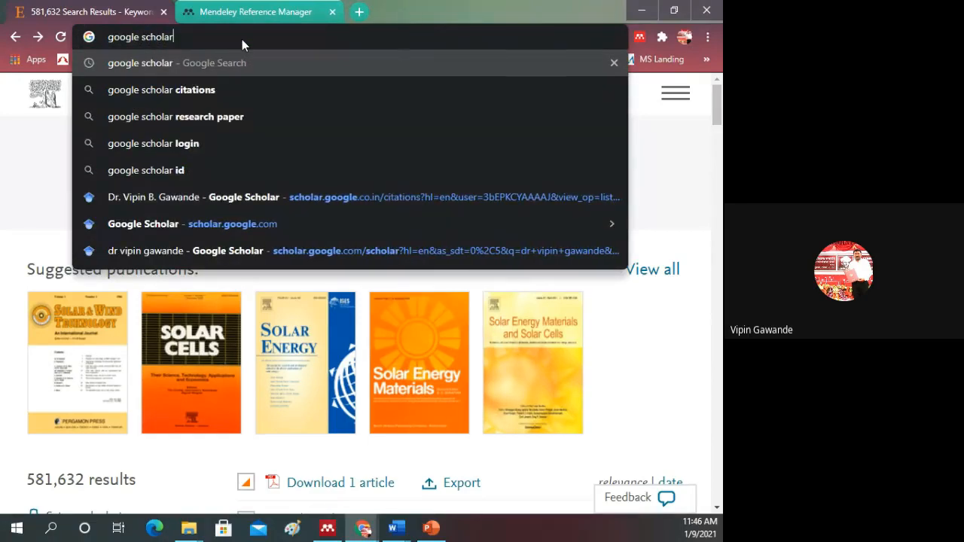
pyautogui.press('Return')
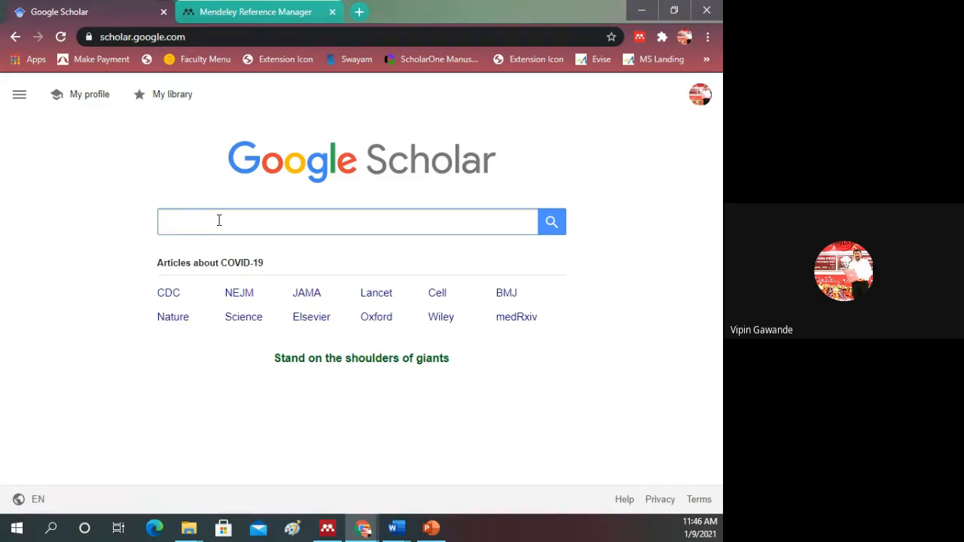
pyautogui.write('cfd')
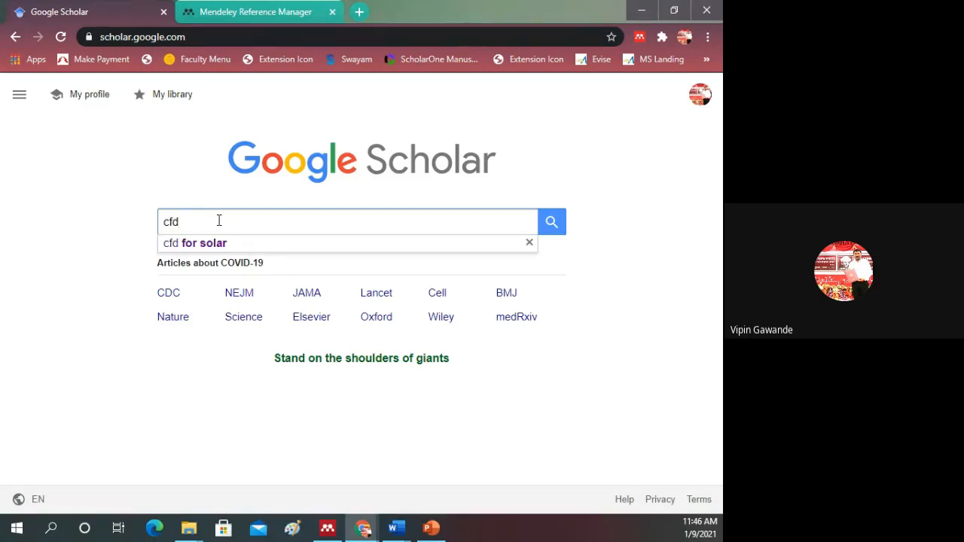
pyautogui.click(192, 244)
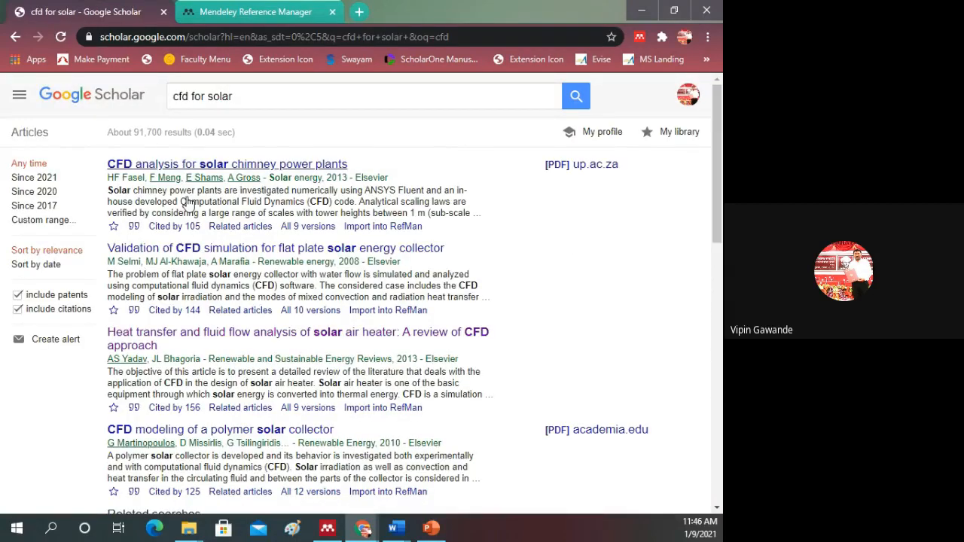
# Step: Save "CFD analysis for solar chimney power plants" to the Google Scholar library and open the library
pyautogui.scroll(-2, 183, 217)
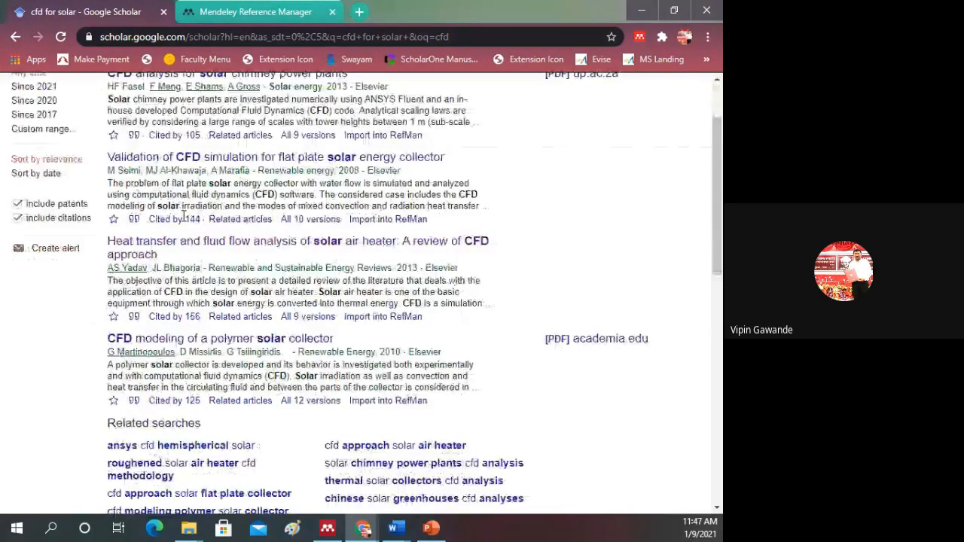
pyautogui.scroll(2, 183, 217)
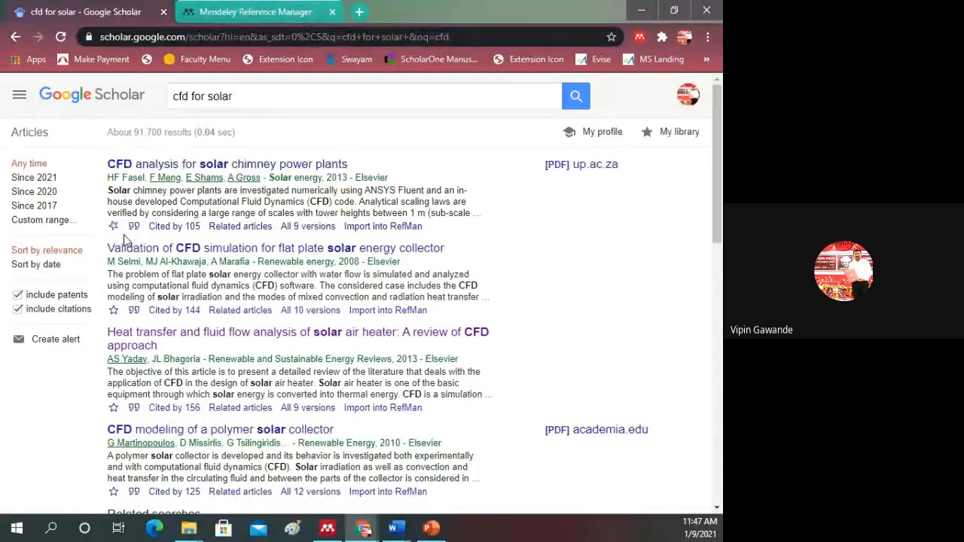
pyautogui.click(681, 135)
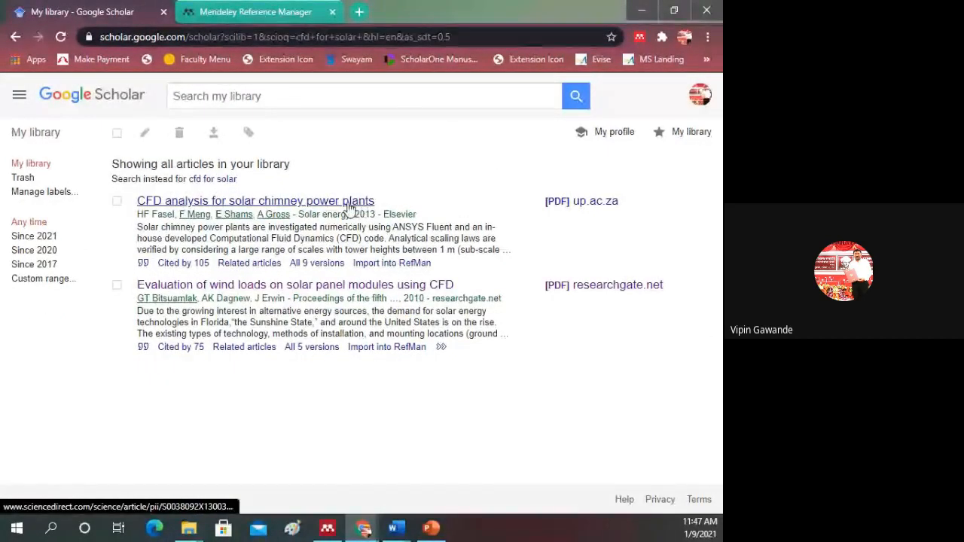
# Step: Select "CFD analysis for solar chimney power plants" in the Scholar library and export its citation in RefMan format
pyautogui.click(117, 200)
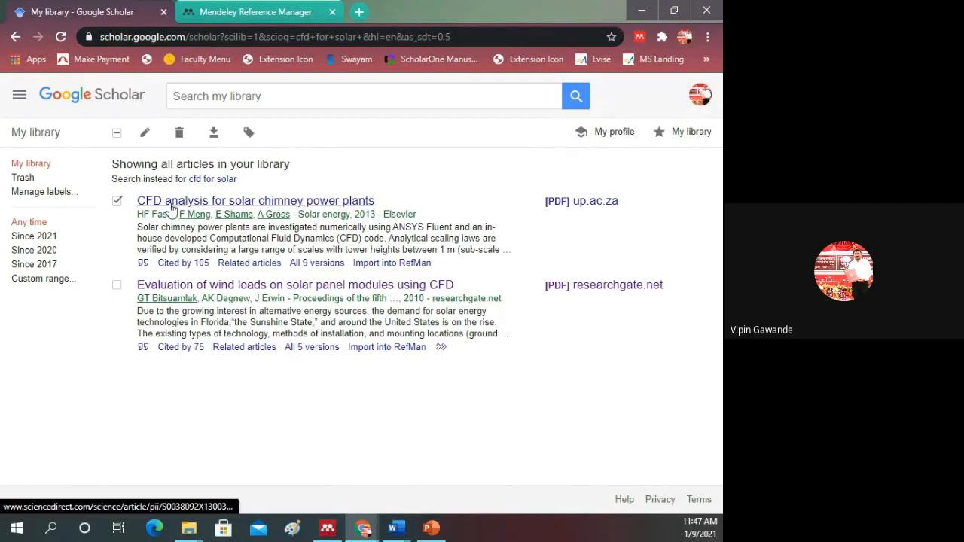
pyautogui.click(214, 133)
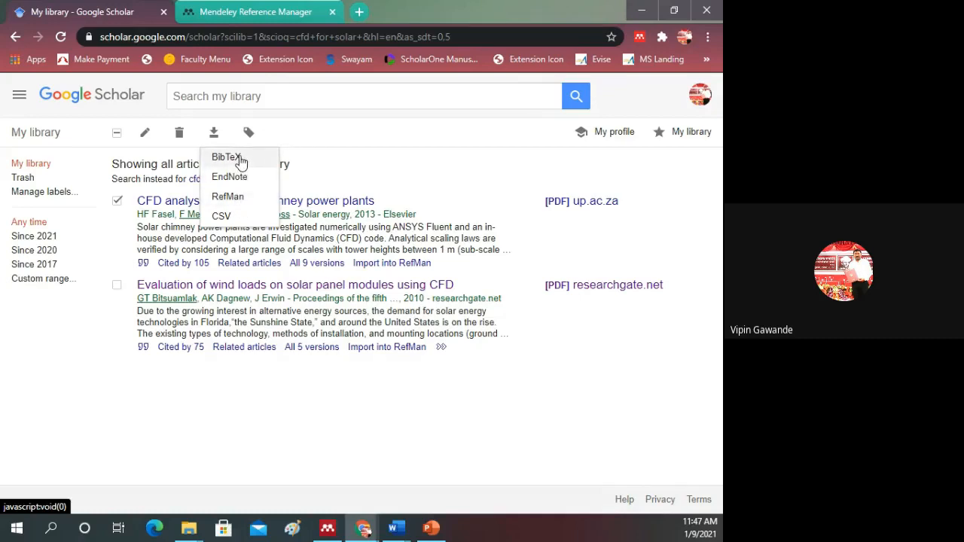
pyautogui.click(230, 197)
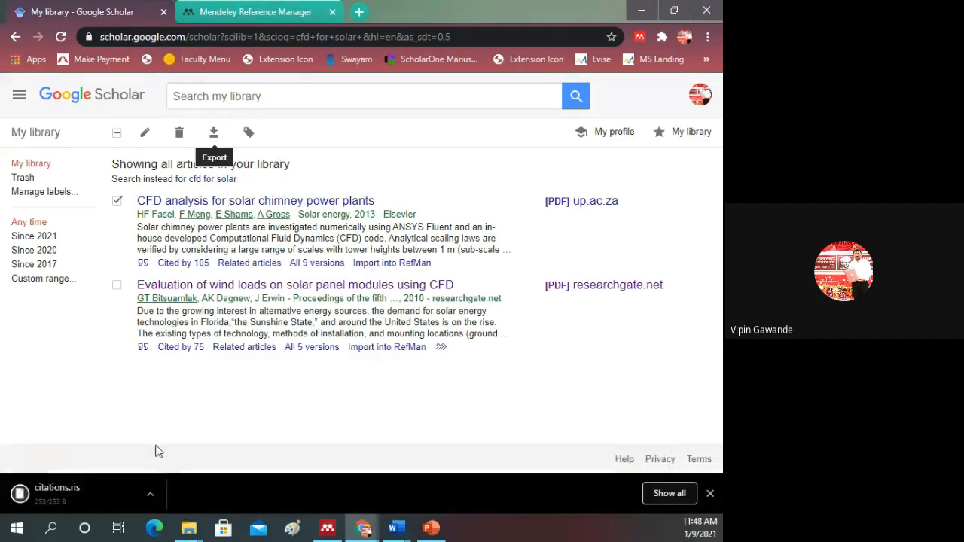
pyautogui.click(96, 491)
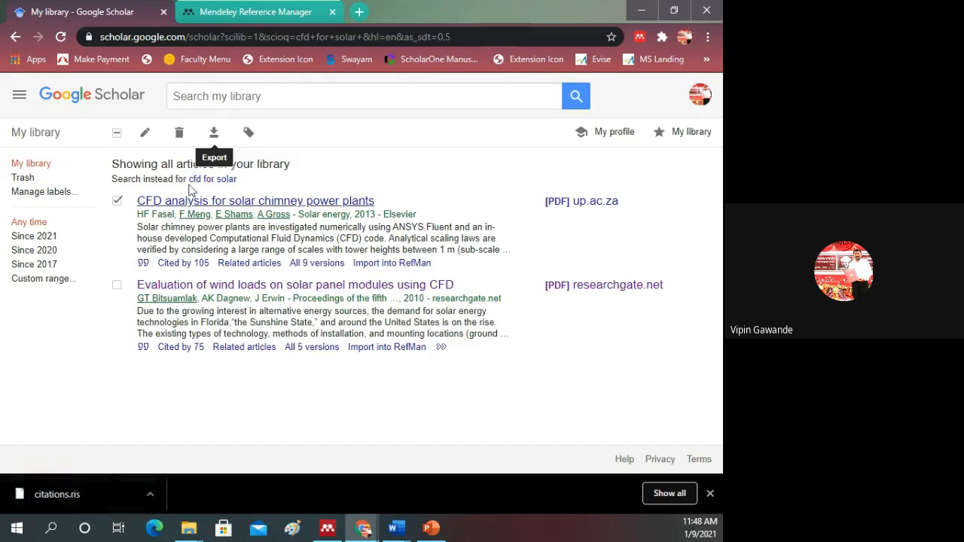
# Step: View the BibTeX export of the solar chimney article's citation and return to the Scholar library
pyautogui.click(214, 133)
pyautogui.click(228, 158)
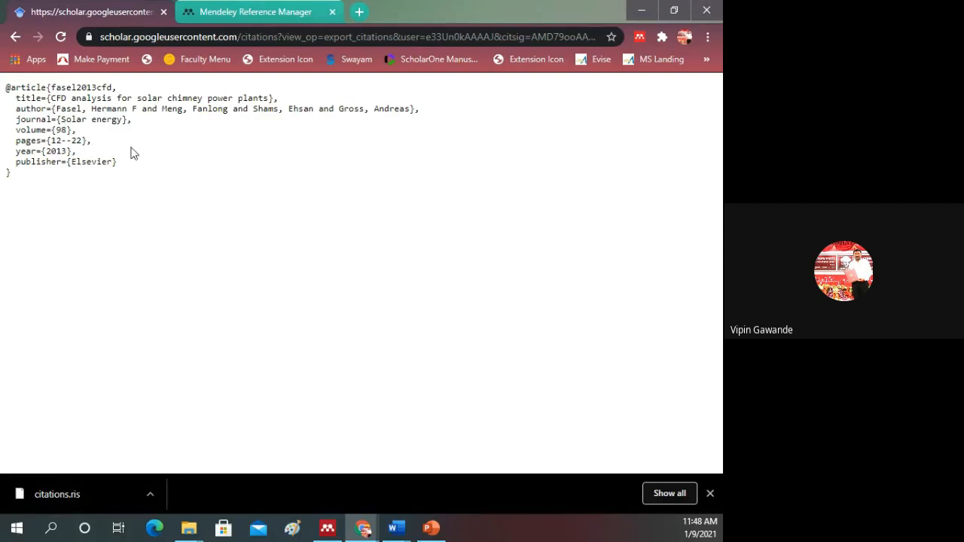
pyautogui.click(13, 40)
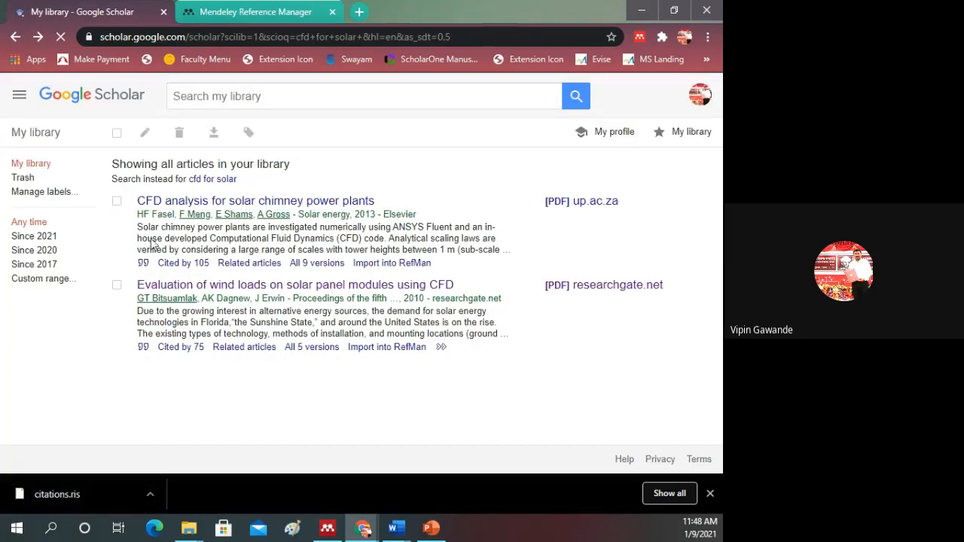
# Step: Reselect the solar chimney article to show its export formats again, and switch back to Mendeley Desktop
pyautogui.click(117, 201)
pyautogui.click(214, 136)
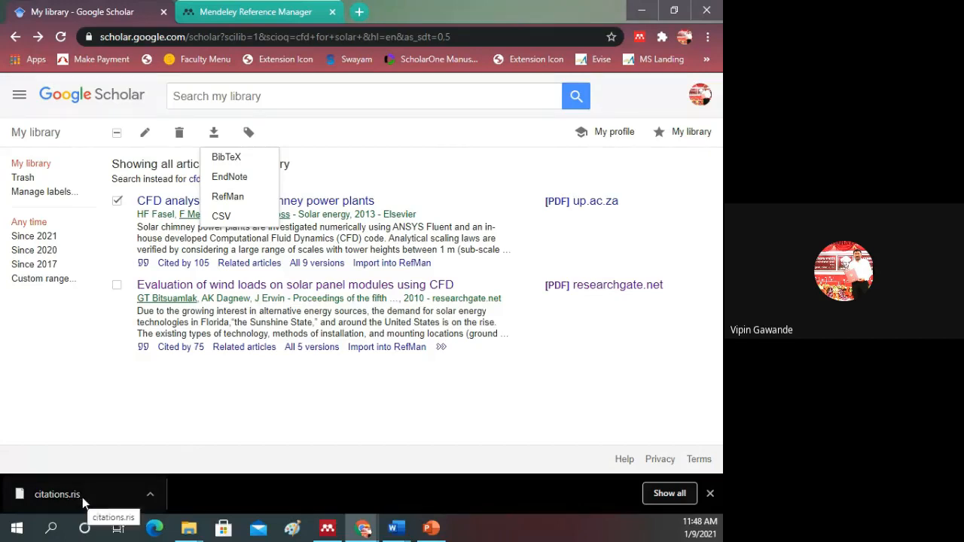
pyautogui.click(328, 531)
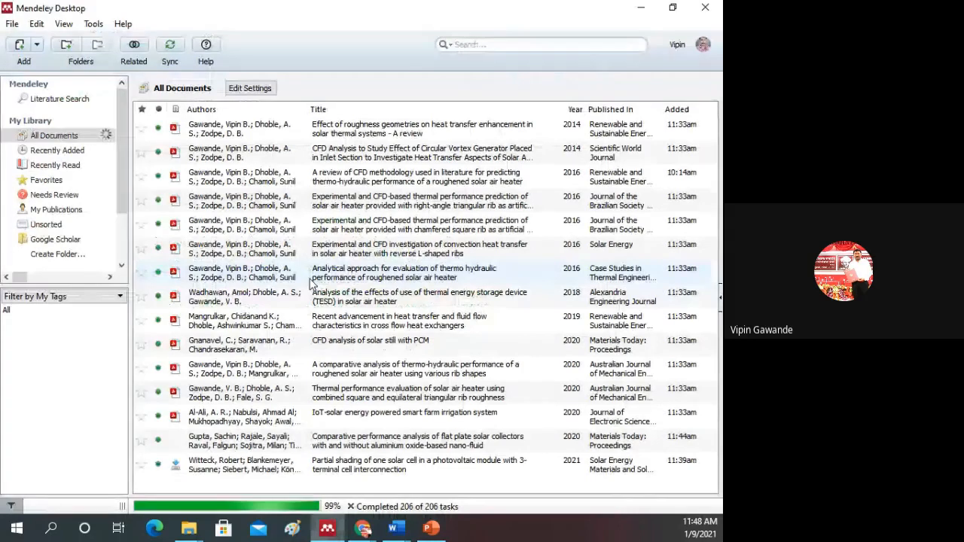
# Step: Import citations.ris from the Downloads folder into the Mendeley library as a RIS file
pyautogui.click(12, 23)
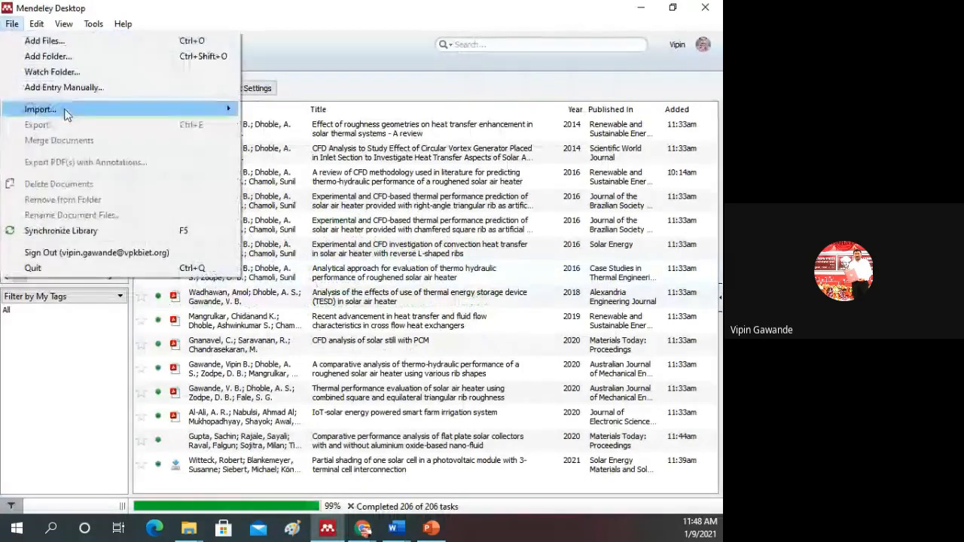
pyautogui.moveTo(66, 112)
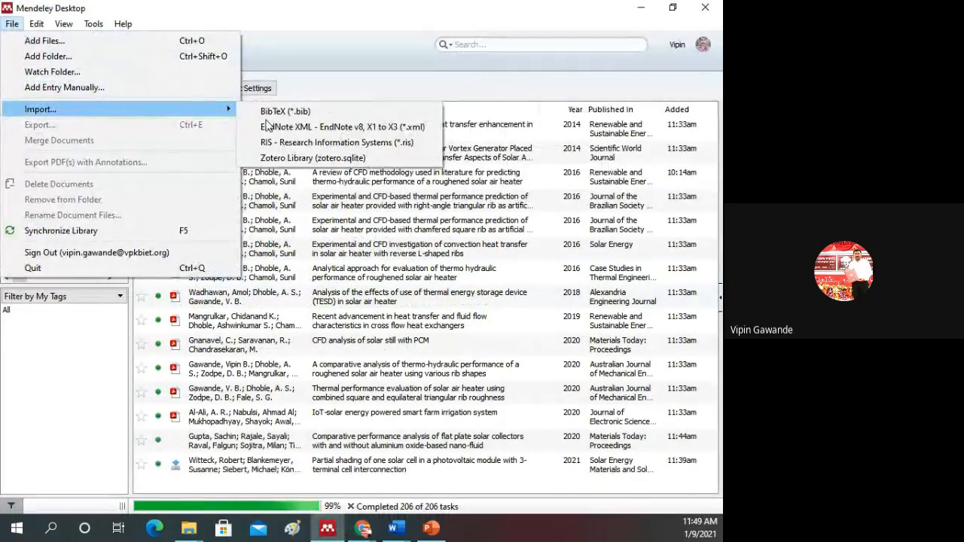
pyautogui.click(326, 141)
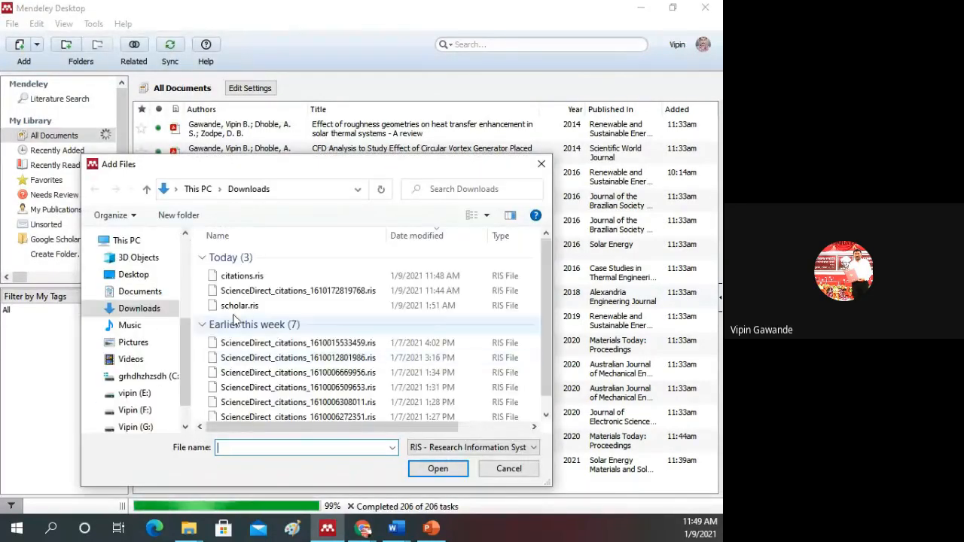
pyautogui.click(249, 279)
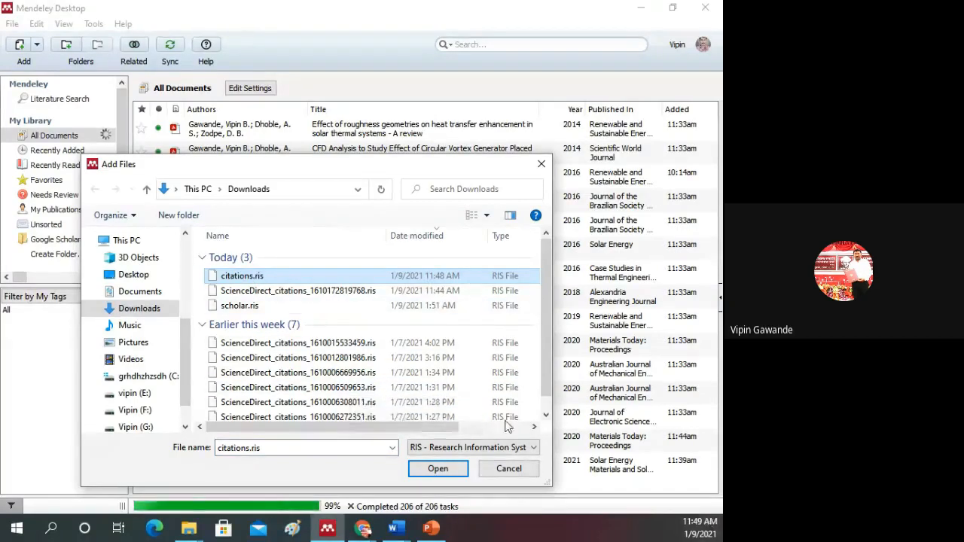
pyautogui.click(439, 469)
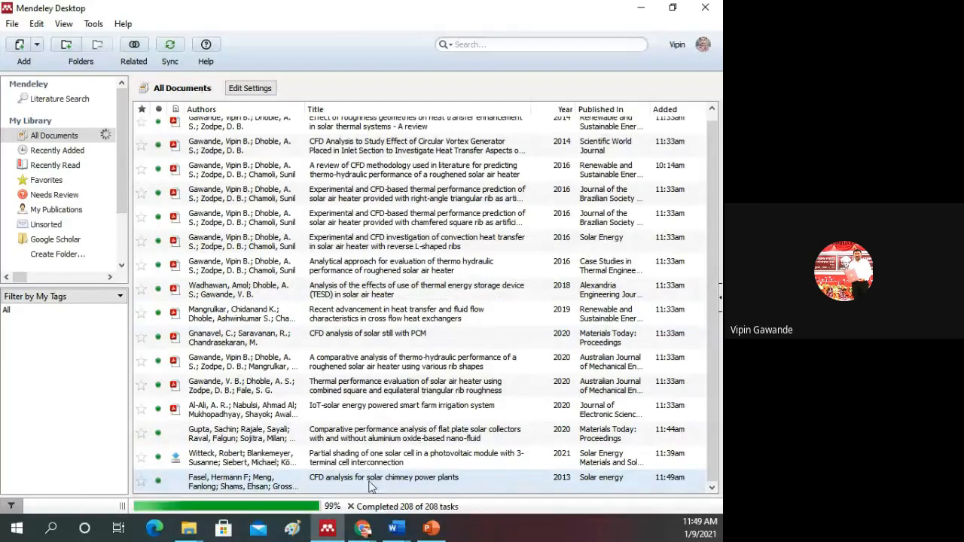
# Step: Check "CFD analysis for solar chimney power plants" in the Google Scholar library against the imported entry in Mendeley Desktop
pyautogui.click(375, 529)
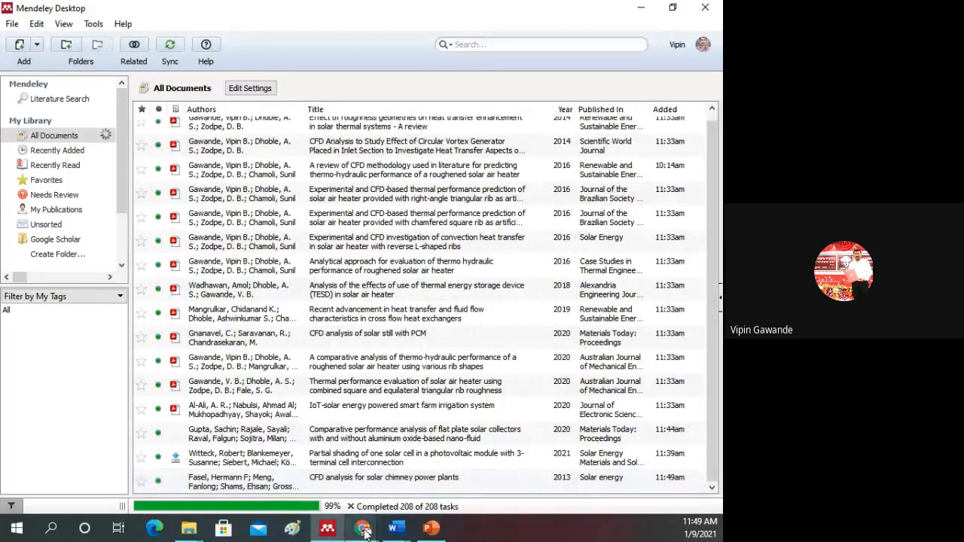
pyautogui.click(510, 501)
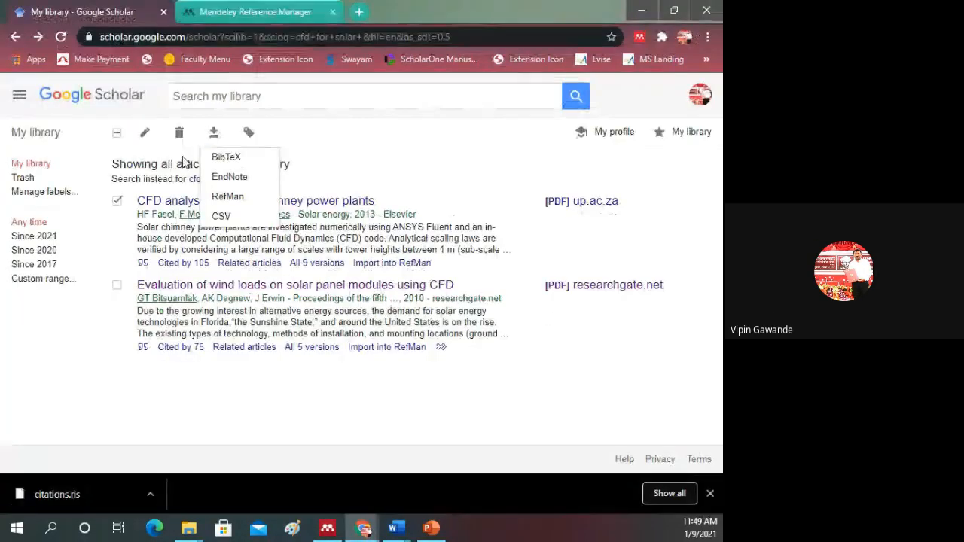
pyautogui.click(265, 304)
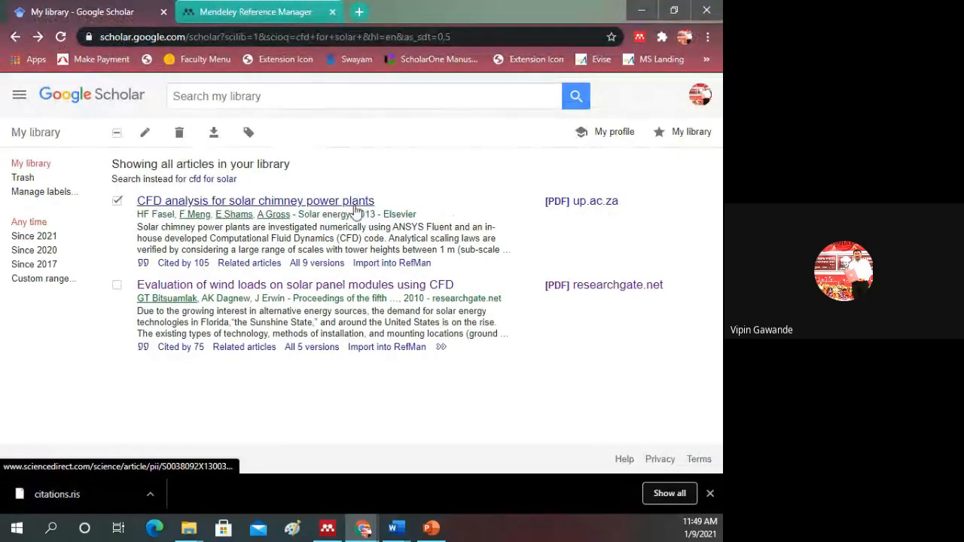
pyautogui.click(328, 529)
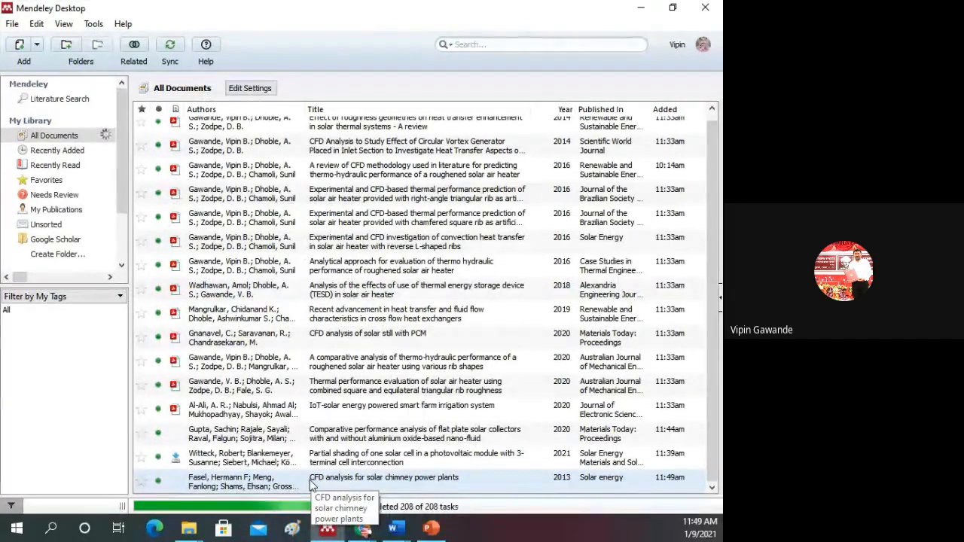
# Step: Show the file formats available for importing references into the Mendeley library
pyautogui.scroll(2, 225, 349)
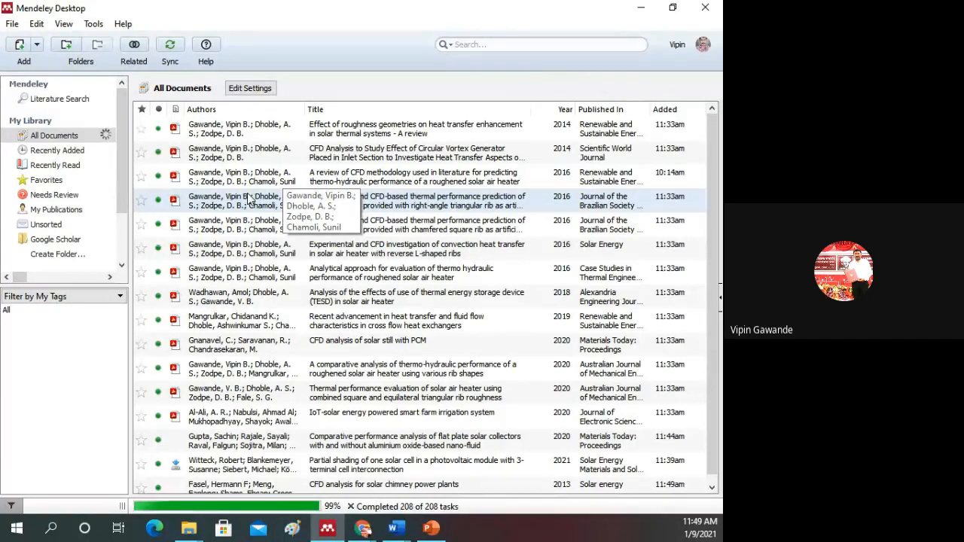
pyautogui.click(13, 24)
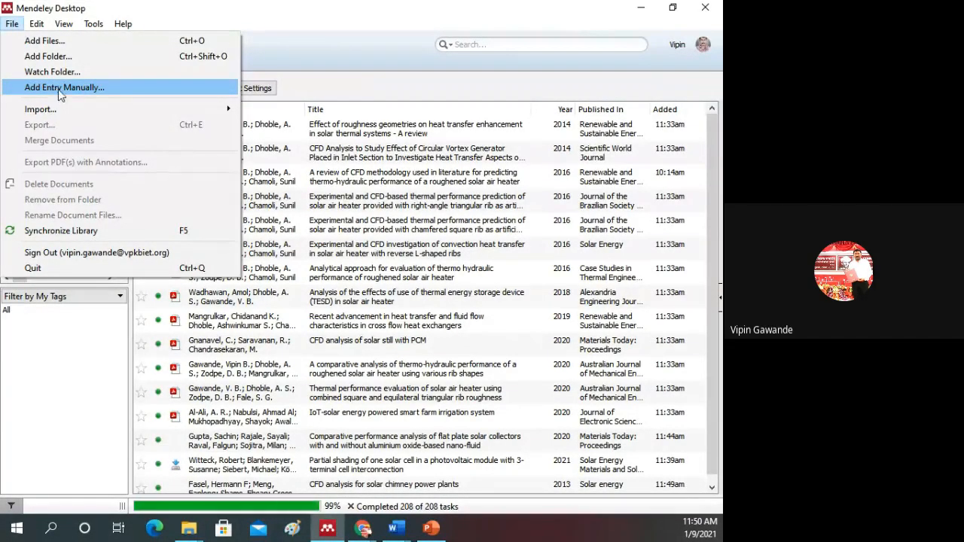
pyautogui.moveTo(78, 110)
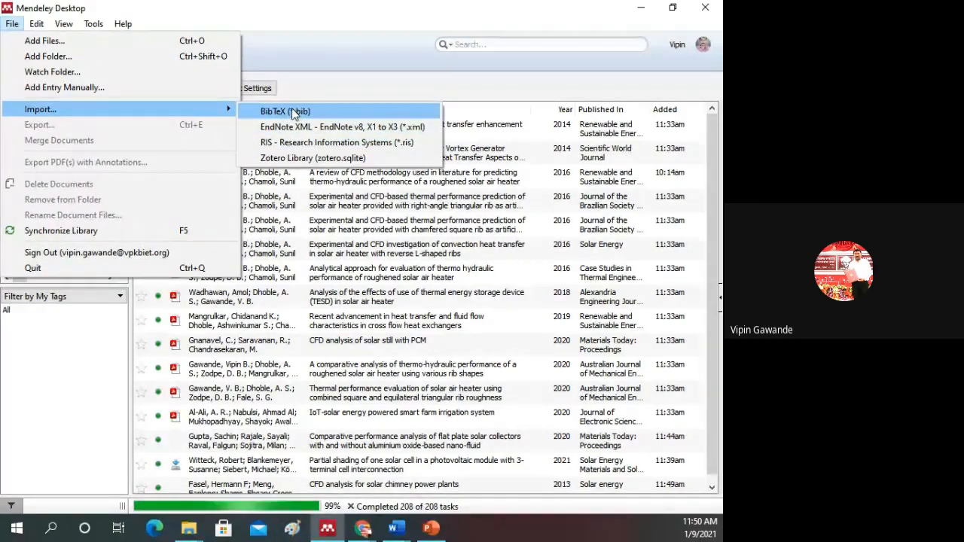
# Step: Switch to the Google Scholar library in Chrome and open the Scholar settings
pyautogui.click(364, 532)
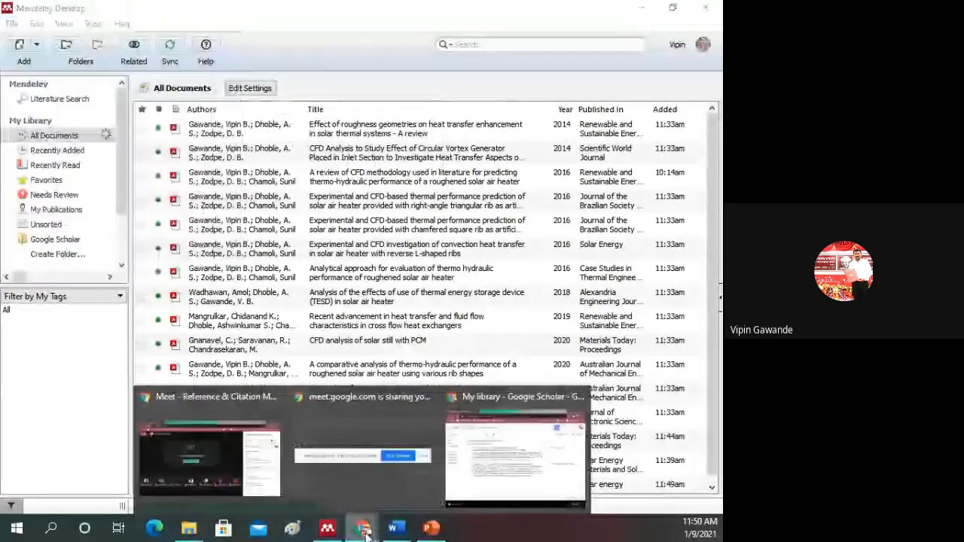
pyautogui.click(489, 460)
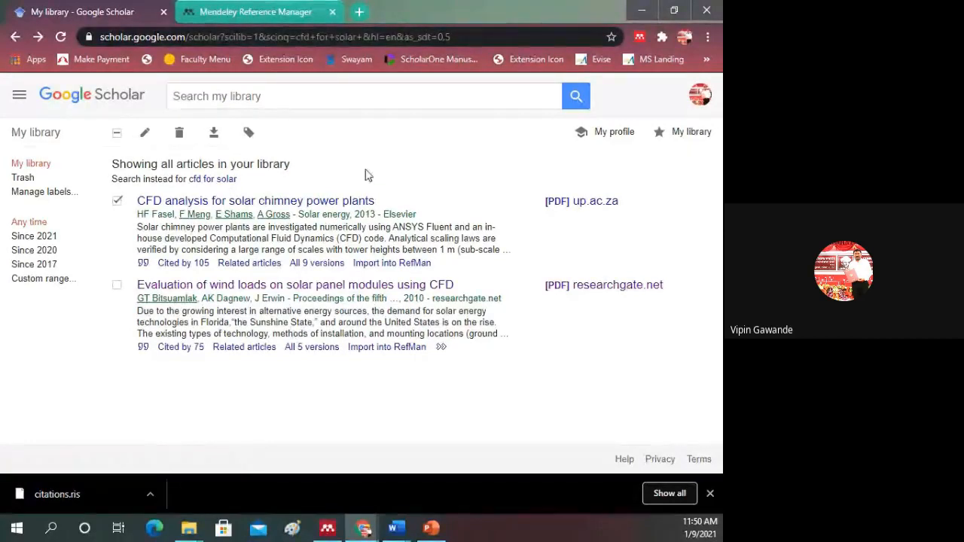
pyautogui.click(20, 97)
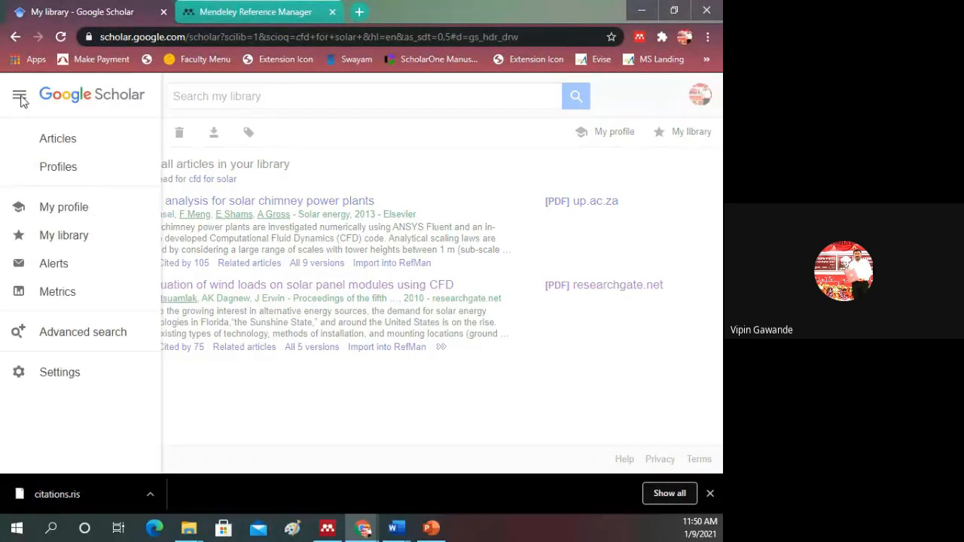
pyautogui.click(67, 377)
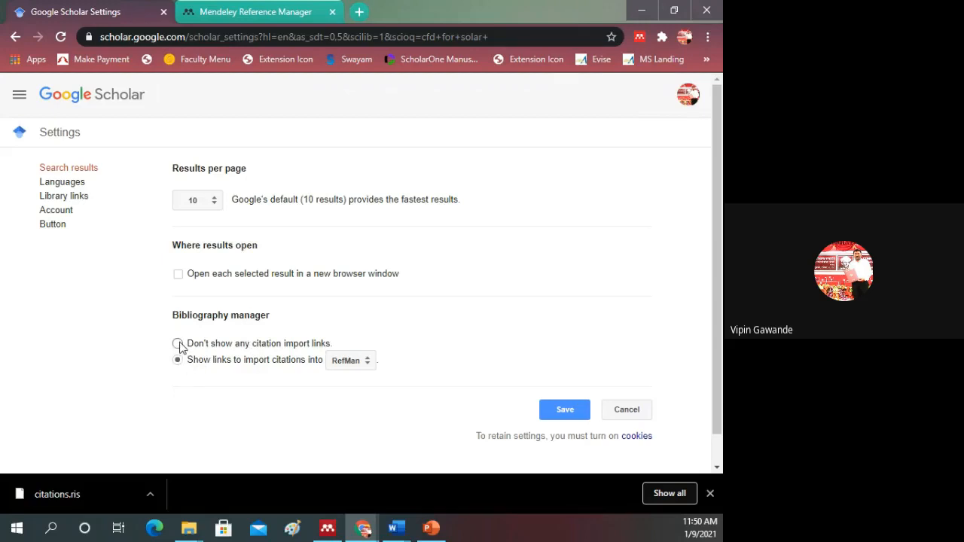
# Step: Review the bibliography manager's citation import formats, keep RefMan selected, and return to the Scholar library without saving
pyautogui.click(710, 494)
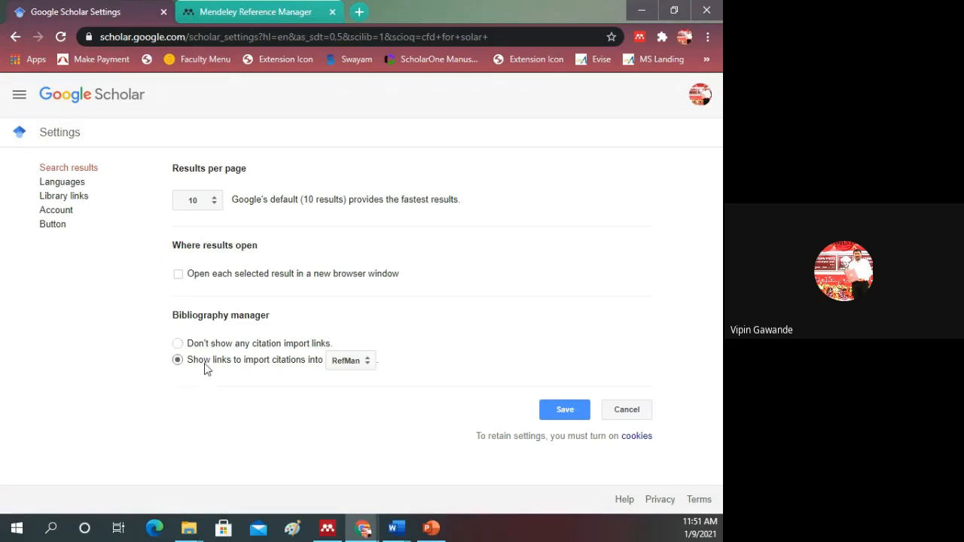
pyautogui.click(361, 367)
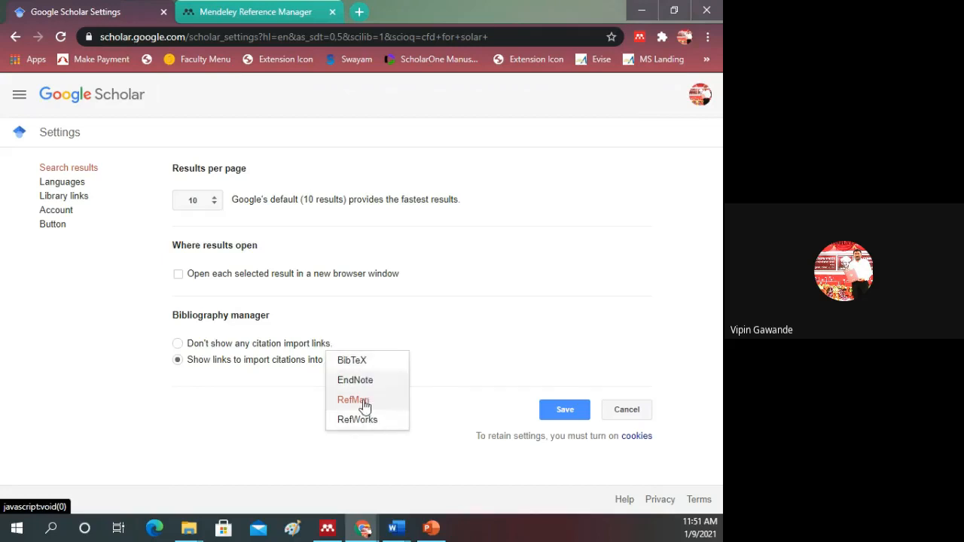
pyautogui.click(361, 400)
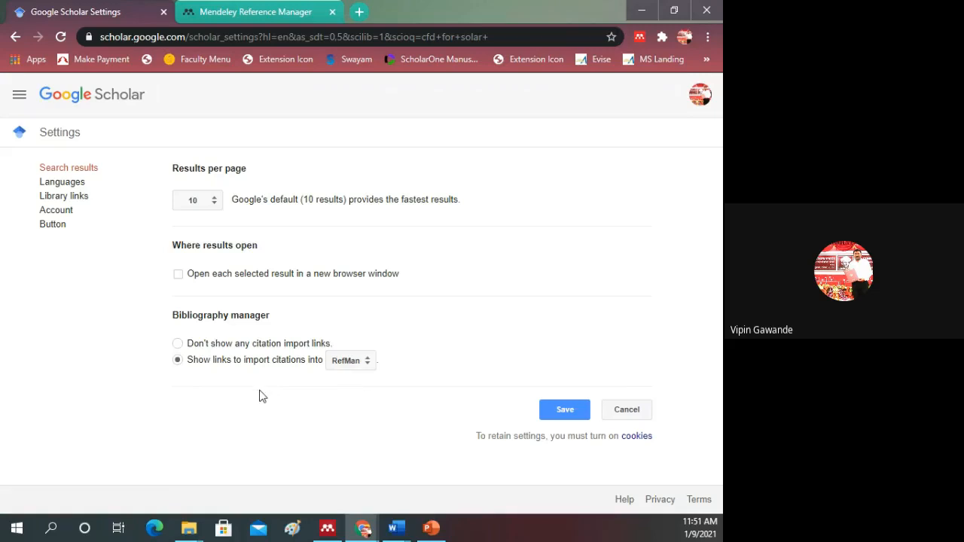
pyautogui.click(371, 368)
pyautogui.click(20, 96)
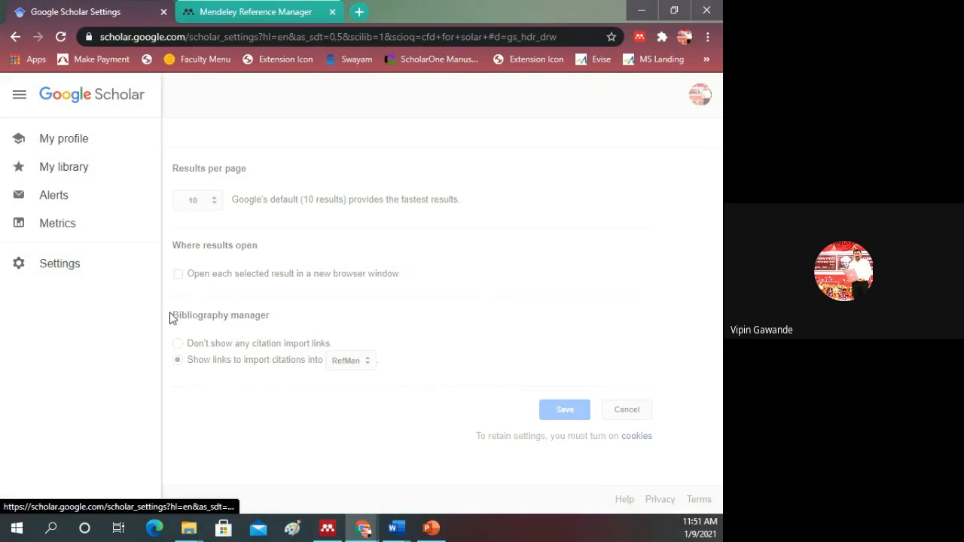
pyautogui.click(259, 427)
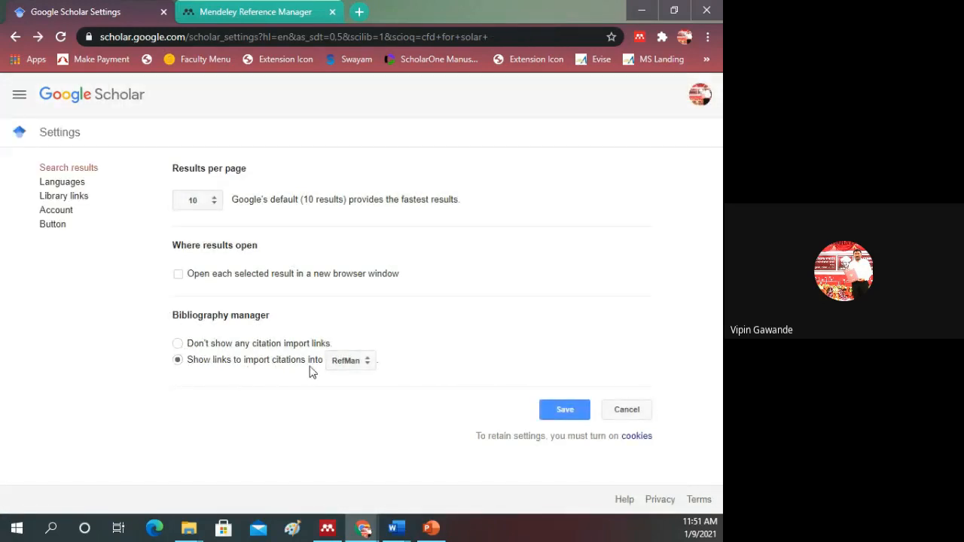
pyautogui.click(15, 37)
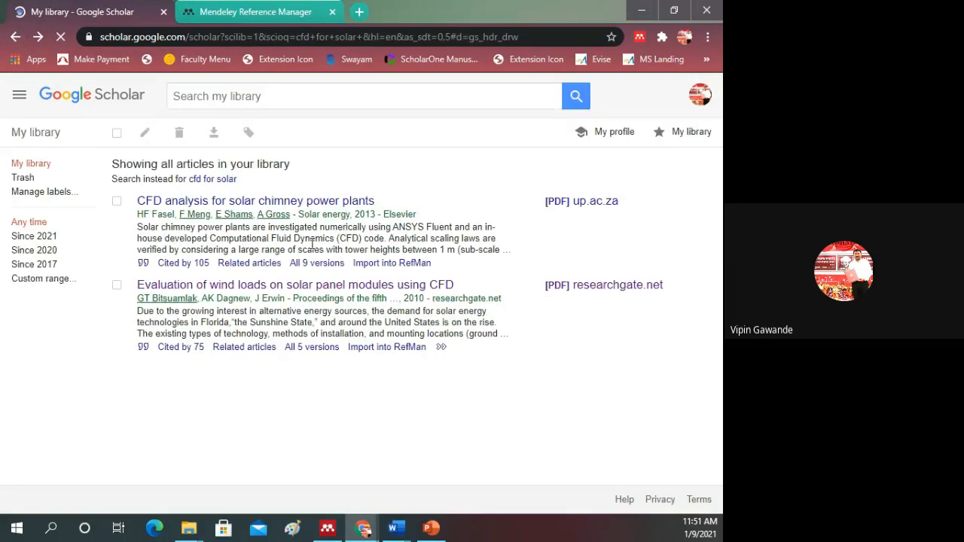
pyautogui.click(348, 414)
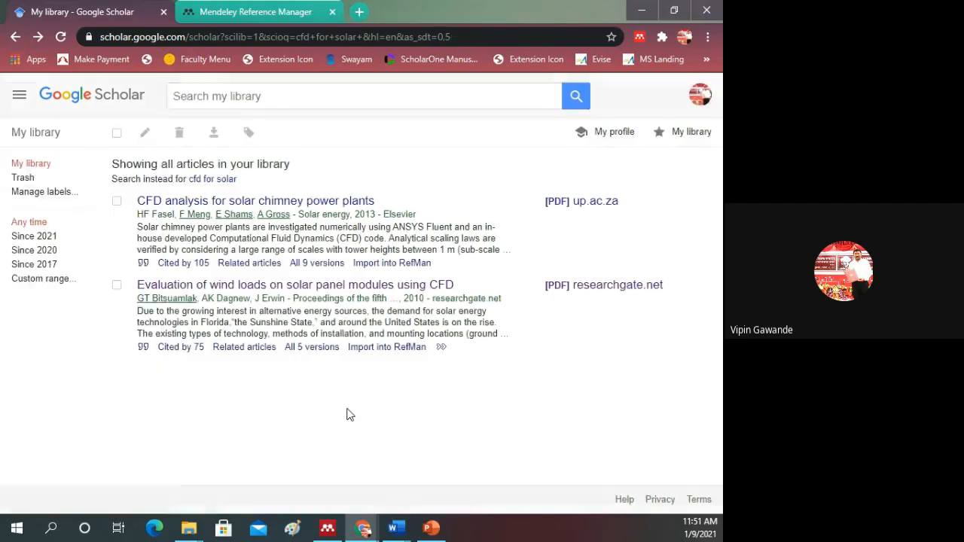
# Step: Switch to PowerPoint to show the "Creating A Mendeley Library" slide, and go back to Chrome
pyautogui.moveTo(332, 536)
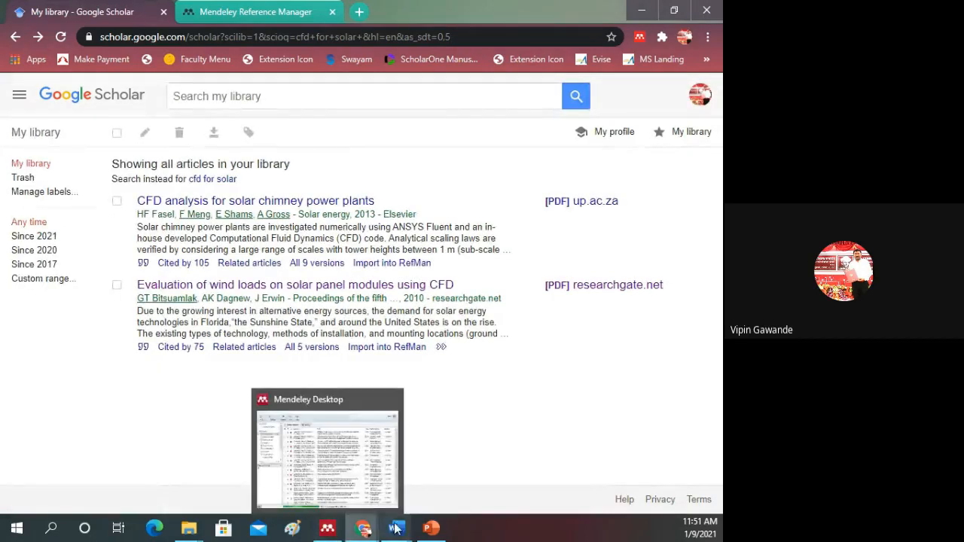
pyautogui.moveTo(405, 533)
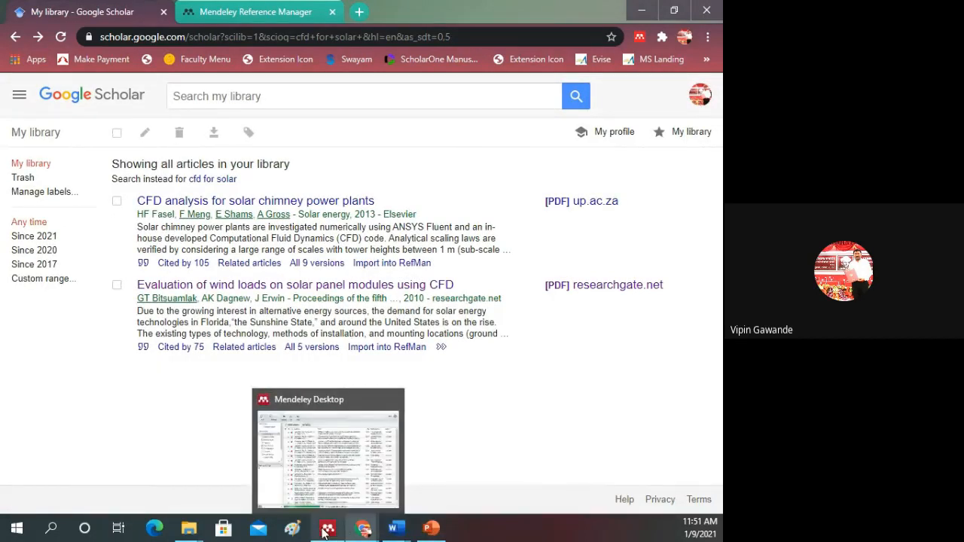
pyautogui.click(431, 469)
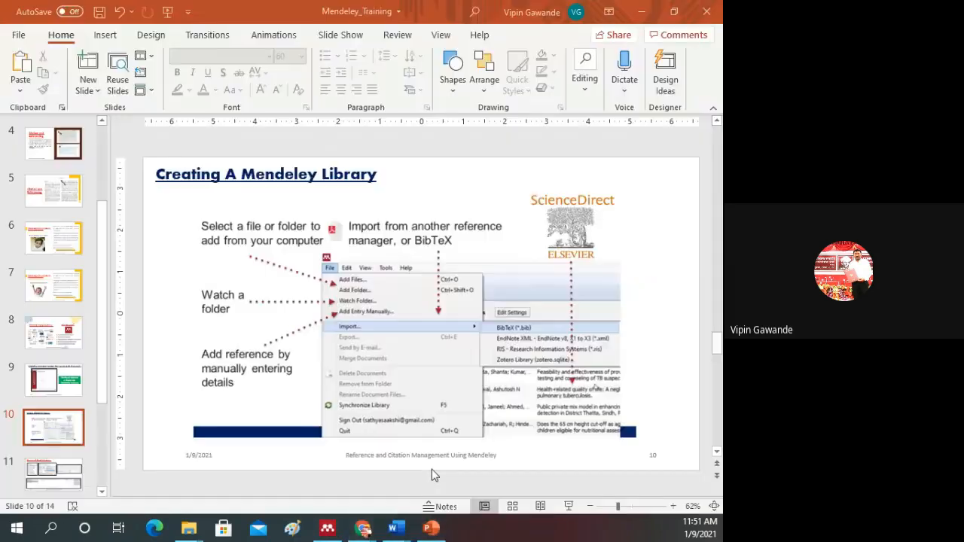
pyautogui.click(363, 529)
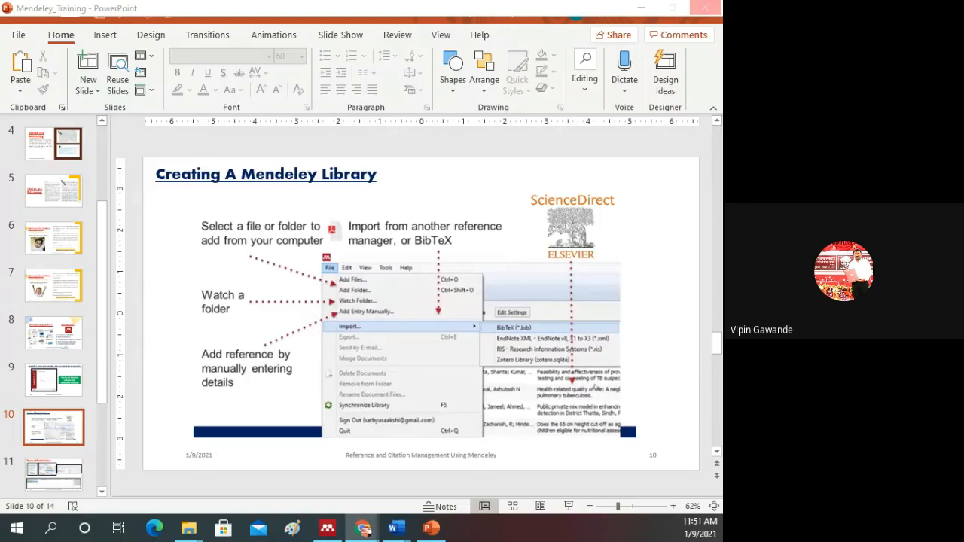
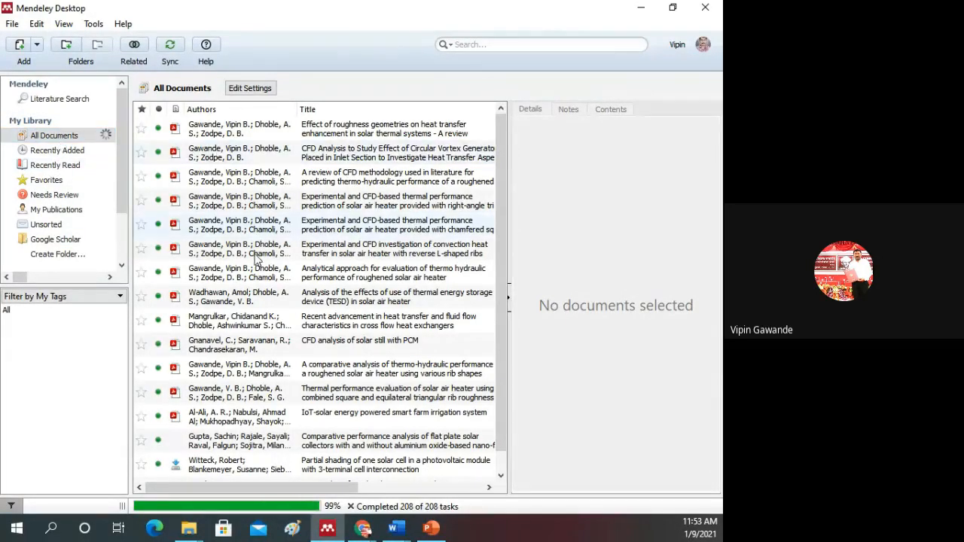
# Step: Browse the All Documents, Recently Added and Recently Read collections, and return to All Documents
pyautogui.scroll(-1, 264, 316)
pyautogui.scroll(1, 268, 343)
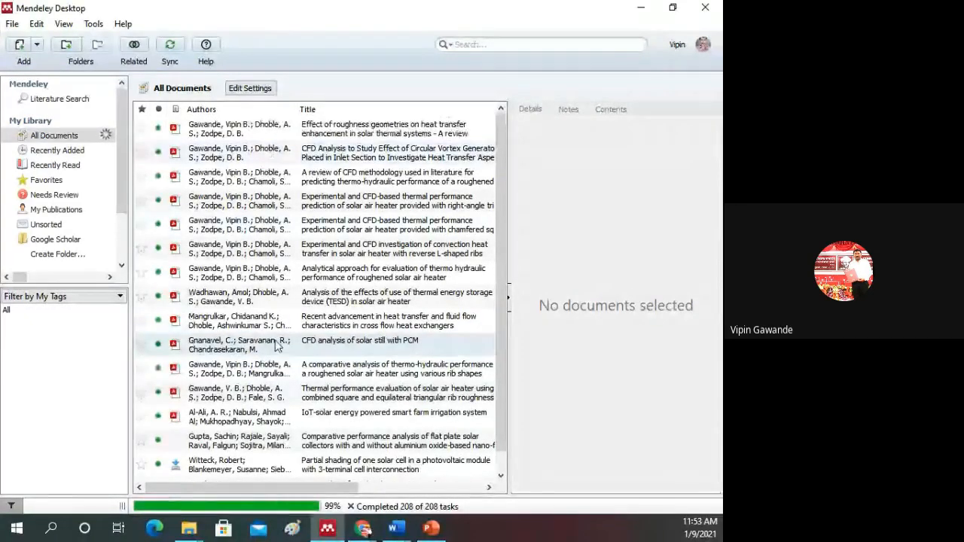
pyautogui.click(53, 150)
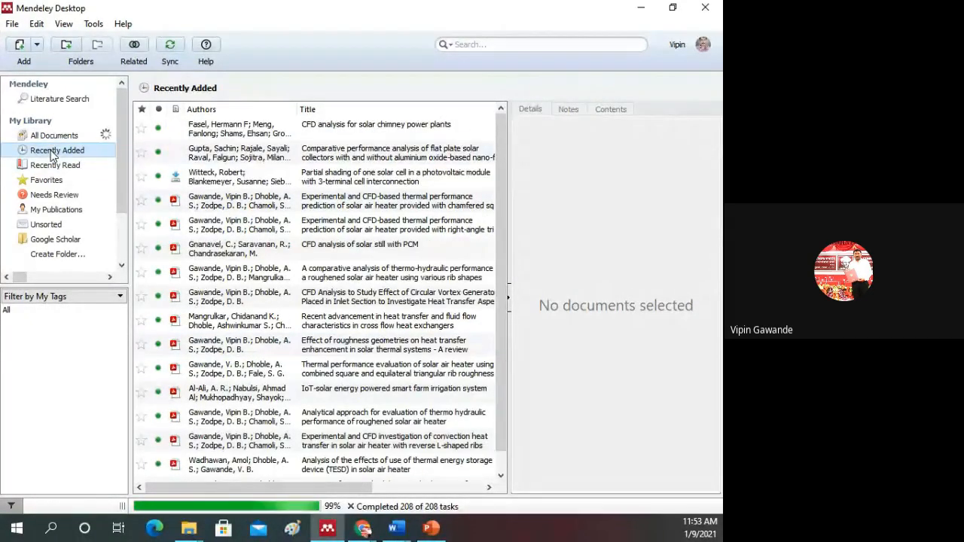
pyautogui.scroll(-1, 256, 354)
pyautogui.scroll(1, 257, 360)
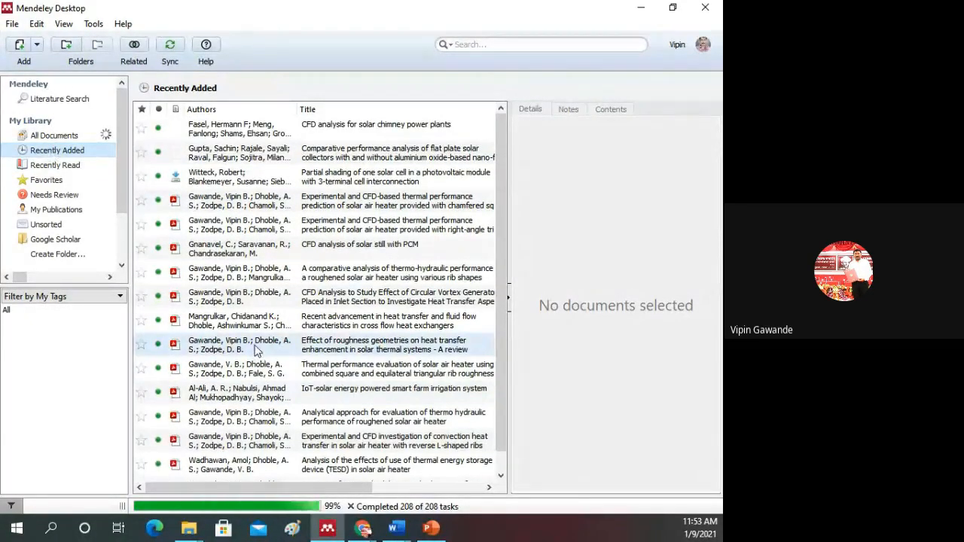
pyautogui.scroll(-1, 258, 475)
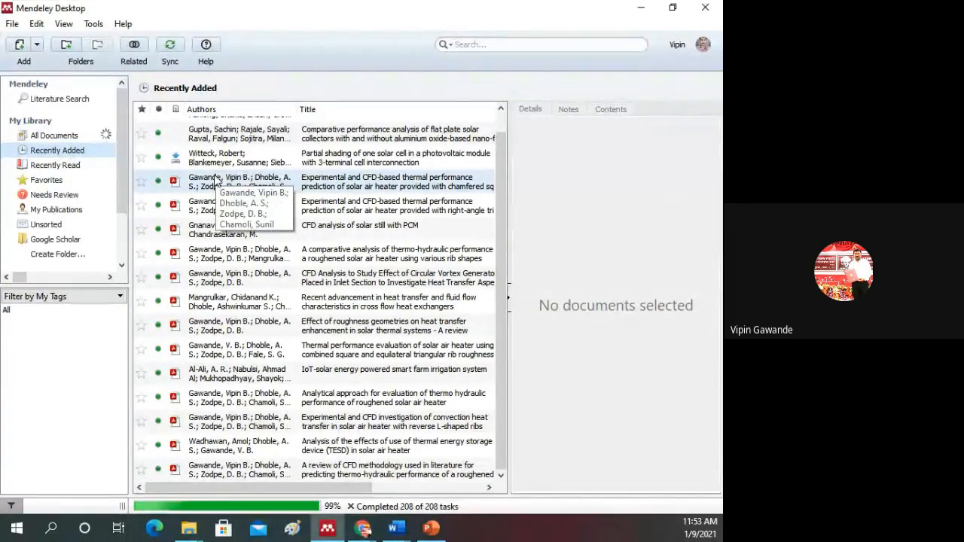
pyautogui.click(76, 166)
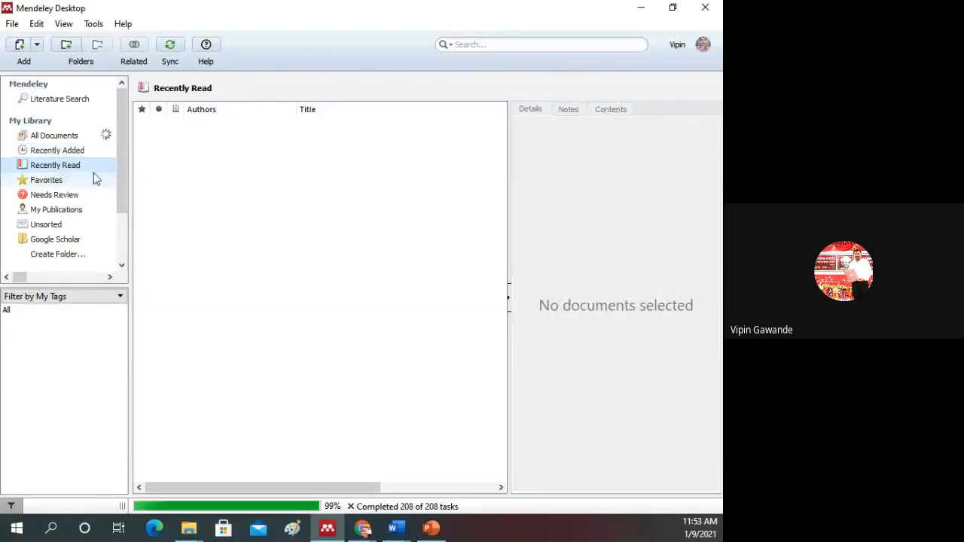
pyautogui.click(58, 137)
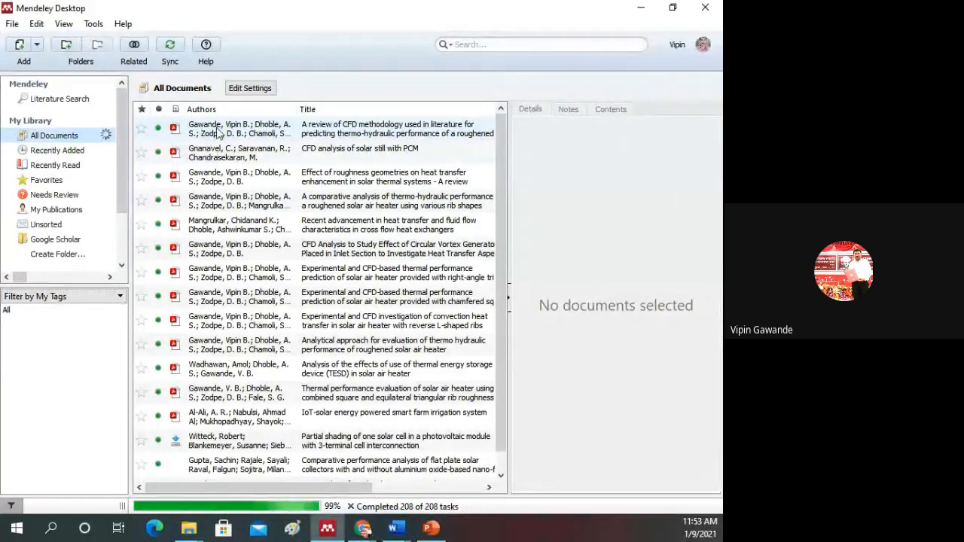
# Step: Try the read marker on the first CFD methodology review paper, and review the document filter choices, keeping Filter by My Tags
pyautogui.click(159, 131)
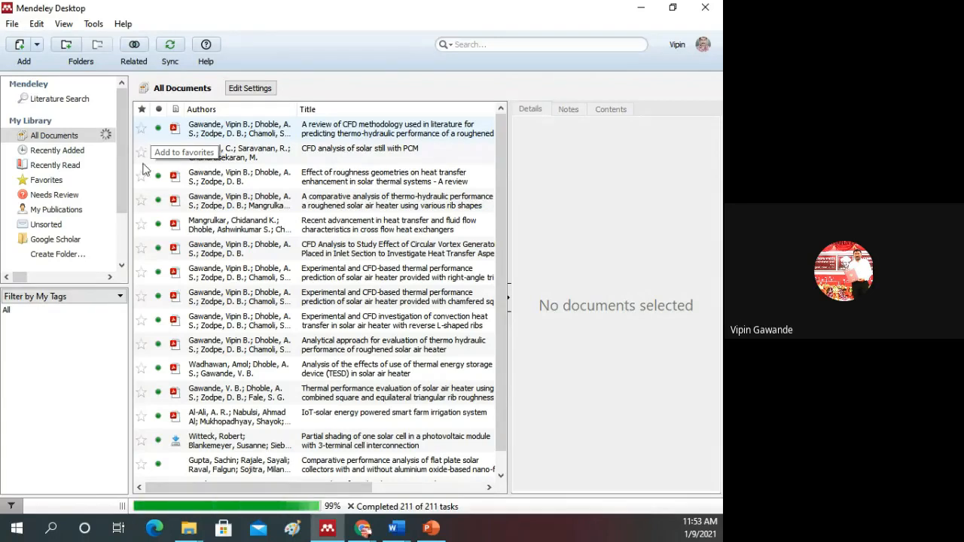
pyautogui.click(116, 298)
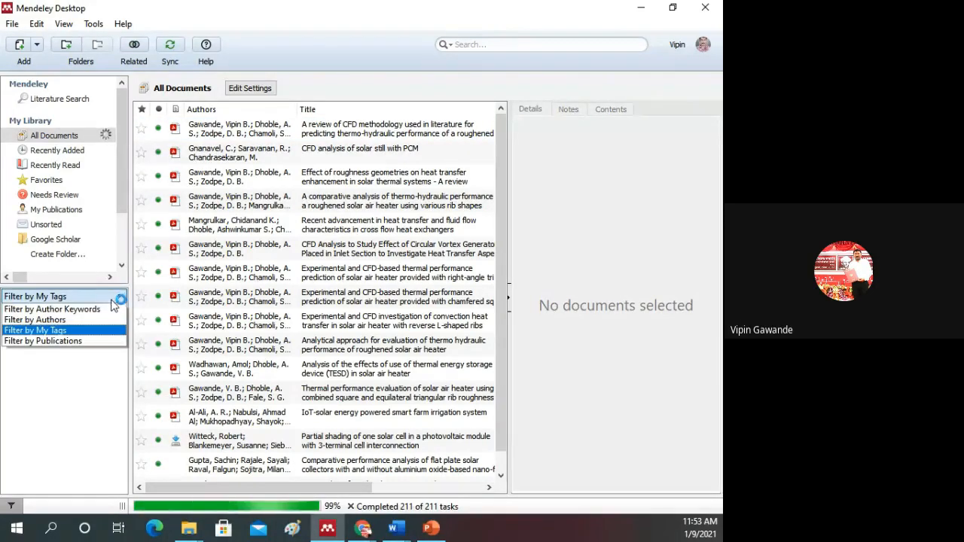
pyautogui.click(84, 330)
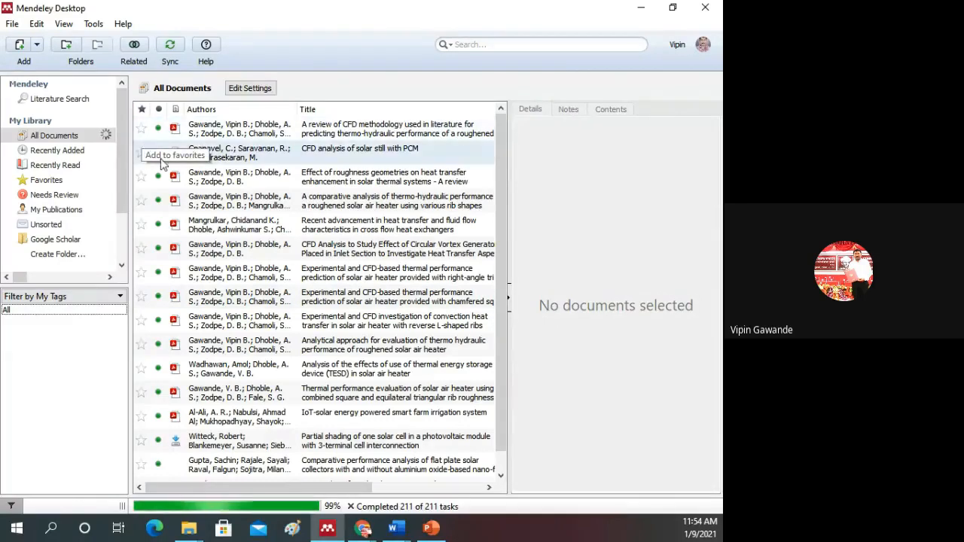
# Step: Select the CFD methodology review paper to show its details, and collapse and restore the details pane
pyautogui.click(235, 127)
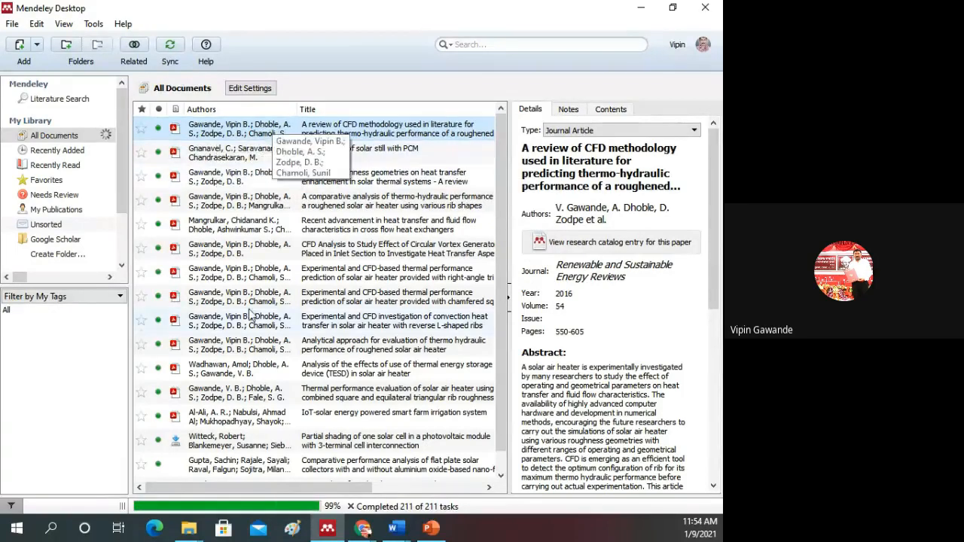
pyautogui.click(508, 298)
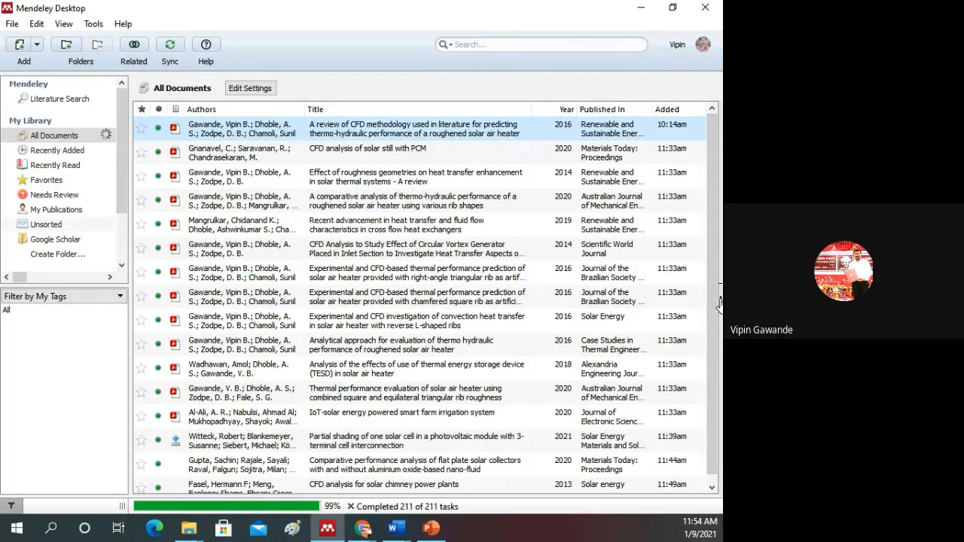
pyautogui.moveTo(719, 301); pyautogui.dragTo(506, 202)
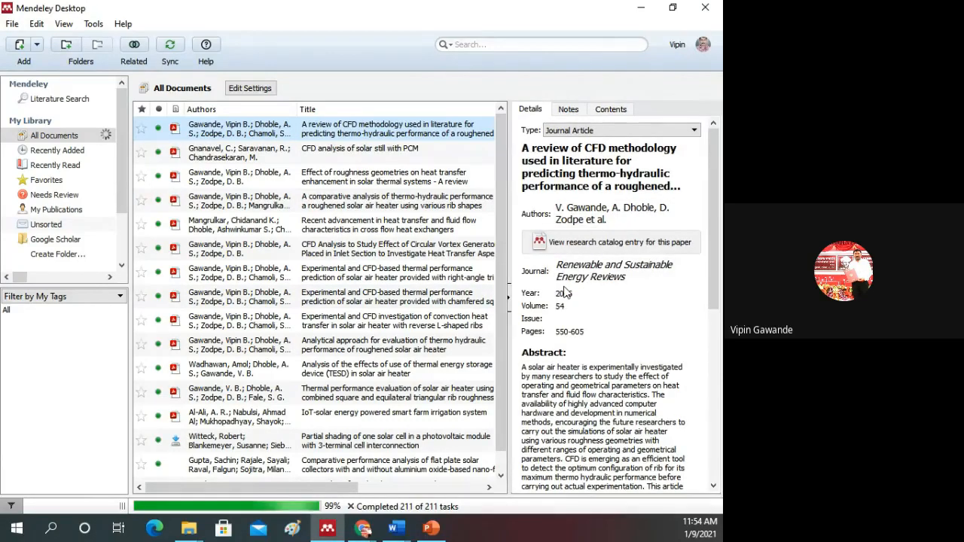
# Step: Examine the review paper's details, including abstract, tags, author keywords, publisher, URL, catalog IDs and attached file
pyautogui.scroll(-1, 565, 292)
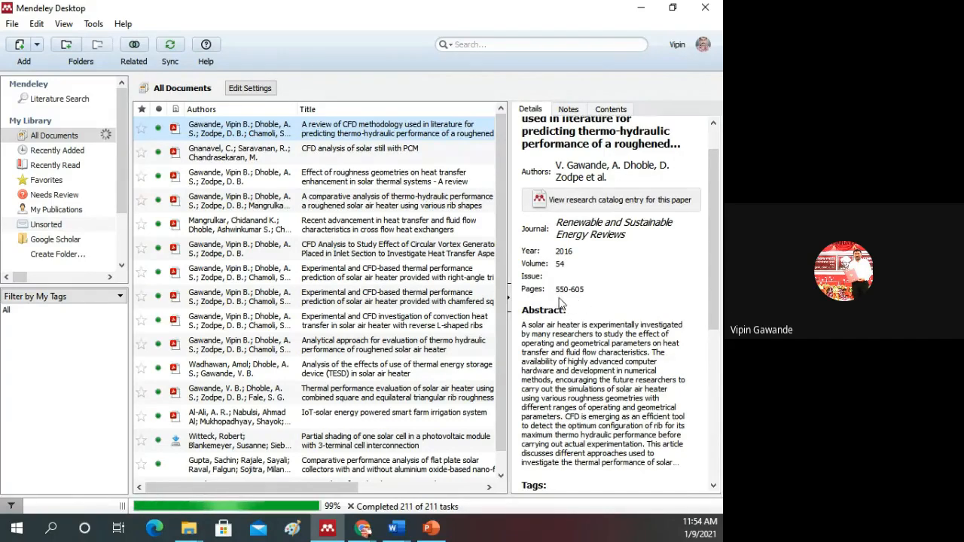
pyautogui.scroll(-5, 584, 312)
pyautogui.scroll(-2, 587, 320)
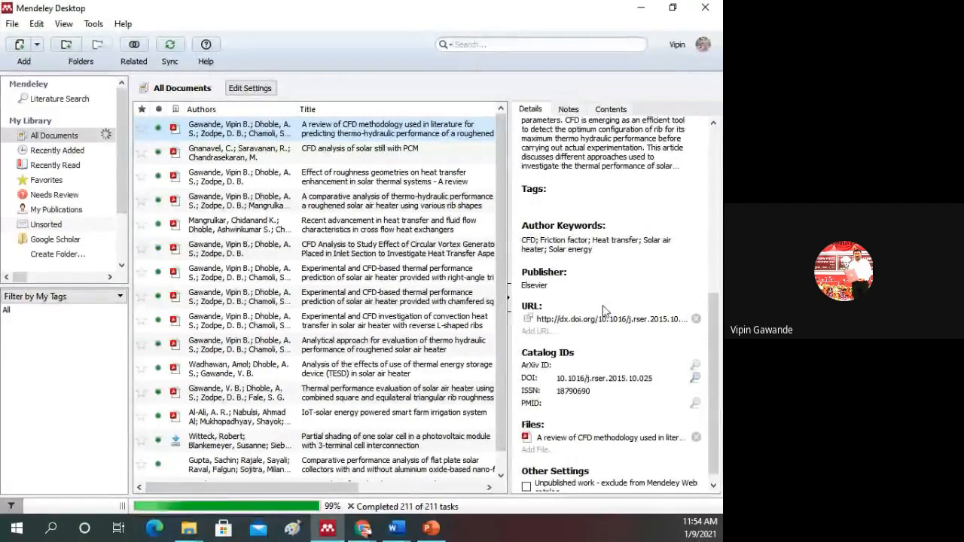
pyautogui.scroll(-1, 573, 324)
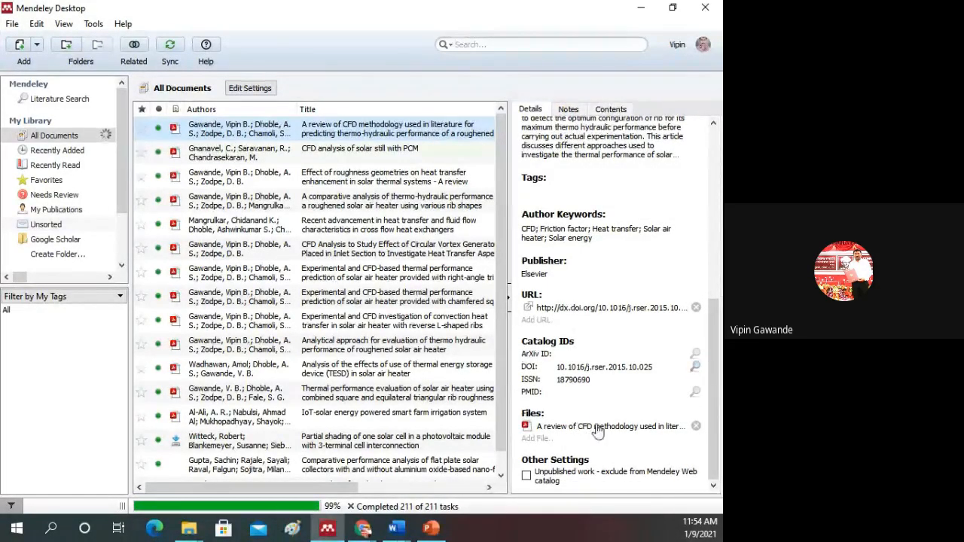
pyautogui.scroll(3, 595, 431)
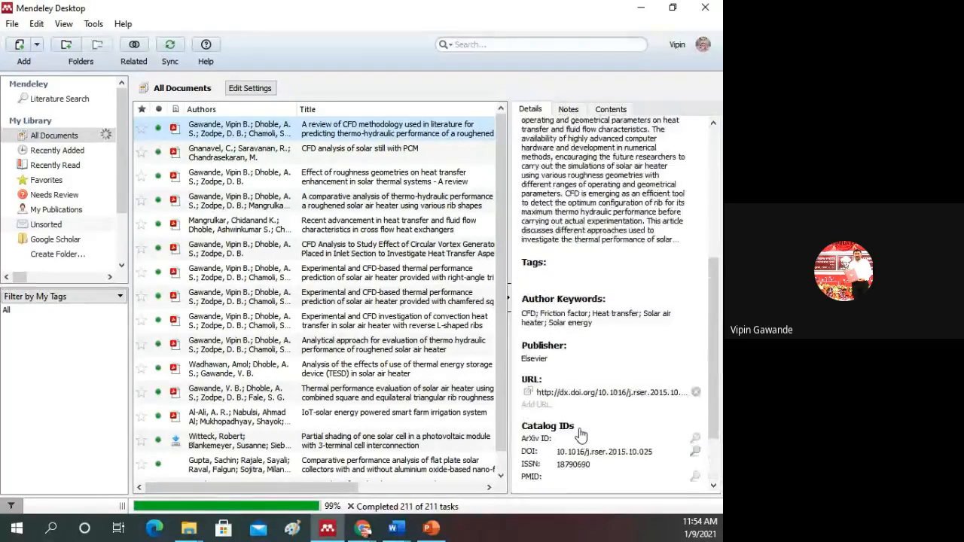
pyautogui.scroll(5, 580, 434)
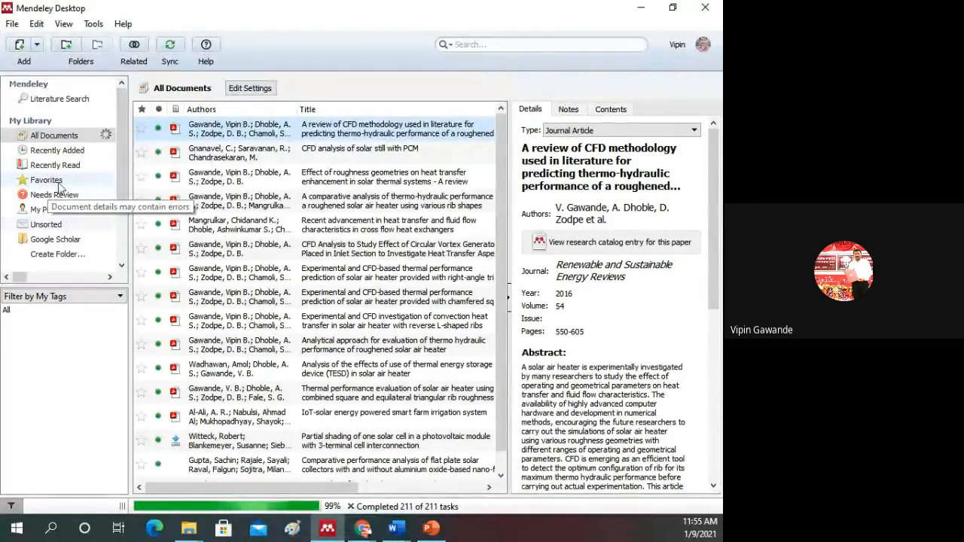
# Step: Add the CFD methodology review paper to the favorites and show it in the Favorites collection
pyautogui.click(141, 130)
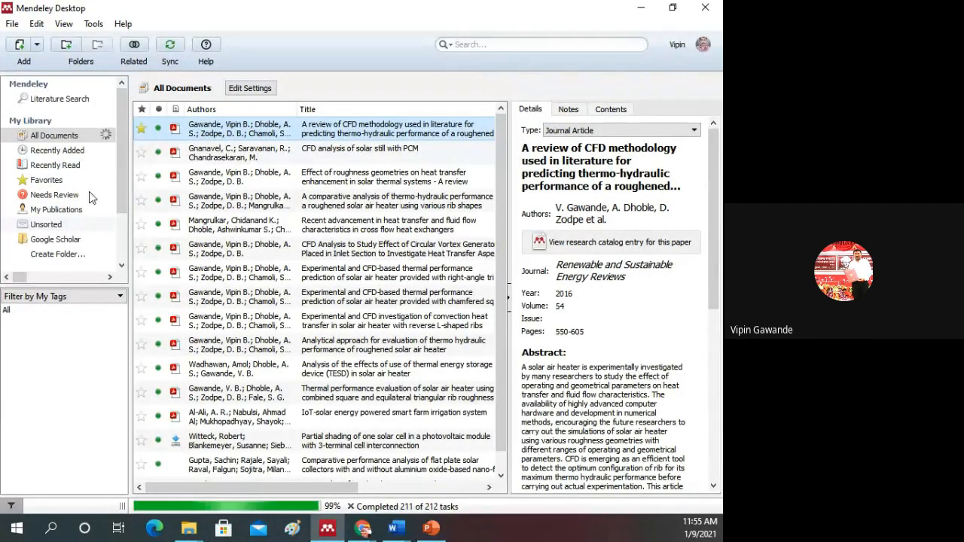
pyautogui.click(46, 180)
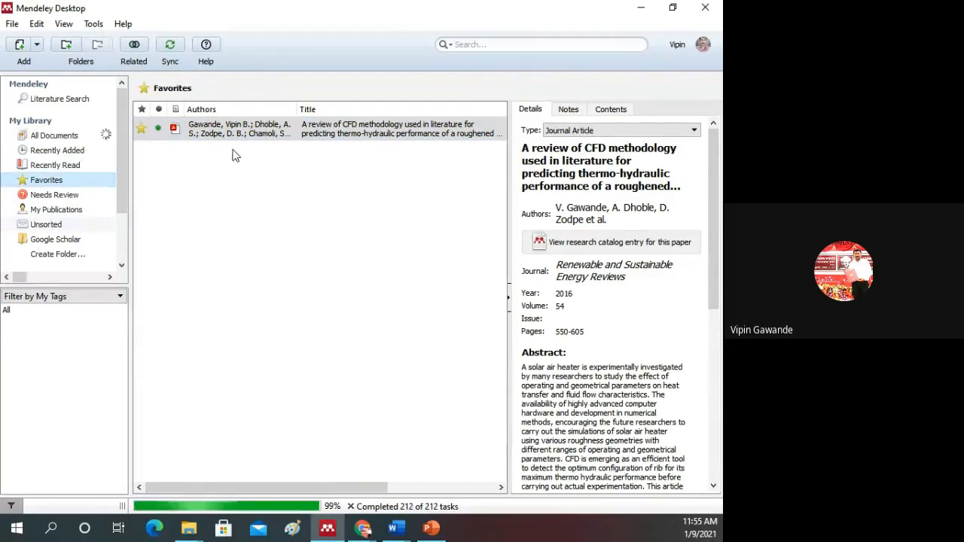
pyautogui.click(46, 182)
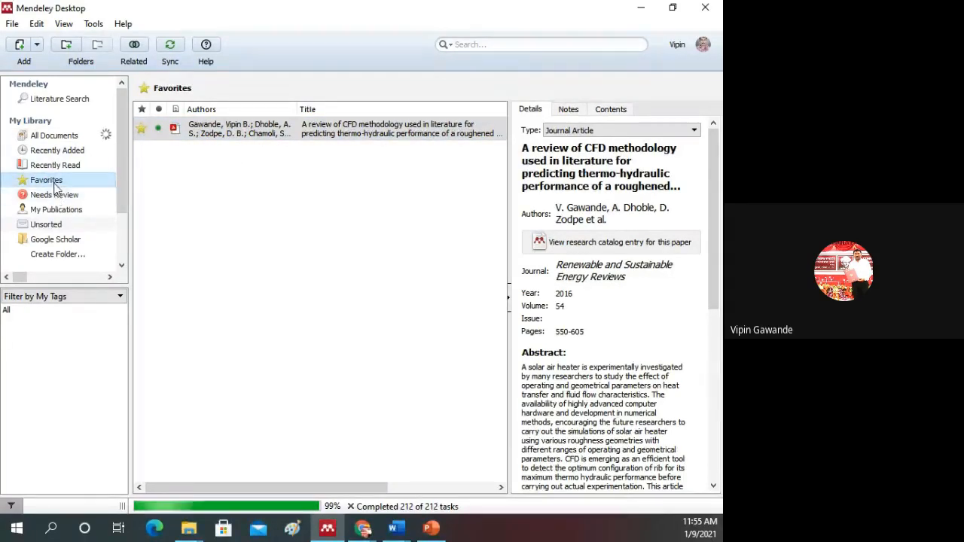
# Step: View the Needs Review and My Publications collections, and return to All Documents
pyautogui.click(59, 197)
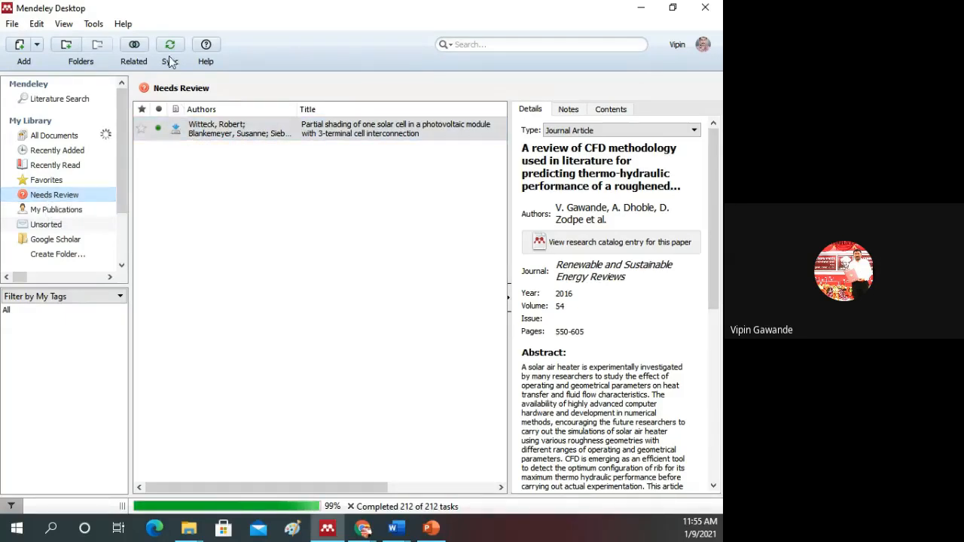
pyautogui.click(78, 212)
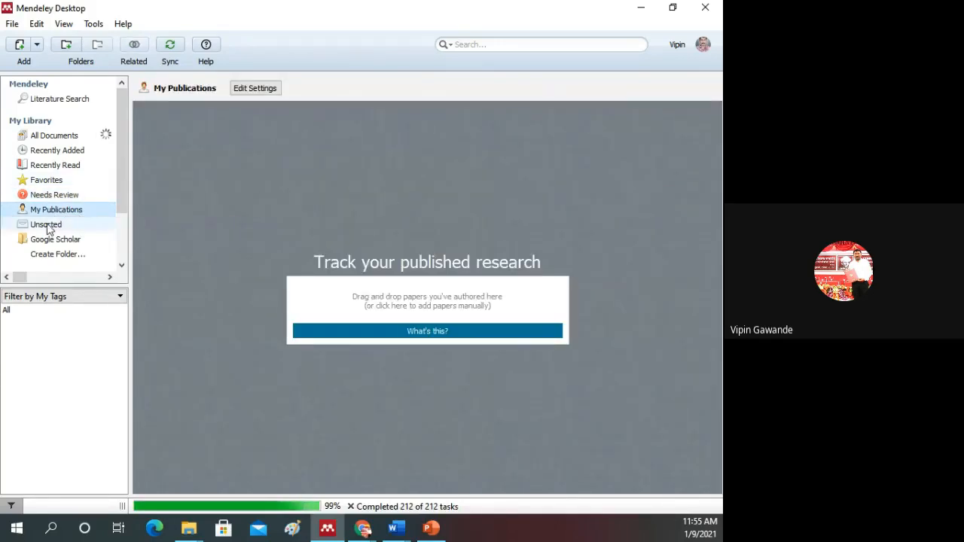
pyautogui.click(54, 136)
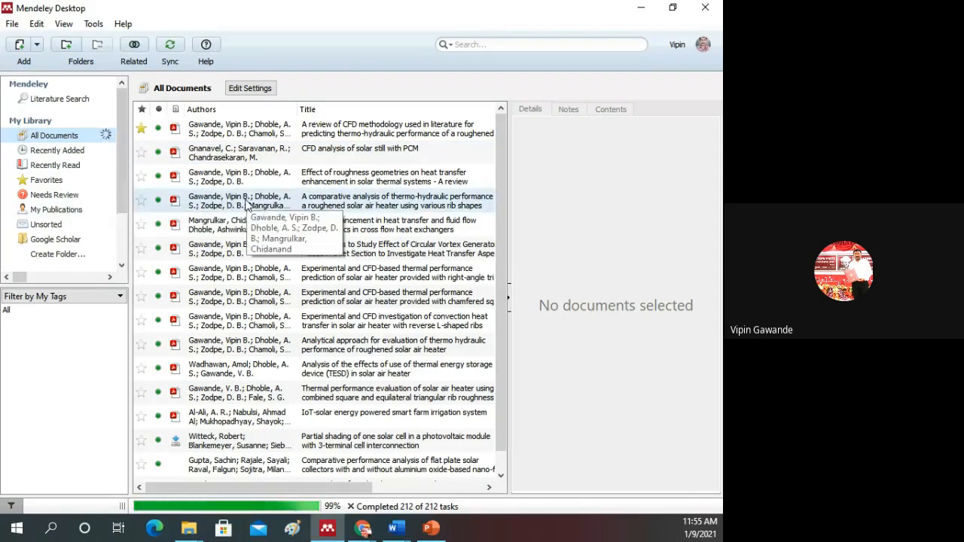
# Step: Add the comparative analysis of thermo-hydraulic performance paper to My Publications, agree to the authorship statement, and open that collection
pyautogui.click(229, 208)
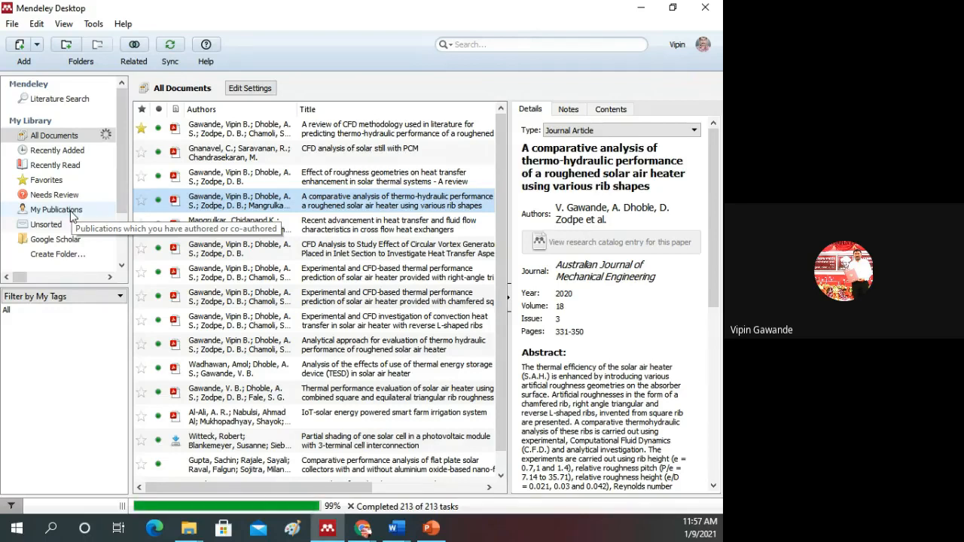
pyautogui.click(72, 214)
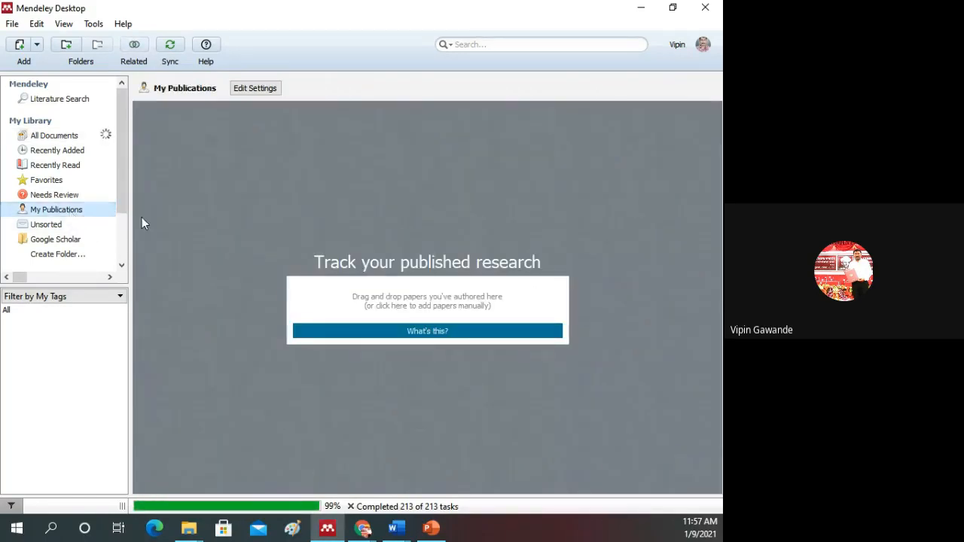
pyautogui.click(51, 137)
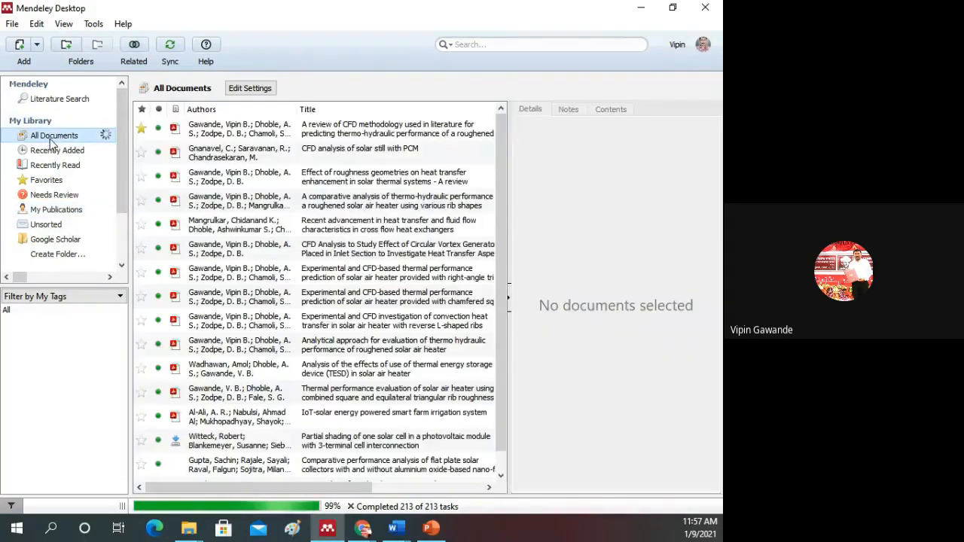
pyautogui.moveTo(220, 202); pyautogui.dragTo(64, 212)
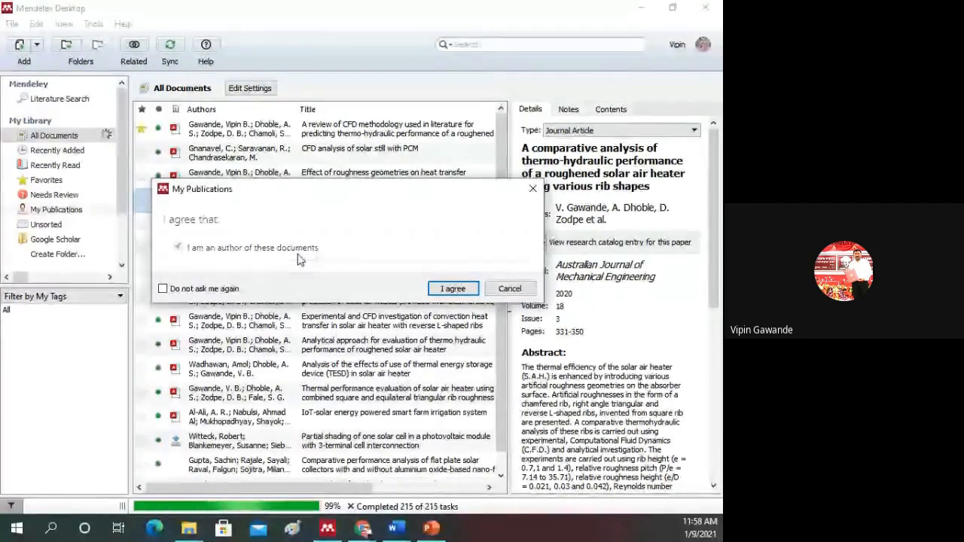
pyautogui.click(456, 290)
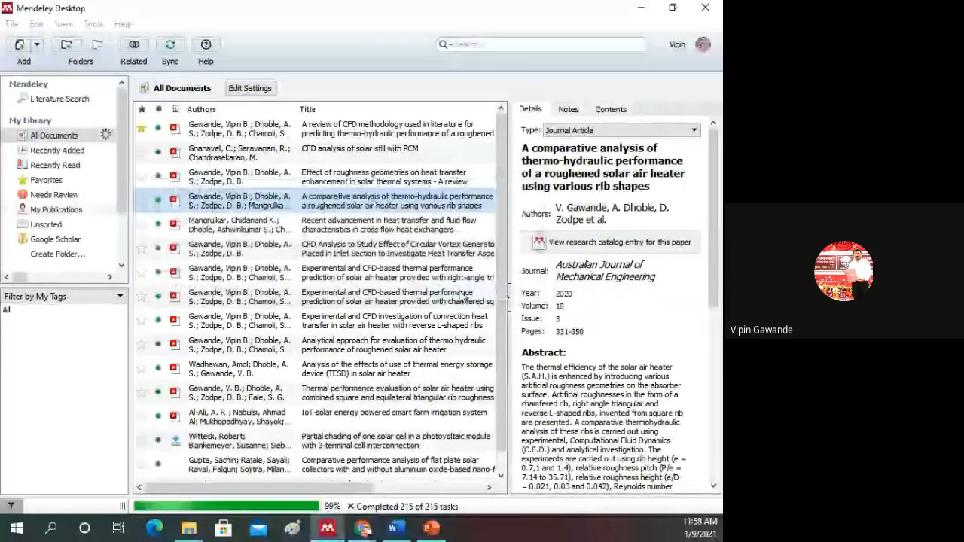
pyautogui.click(78, 211)
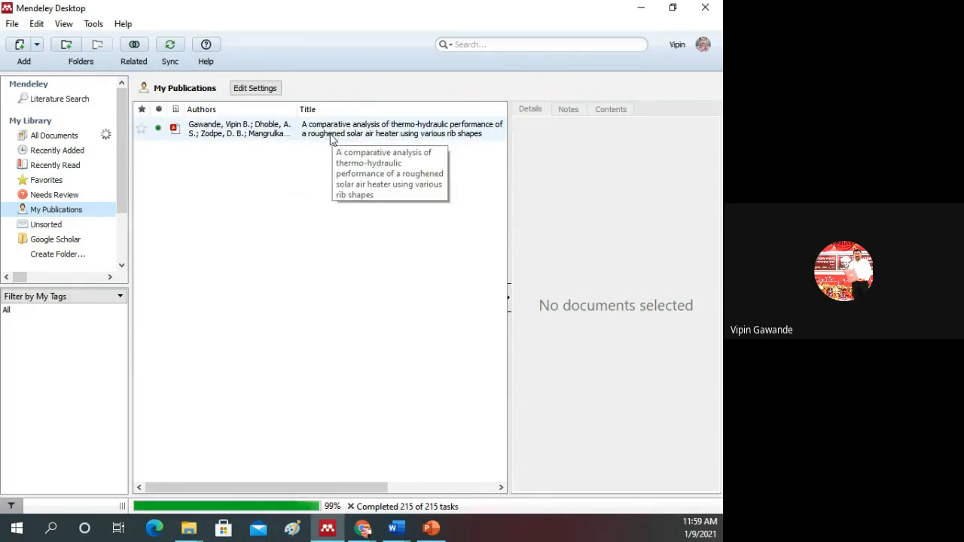
# Step: Select the comparative analysis paper in All Documents and compare it with its entry in My Publications
pyautogui.click(65, 137)
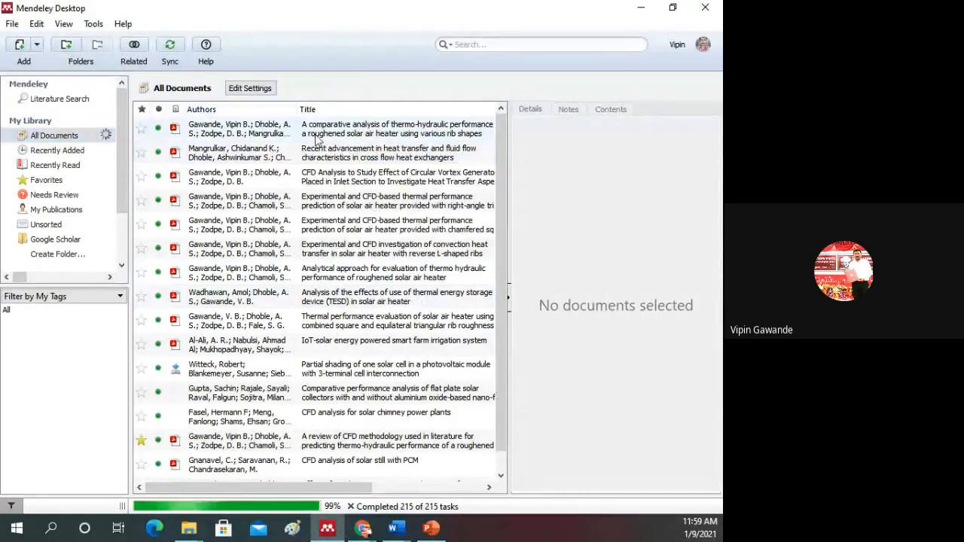
pyautogui.click(317, 137)
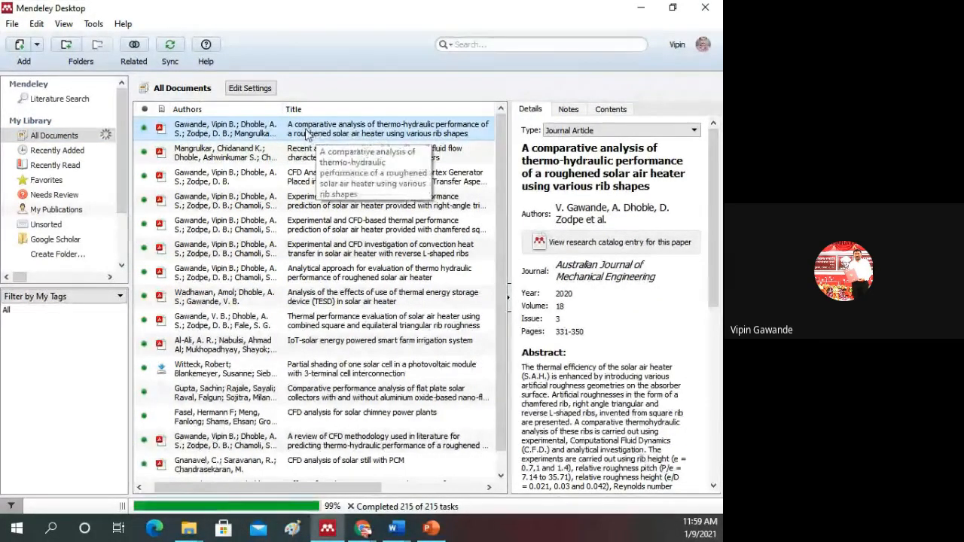
pyautogui.click(54, 209)
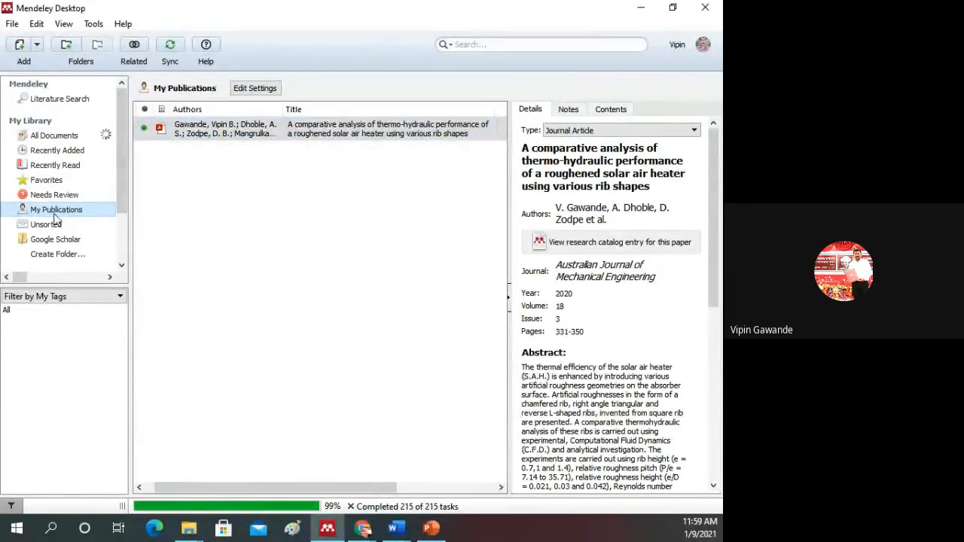
# Step: Compare All Documents with My Publications, and delete the comparative analysis of thermo-hydraulic performance paper from within My Publications
pyautogui.click(45, 135)
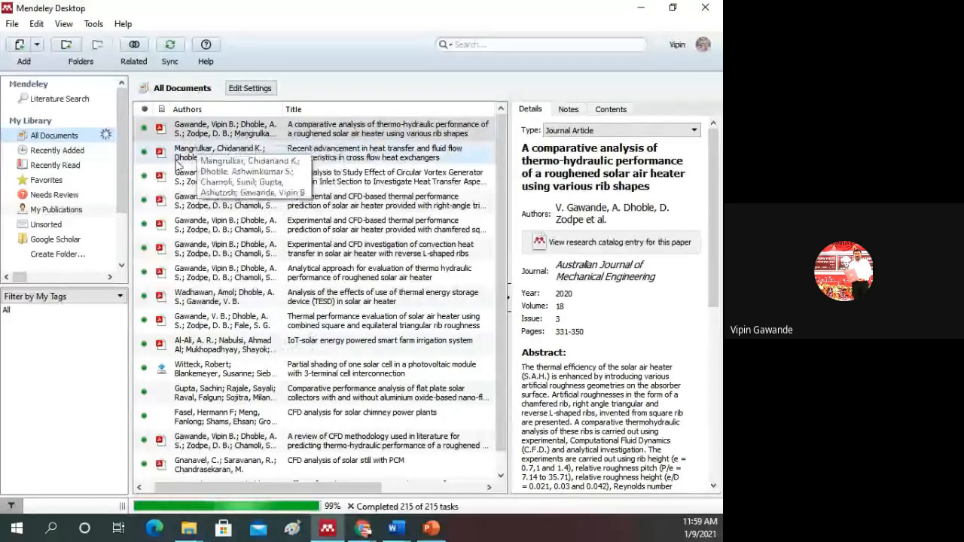
pyautogui.click(55, 214)
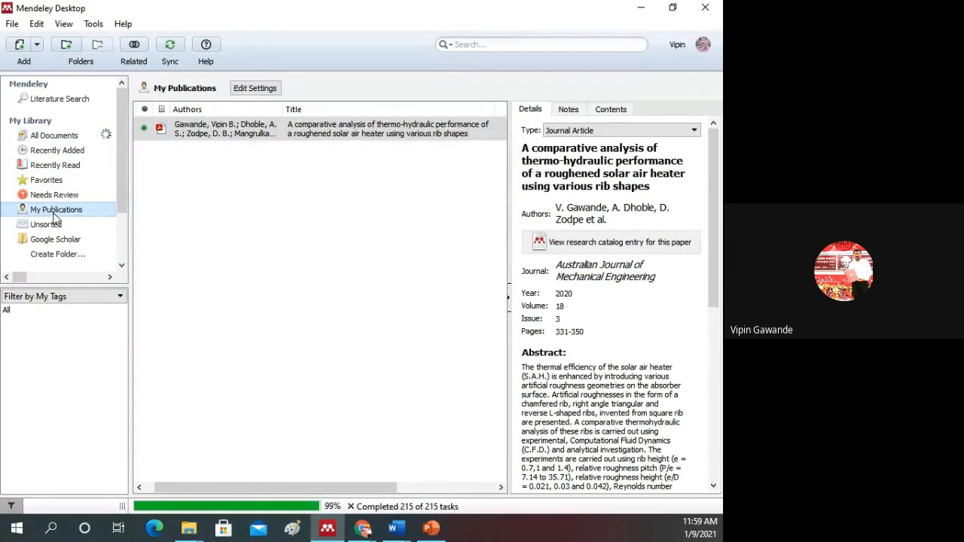
pyautogui.rightClick(208, 133)
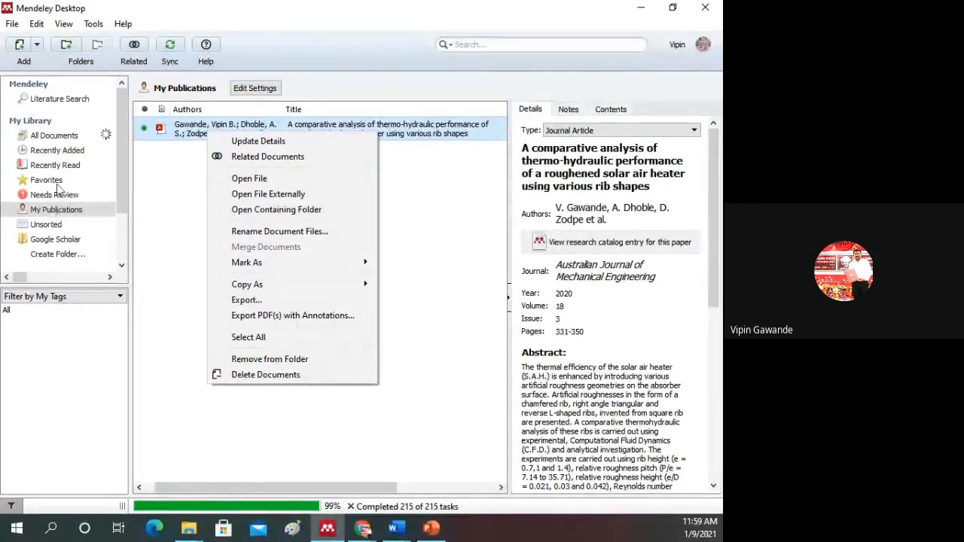
pyautogui.click(54, 135)
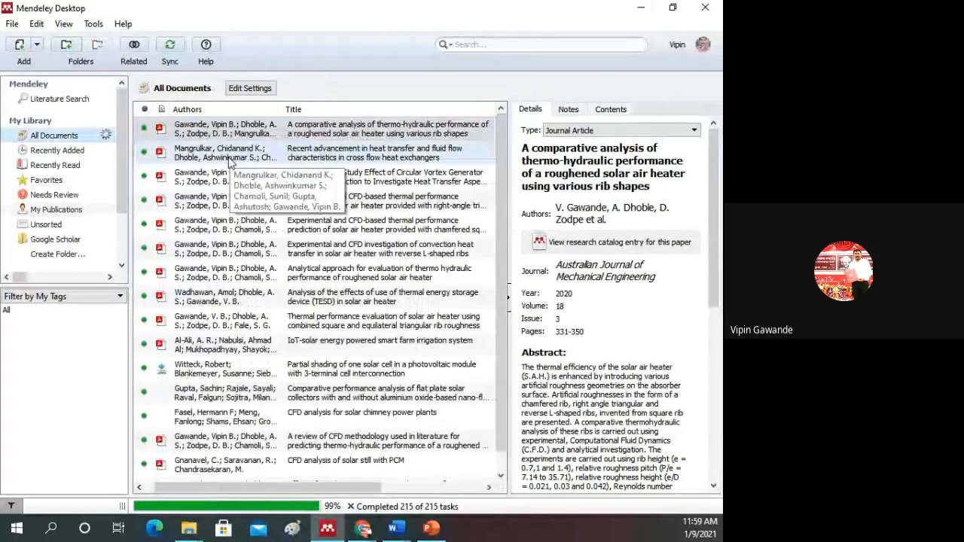
pyautogui.click(54, 209)
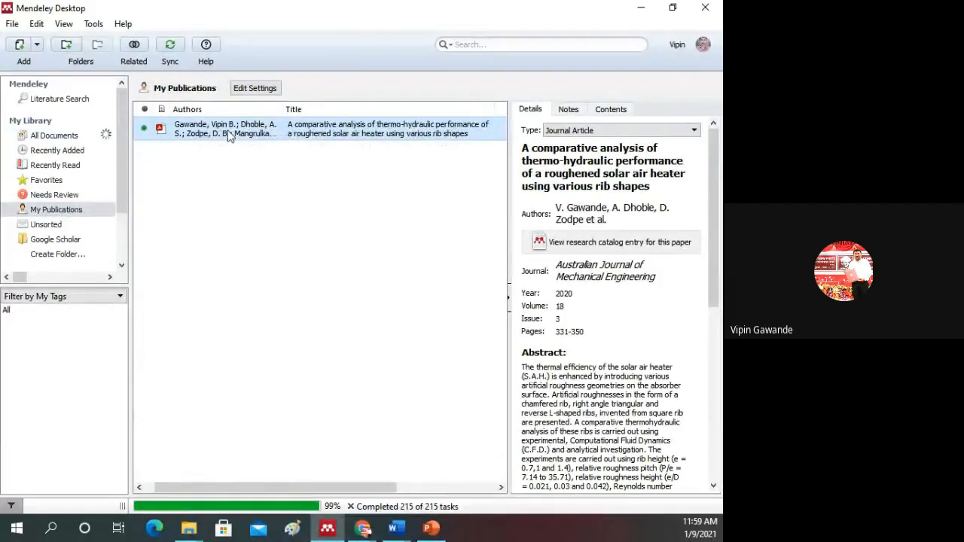
pyautogui.rightClick(229, 131)
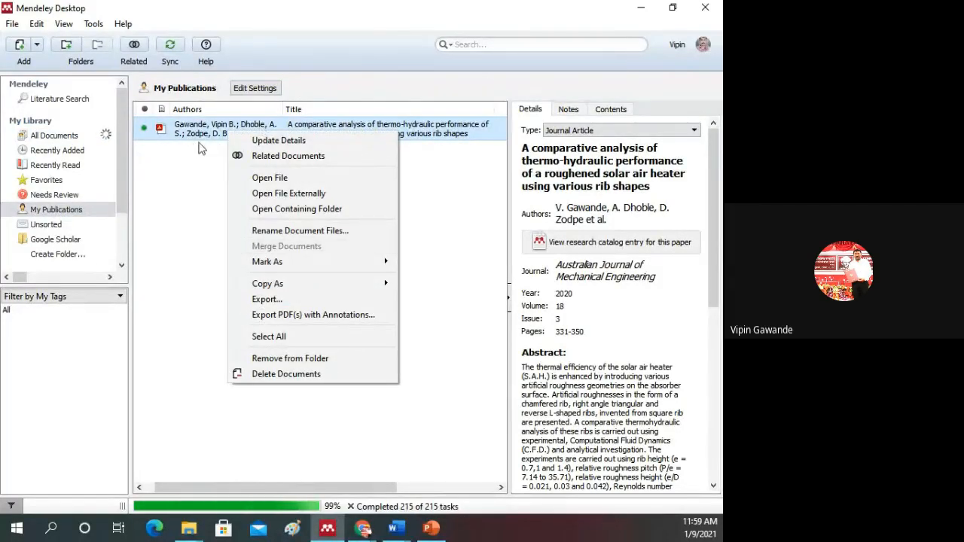
pyautogui.click(289, 374)
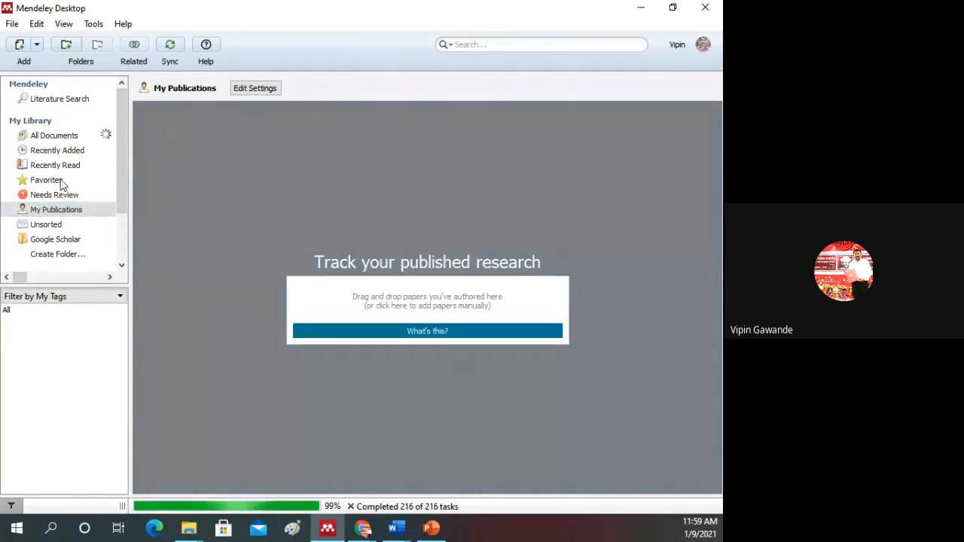
# Step: Return to All Documents, select the CFD methodology review paper, and synchronize the library
pyautogui.click(56, 138)
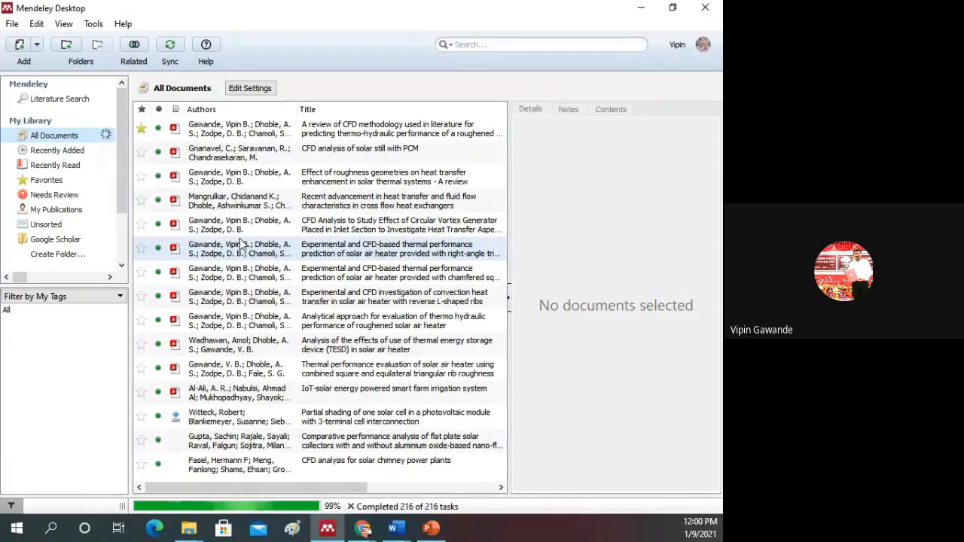
pyautogui.click(265, 129)
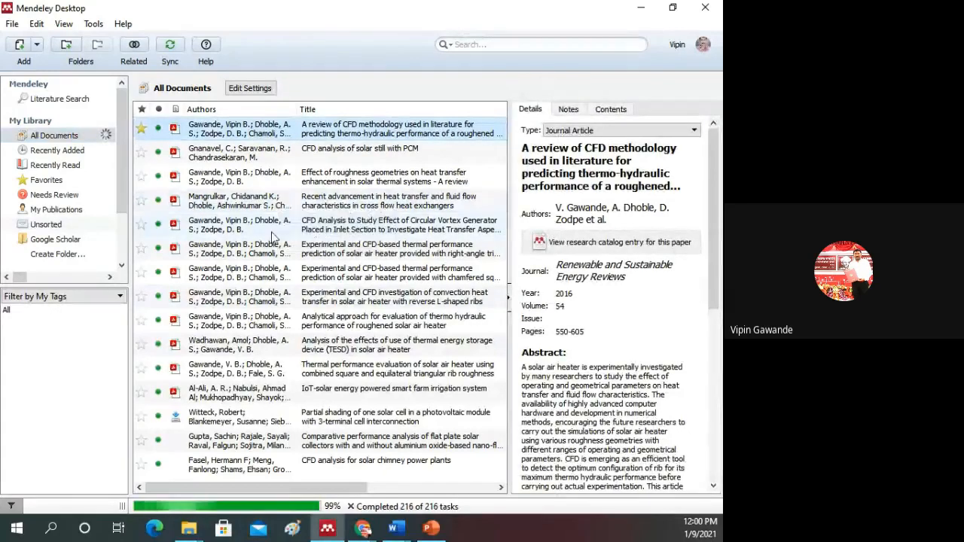
pyautogui.click(169, 48)
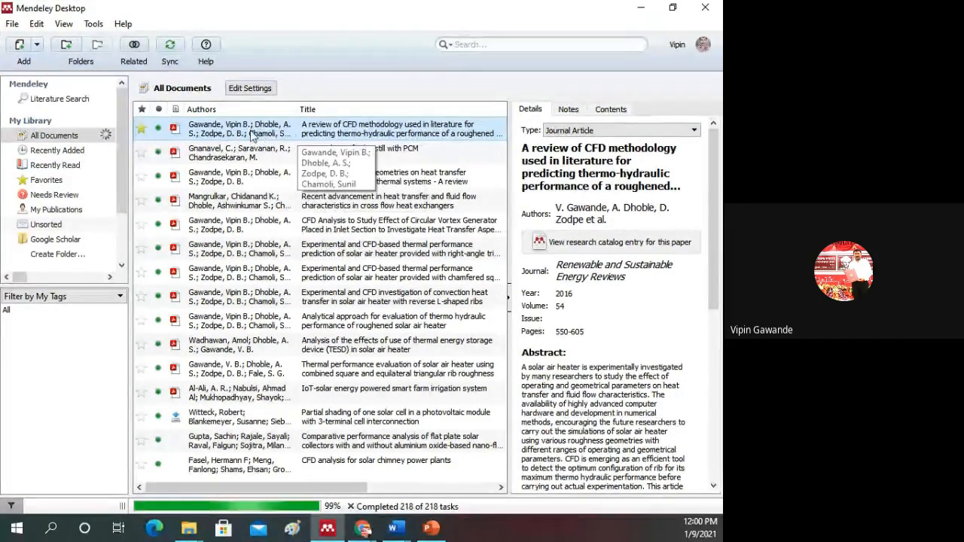
# Step: Add the CFD methodology review paper to My Publications, agree to the authorship statement, and open that collection
pyautogui.moveTo(296, 139); pyautogui.dragTo(55, 213)
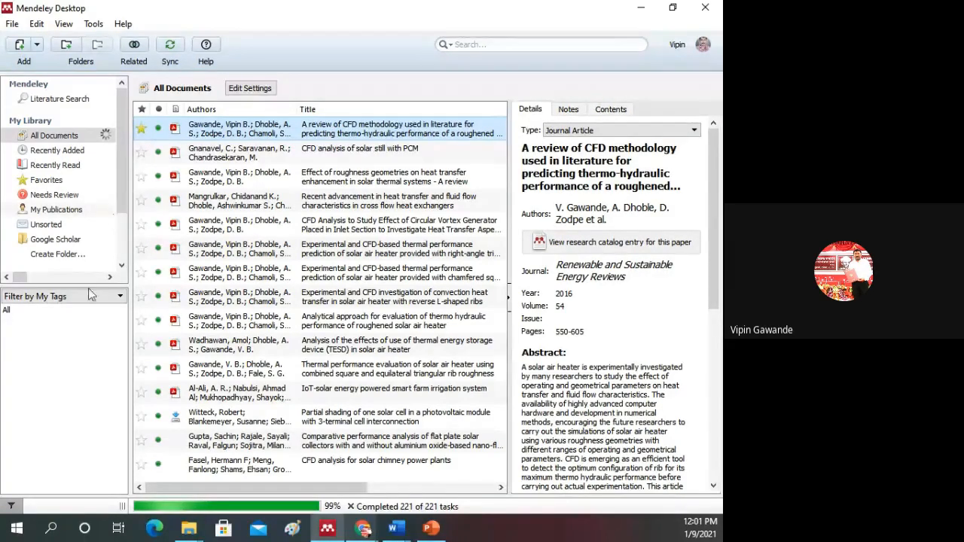
pyautogui.moveTo(363, 528)
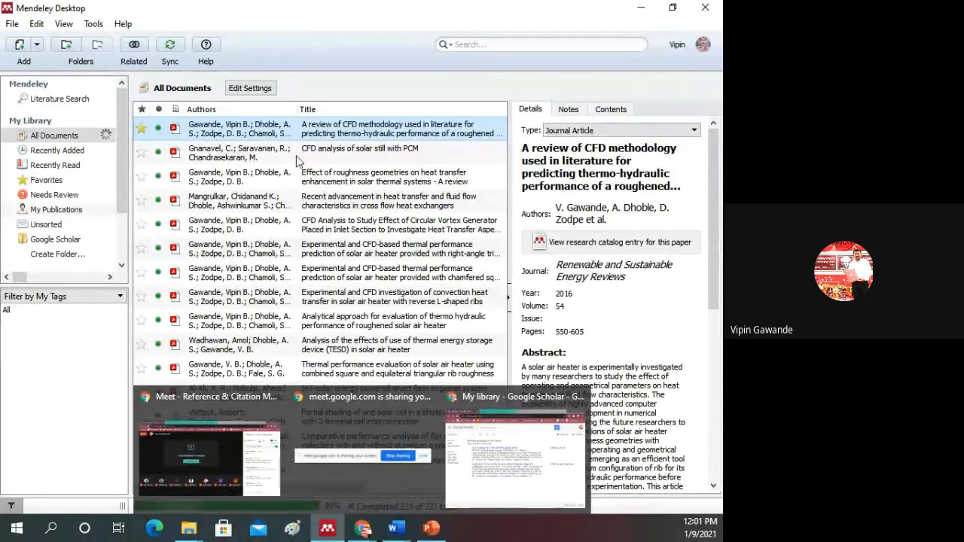
pyautogui.click(64, 214)
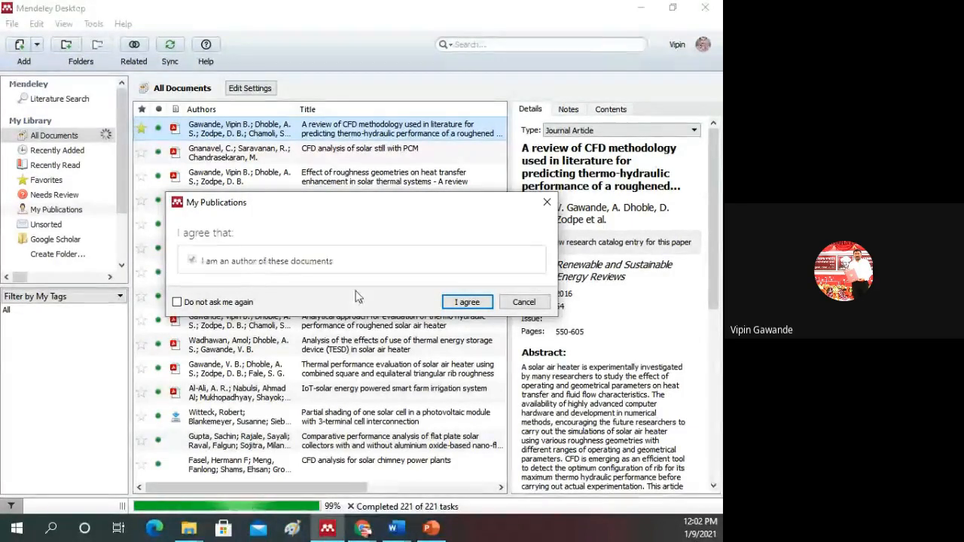
pyautogui.click(461, 303)
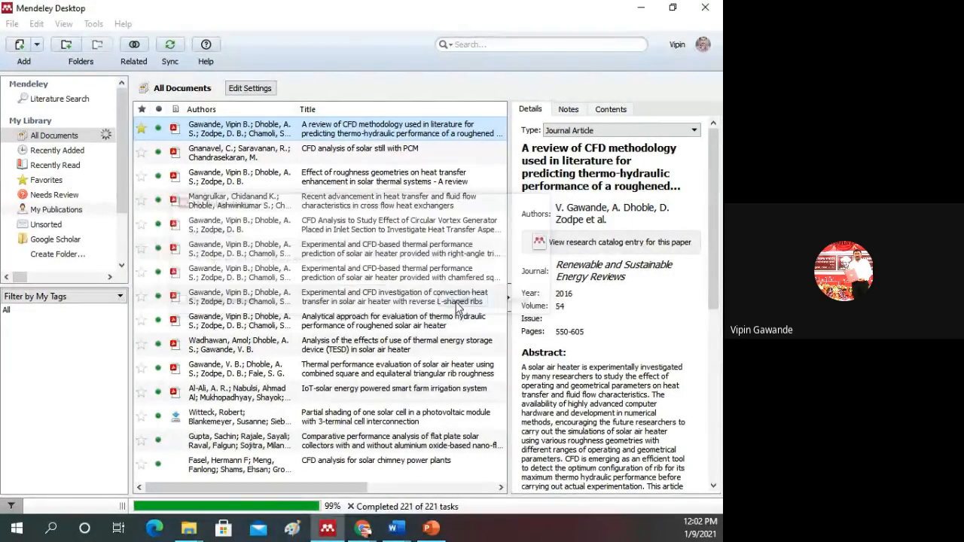
pyautogui.click(68, 212)
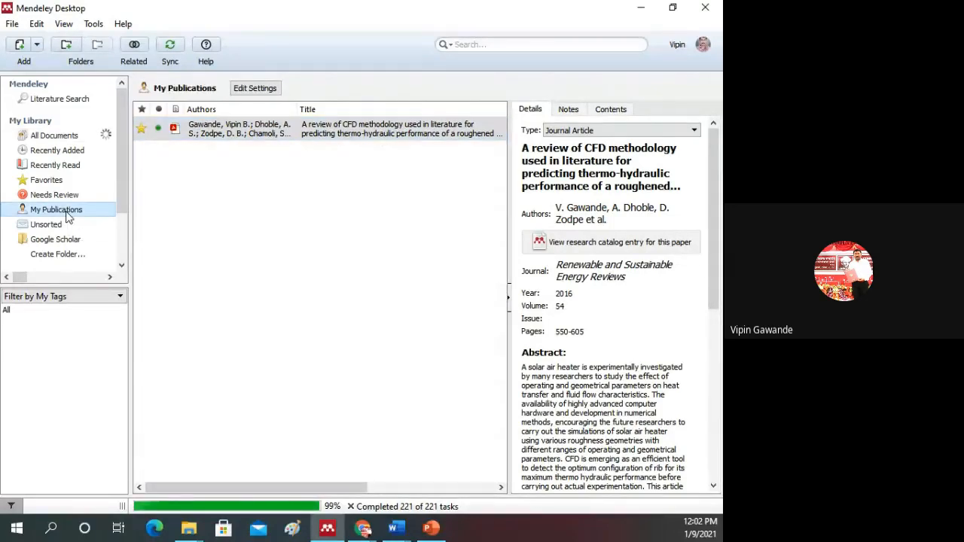
# Step: Delete the CFD methodology review paper from within My Publications and return to All Documents
pyautogui.rightClick(282, 130)
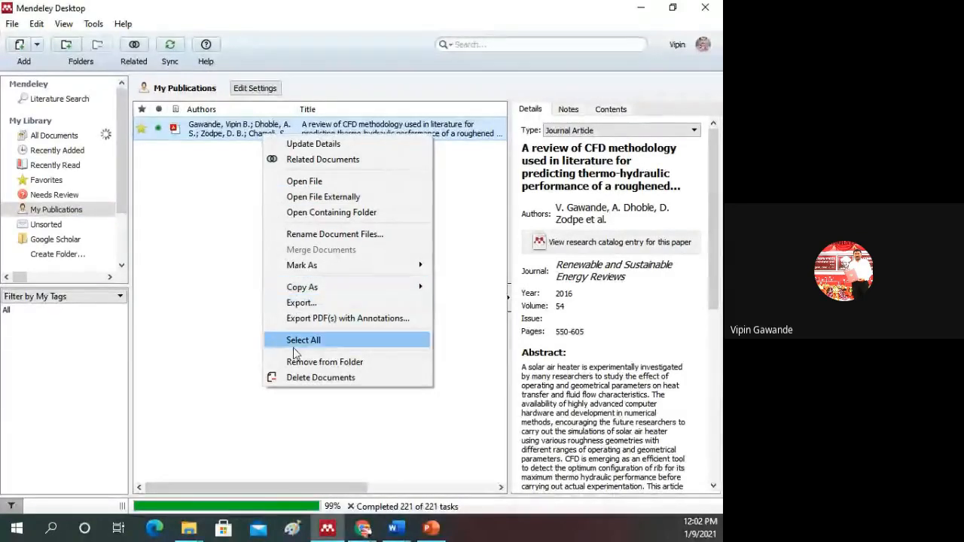
pyautogui.click(302, 377)
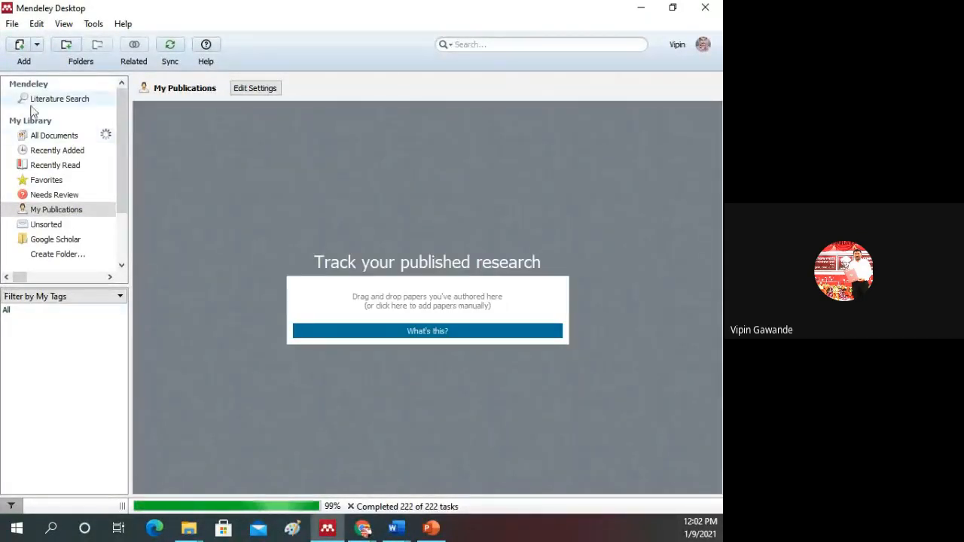
pyautogui.click(52, 139)
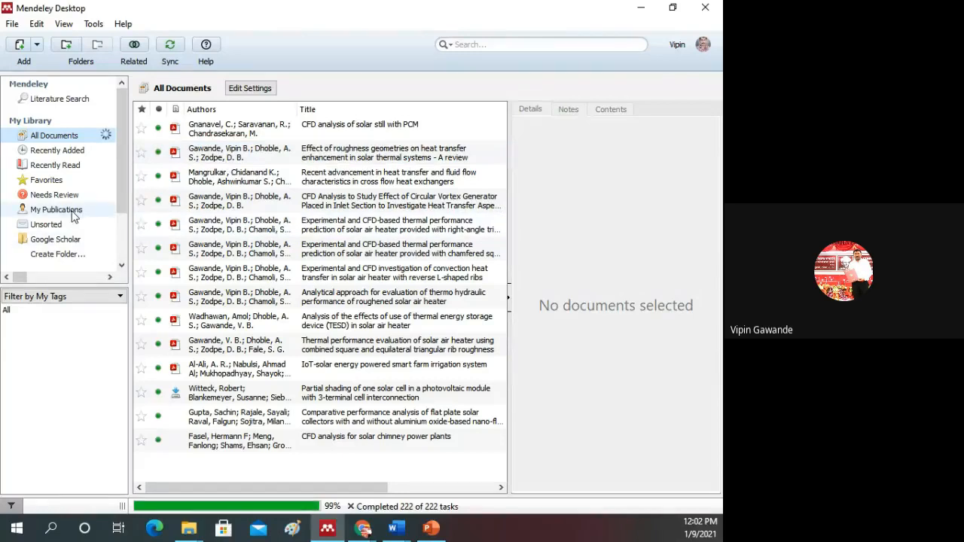
# Step: Create a new folder named Paper in My Library
pyautogui.click(55, 259)
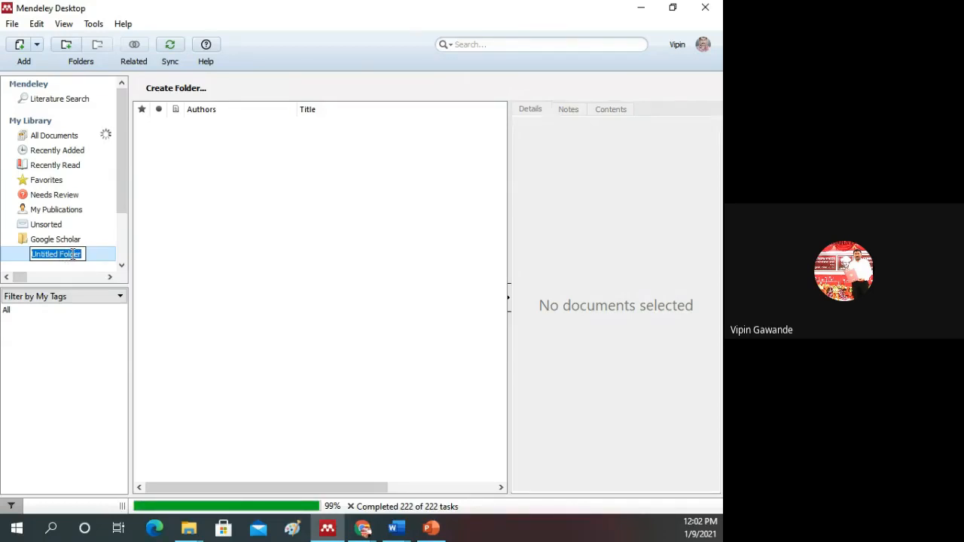
pyautogui.write('Paper')
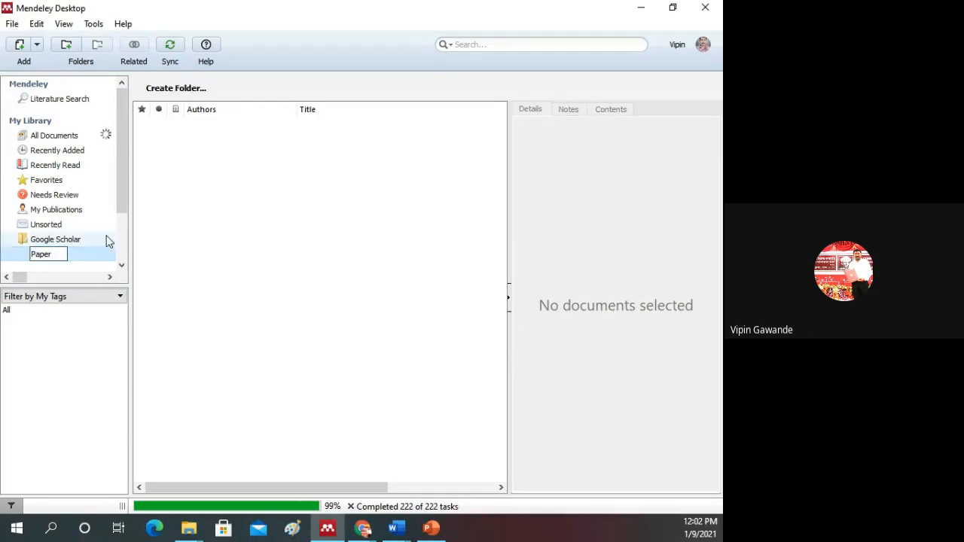
pyautogui.press('Return')
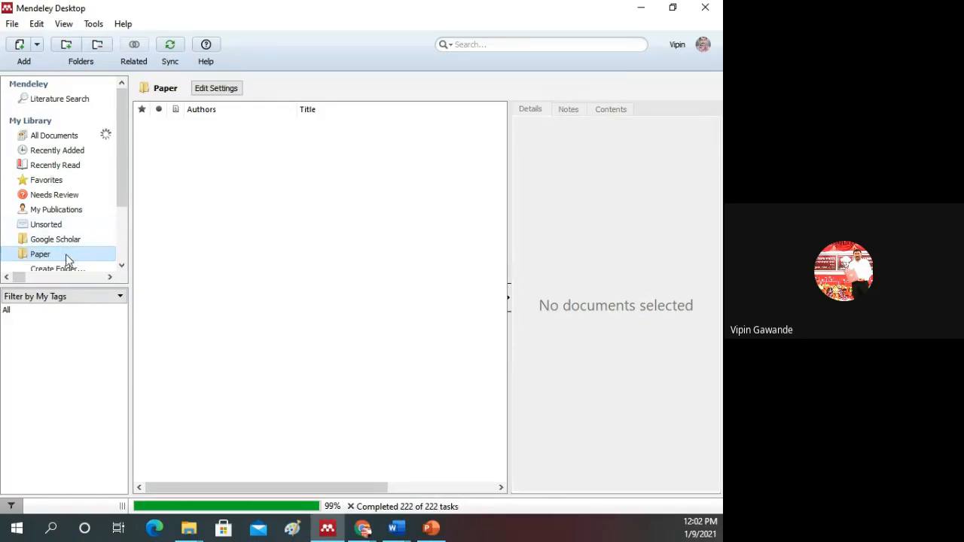
pyautogui.scroll(-1, 66, 260)
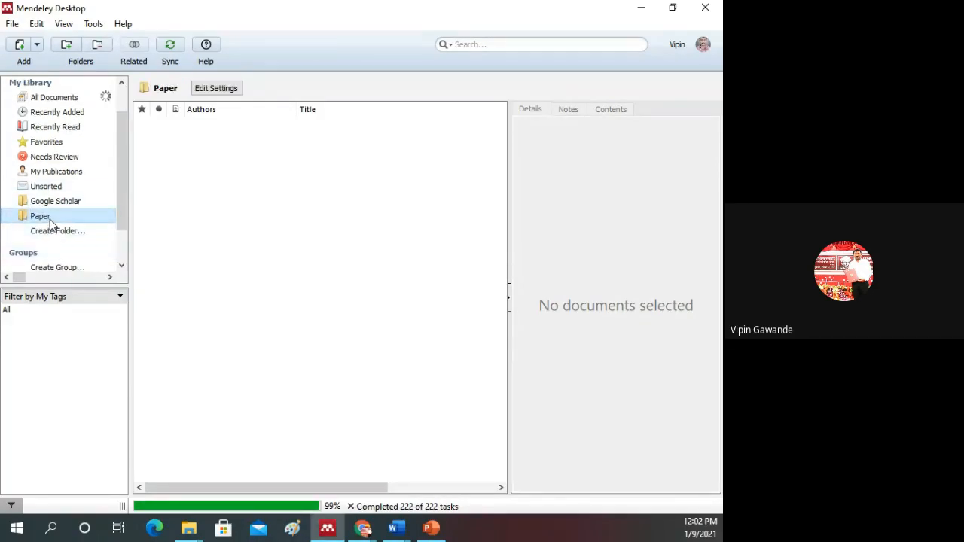
pyautogui.scroll(1, 54, 226)
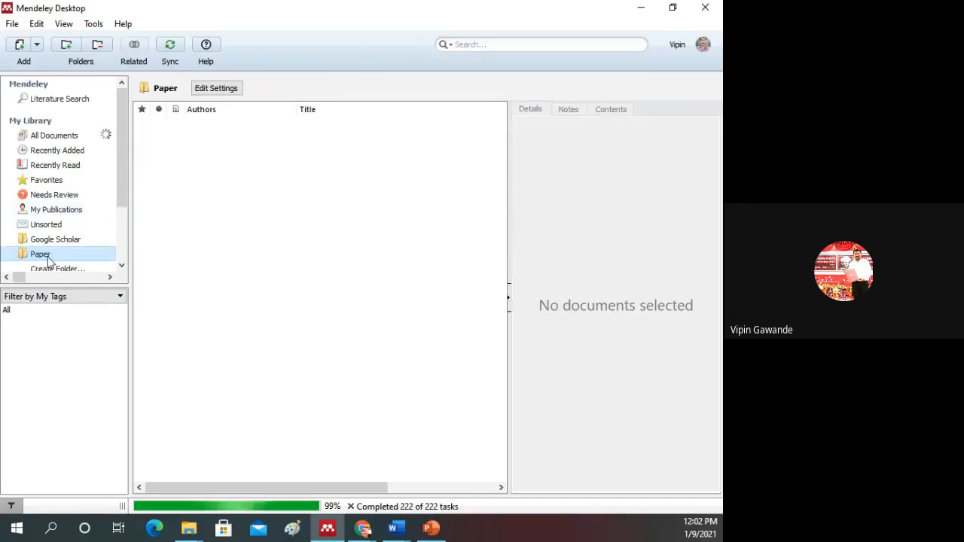
# Step: Rename the Paper folder as Thesis
pyautogui.click(48, 254)
pyautogui.write('Thesis')
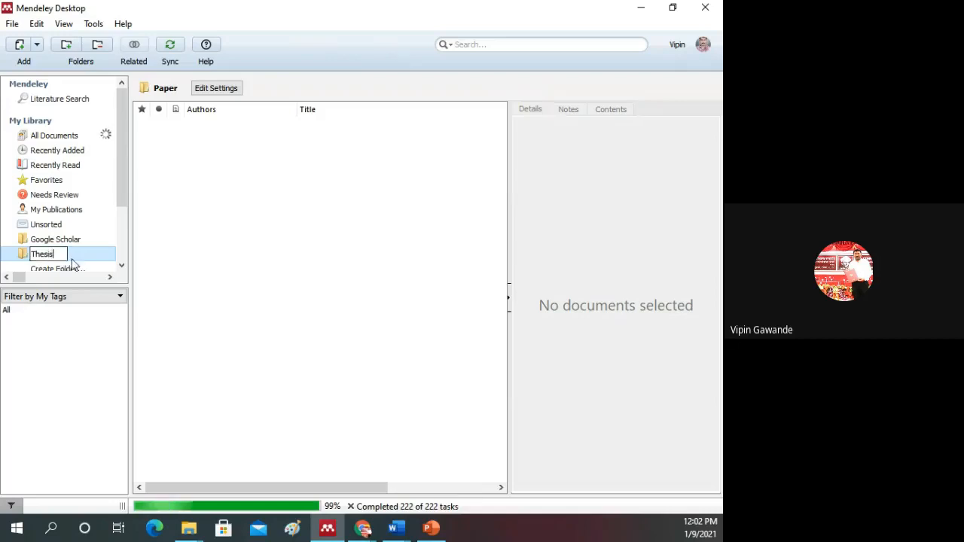
pyautogui.press('Return')
pyautogui.scroll(-1, 92, 250)
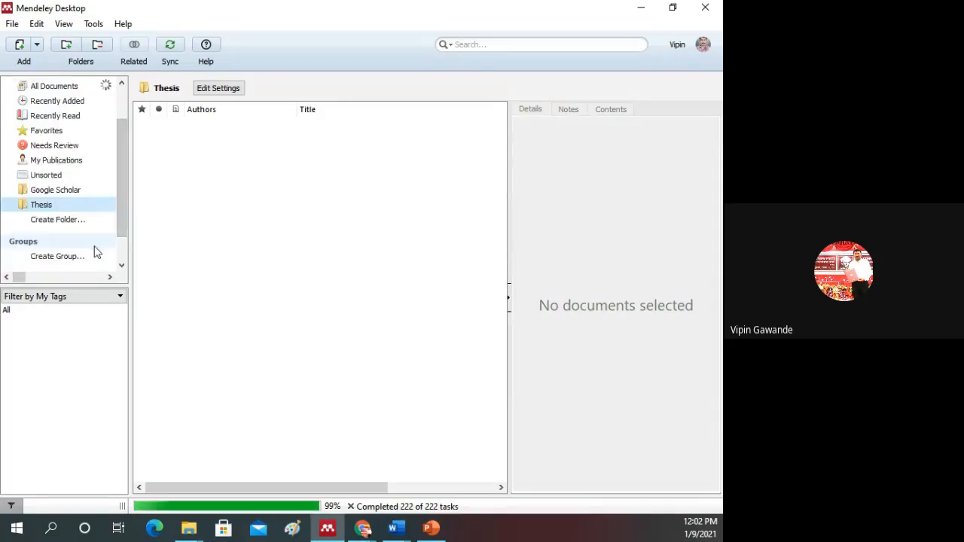
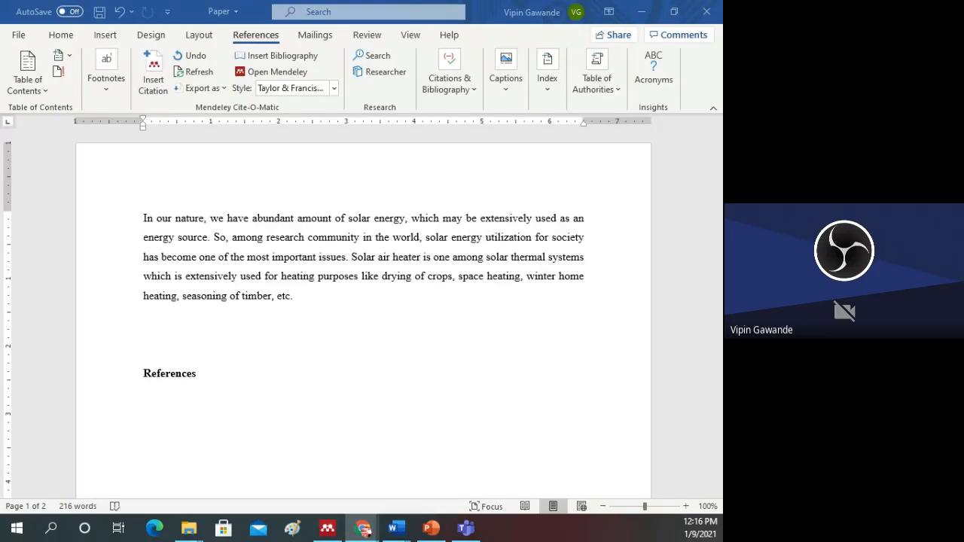
# Step: Insert a Mendeley citation after "solar energy" in the first sentence, searching by author surname and choosing the 2014 roughness geometries review
pyautogui.click(306, 237)
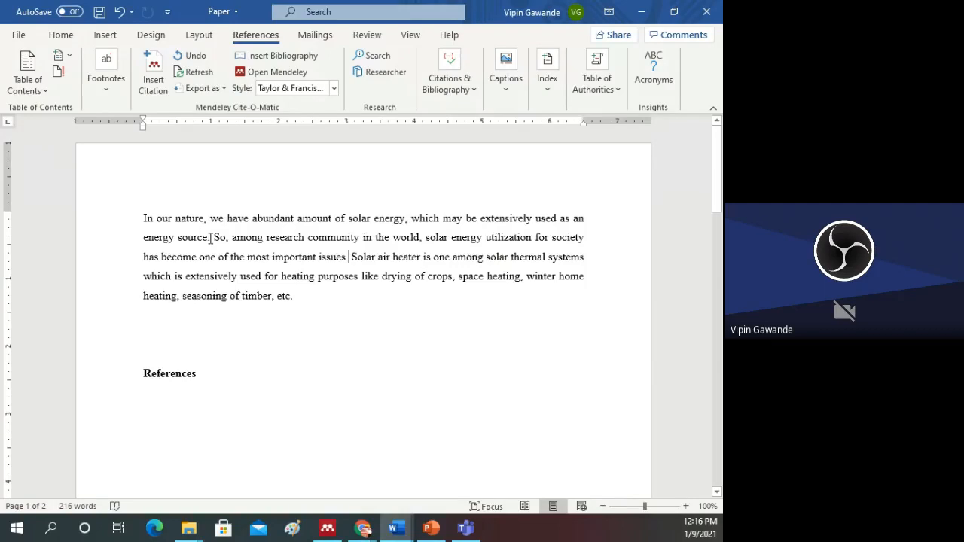
pyautogui.click(406, 223)
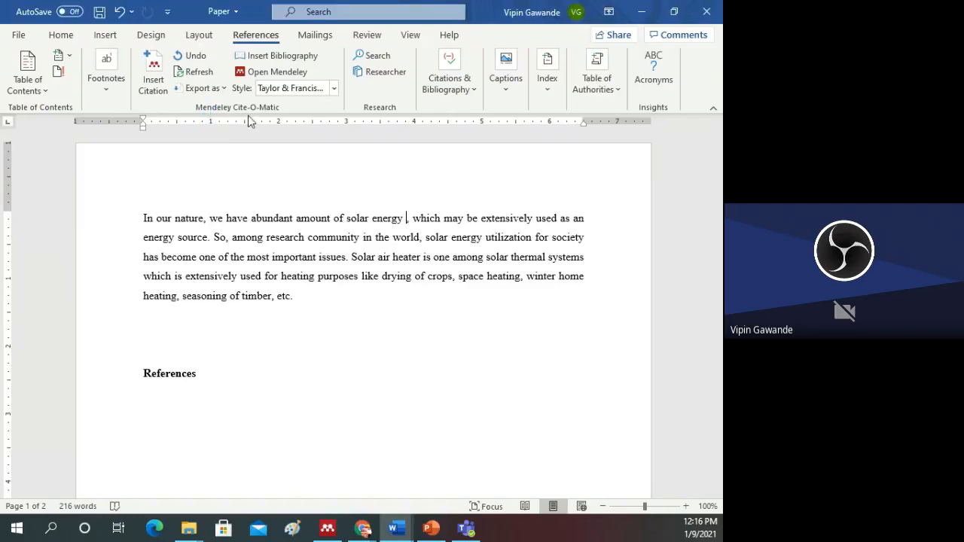
pyautogui.click(152, 83)
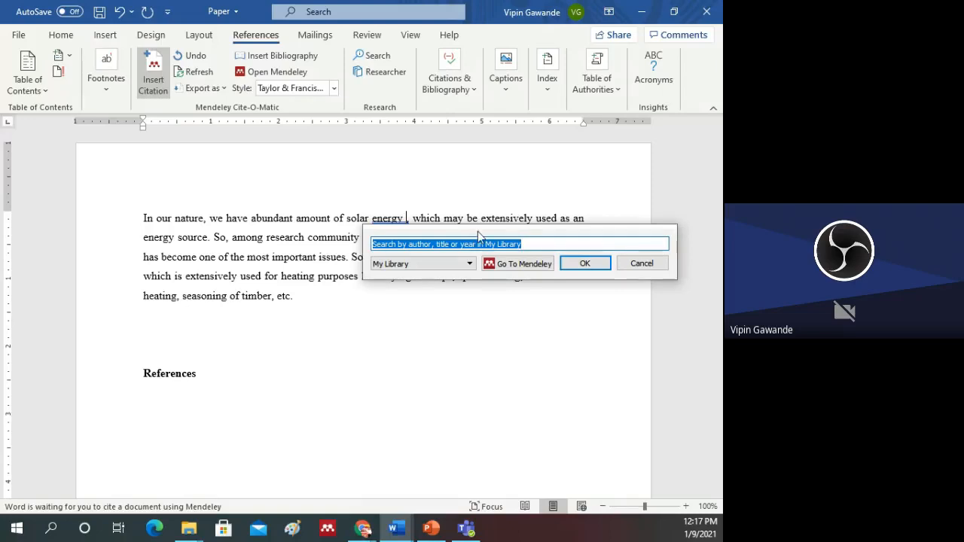
pyautogui.moveTo(478, 236); pyautogui.dragTo(334, 309)
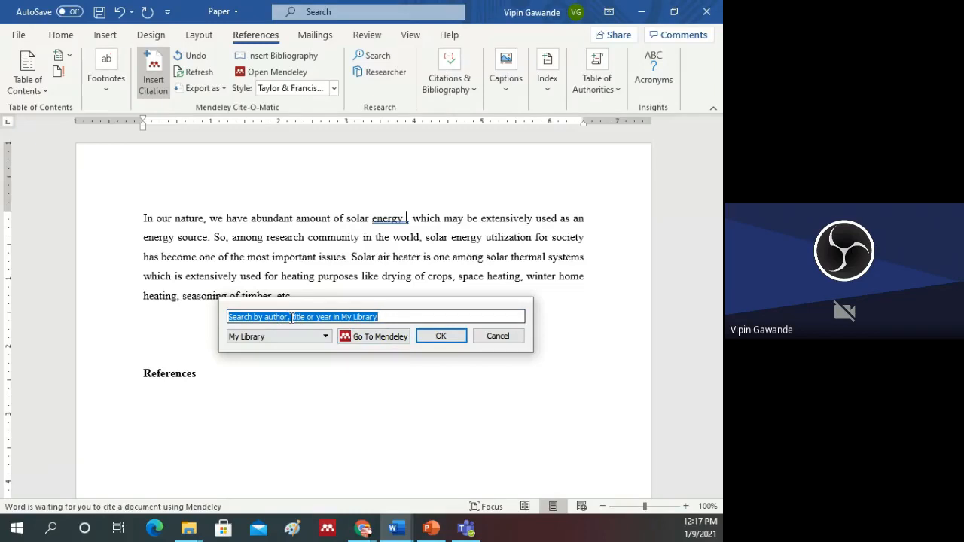
pyautogui.write('ga')
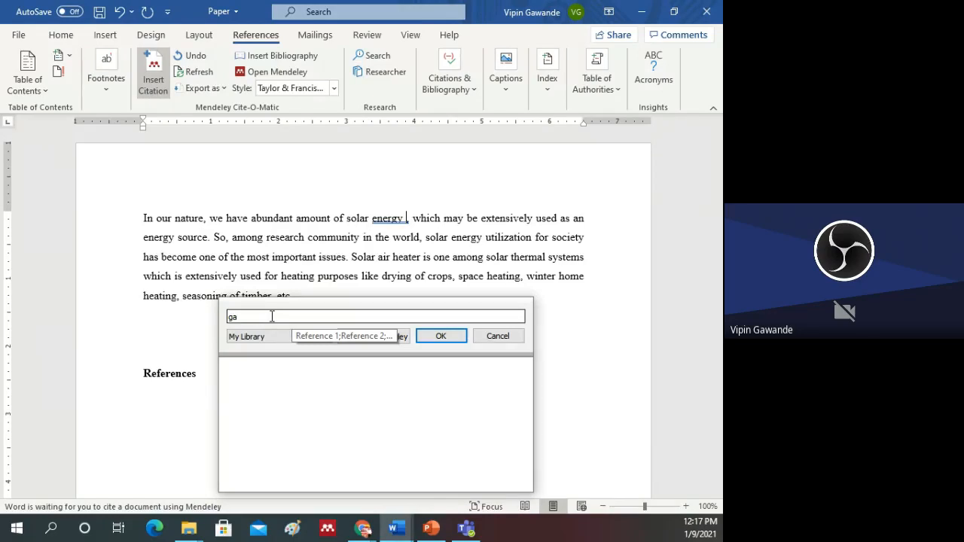
pyautogui.write('wande')
pyautogui.scroll(-3, 369, 377)
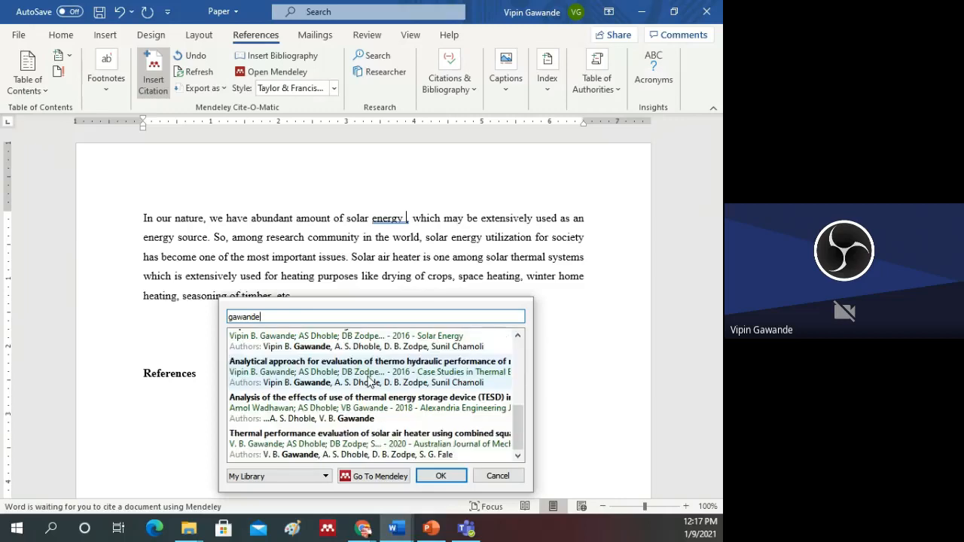
pyautogui.scroll(5, 369, 383)
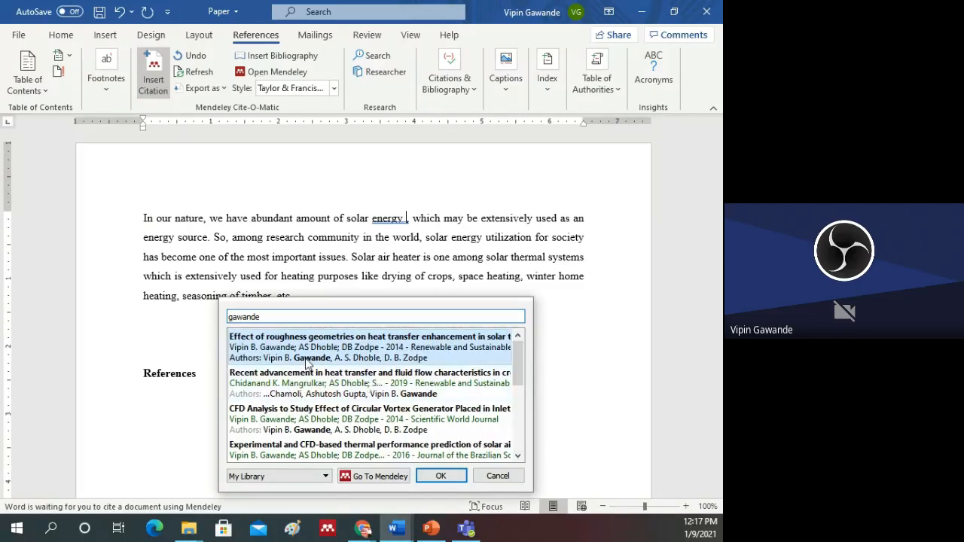
pyautogui.doubleClick(297, 348)
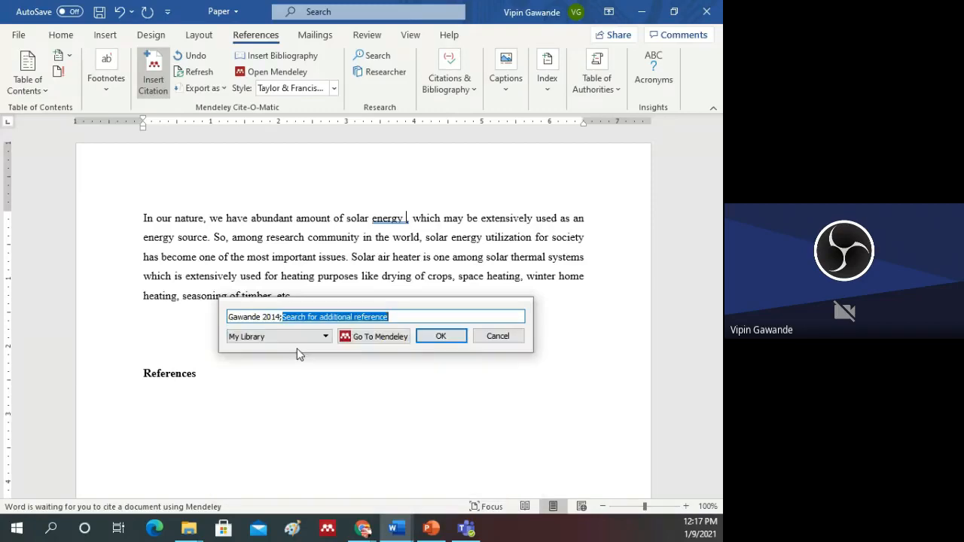
pyautogui.click(441, 339)
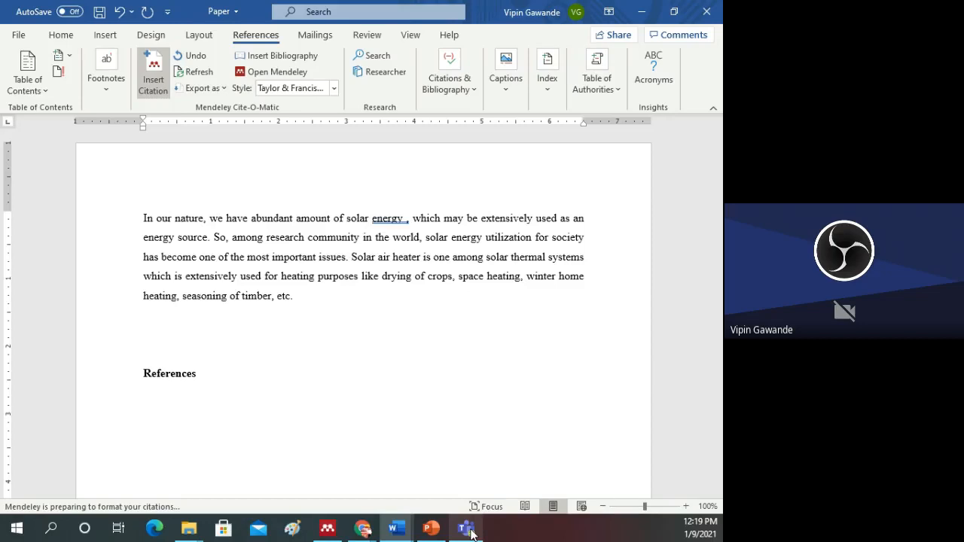
# Step: Close the Teams meeting window and place the cursor in the blank space above the References heading
pyautogui.moveTo(472, 533)
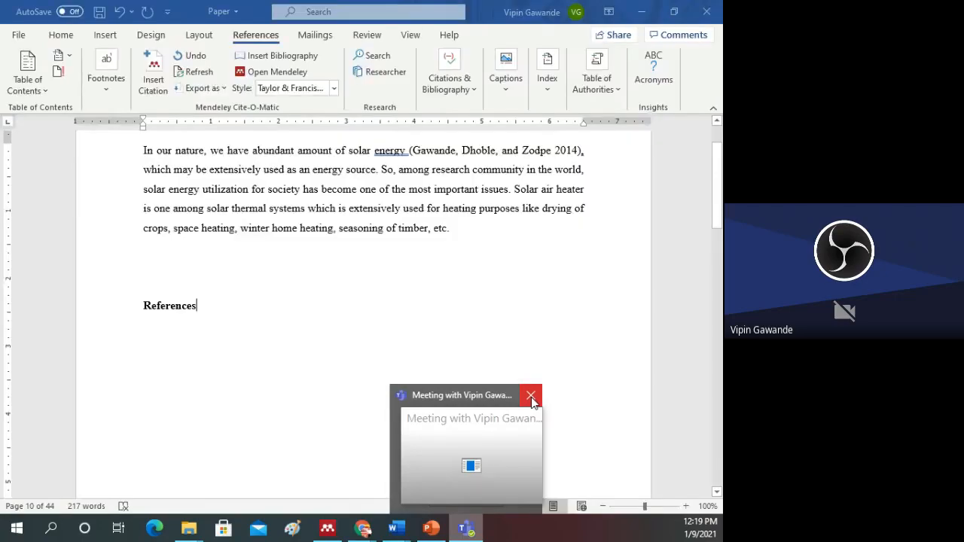
pyautogui.click(532, 399)
pyautogui.scroll(2, 519, 391)
pyautogui.click(482, 365)
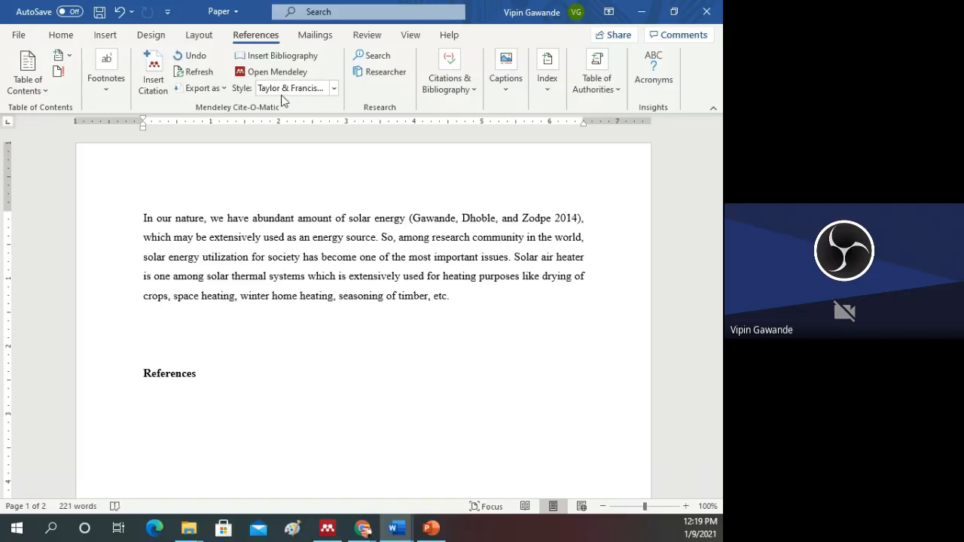
# Step: Set the citation style to Solar Energy and insert the bibliography below the References heading
pyautogui.click(334, 88)
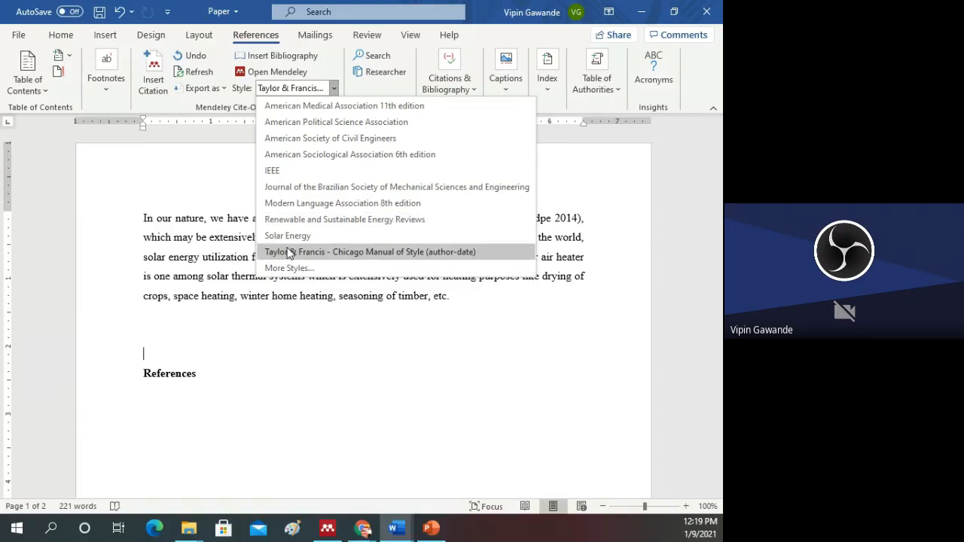
pyautogui.click(294, 237)
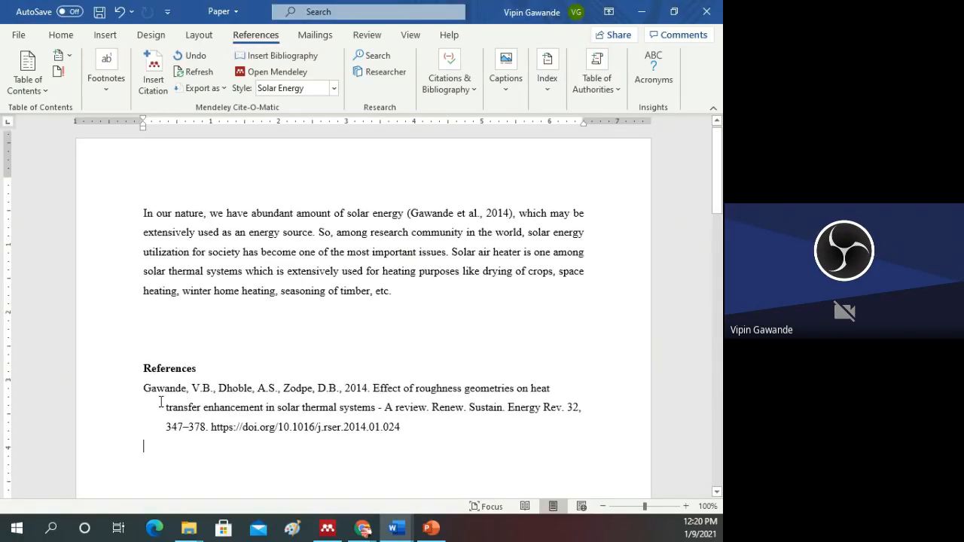
pyautogui.scroll(-2, 160, 403)
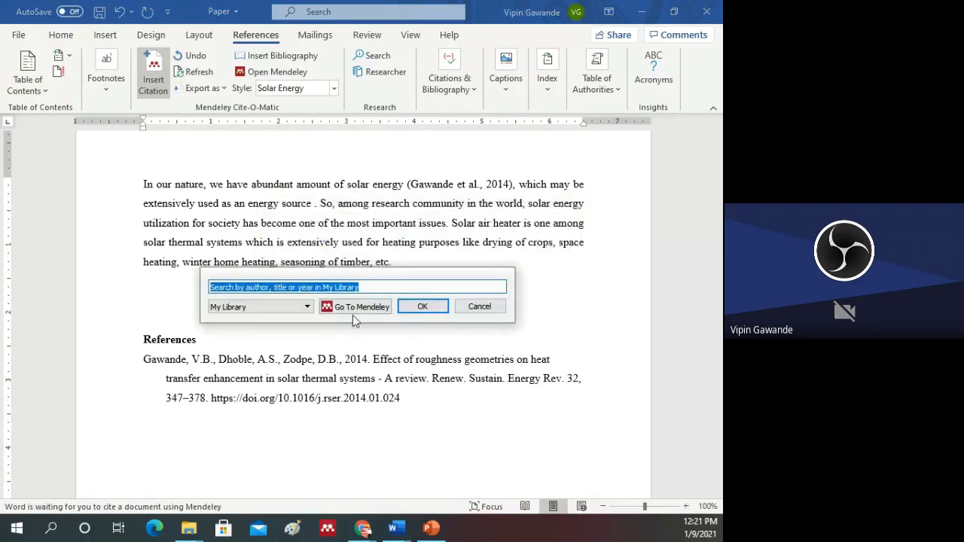
# Step: Cite the "IoT-solar energy powered smart farm irrigation system" paper after "energy source", picking it in Mendeley Desktop
pyautogui.click(358, 310)
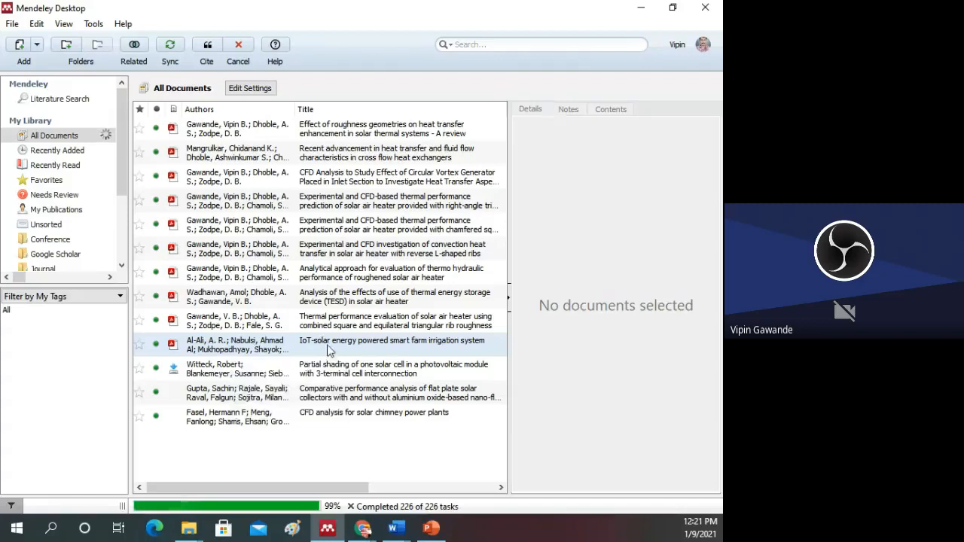
pyautogui.click(262, 352)
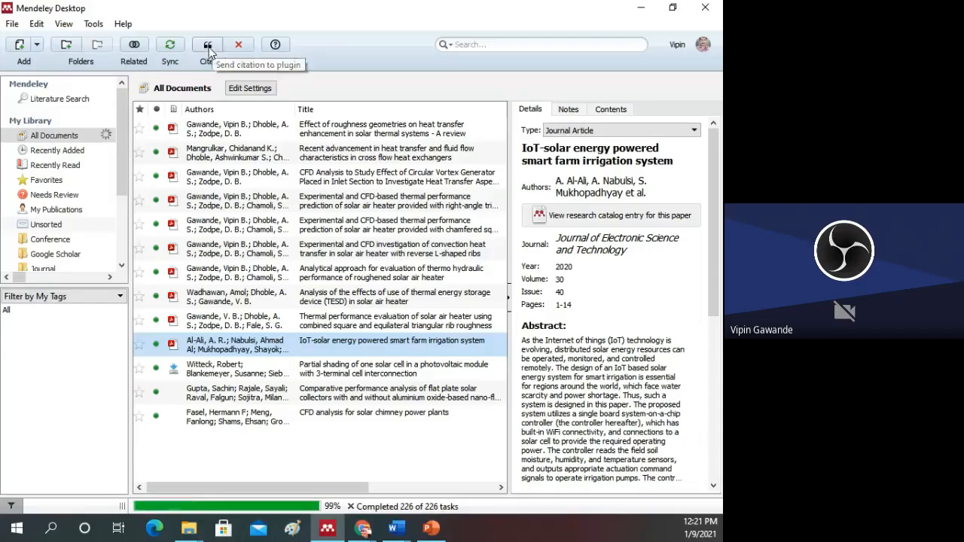
pyautogui.click(208, 47)
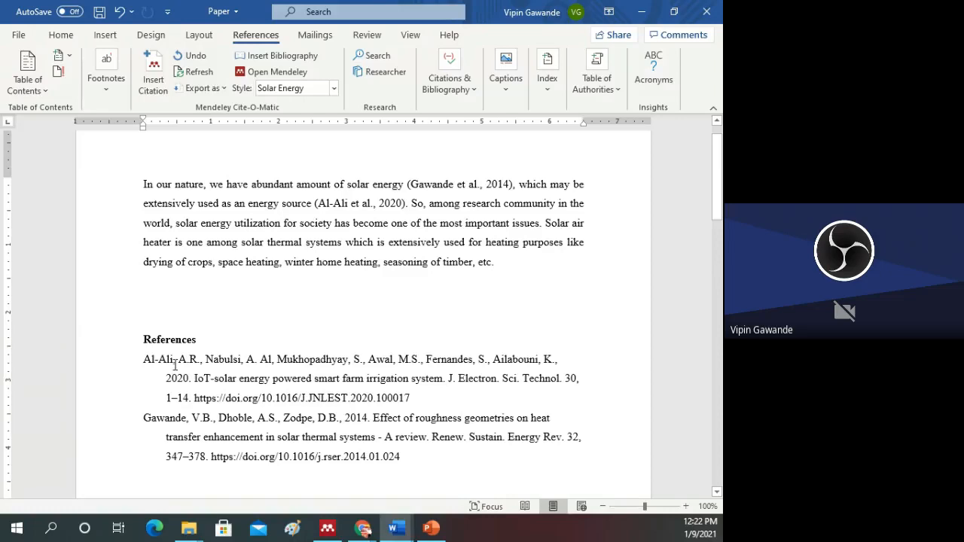
# Step: Cite the "CFD Analysis to Study Effect of Circular Vortex Generator" paper after "solar thermal systems" via Mendeley Desktop and return to Word
pyautogui.scroll(-1, 175, 364)
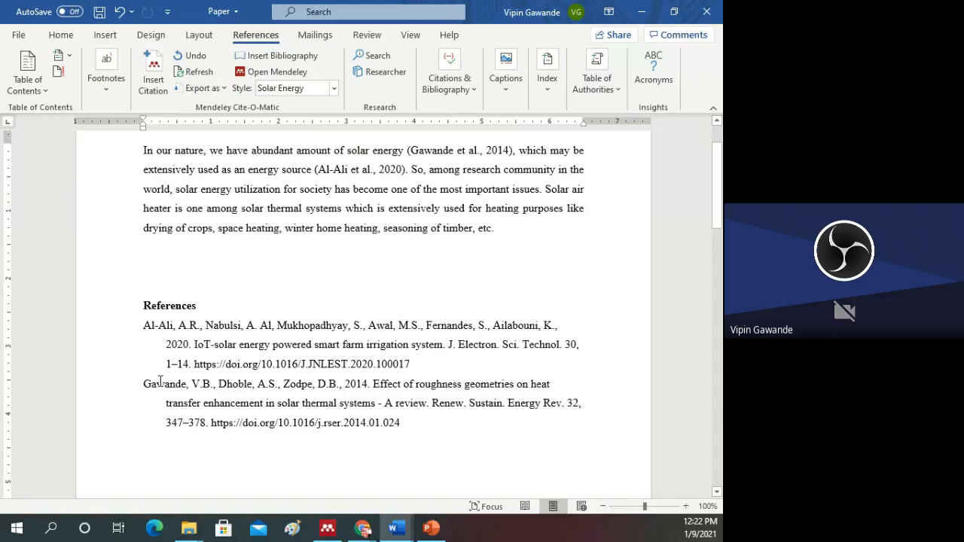
pyautogui.scroll(1, 301, 206)
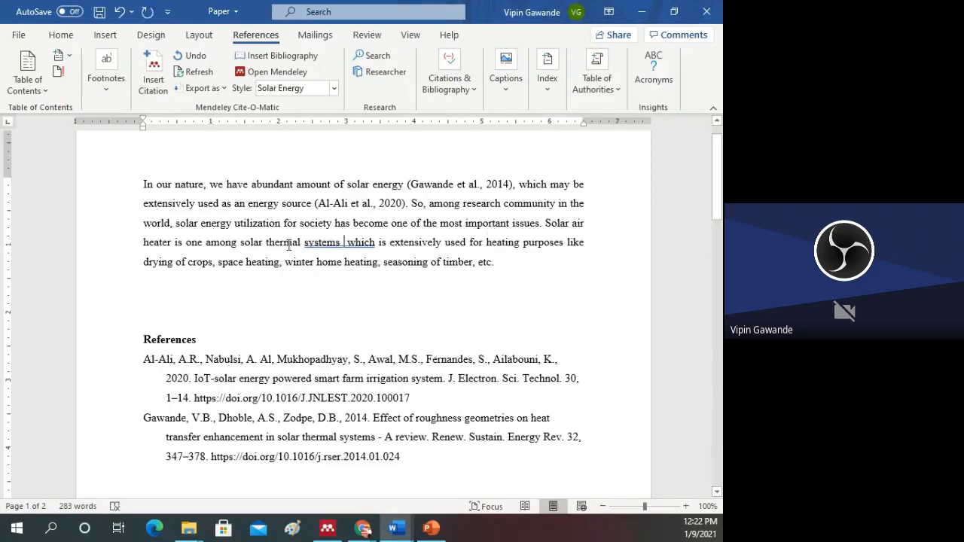
pyautogui.hotkey('alt', 'm')
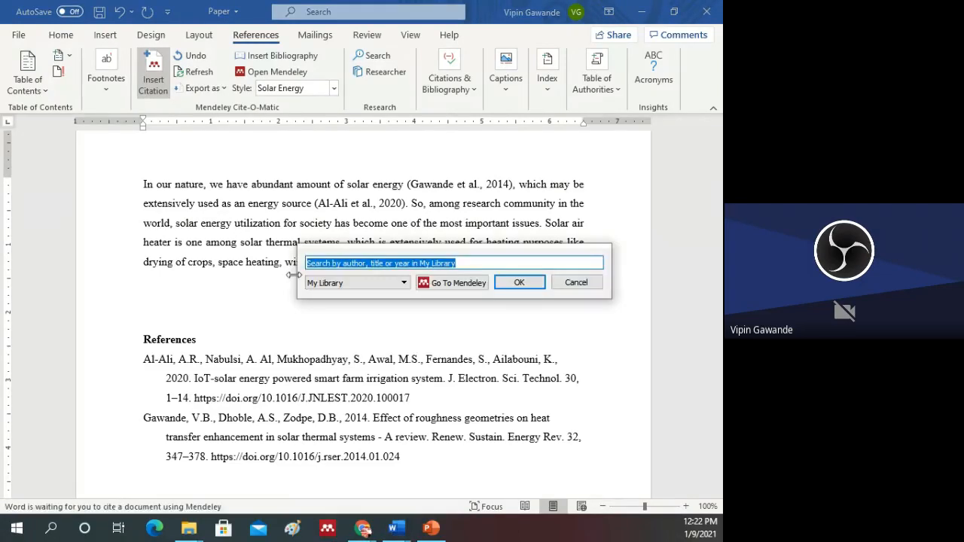
pyautogui.click(424, 290)
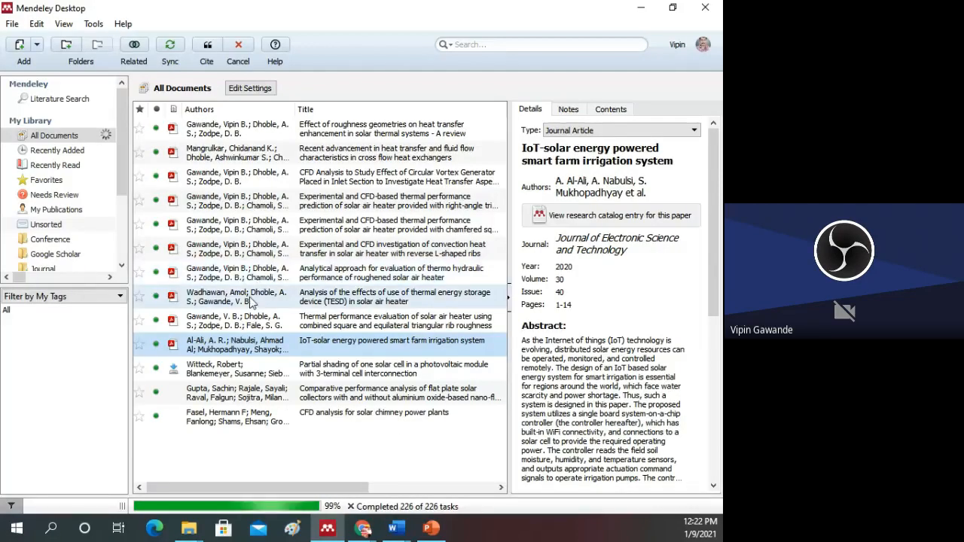
pyautogui.click(252, 302)
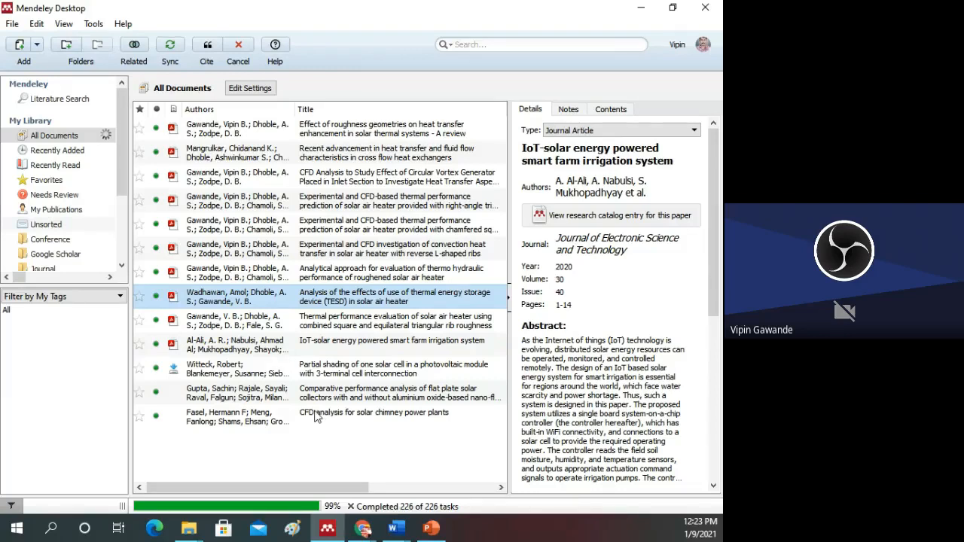
pyautogui.click(321, 186)
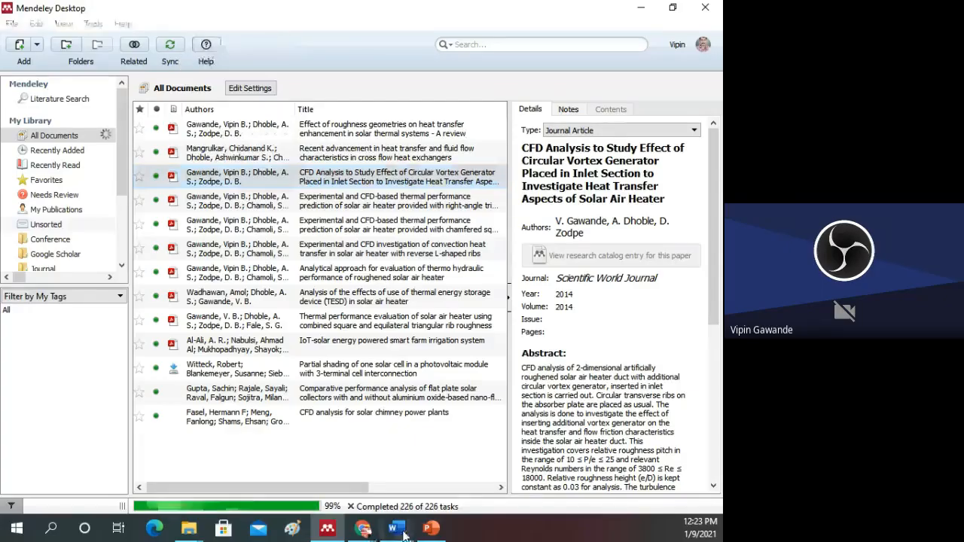
pyautogui.click(403, 535)
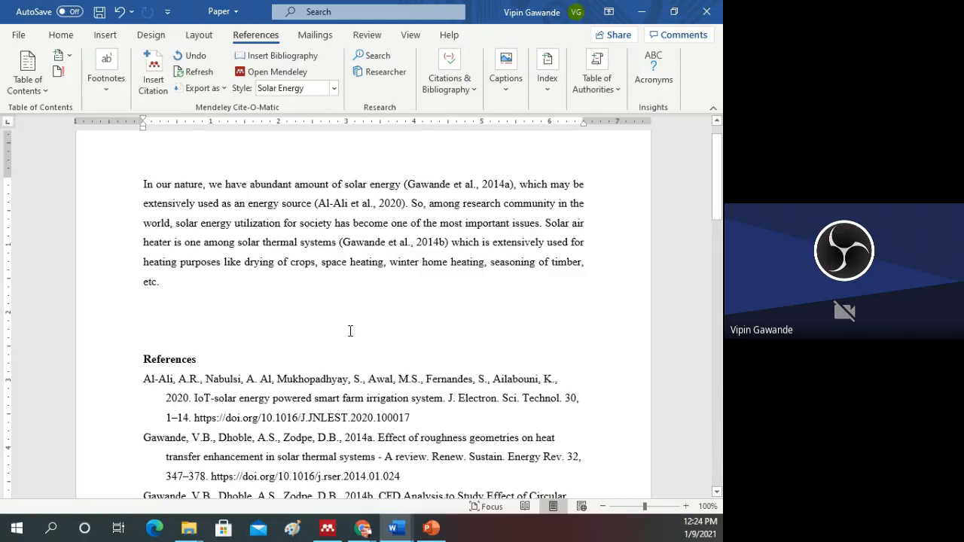
# Step: Change the citation style of the document to Renewable and Sustainable Energy Reviews
pyautogui.click(334, 88)
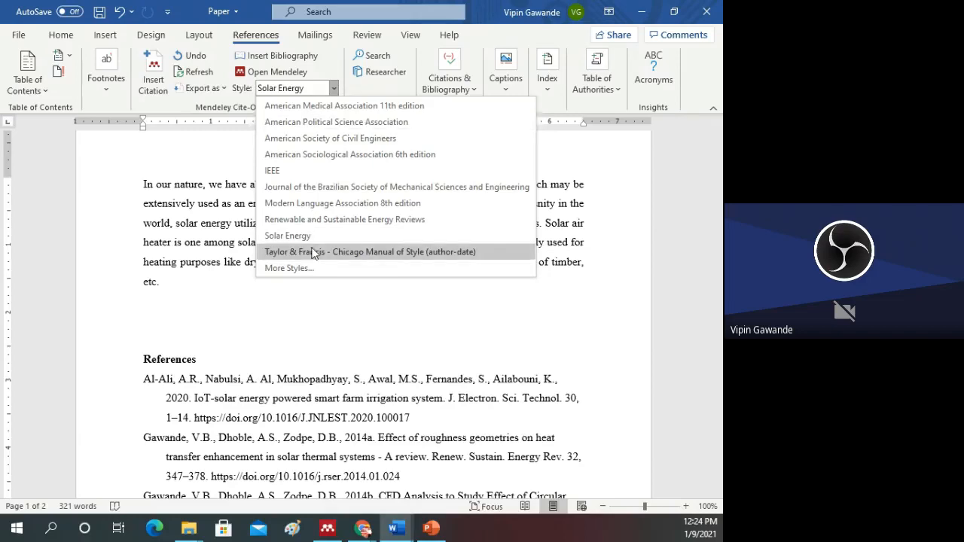
pyautogui.click(315, 253)
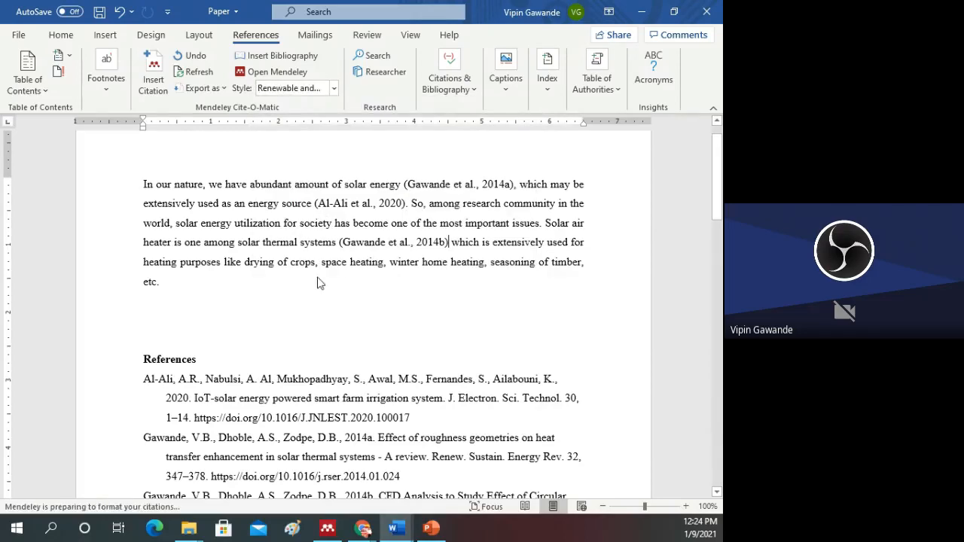
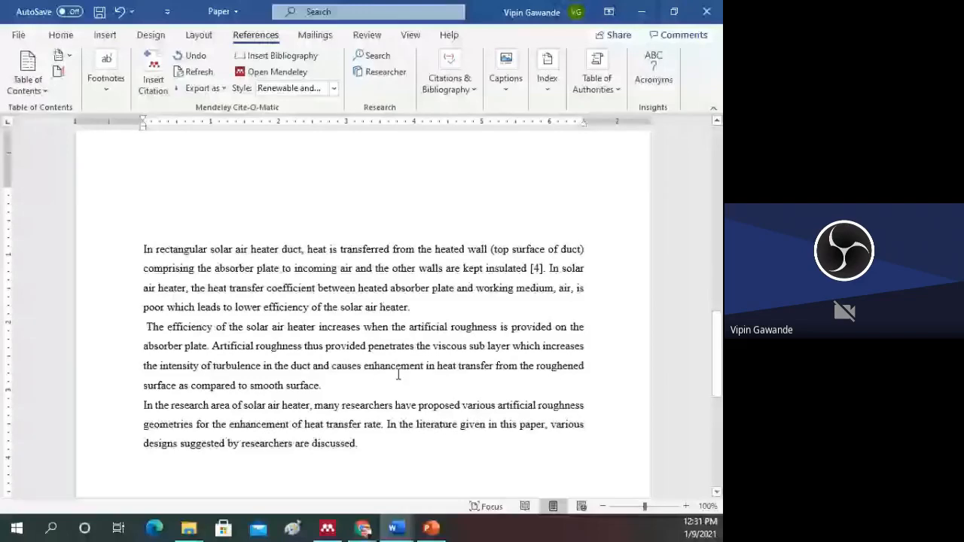
# Step: Add extra blank line space between the first paragraph and the References heading
pyautogui.scroll(10, 293, 326)
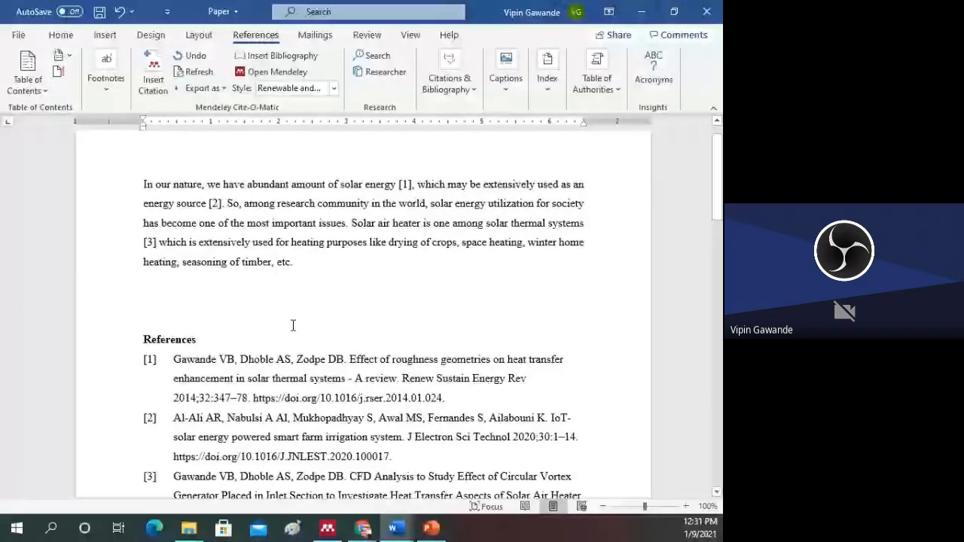
pyautogui.click(180, 298)
pyautogui.press('Return')
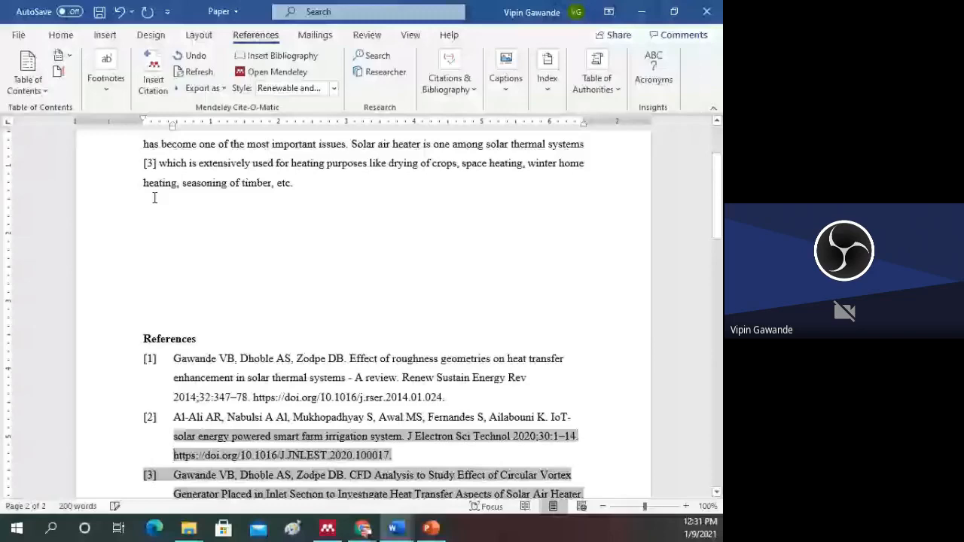
pyautogui.scroll(3, 155, 198)
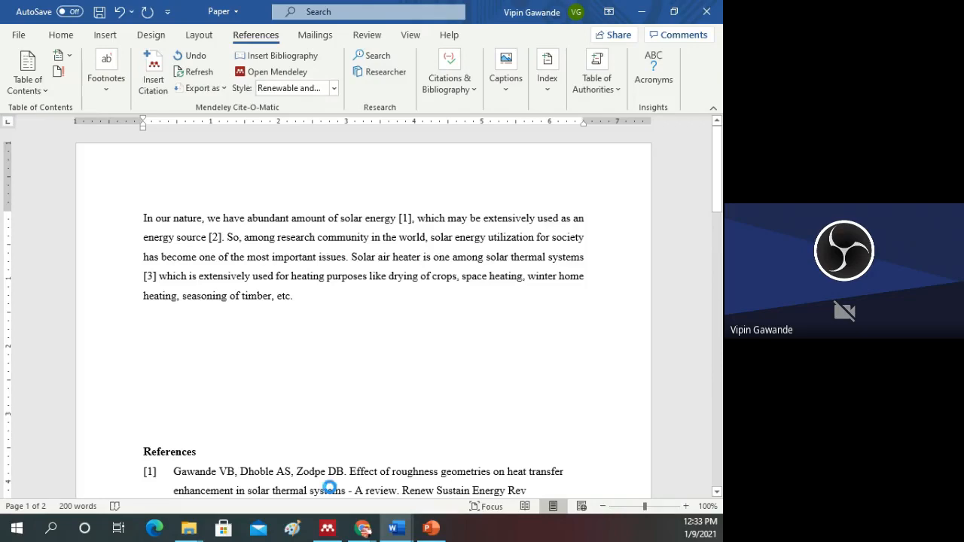
# Step: Switch to Chrome and close the Mendeley Reference Manager and Google Scholar library tabs
pyautogui.moveTo(363, 527)
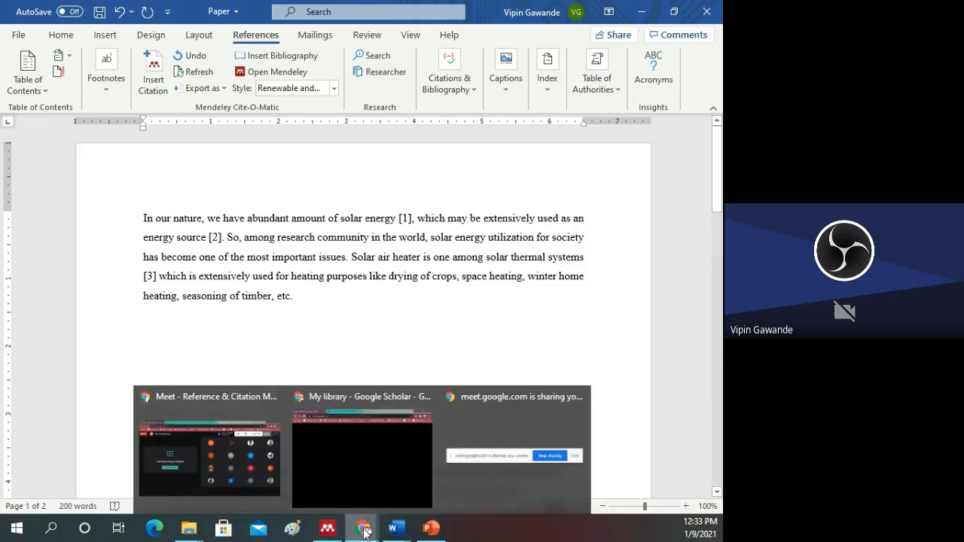
pyautogui.click(380, 467)
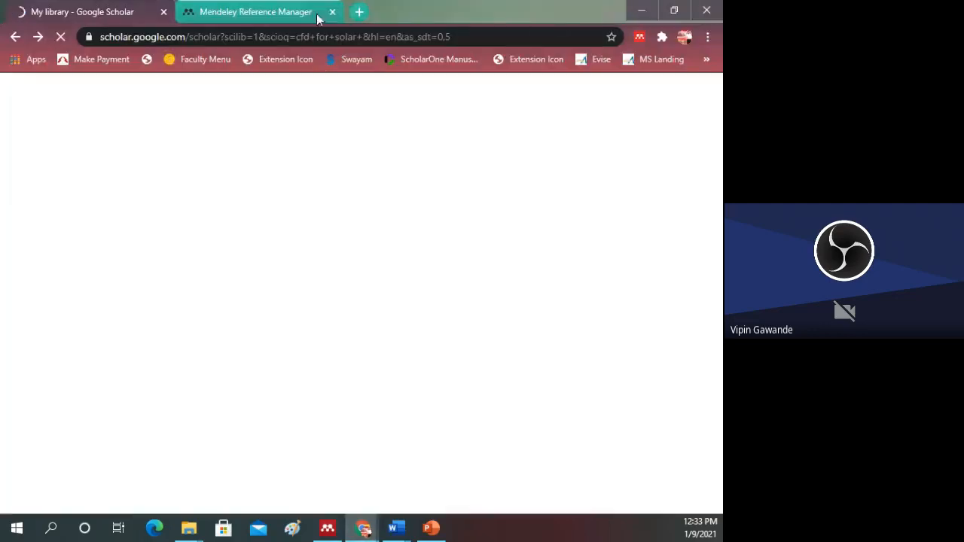
pyautogui.click(332, 13)
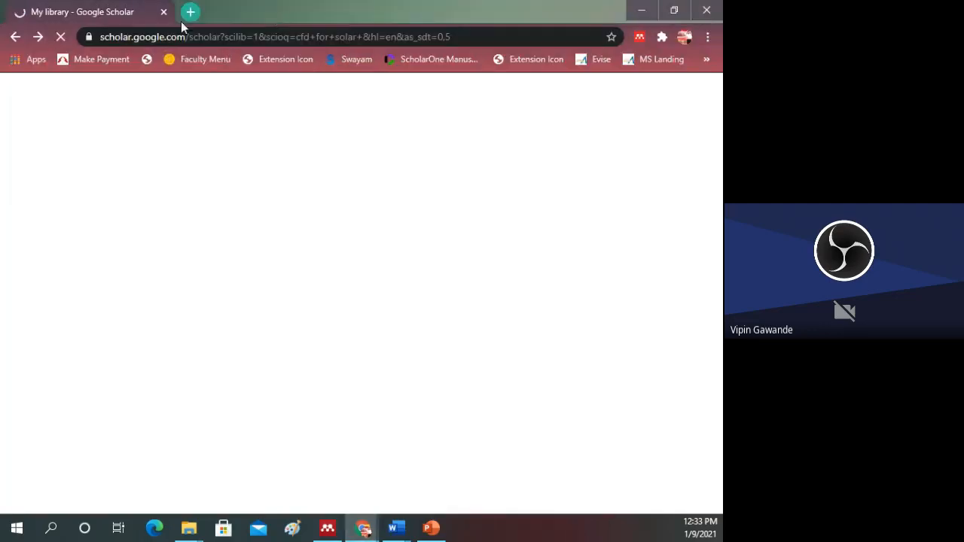
pyautogui.click(164, 13)
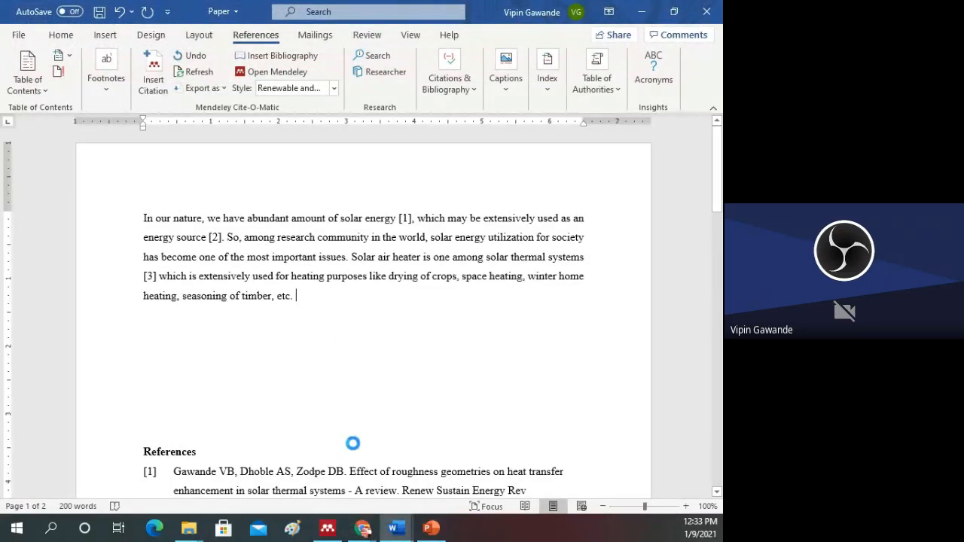
pyautogui.click(362, 534)
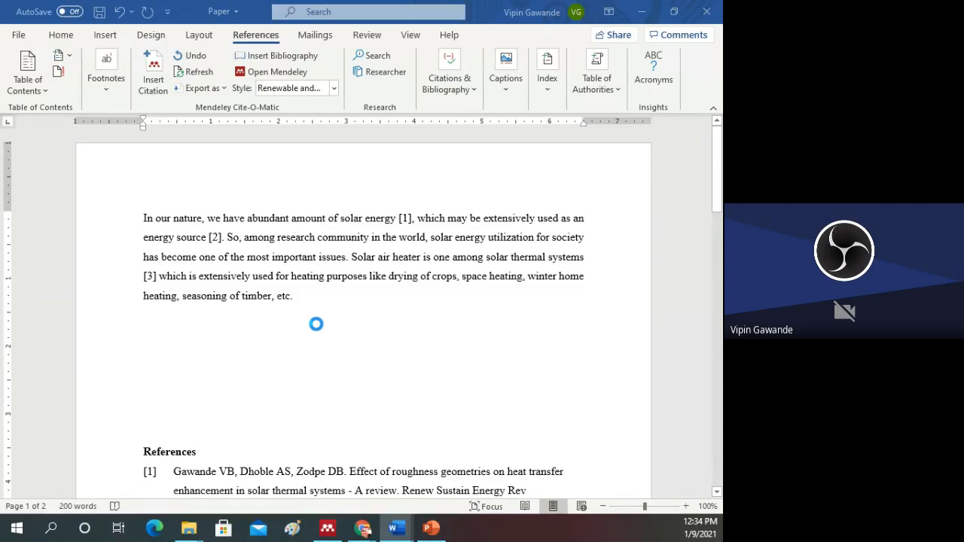
# Step: View the MyThesis folder in a maximized File Explorer window and return to Word
pyautogui.moveTo(189, 527)
pyautogui.click(264, 455)
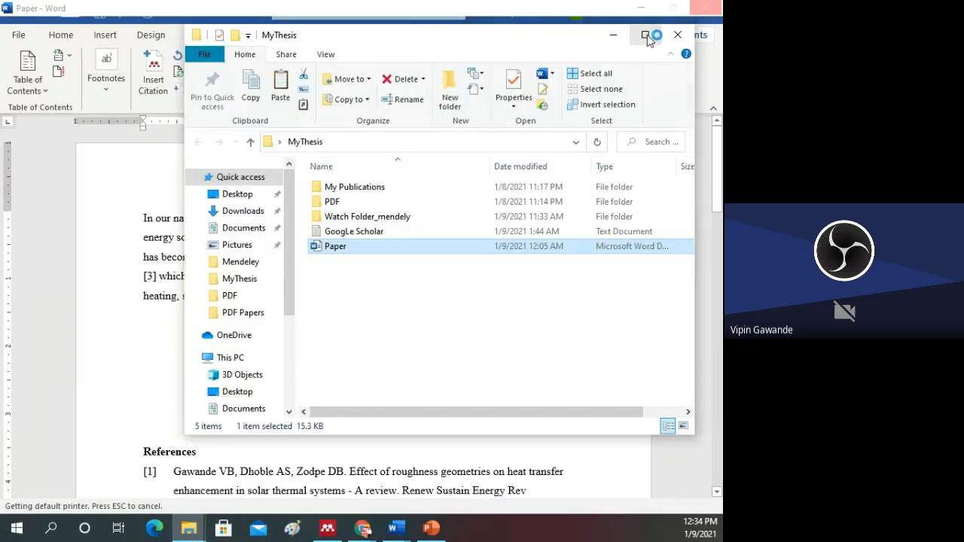
pyautogui.click(645, 35)
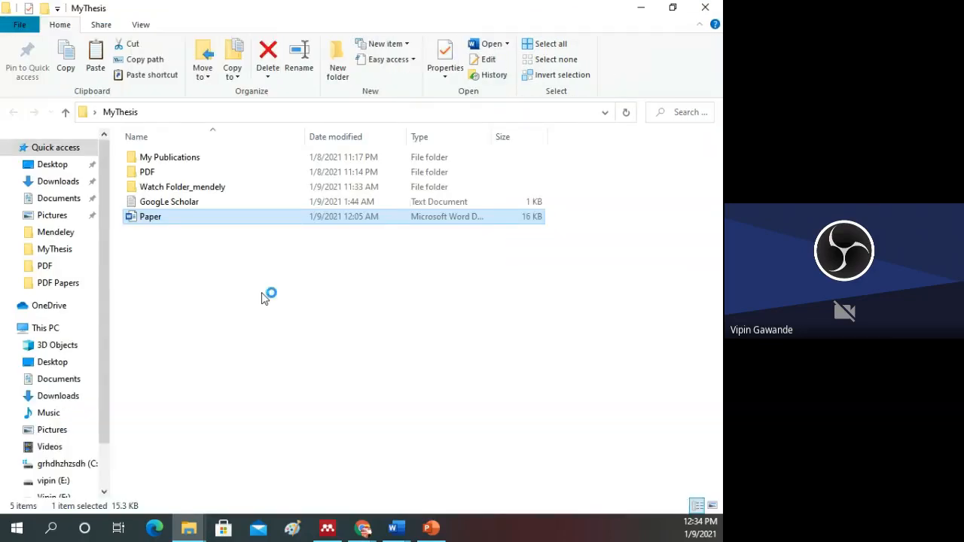
pyautogui.click(250, 297)
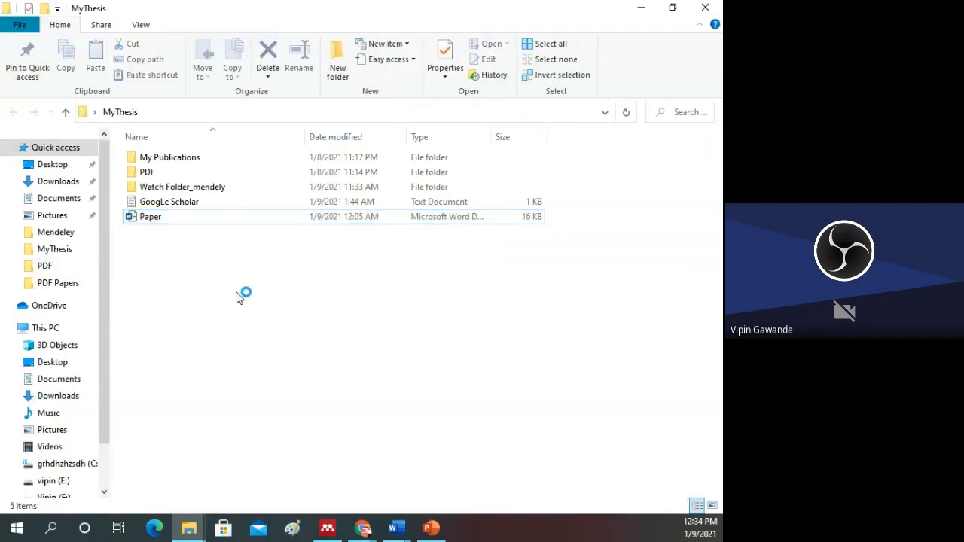
pyautogui.rightClick(235, 291)
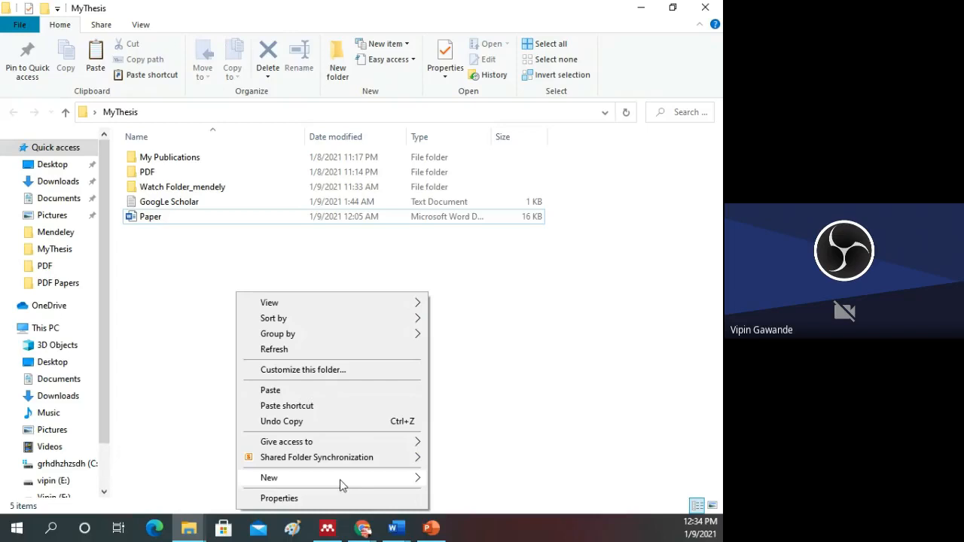
pyautogui.click(402, 531)
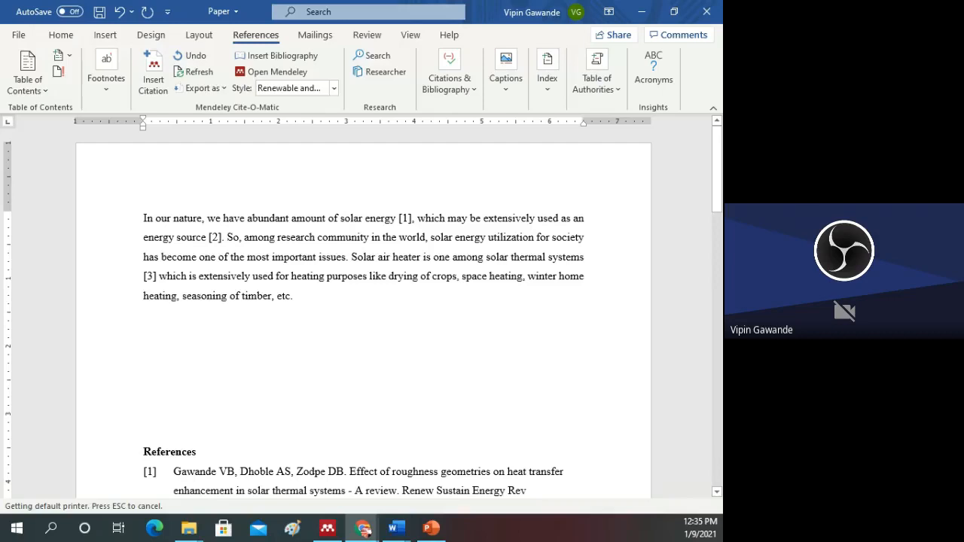
# Step: Try pasting the copied IoT-solar energy PDF at the end of the first paragraph, and remove the embedded object
pyautogui.hotkey('alt', 'Tab')
pyautogui.hotkey('alt', 'Tab')
pyautogui.hotkey('ctrl', 'v')
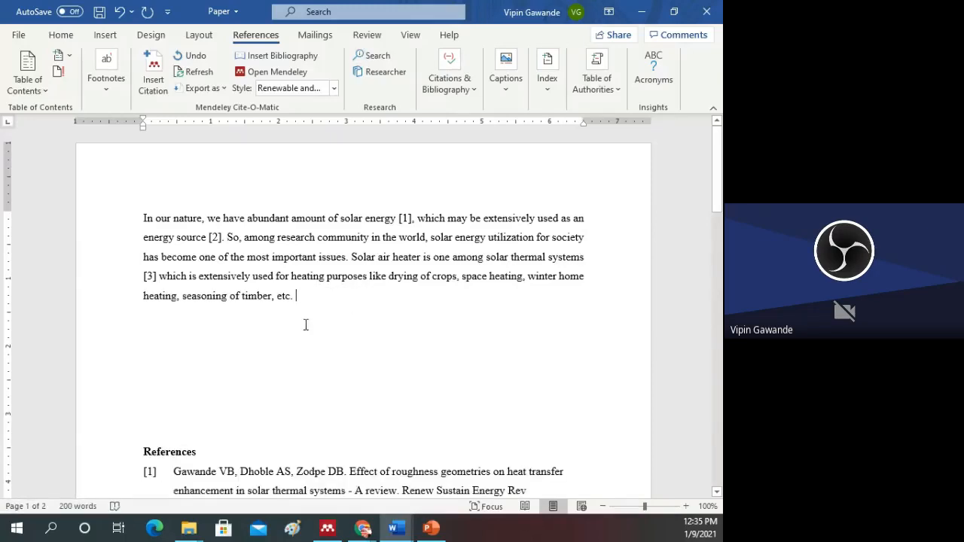
pyautogui.scroll(-10, 311, 338)
pyautogui.scroll(-4, 317, 352)
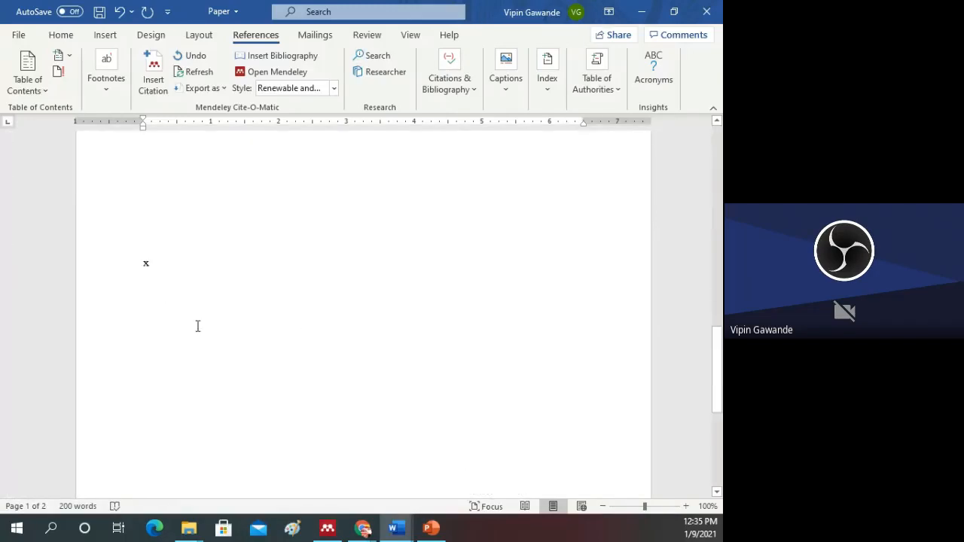
pyautogui.hotkey('ctrl', 'z')
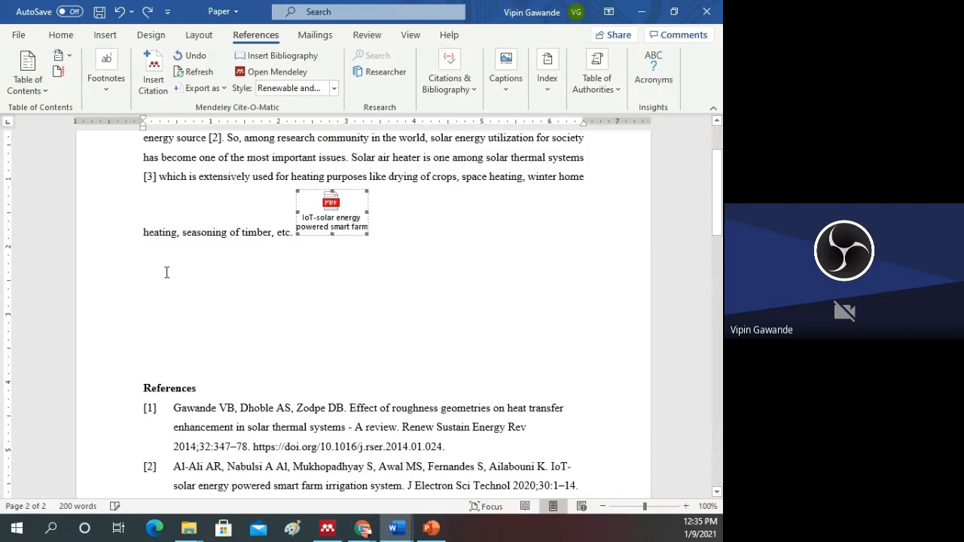
pyautogui.press('Delete')
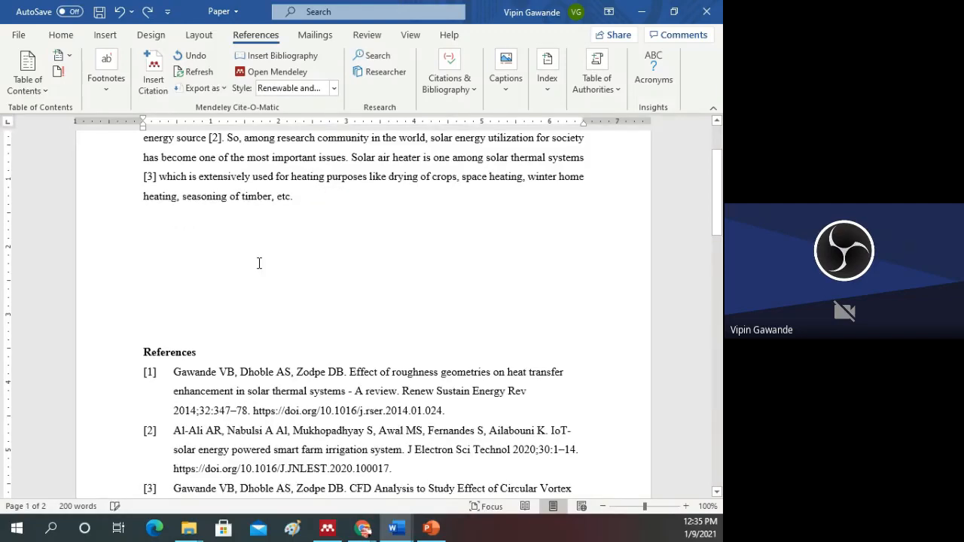
# Step: Delete the stray "x" and its leftover blank line on the page after the References list
pyautogui.scroll(-5, 267, 301)
pyautogui.scroll(-4, 272, 314)
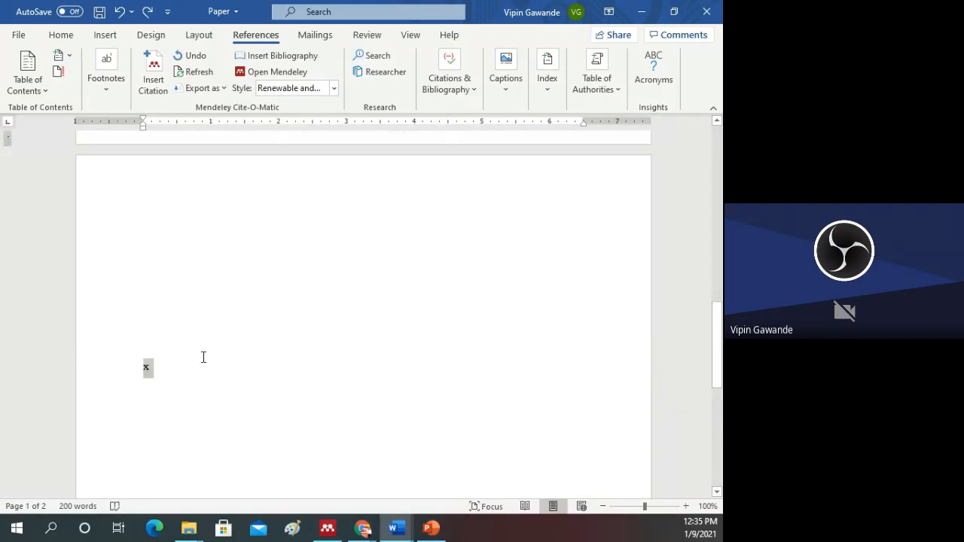
pyautogui.press('Delete')
pyautogui.scroll(3, 215, 350)
pyautogui.press('BackSpace')
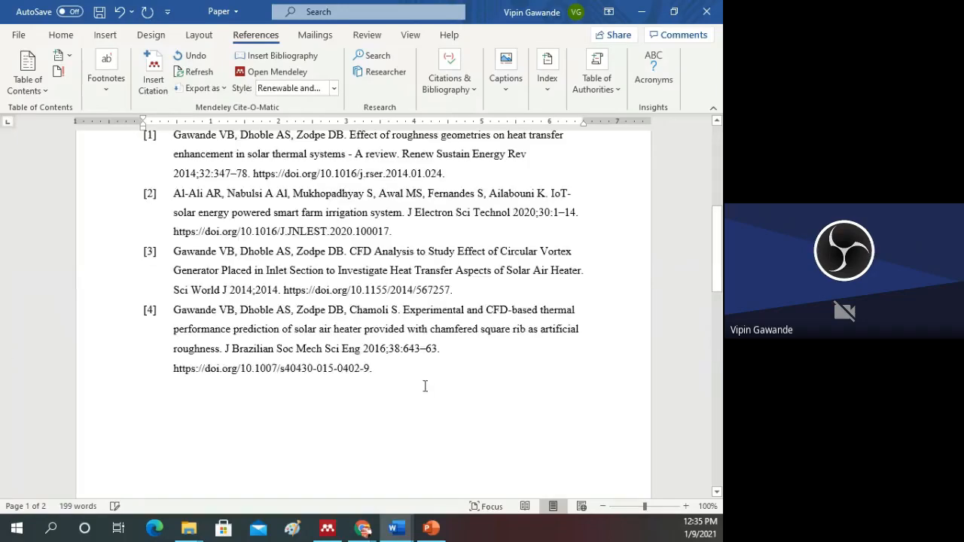
# Step: Start a new line below the first paragraph with the placeholder text "Whwklwj k l;kkkd"
pyautogui.scroll(7, 232, 303)
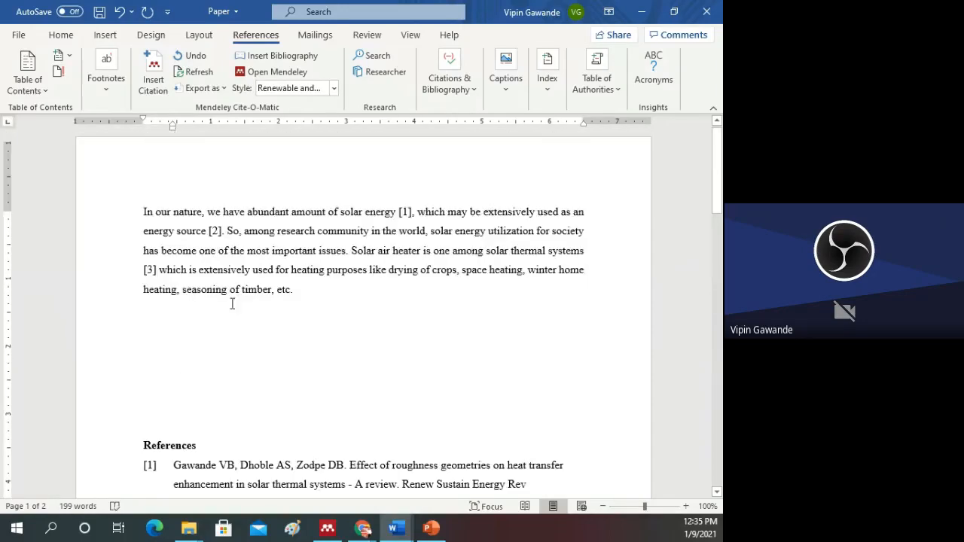
pyautogui.click(317, 303)
pyautogui.press('Return')
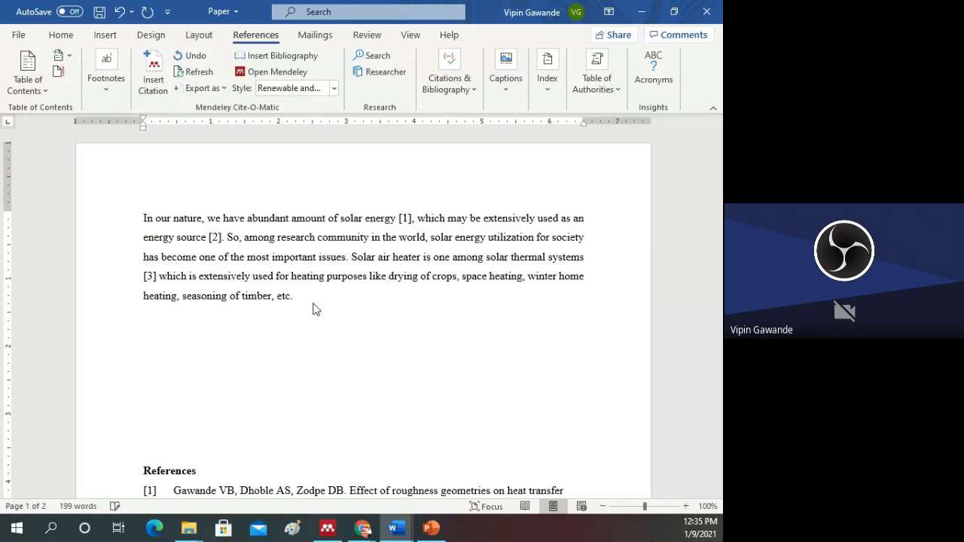
pyautogui.write('Whwklwj k l;kkkd')
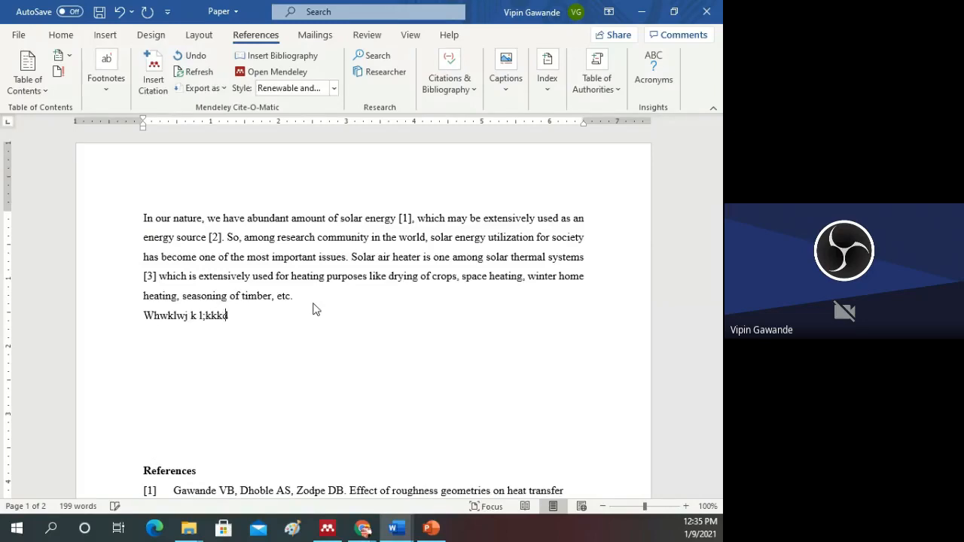
# Step: Add "fefefef" to the placeholder line and cite the "Thermal performance evaluation of solar air heater" and "IoT-solar energy" papers together via Mendeley Desktop
pyautogui.click(153, 79)
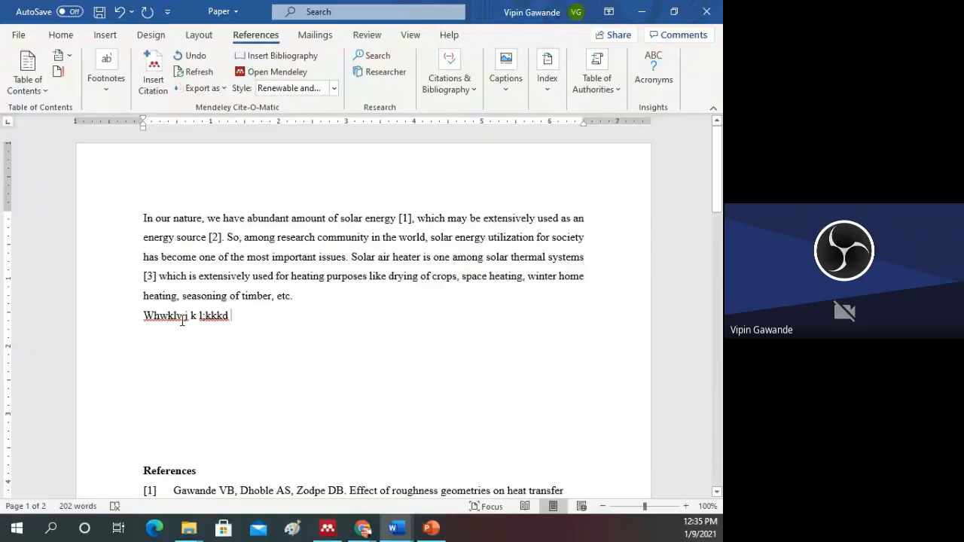
pyautogui.write('fefefef')
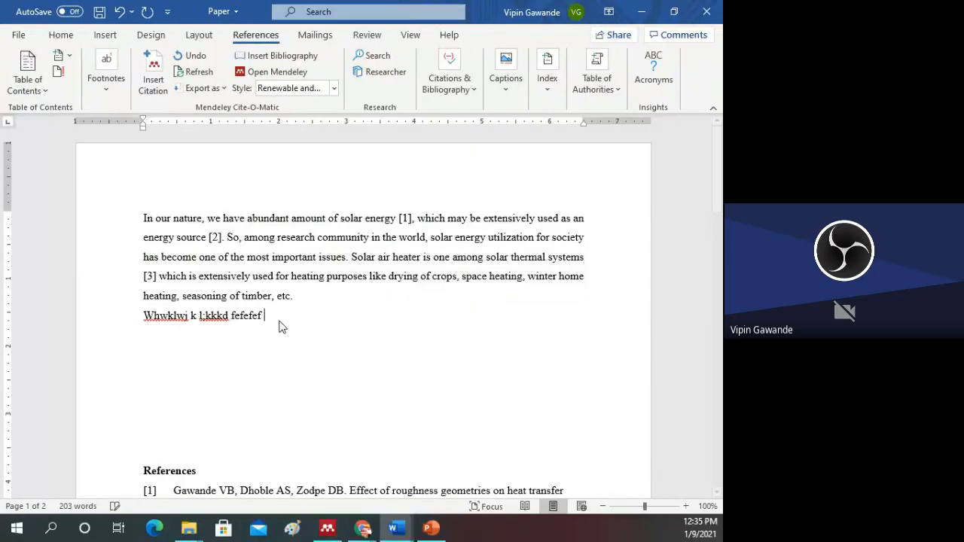
pyautogui.click(153, 73)
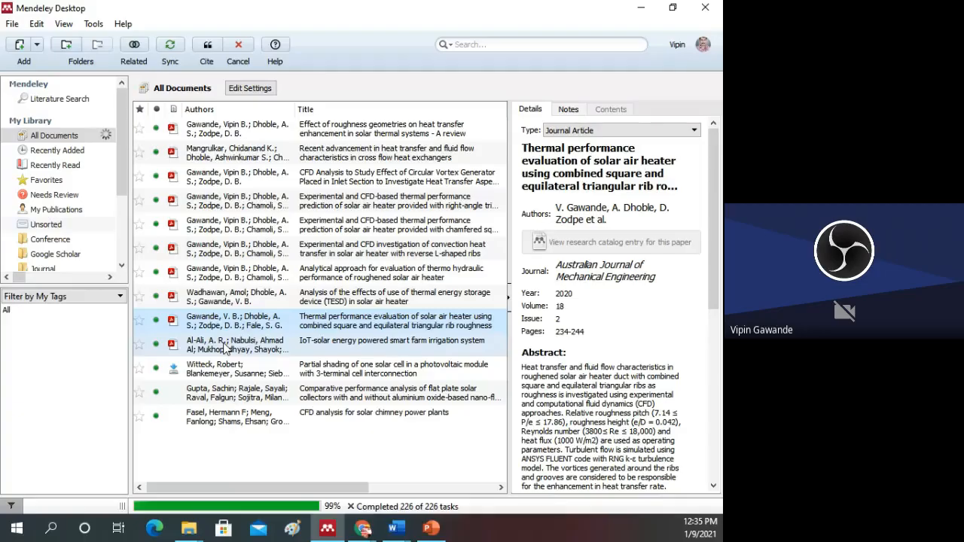
pyautogui.keyDown('ctrl'); pyautogui.click(224, 349); pyautogui.keyUp('ctrl')
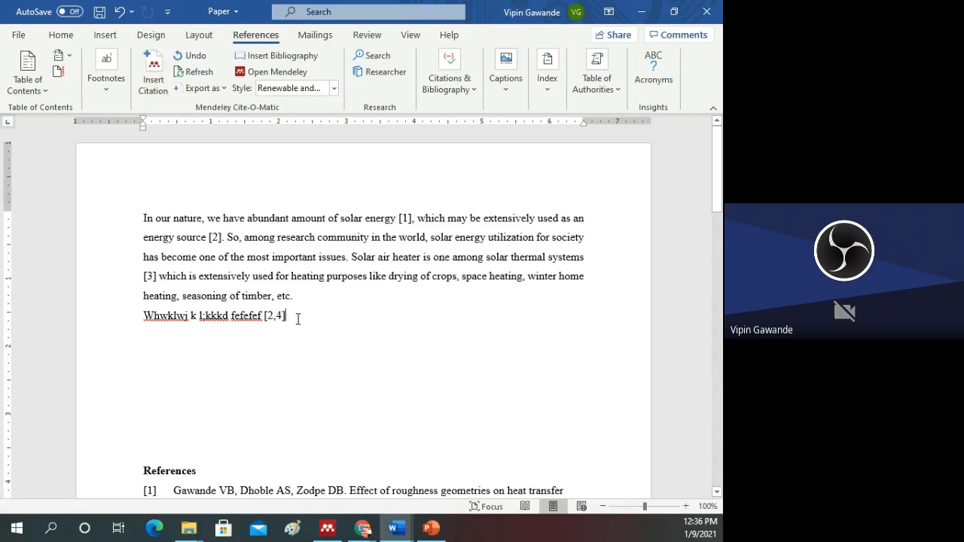
# Step: Continue the placeholder line after the double citation with "jkjhskh ksaklsjlksla sbbbb" and check the References list
pyautogui.write('jkjhskh ksaklsjlksla ')
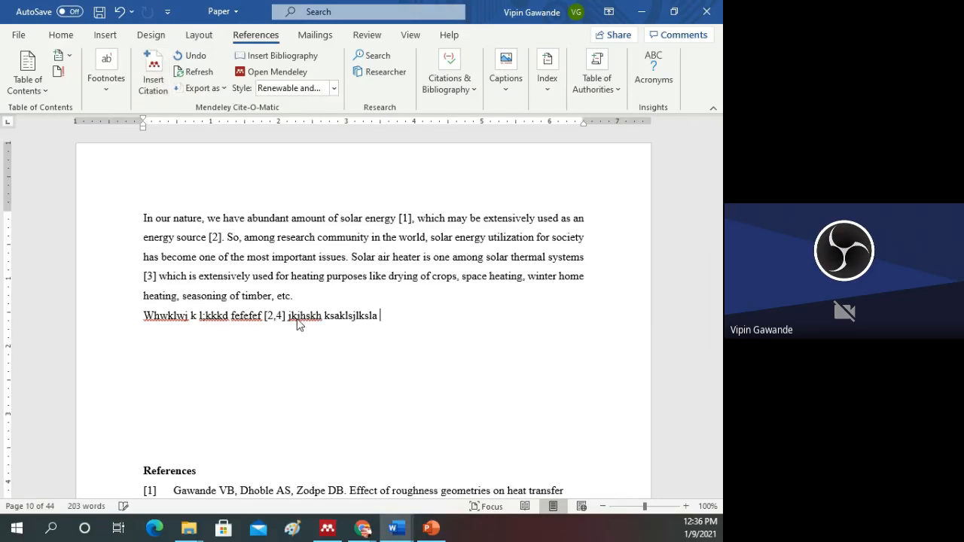
pyautogui.write('s')
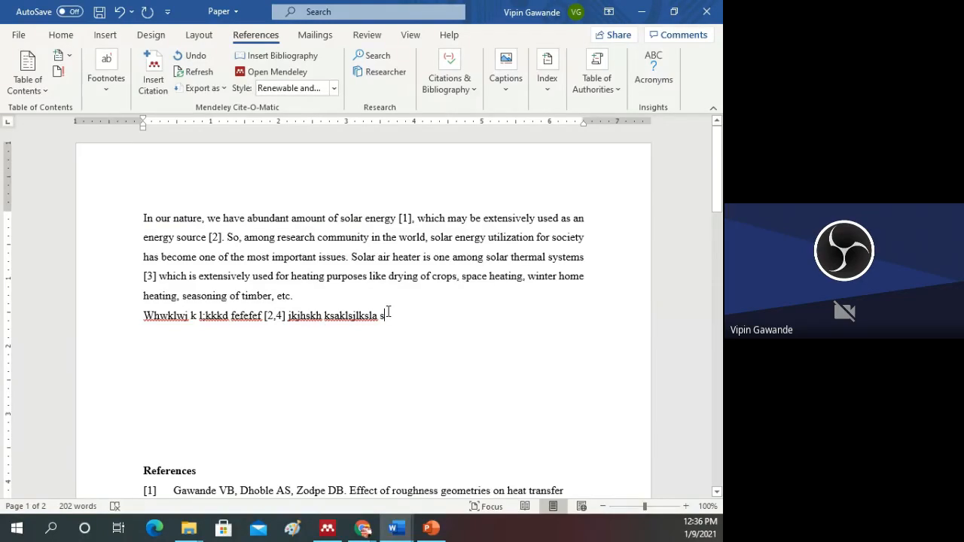
pyautogui.write('bbbb')
pyautogui.scroll(-7, 281, 344)
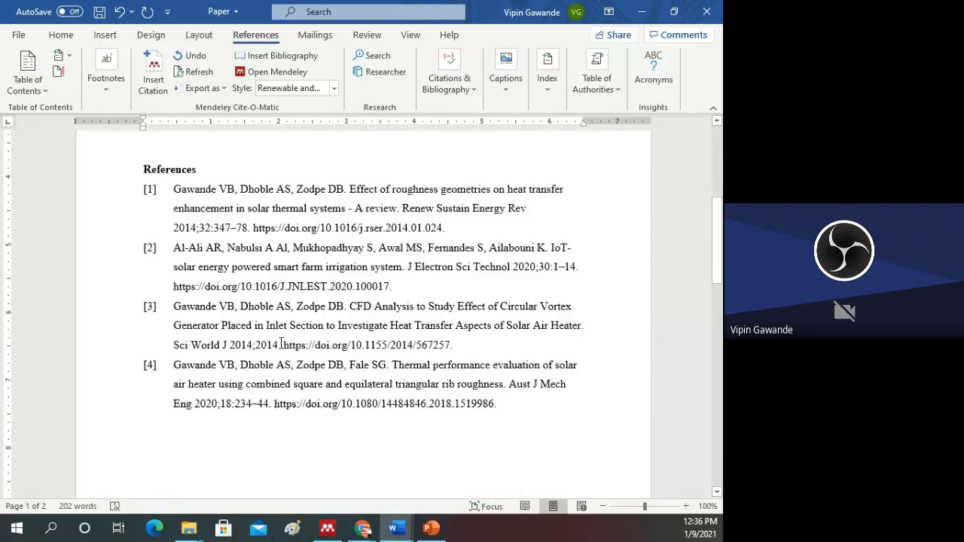
pyautogui.scroll(7, 281, 343)
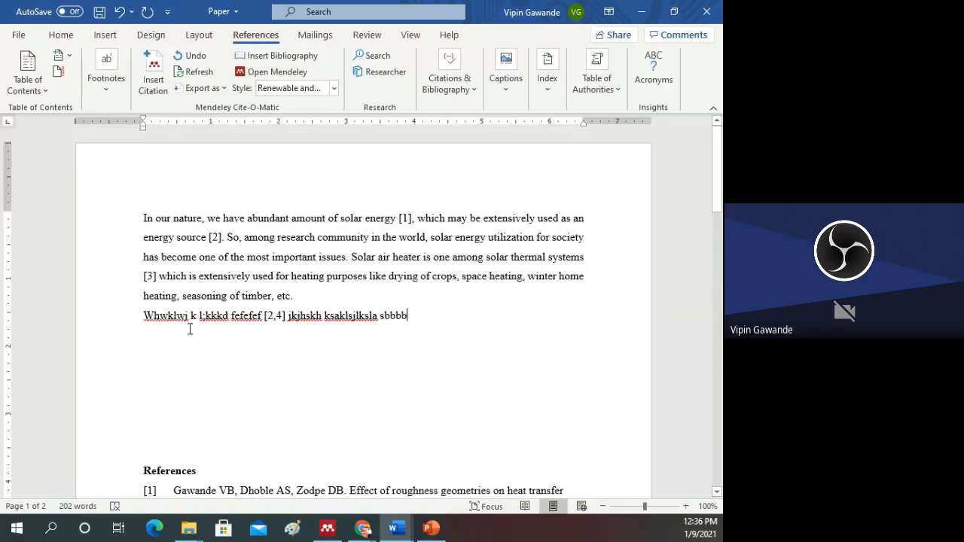
# Step: Delete the [1] citation after "solar energy" together with the space before the comma
pyautogui.click(412, 218)
pyautogui.doubleClick(409, 219)
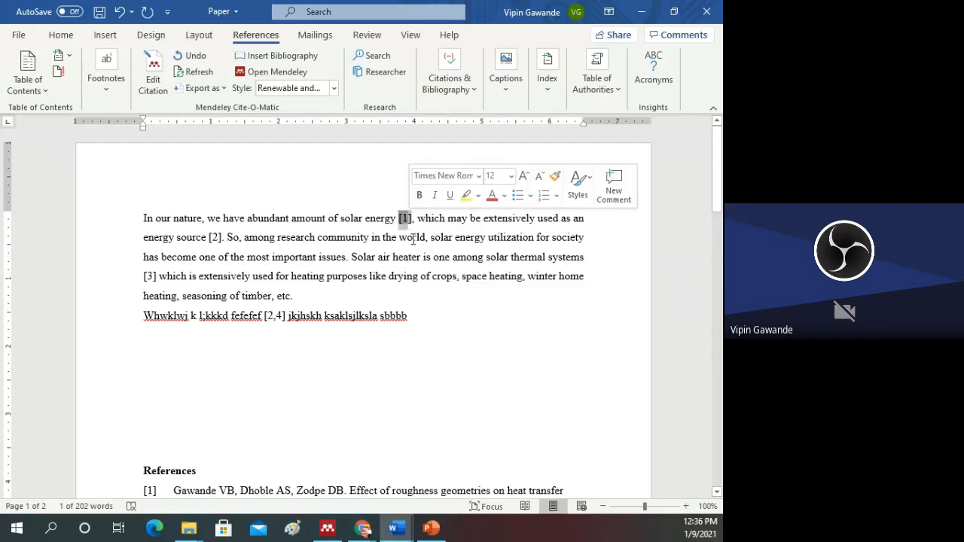
pyautogui.press('Delete')
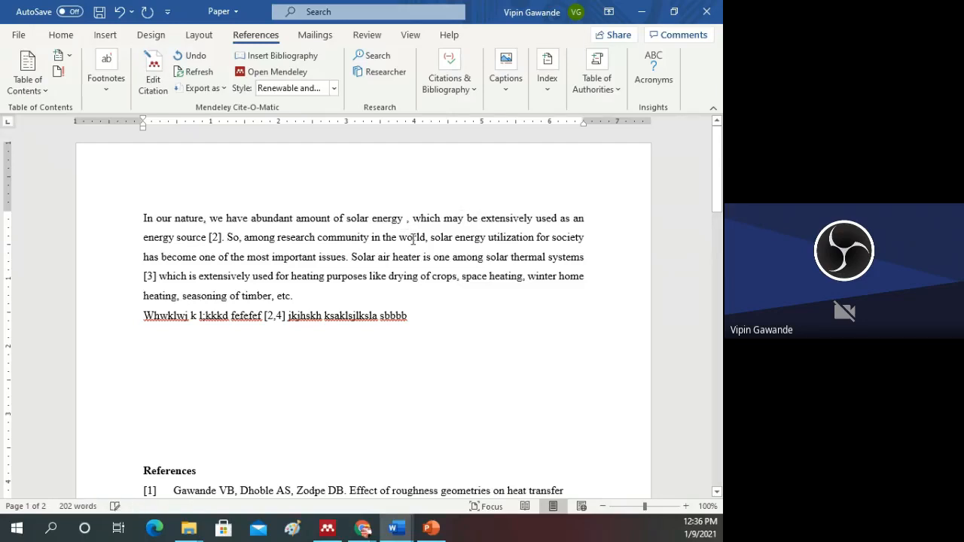
pyautogui.press('BackSpace')
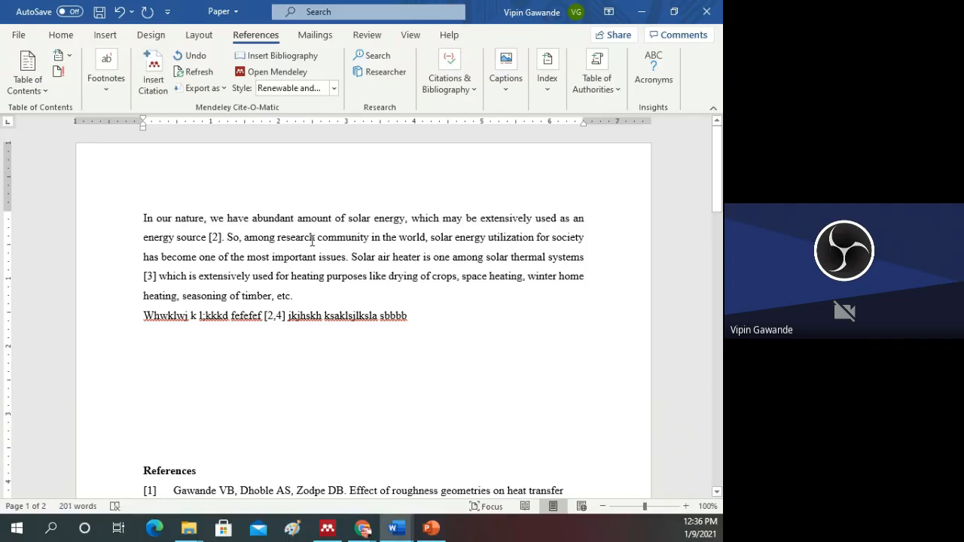
# Step: Check the References list and refresh the document's Mendeley citations and bibliography
pyautogui.click(407, 319)
pyautogui.scroll(-1, 305, 327)
pyautogui.scroll(1, 305, 327)
pyautogui.click(200, 76)
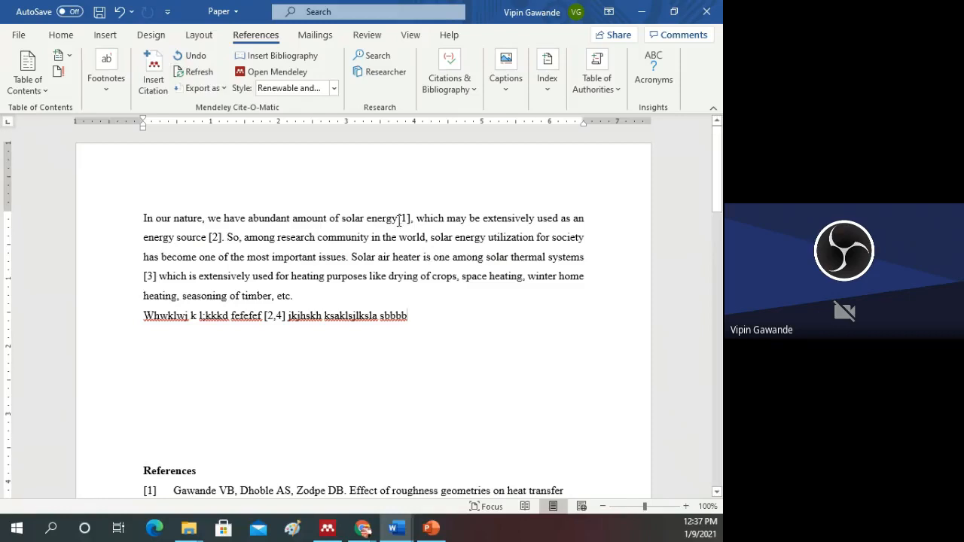
# Step: Delete the [1] citation after "solar energy" and refresh the document's Mendeley citations and bibliography
pyautogui.click(399, 220)
pyautogui.doubleClick(405, 219)
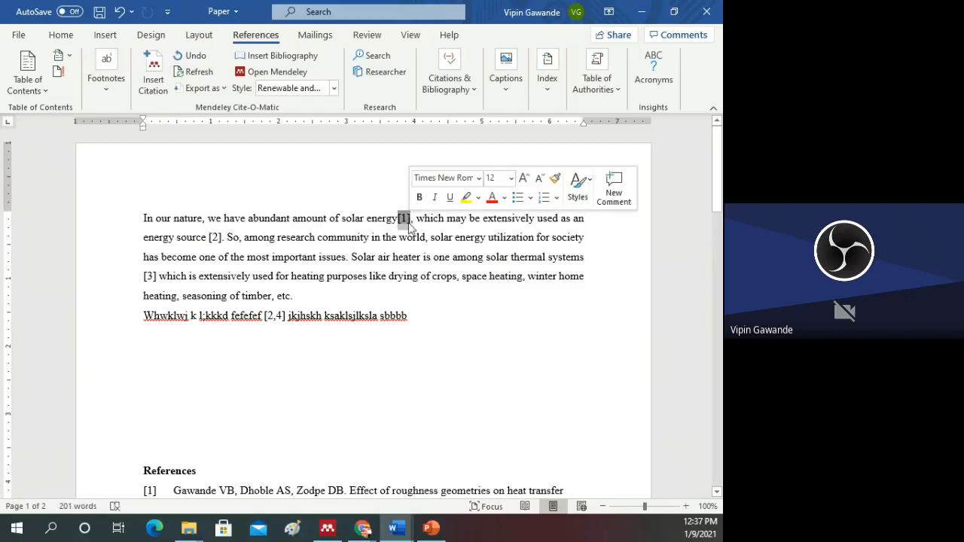
pyautogui.press('Delete')
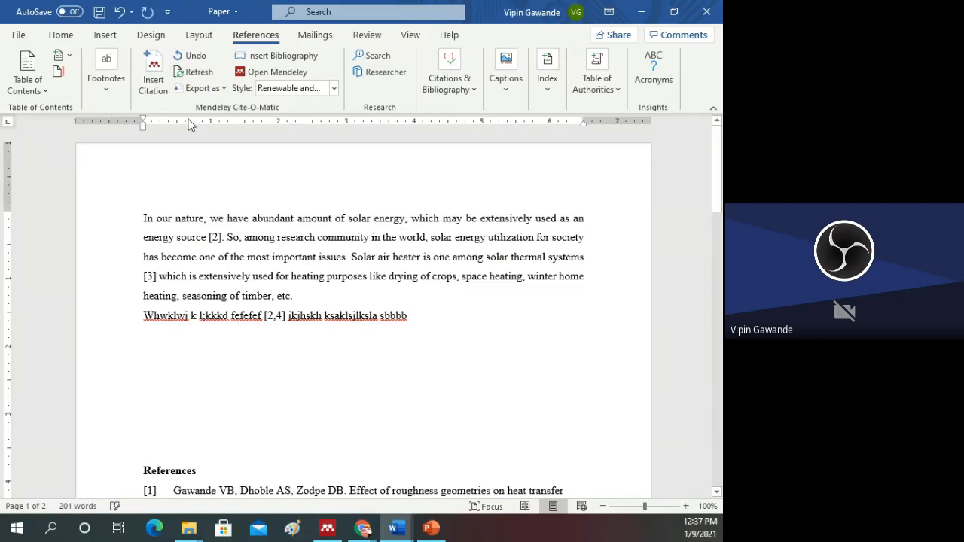
pyautogui.click(197, 73)
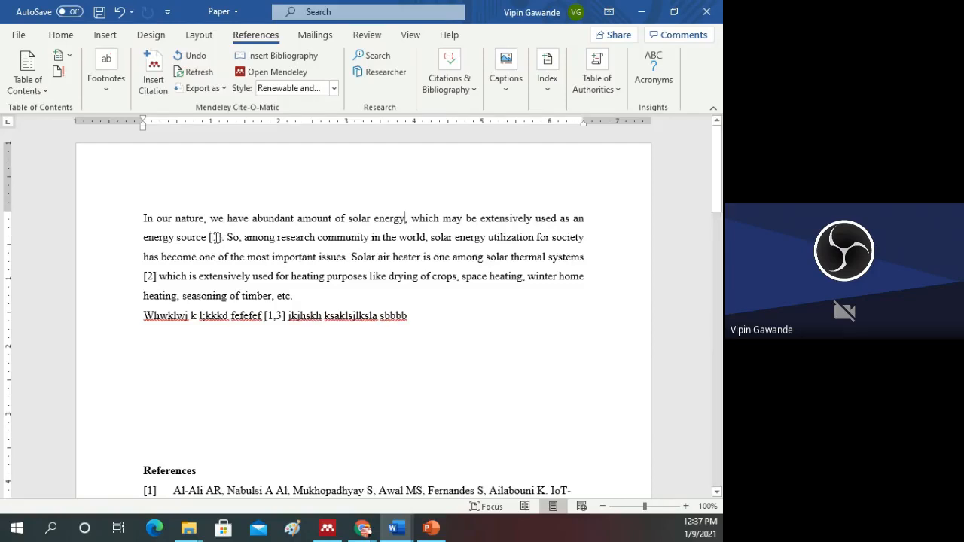
pyautogui.scroll(-1, 237, 354)
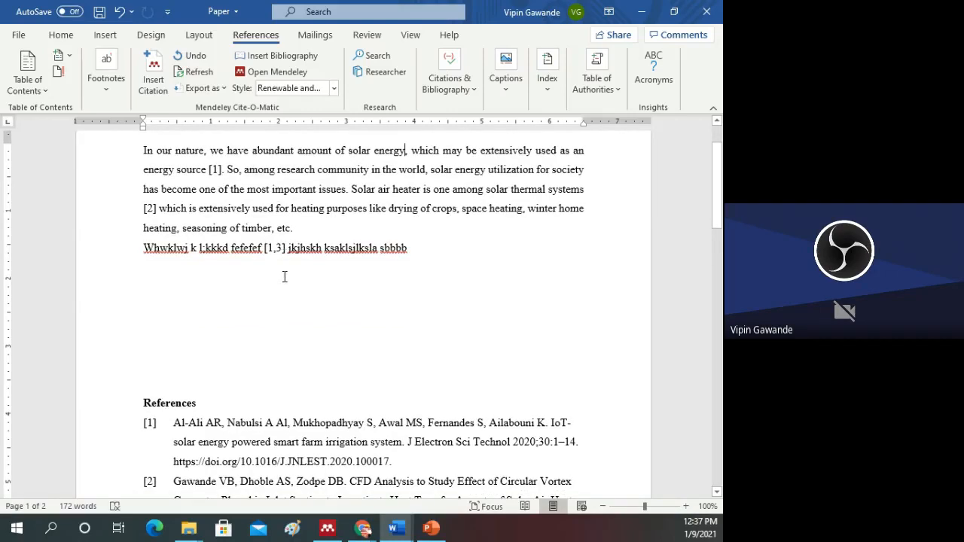
pyautogui.scroll(-1, 424, 249)
# Step: Add the placeholder line "Hkhskljsla sljsljslja sljs;js sj;ls l;s;sj lssls" in the blank space above the References heading
pyautogui.click(422, 249)
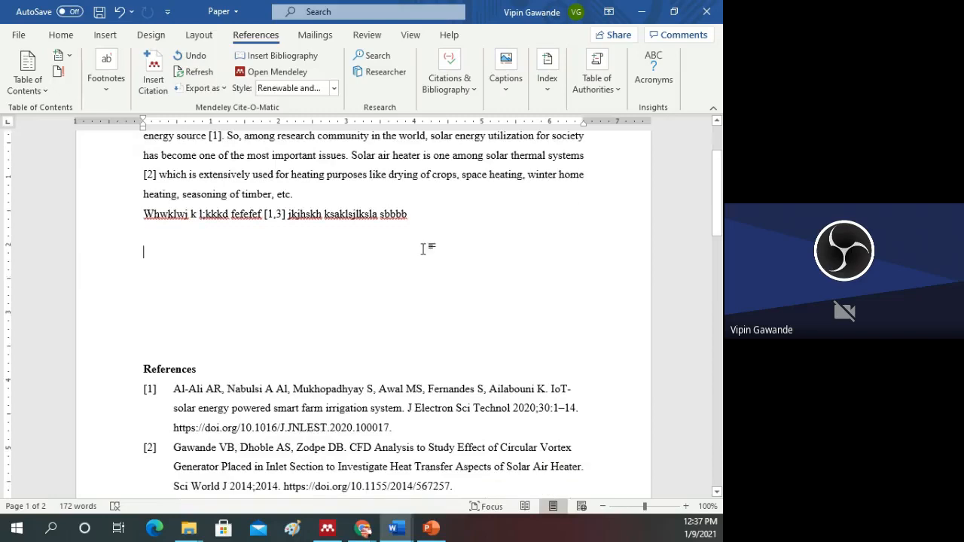
pyautogui.scroll(3, 421, 256)
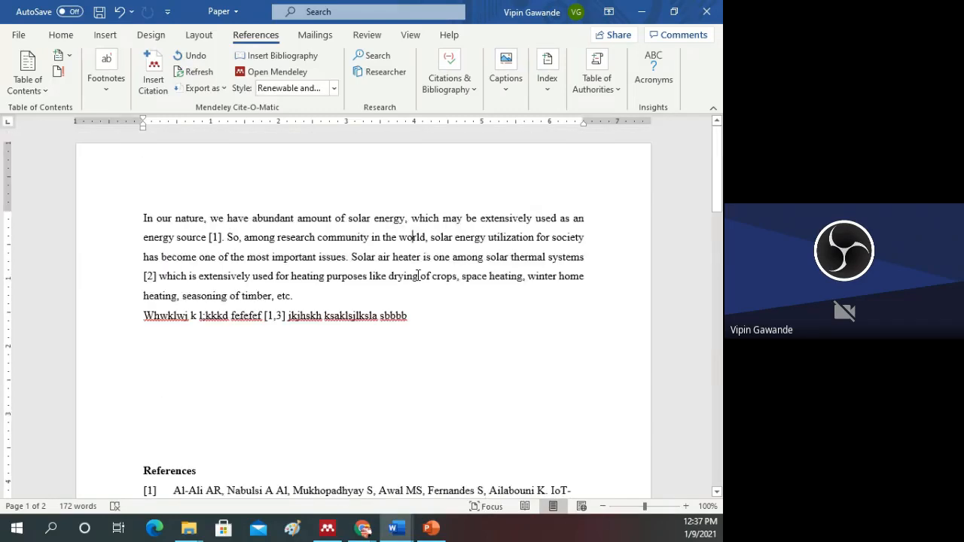
pyautogui.click(305, 296)
pyautogui.click(211, 342)
pyautogui.click(199, 375)
pyautogui.write('hkhskljs')
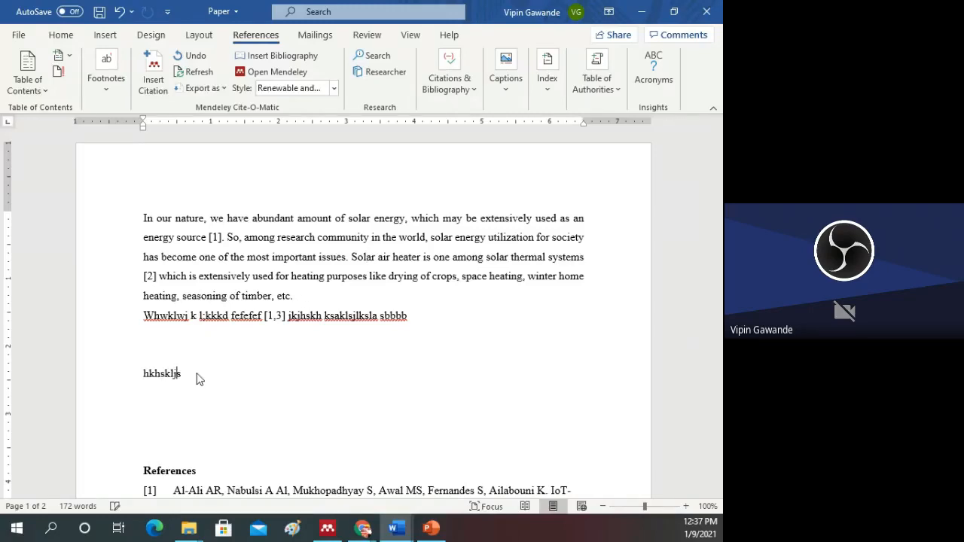
pyautogui.write('la slisljslja sljs;')
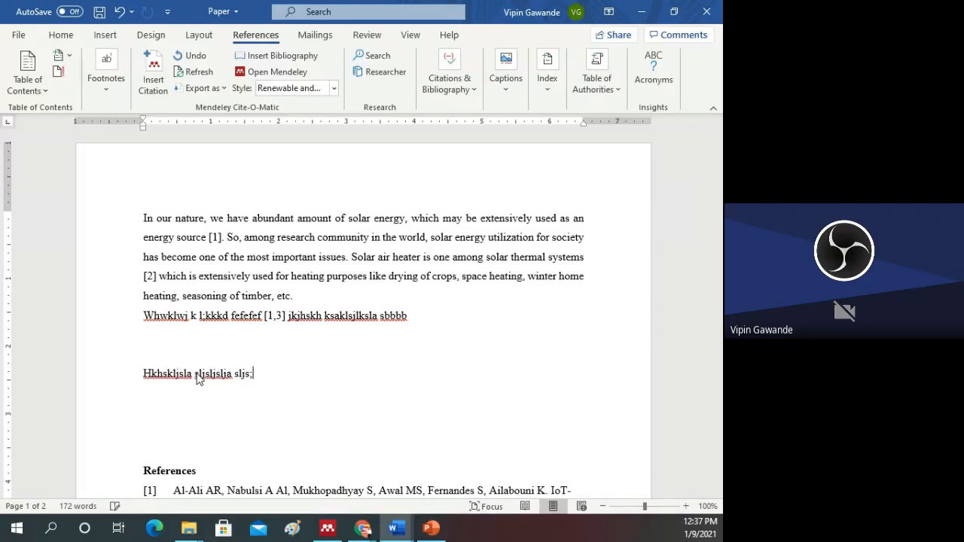
pyautogui.write('is sj;ls l;s;sj lssl')
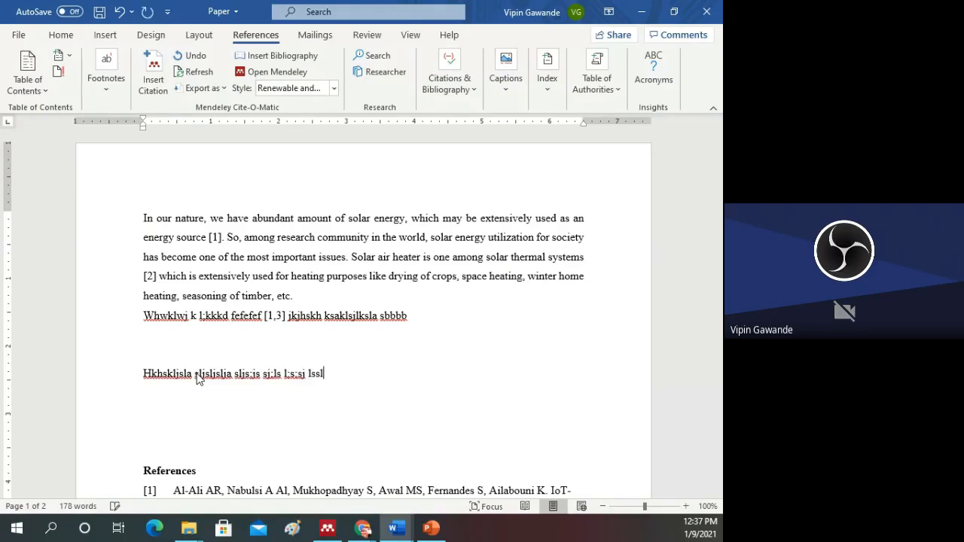
pyautogui.write('s')
# Step: Insert one combined citation of seven library papers, including the 2019 cross flow heat exchangers paper, after "Hkhskljsla" via Mendeley Desktop
pyautogui.click(196, 375)
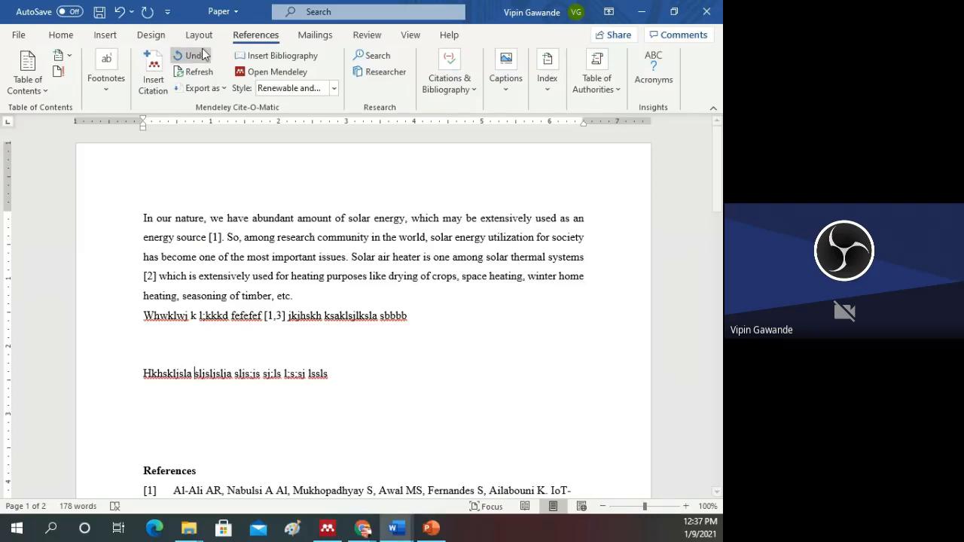
pyautogui.click(165, 94)
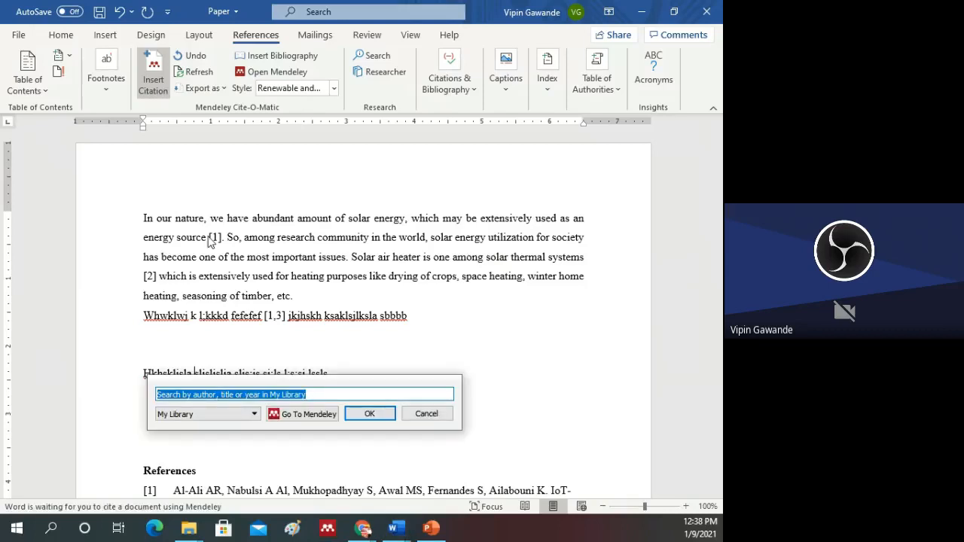
pyautogui.click(310, 416)
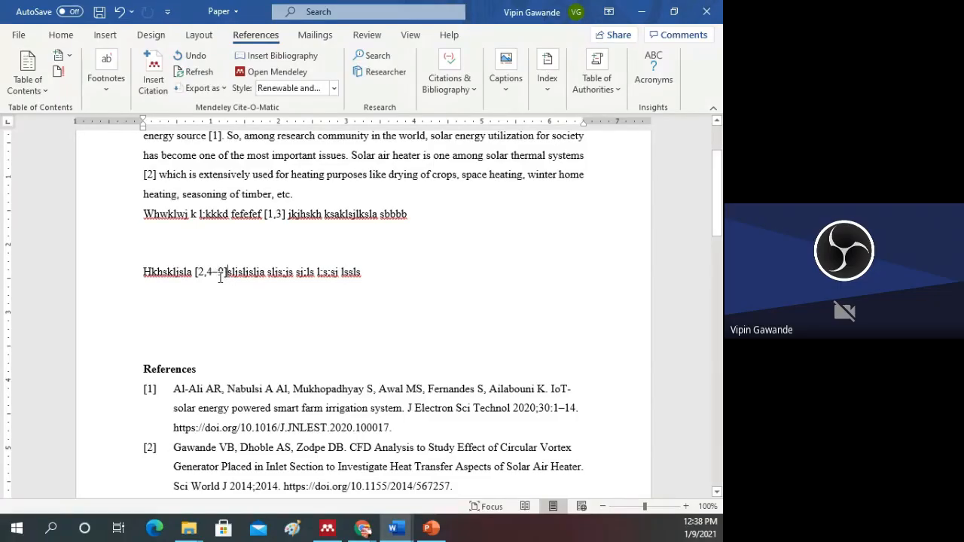
# Step: Examine the References list entries that belong to the multiple citation after "Hkhskljsla", especially entries [5] and [6]
pyautogui.scroll(-1, 217, 264)
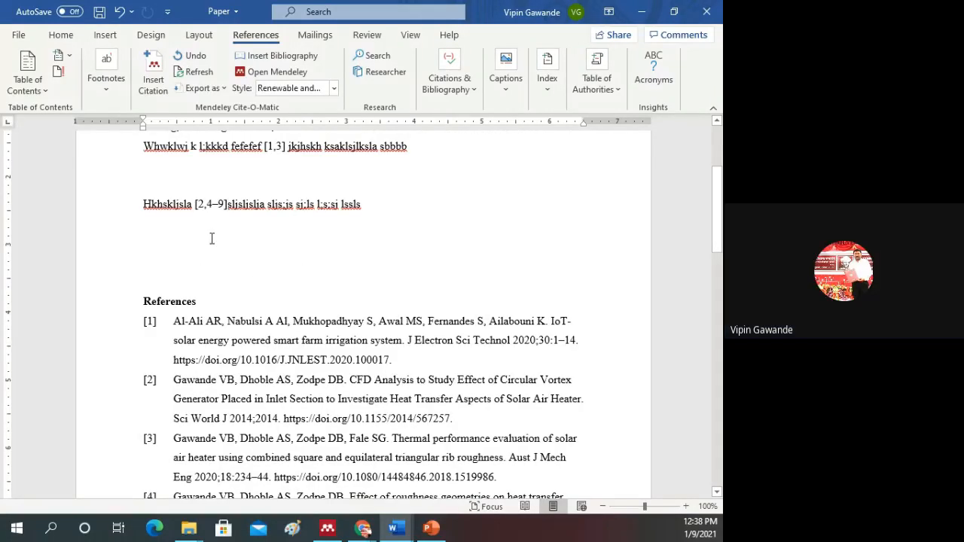
pyautogui.scroll(-6, 258, 311)
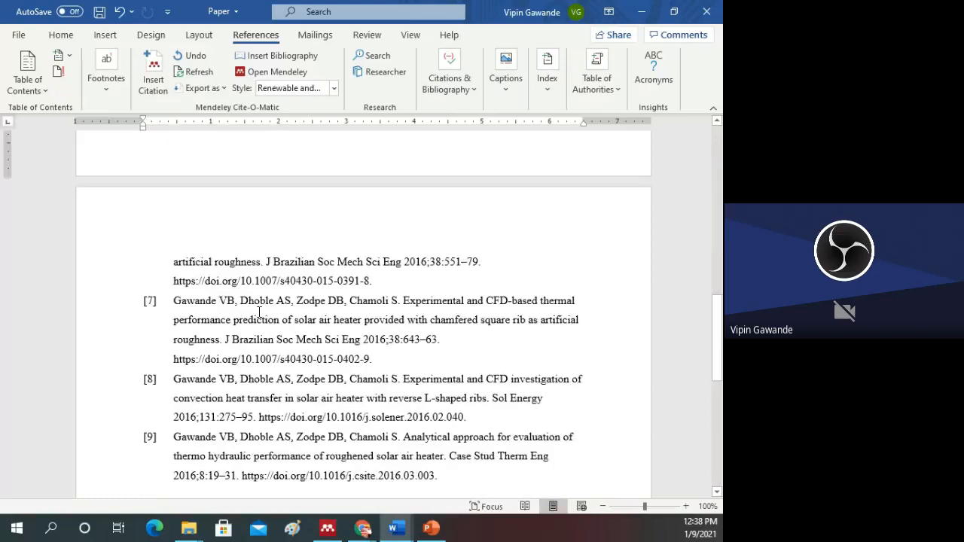
pyautogui.scroll(3, 259, 311)
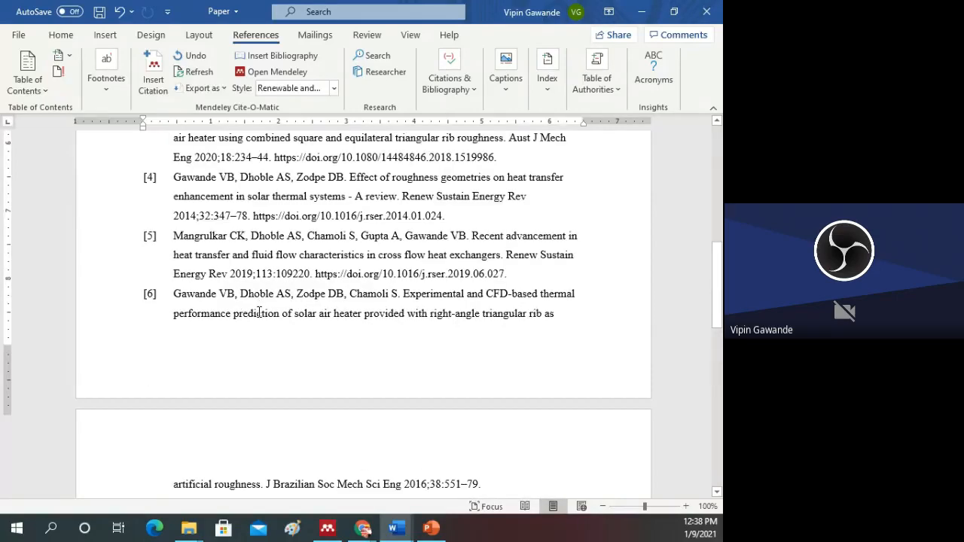
pyautogui.scroll(-2, 258, 311)
pyautogui.scroll(-3, 252, 329)
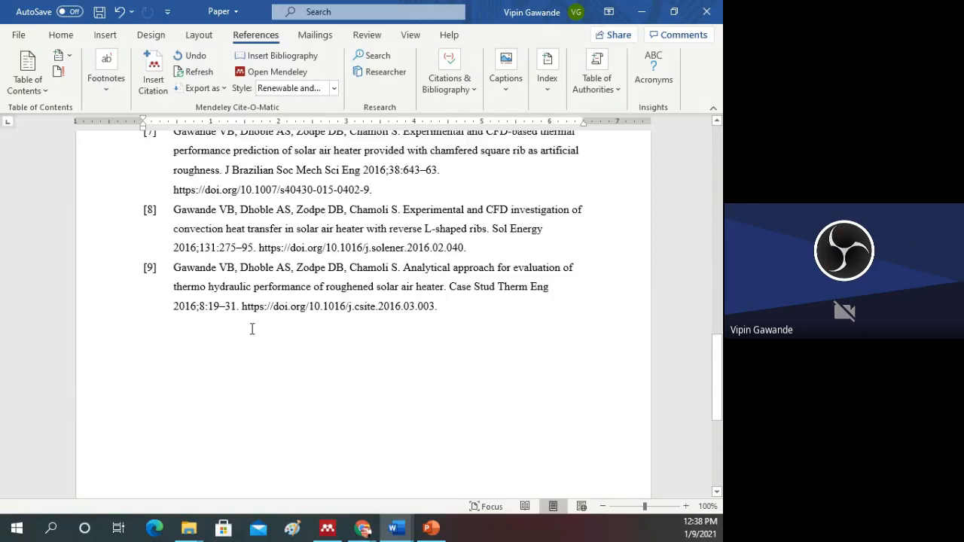
pyautogui.scroll(5, 253, 329)
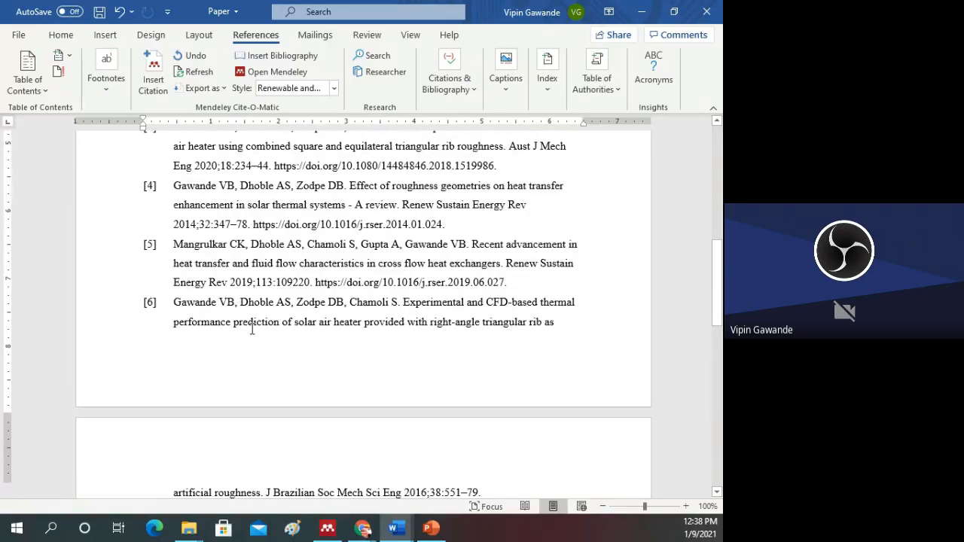
pyautogui.scroll(6, 252, 329)
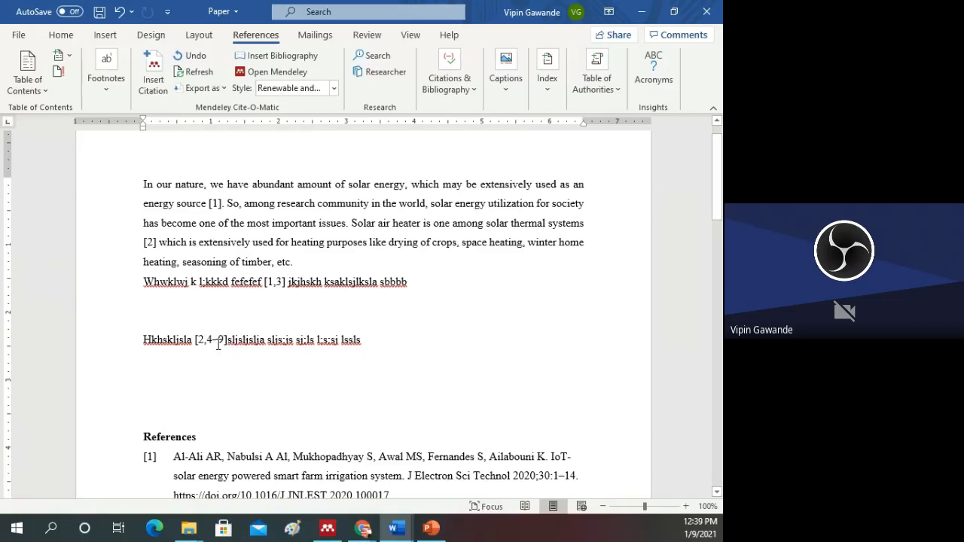
pyautogui.click(216, 340)
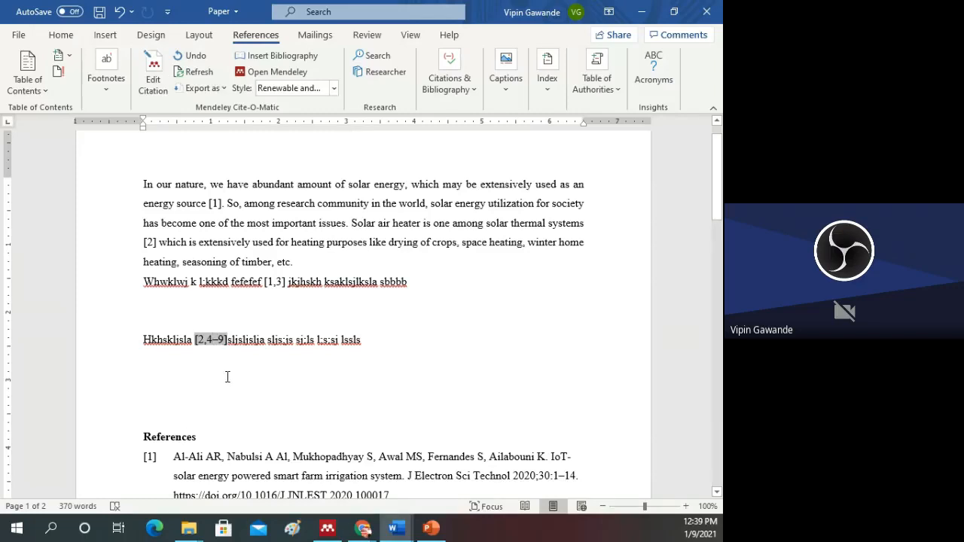
pyautogui.scroll(-3, 226, 377)
pyautogui.scroll(-6, 230, 378)
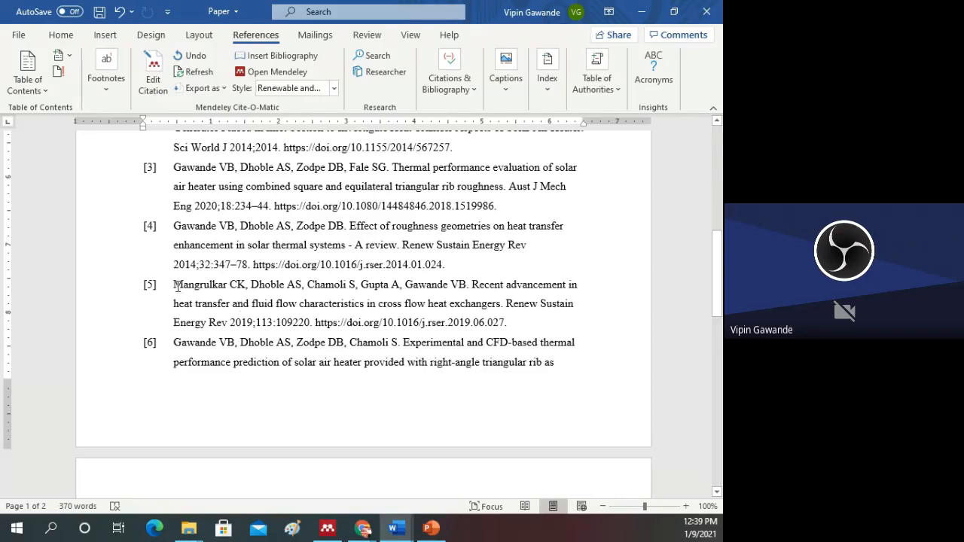
pyautogui.moveTo(177, 286); pyautogui.dragTo(251, 400)
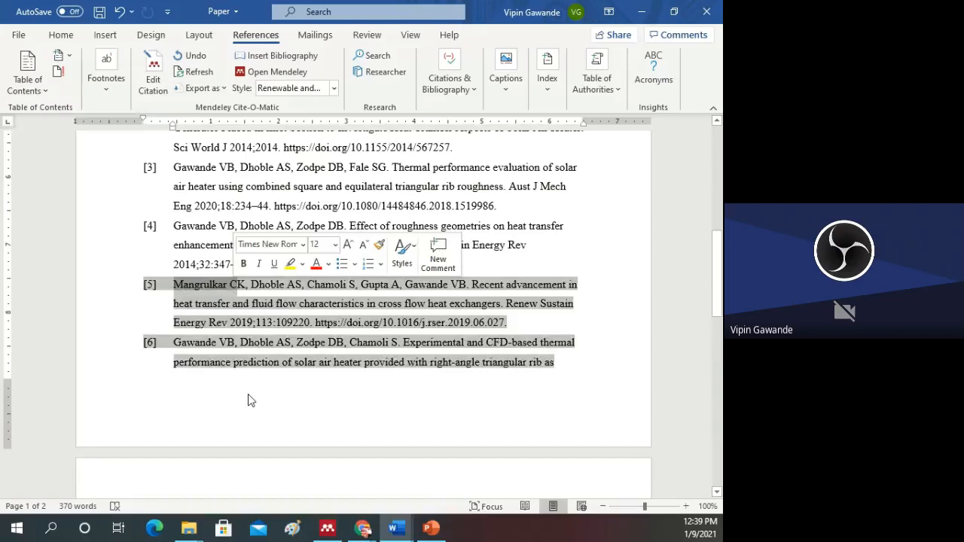
pyautogui.scroll(6, 251, 400)
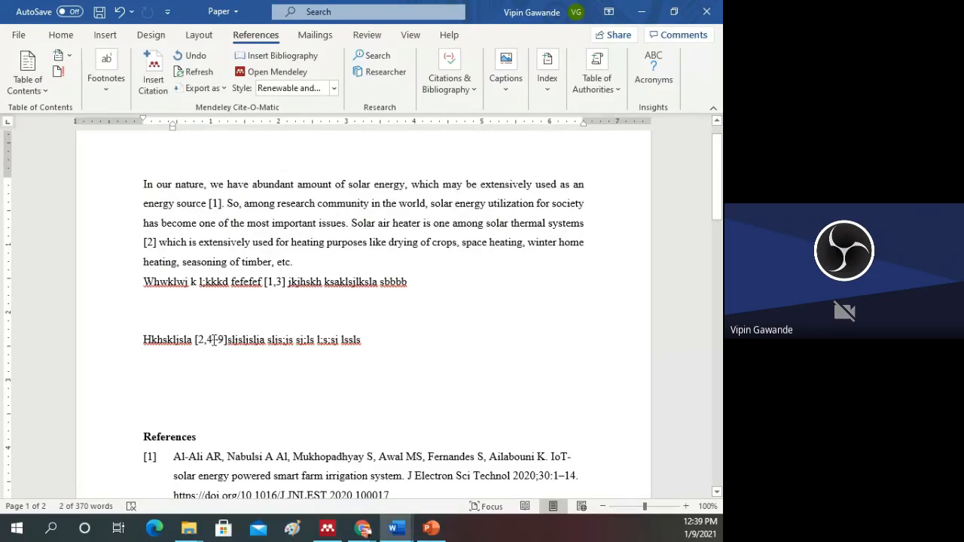
# Step: Open the multiple citation after "Hkhskljsla" for editing and look through the papers it contains
pyautogui.click(214, 340)
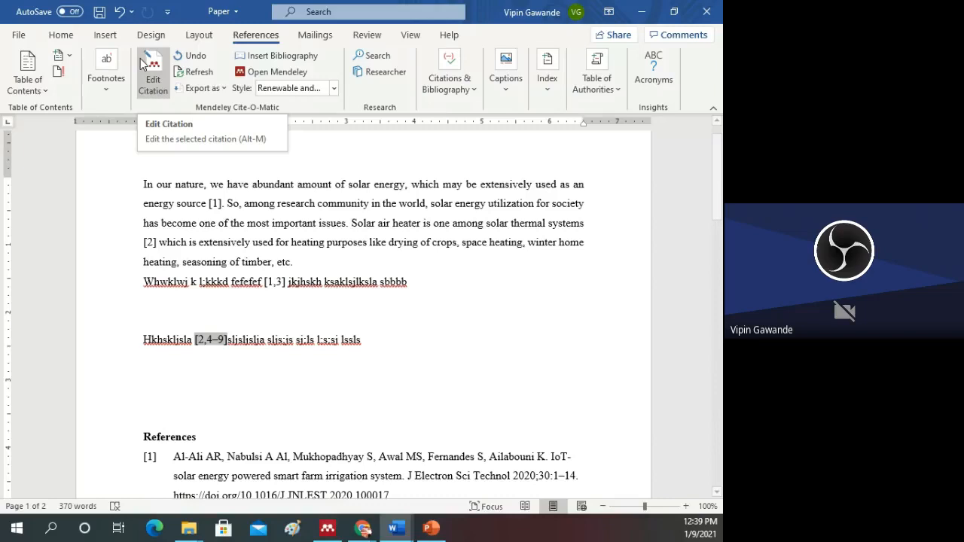
pyautogui.click(409, 299)
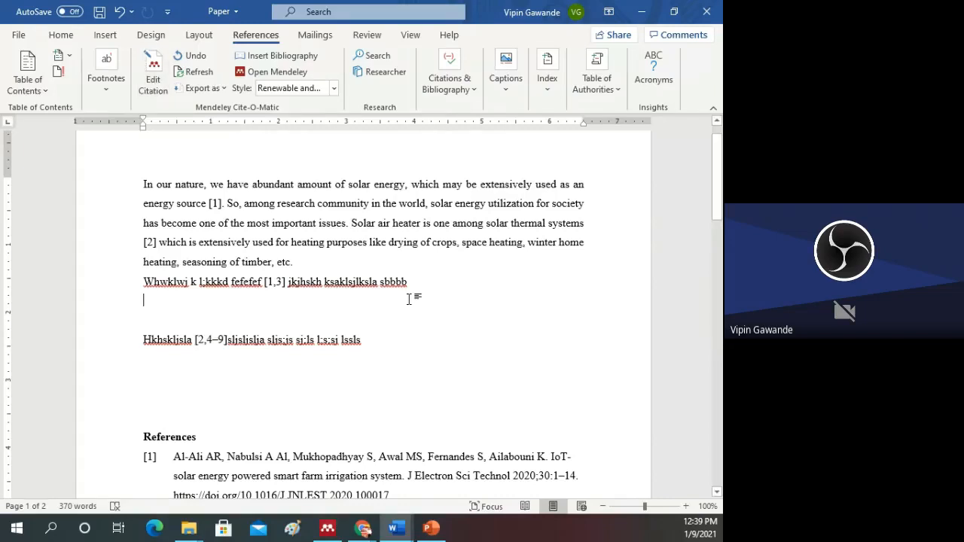
pyautogui.click(211, 343)
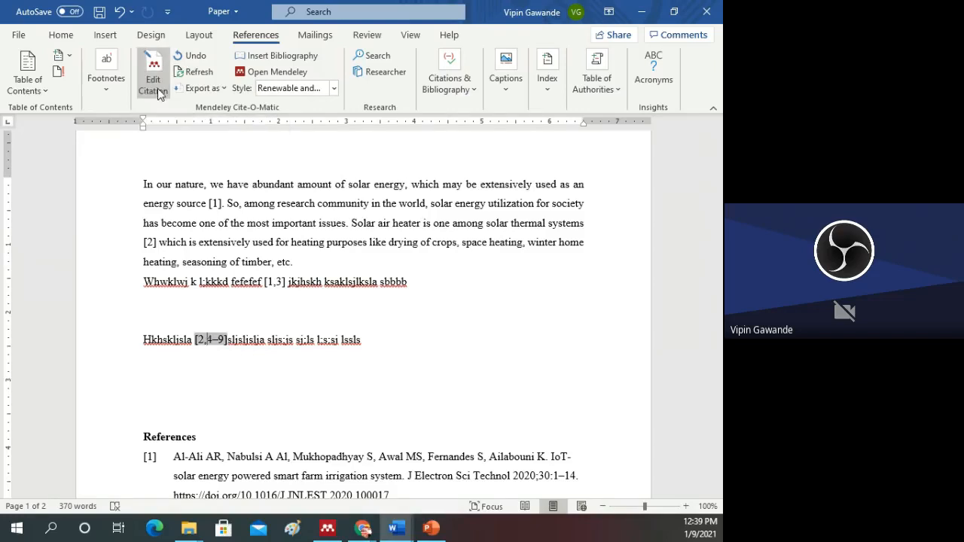
pyautogui.click(153, 79)
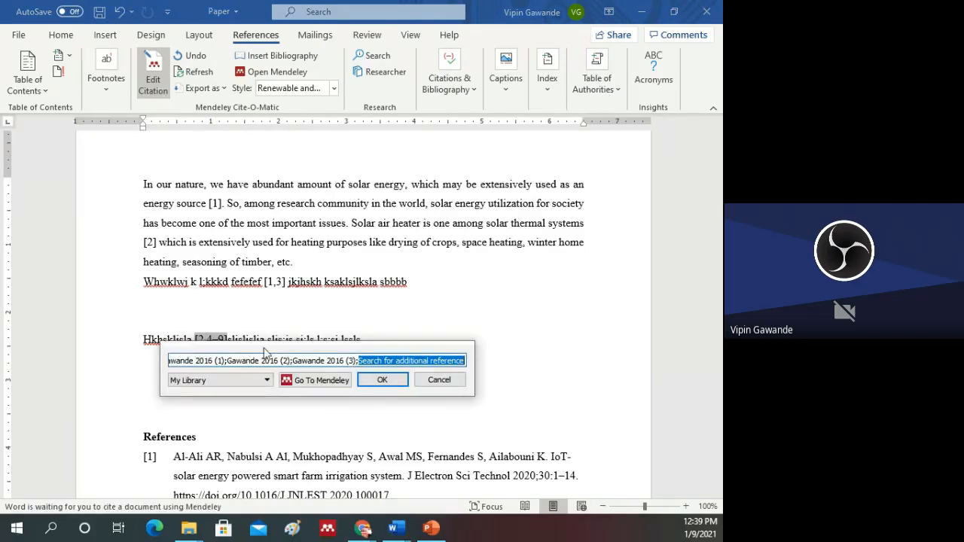
pyautogui.moveTo(265, 352); pyautogui.dragTo(251, 372)
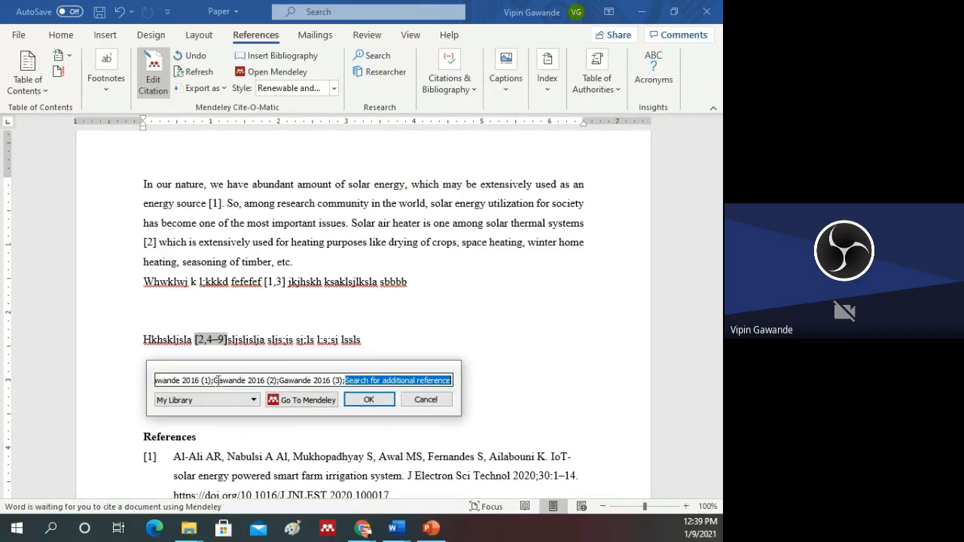
pyautogui.click(217, 380)
pyautogui.click(386, 383)
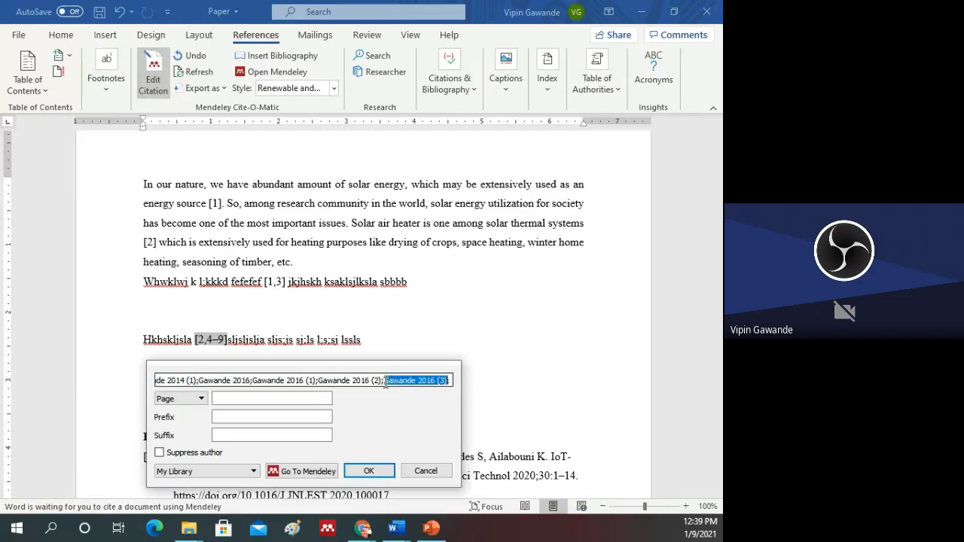
pyautogui.moveTo(277, 382); pyautogui.dragTo(451, 380)
pyautogui.click(263, 383)
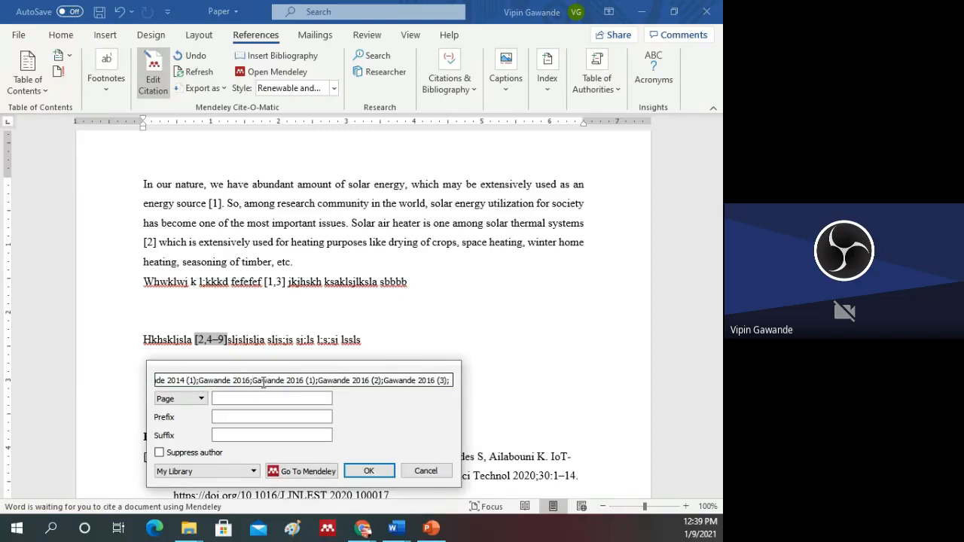
pyautogui.moveTo(263, 383); pyautogui.dragTo(128, 376)
pyautogui.click(263, 377)
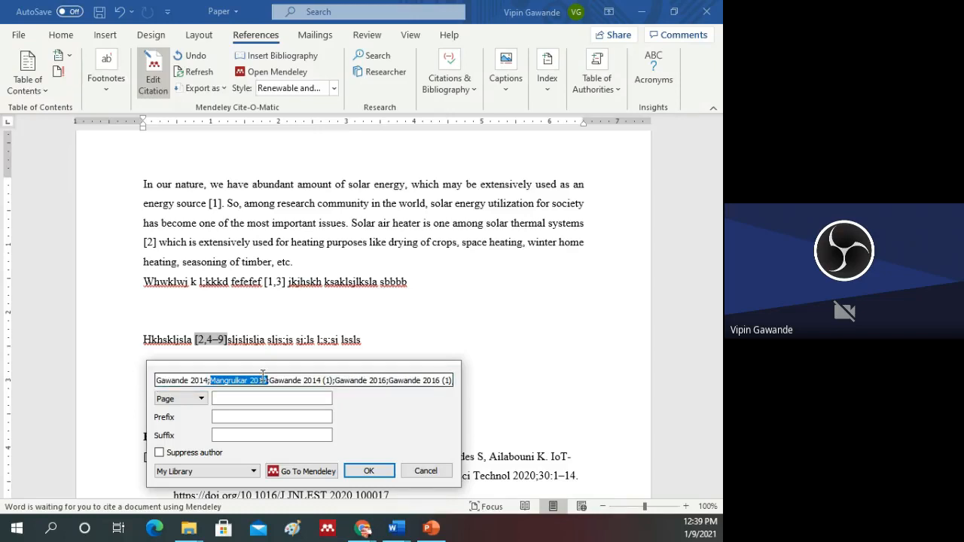
# Step: Remove the 2019 paper on cross flow heat exchangers from the multiple citation, apply the edit and check the References list
pyautogui.click(228, 385)
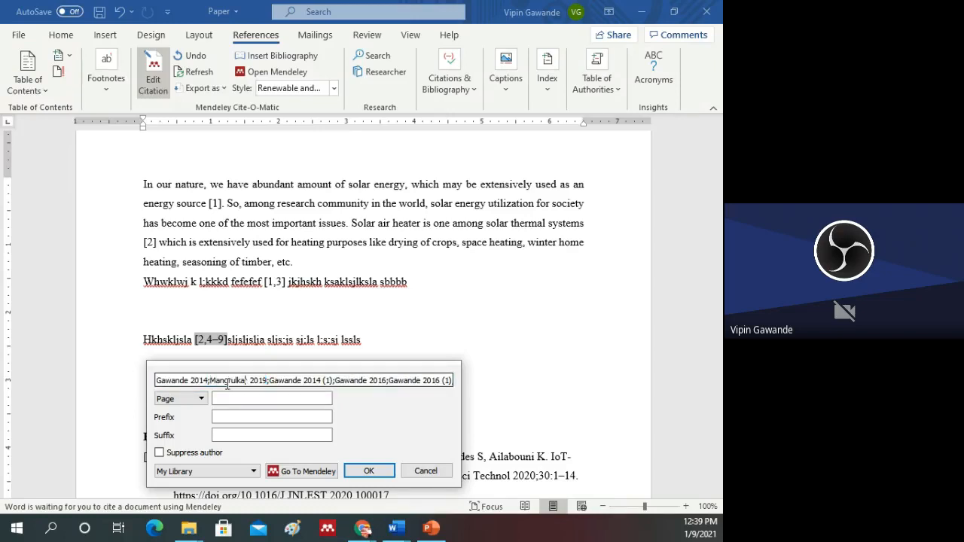
pyautogui.click(212, 382)
pyautogui.moveTo(213, 383); pyautogui.dragTo(268, 383)
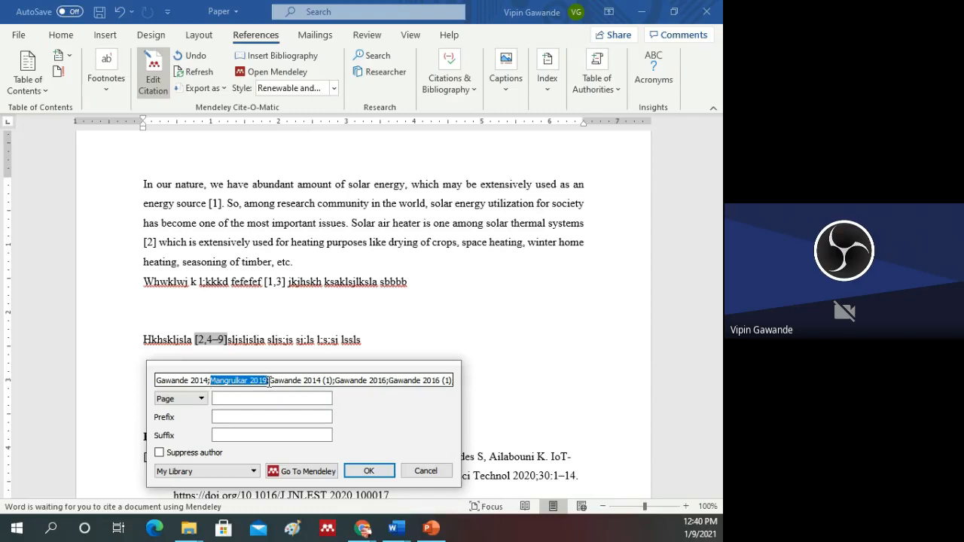
pyautogui.press('Delete')
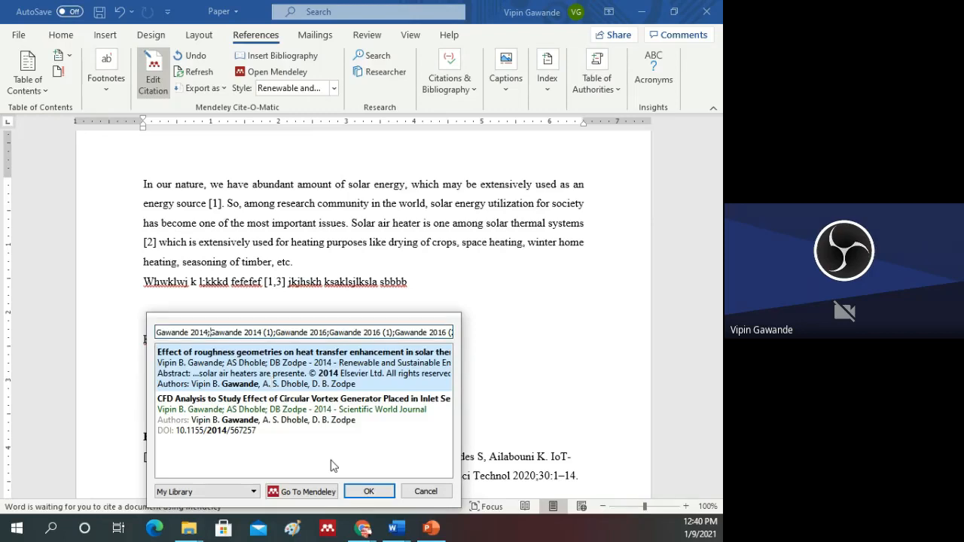
pyautogui.click(369, 492)
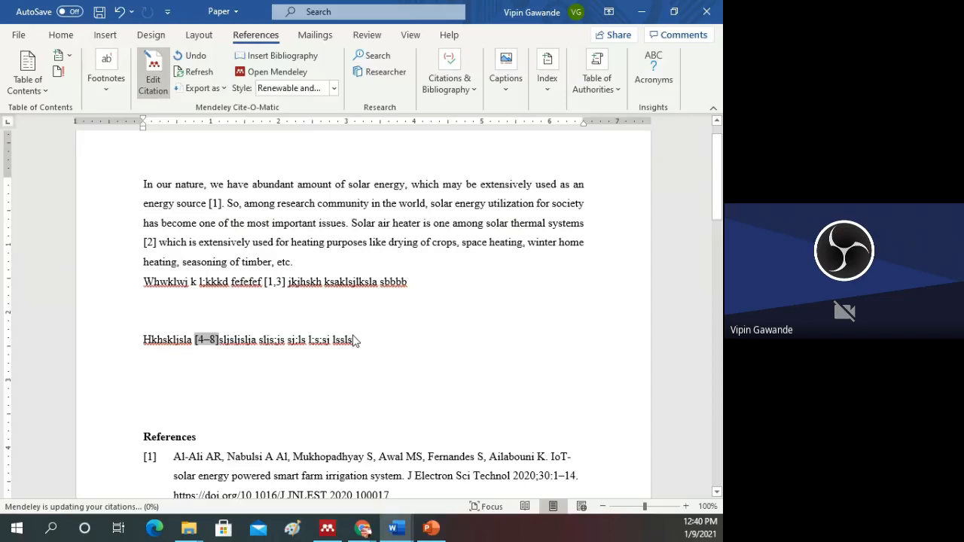
pyautogui.scroll(-5, 207, 154)
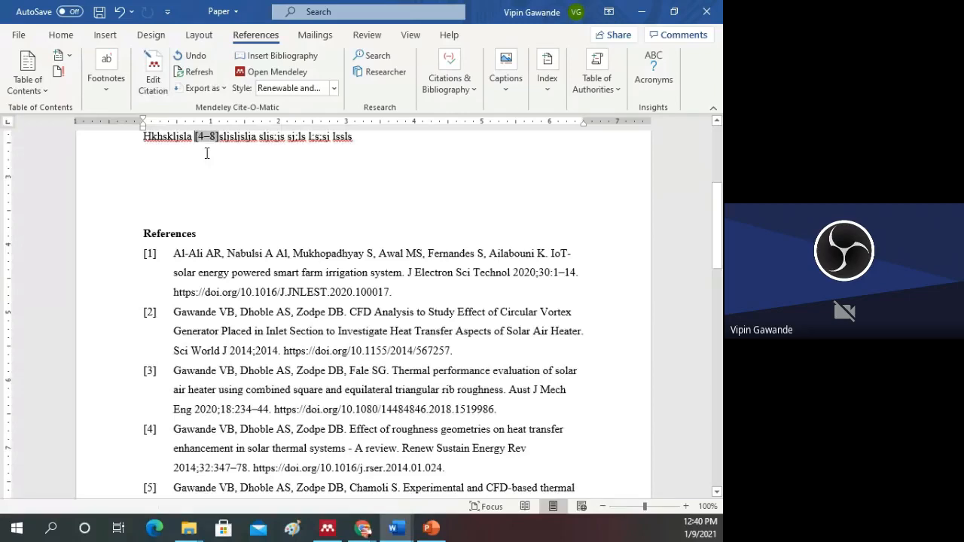
# Step: Check the numbered References entries, and reopen the multiple citation after "Hkhskljsla" for editing
pyautogui.scroll(-3, 207, 154)
pyautogui.click(348, 430)
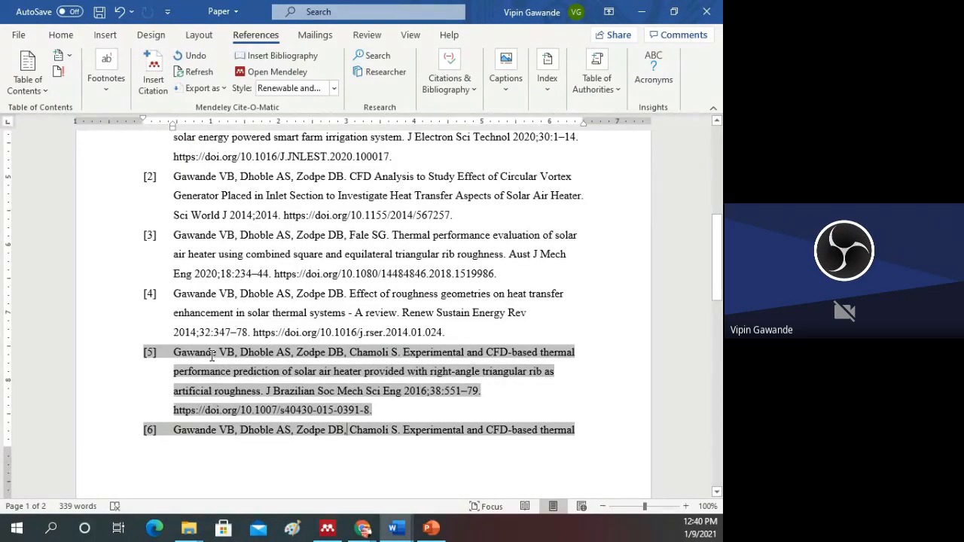
pyautogui.scroll(1, 212, 356)
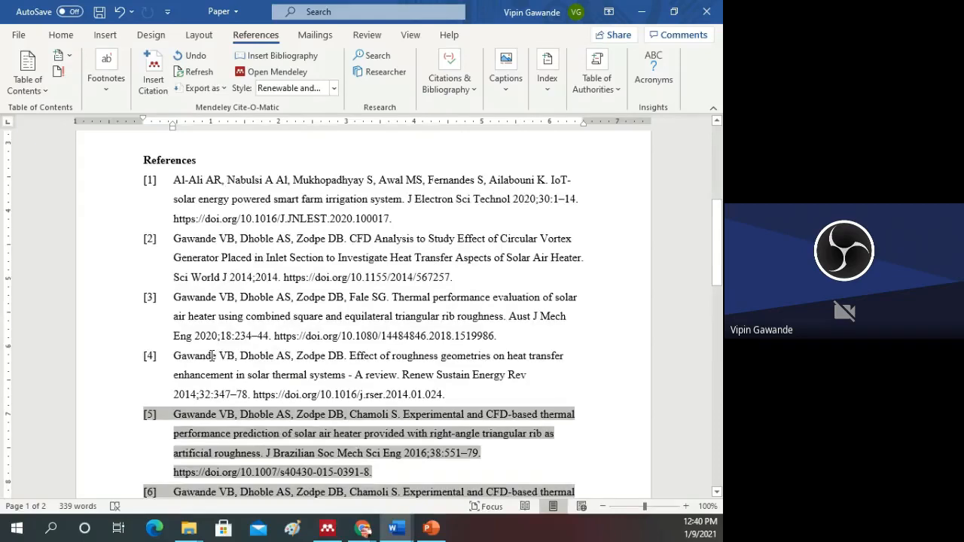
pyautogui.scroll(4, 212, 355)
pyautogui.click(206, 306)
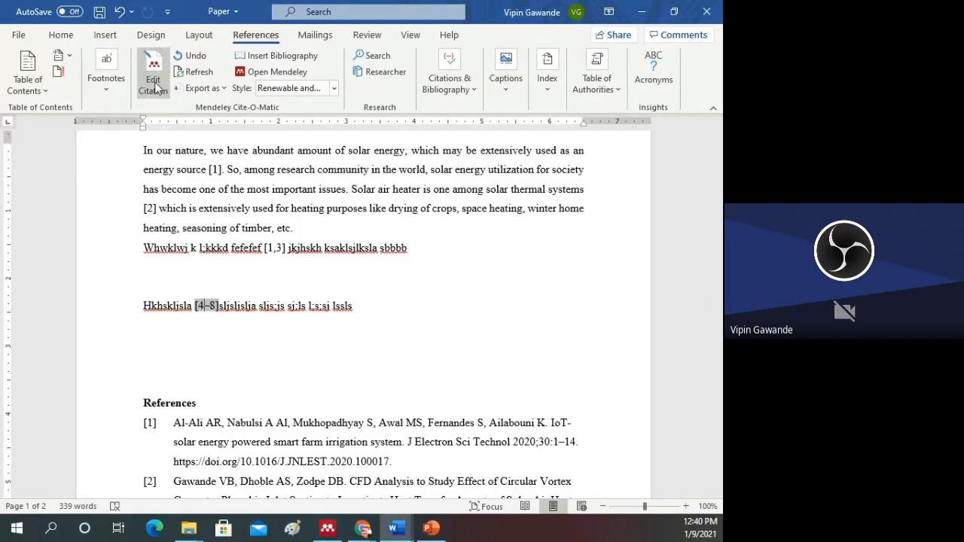
pyautogui.click(156, 88)
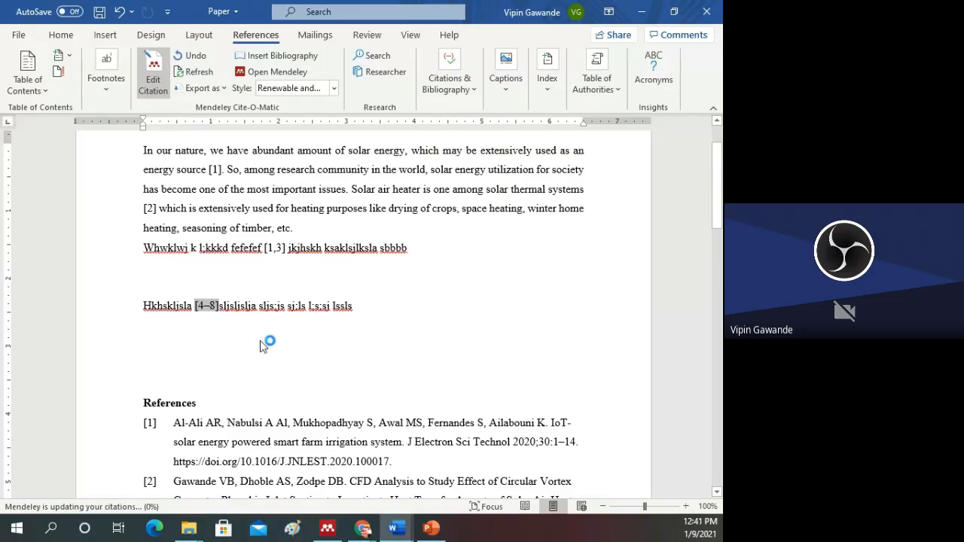
pyautogui.scroll(1, 255, 333)
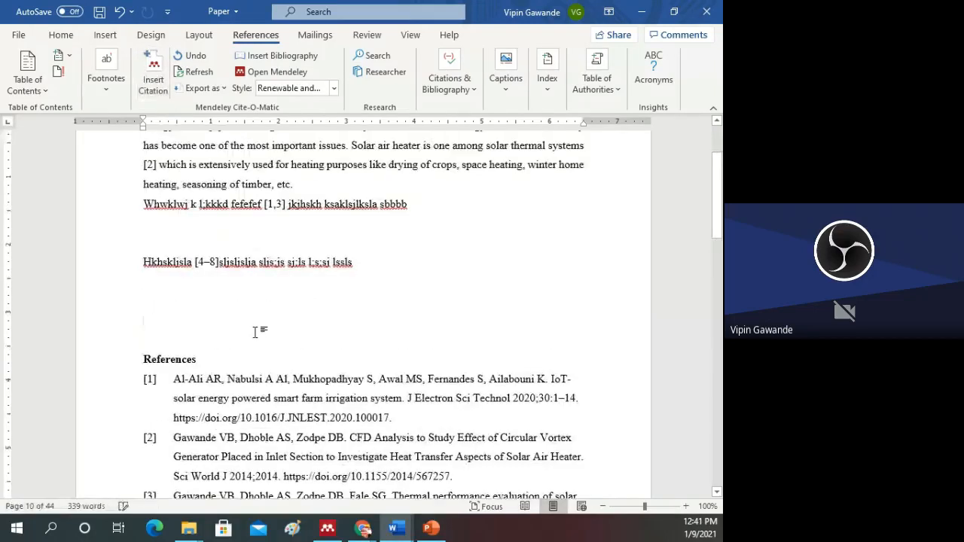
pyautogui.scroll(4, 207, 358)
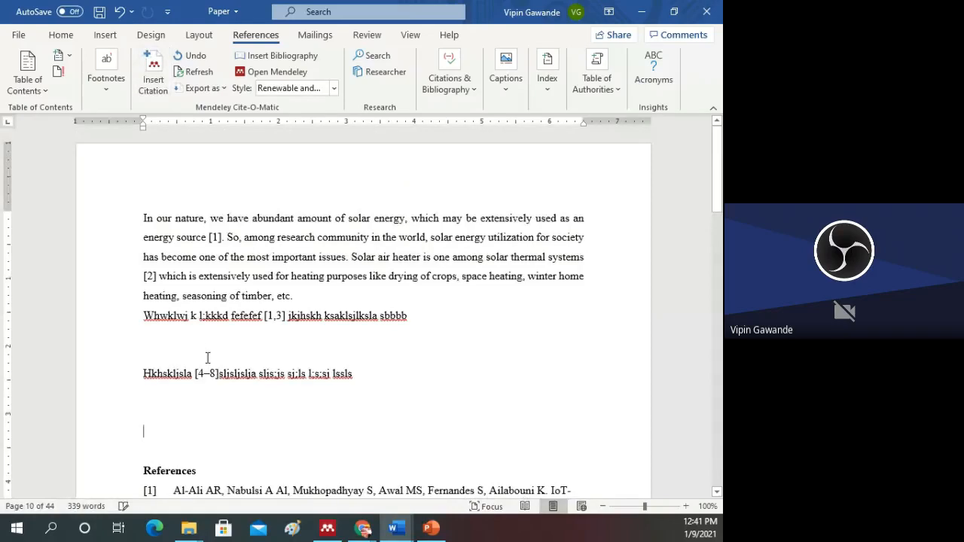
# Step: Switch the document's citation style to Solar Energy and review the reformatted in-text citations and References list
pyautogui.click(215, 375)
pyautogui.click(240, 409)
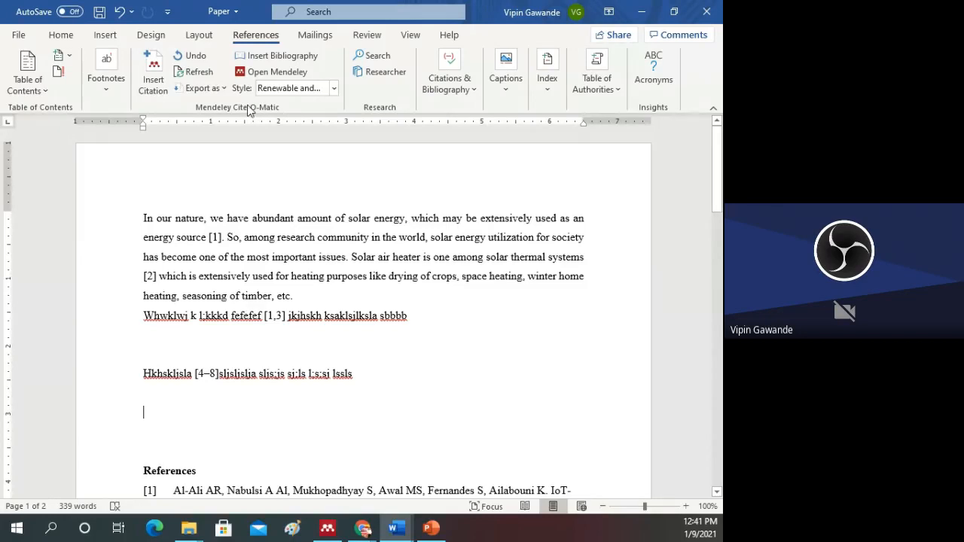
pyautogui.click(333, 88)
pyautogui.click(290, 236)
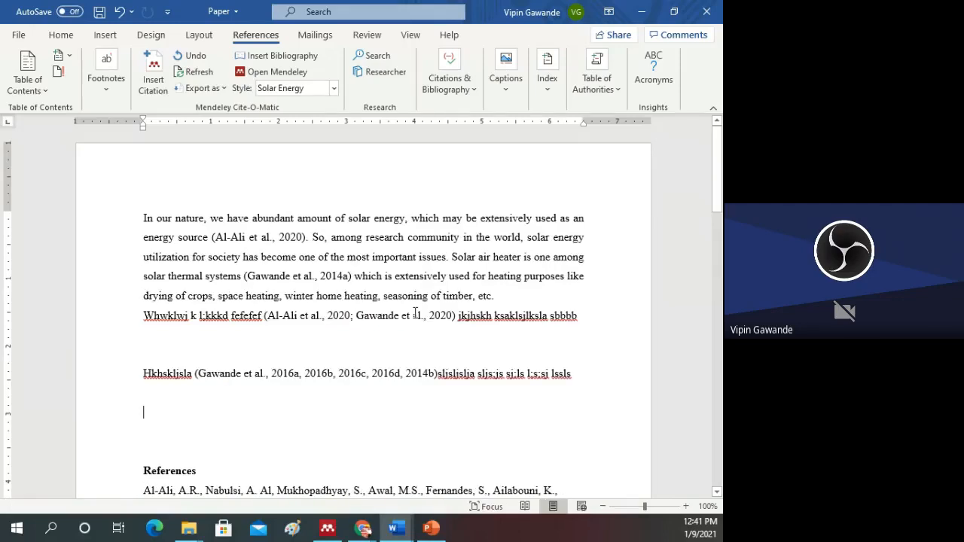
pyautogui.scroll(-1, 264, 352)
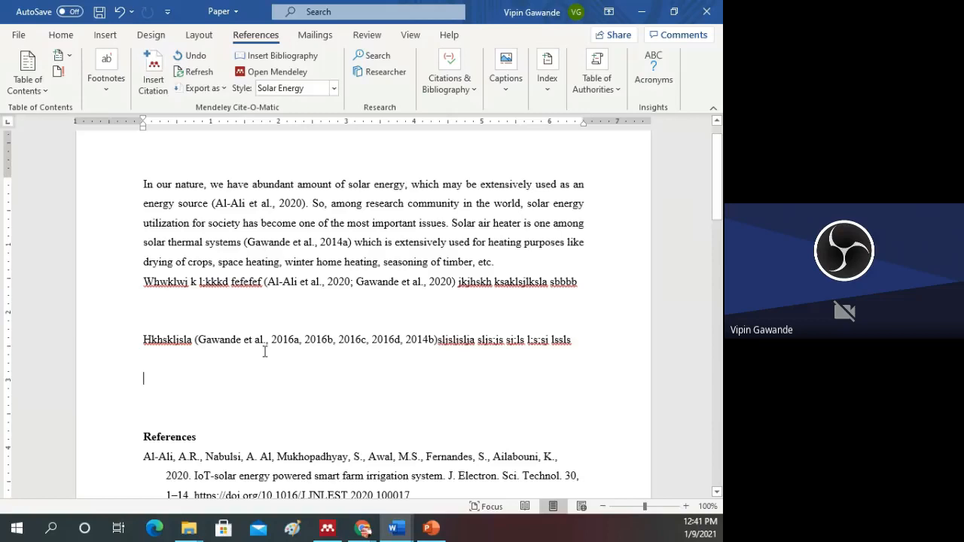
pyautogui.scroll(-2, 264, 352)
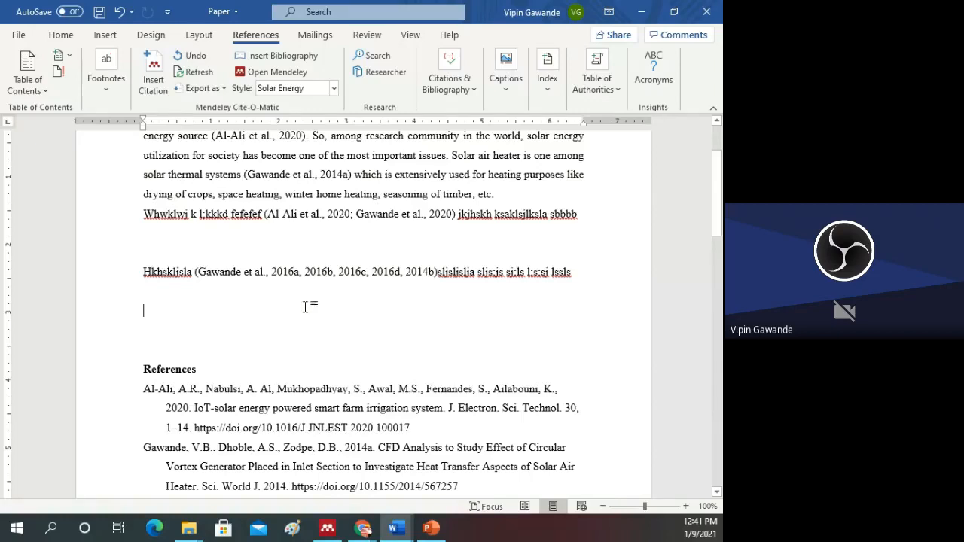
pyautogui.scroll(-2, 315, 211)
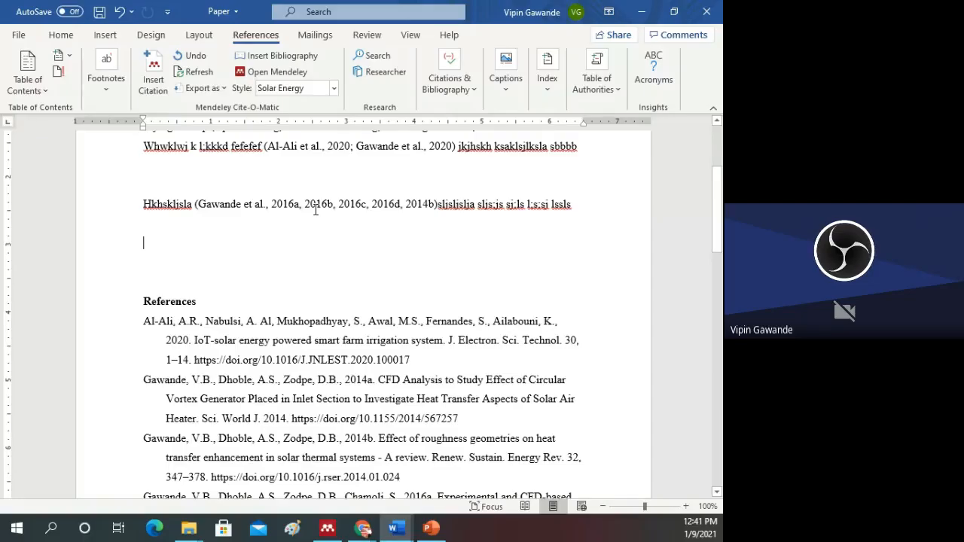
pyautogui.scroll(-2, 285, 376)
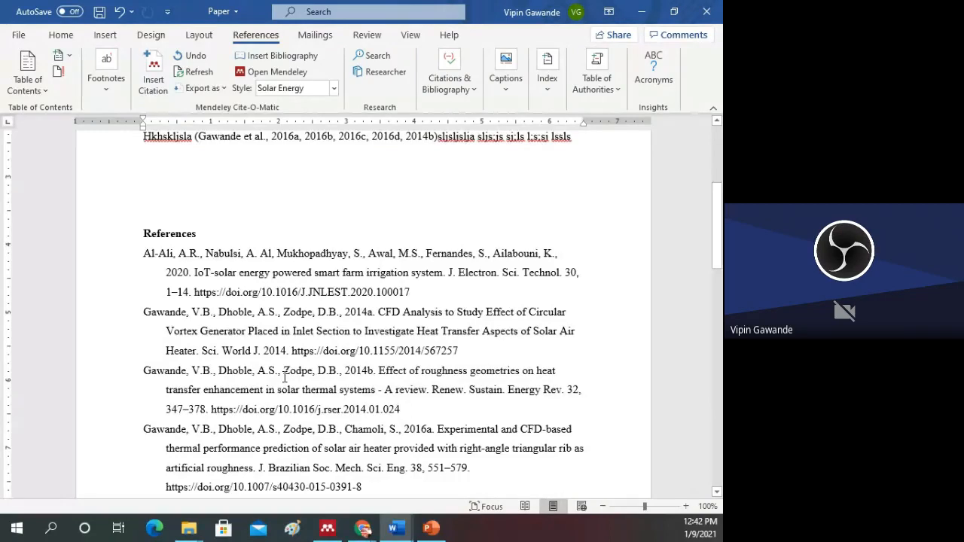
# Step: Remove the paper labelled 2016 (2) from the multiple citation after "Hkhskljsla" and separate the citation from the following text
pyautogui.scroll(3, 285, 377)
pyautogui.click(302, 238)
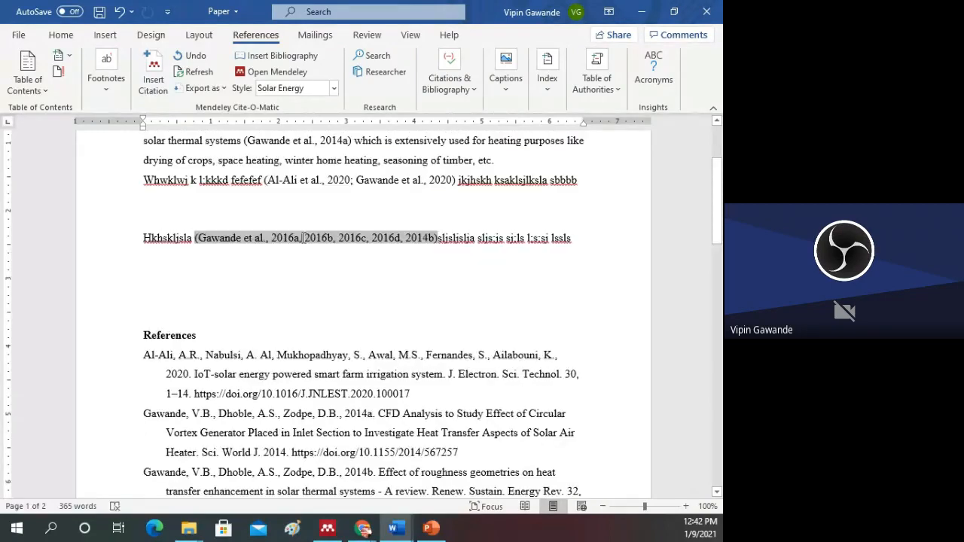
pyautogui.click(152, 82)
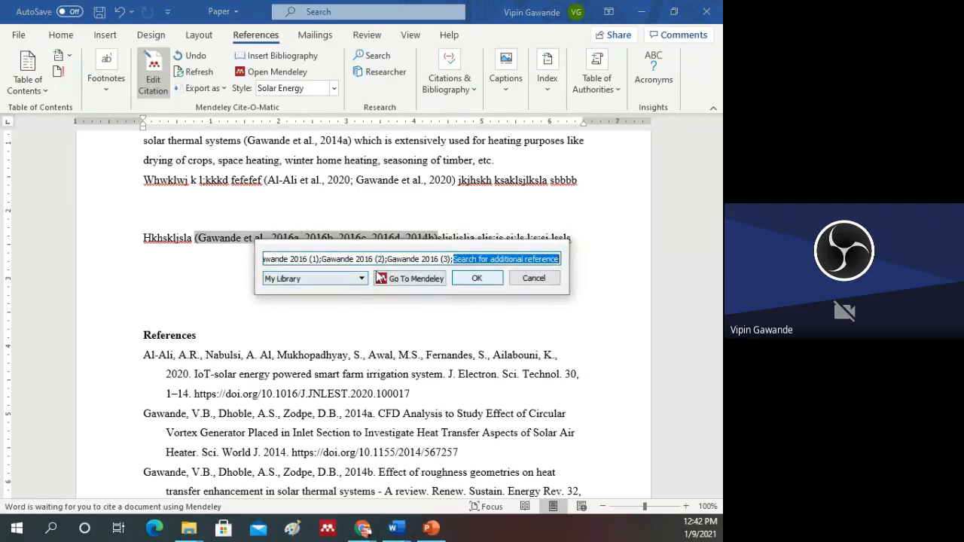
pyautogui.click(337, 265)
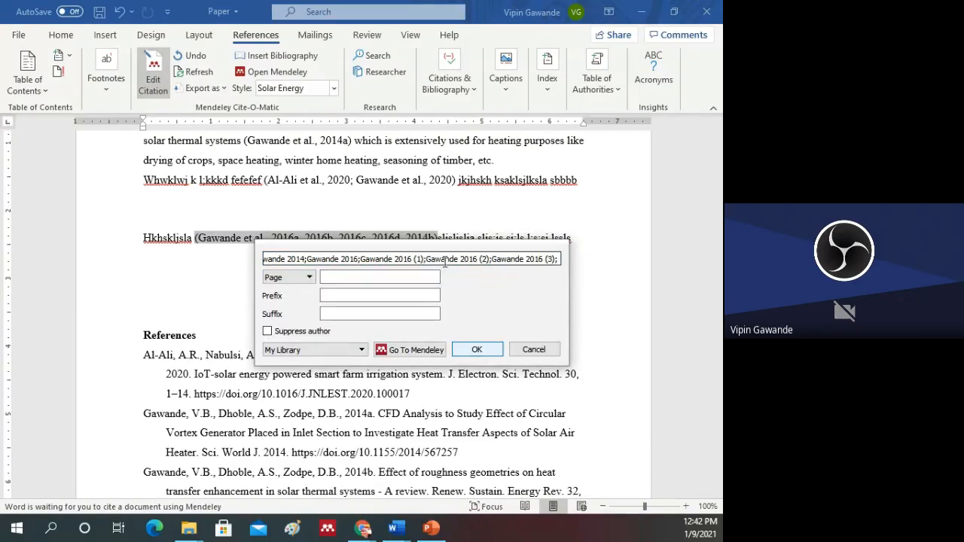
pyautogui.click(429, 260)
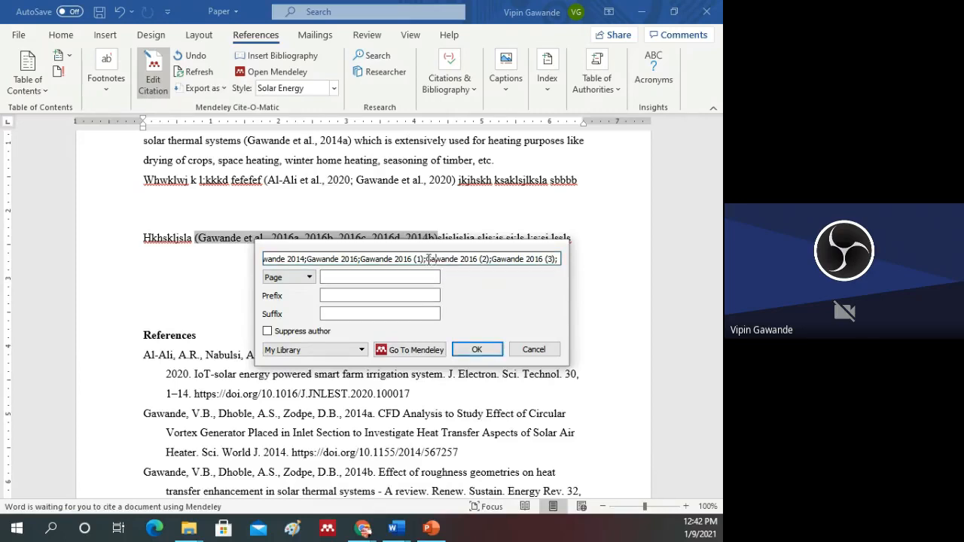
pyautogui.moveTo(428, 259); pyautogui.dragTo(491, 262)
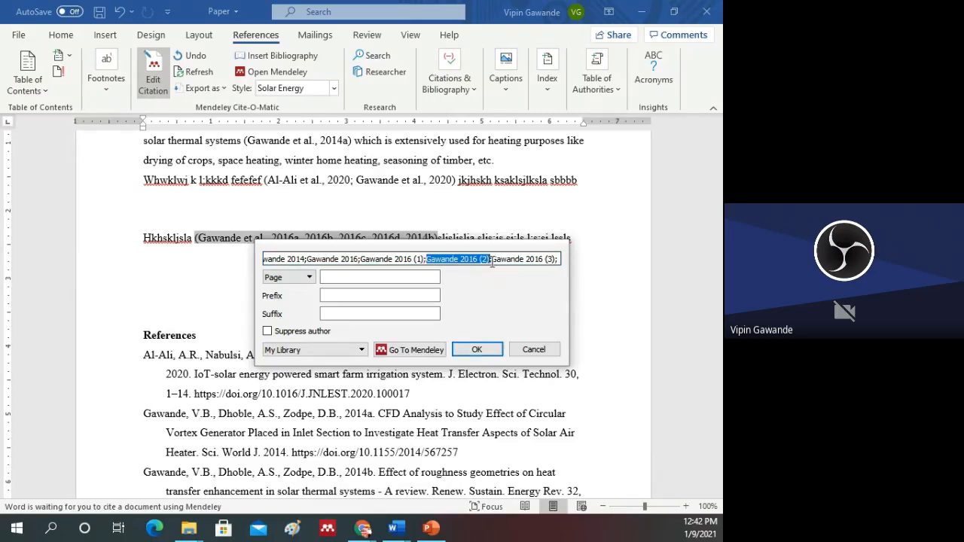
pyautogui.press('BackSpace')
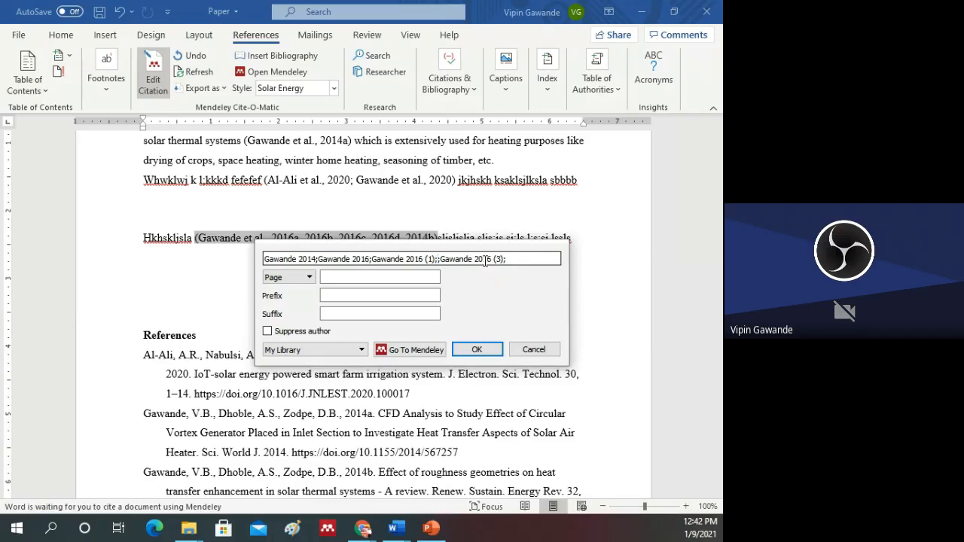
pyautogui.press('BackSpace')
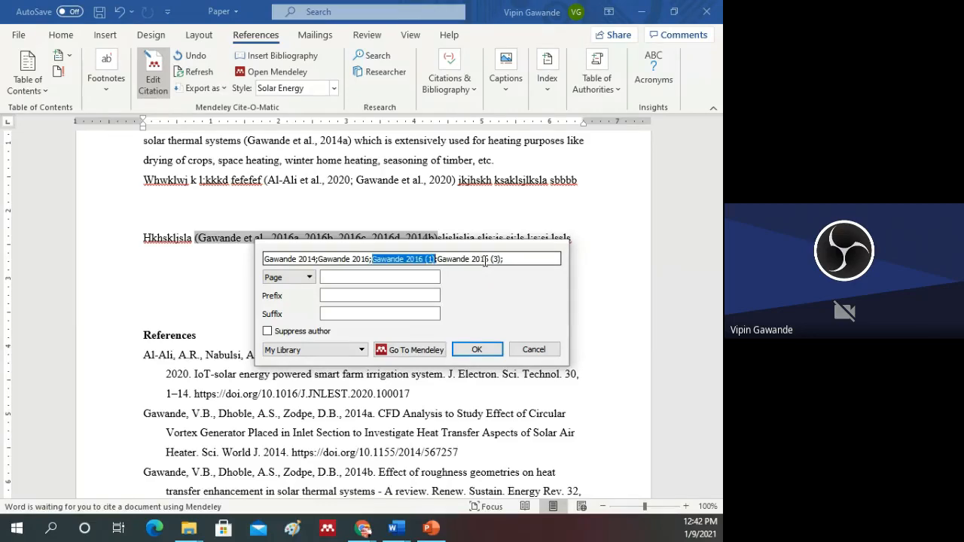
pyautogui.click(479, 351)
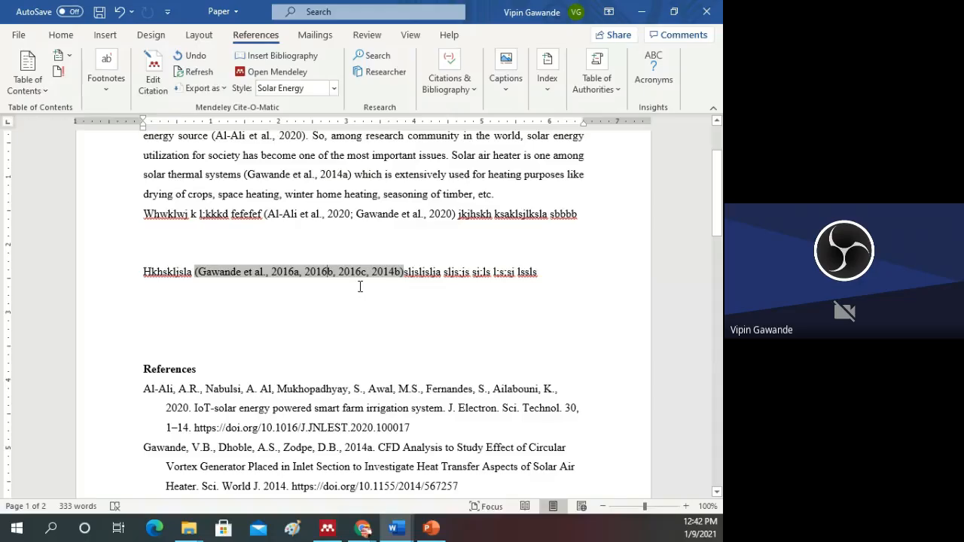
pyautogui.click(404, 273)
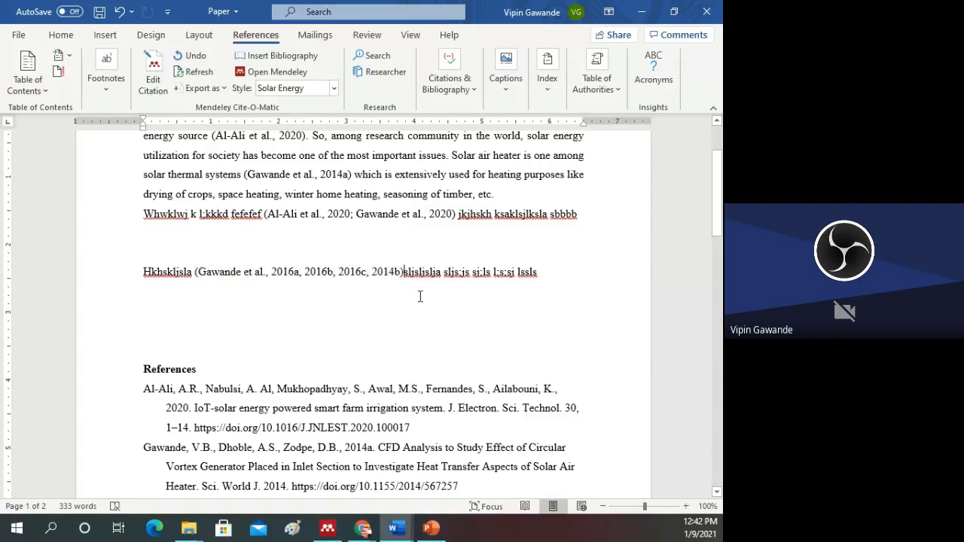
# Step: Edit the citation after "energy source" to cite the 2020 paper on flat plate solar collectors with aluminium oxide nano-fluid instead
pyautogui.scroll(2, 398, 299)
pyautogui.click(258, 206)
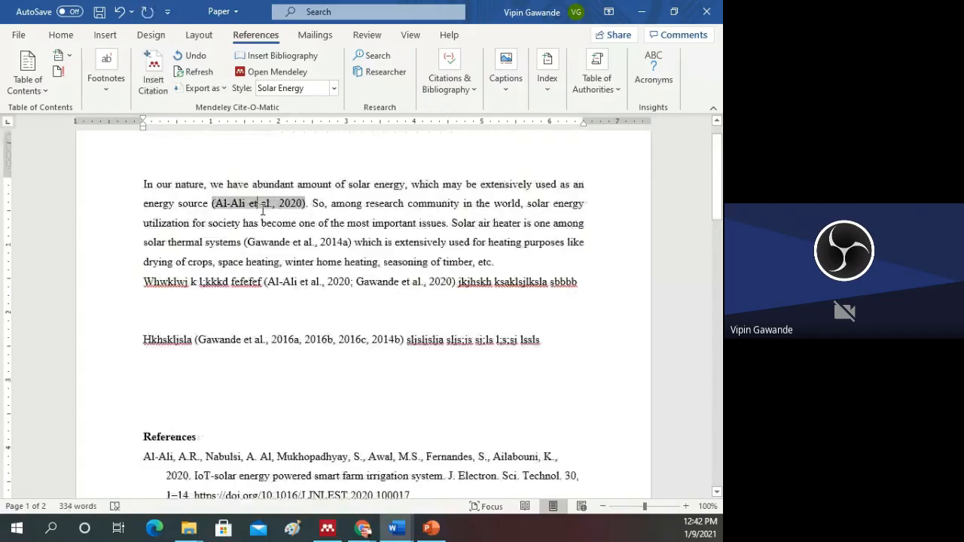
pyautogui.click(152, 83)
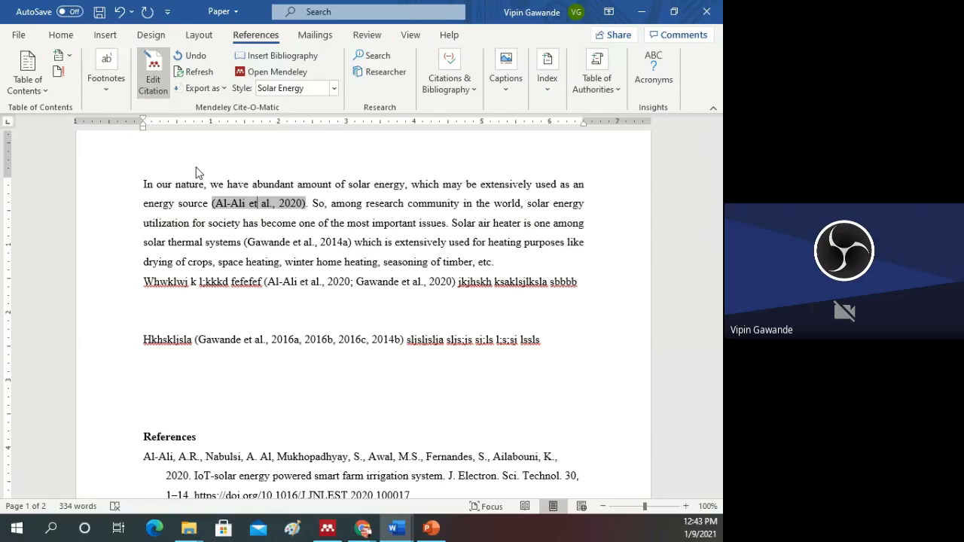
pyautogui.click(364, 249)
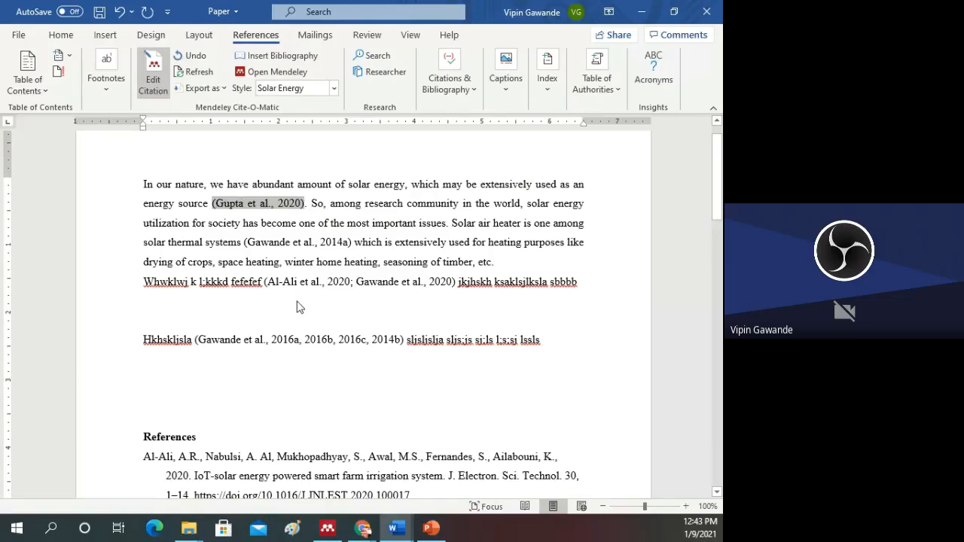
# Step: Check the citation after "fefefef" against the References list and refresh the document's citations and bibliography
pyautogui.scroll(-1, 297, 307)
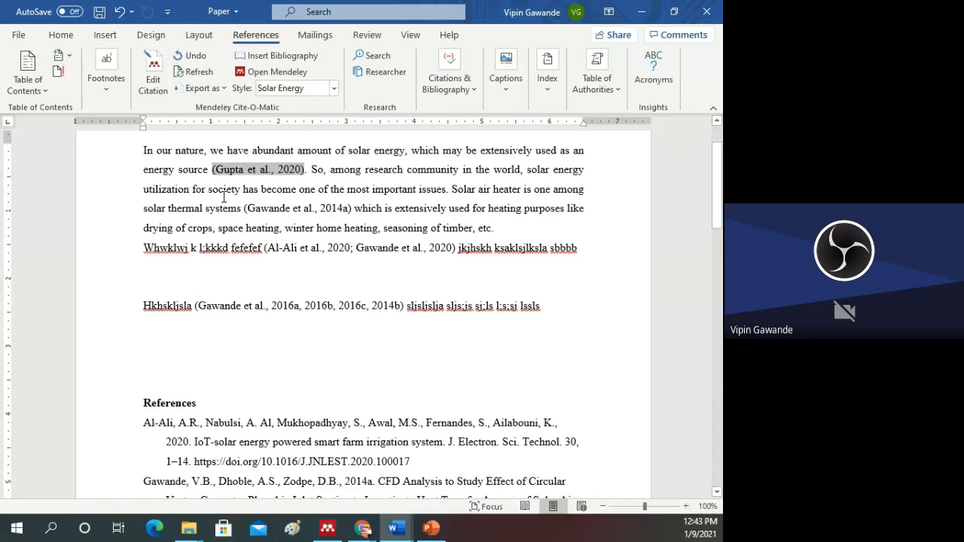
pyautogui.click(297, 249)
pyautogui.scroll(2, 297, 250)
pyautogui.scroll(-3, 275, 265)
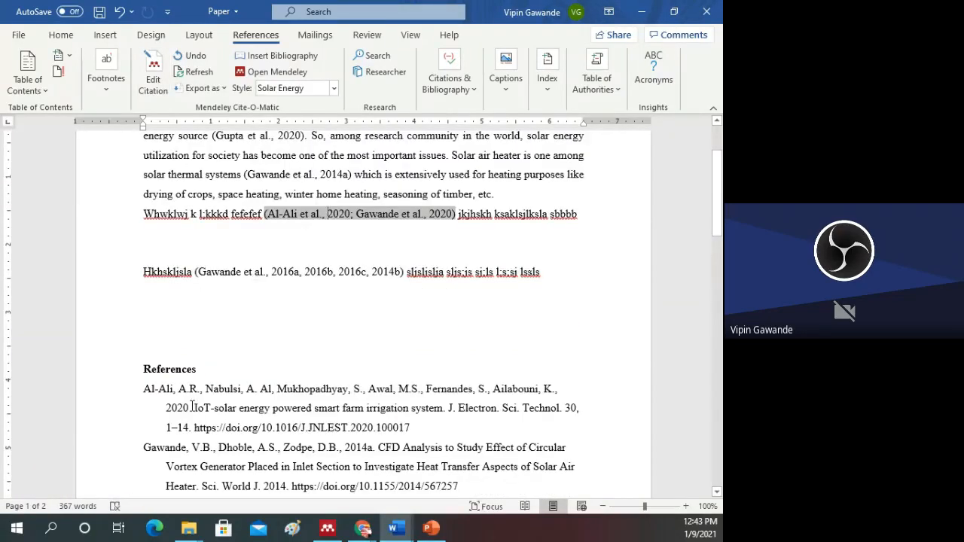
pyautogui.click(194, 72)
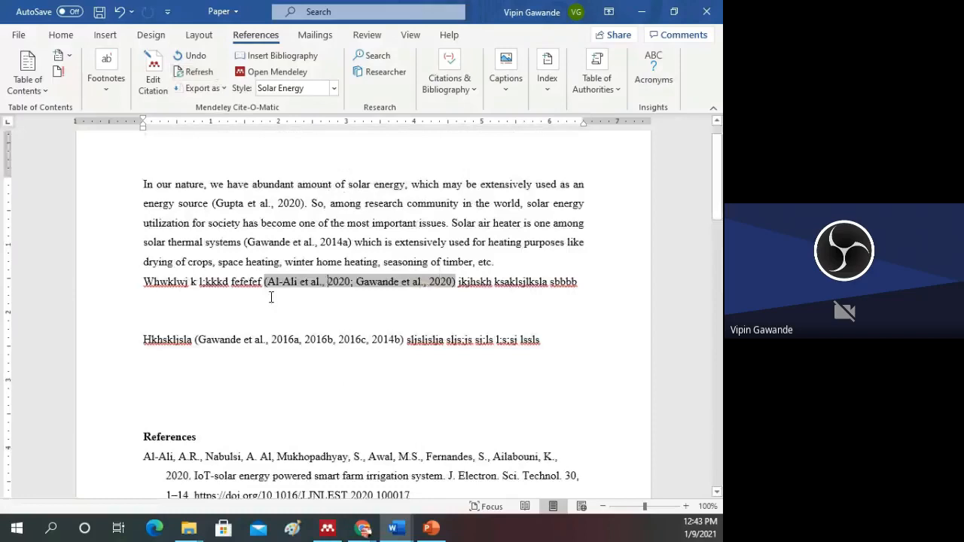
# Step: Examine the refreshed References list from the smart farm irrigation entry down to the flat plate solar collectors entry
pyautogui.scroll(-2, 271, 298)
pyautogui.moveTo(144, 390); pyautogui.dragTo(166, 392)
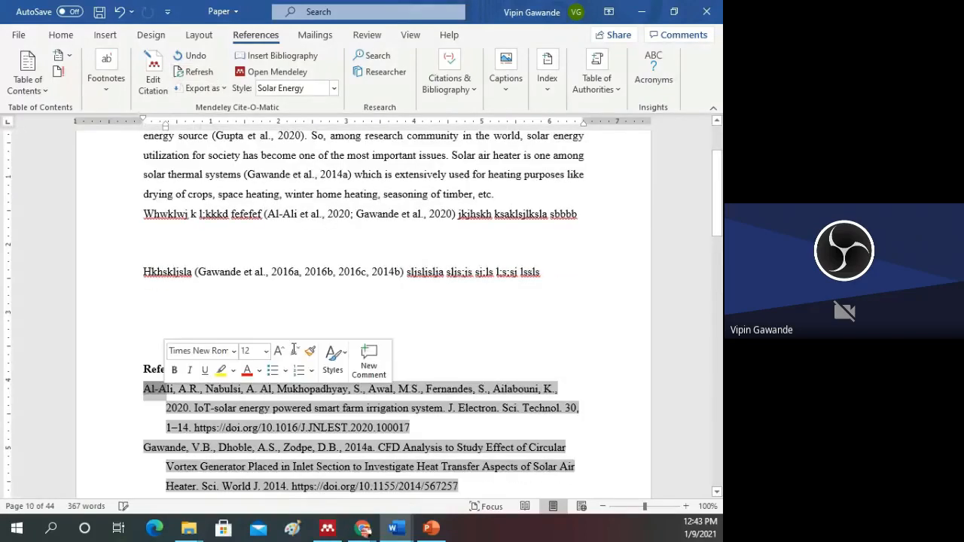
pyautogui.click(296, 310)
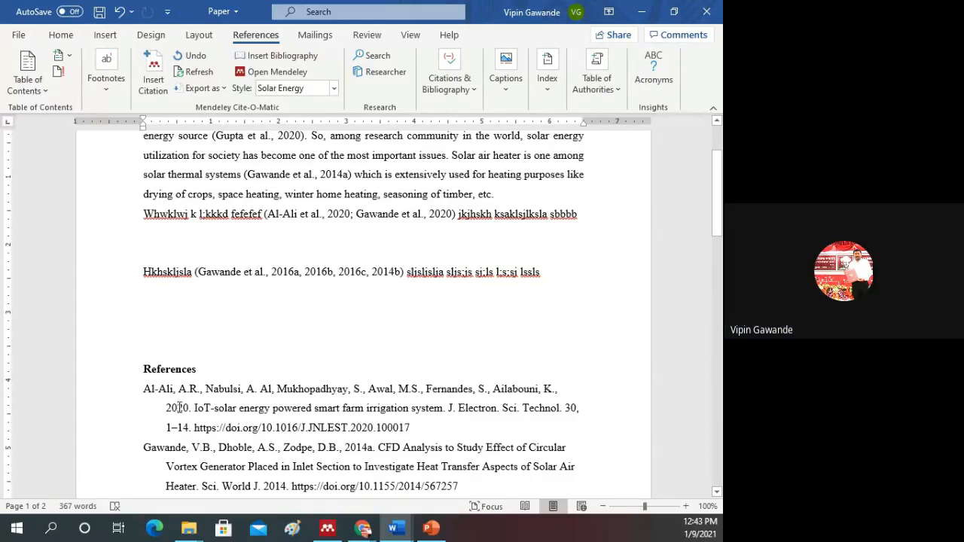
pyautogui.scroll(-8, 268, 306)
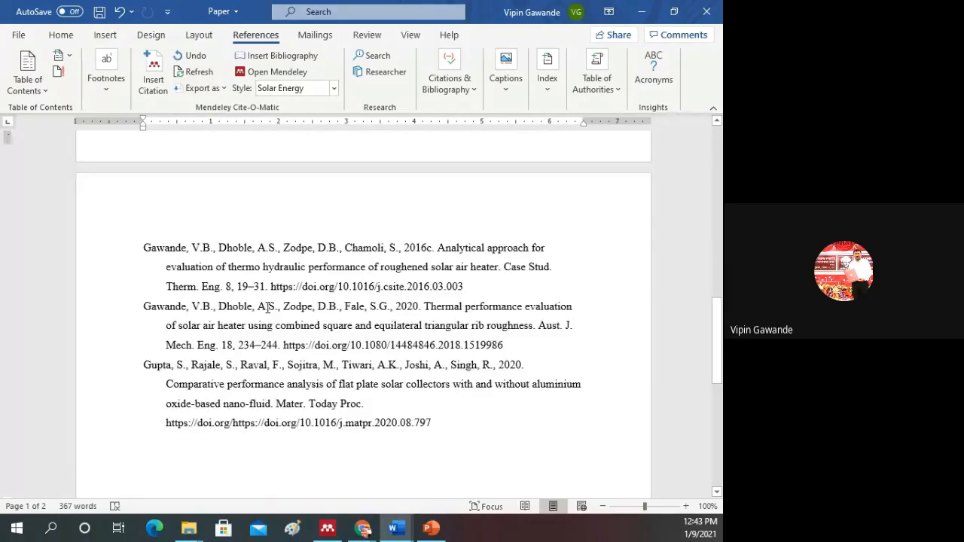
pyautogui.scroll(-2, 310, 346)
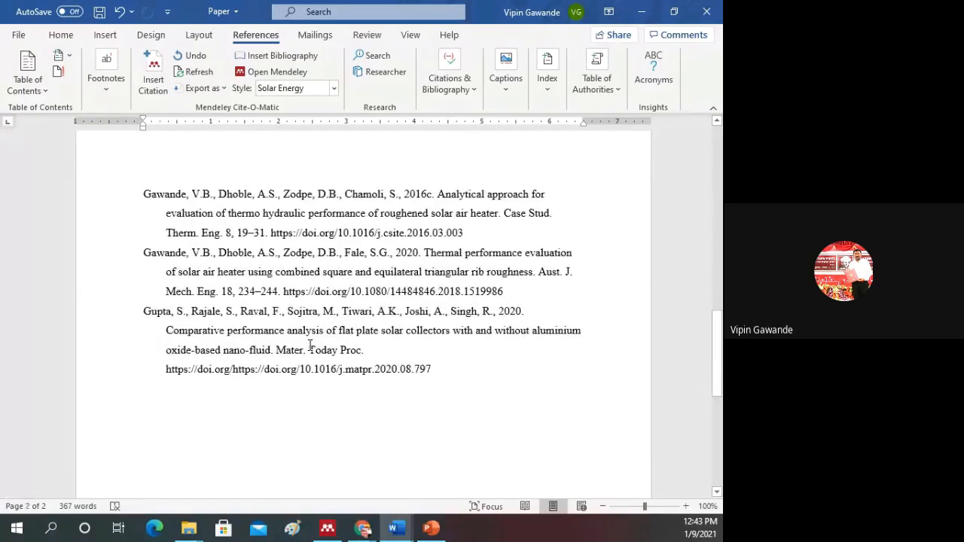
pyautogui.scroll(4, 337, 344)
pyautogui.scroll(10, 338, 344)
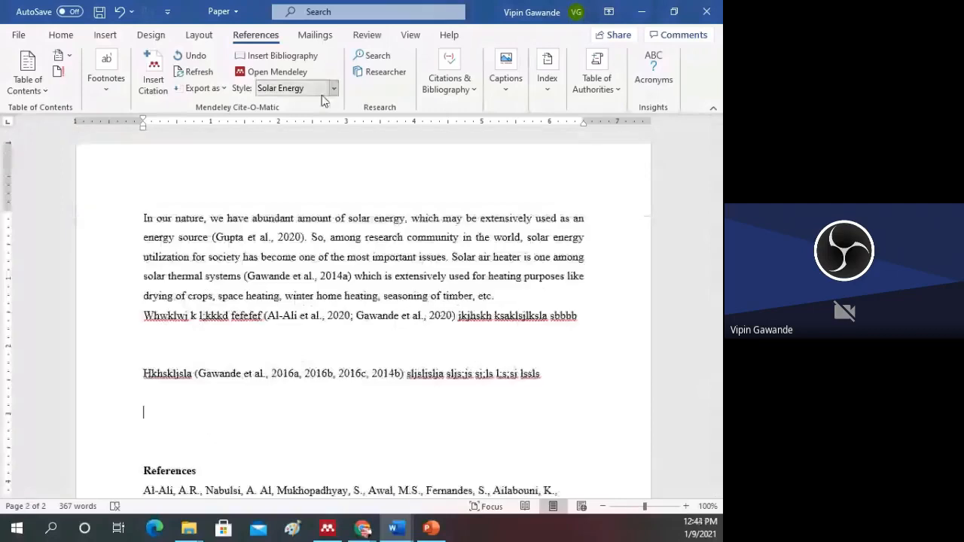
# Step: Open the additional citation styles in Mendeley Desktop and browse the list of installed styles
pyautogui.click(334, 88)
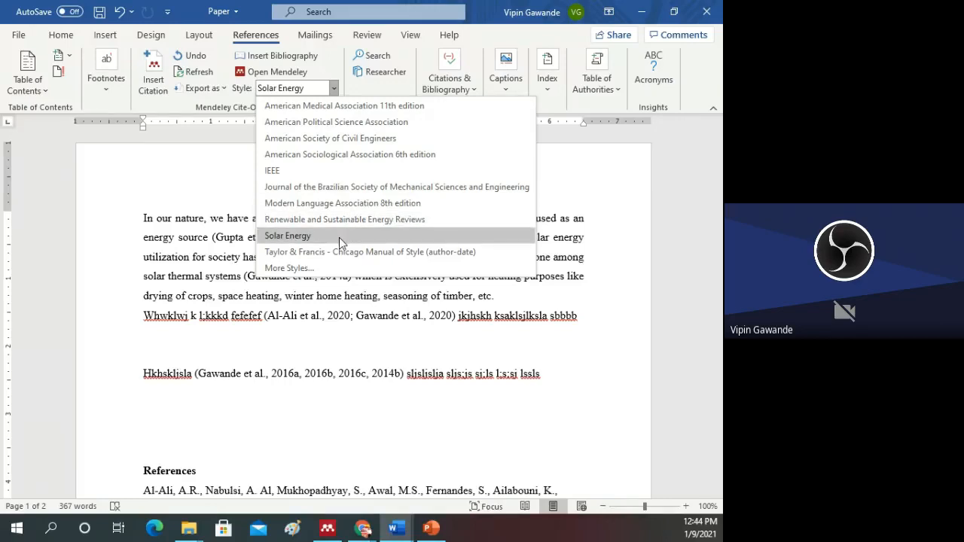
pyautogui.click(328, 269)
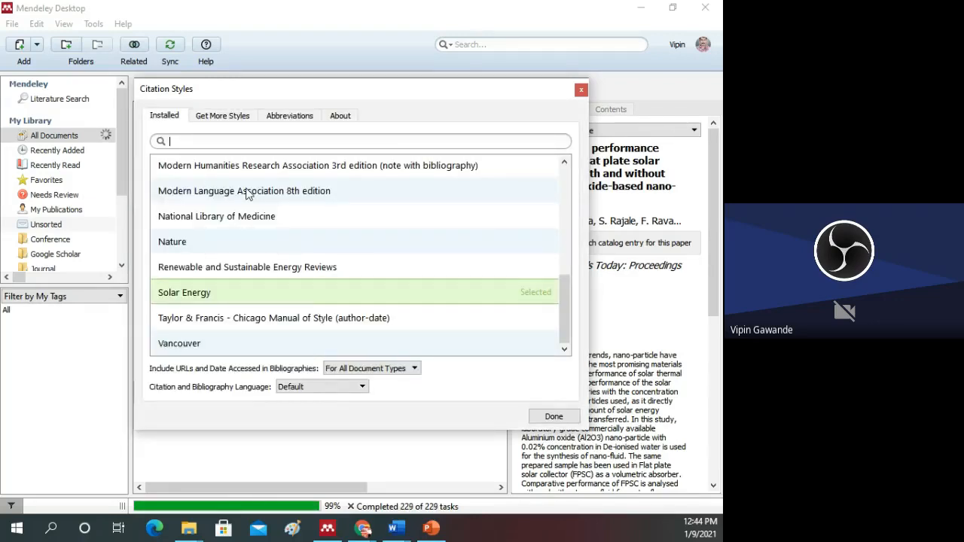
pyautogui.scroll(3, 254, 265)
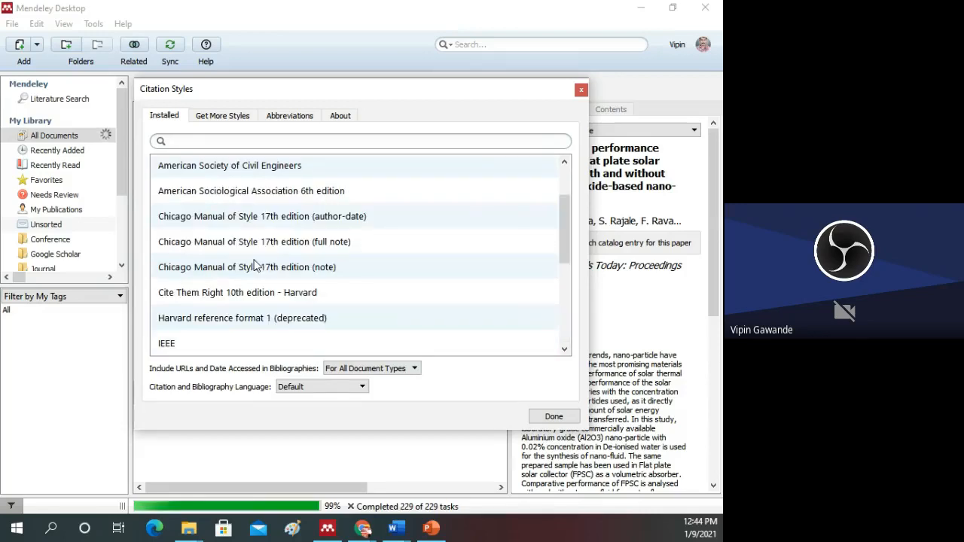
pyautogui.scroll(1, 256, 249)
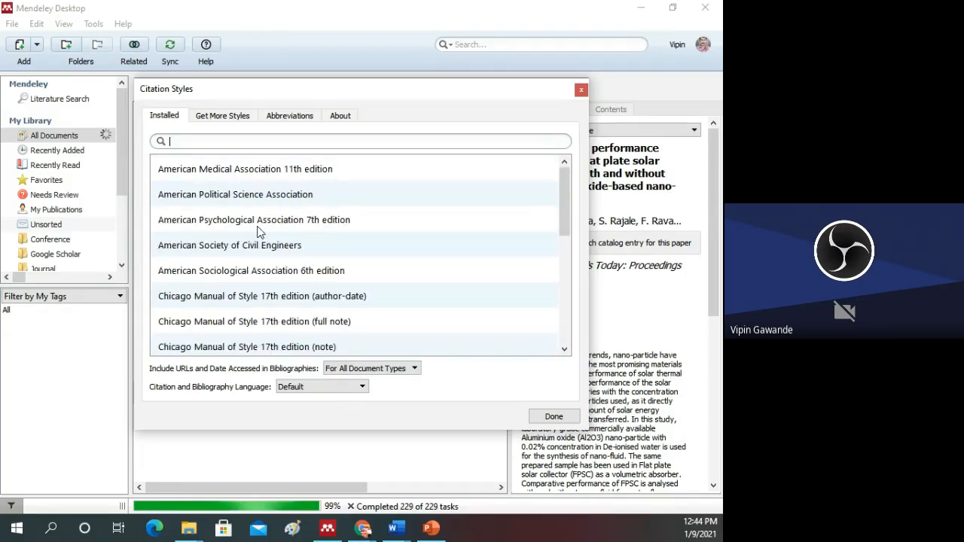
# Step: Search the downloadable citation styles for "Renewable", install the Renewable Energy style and close the styles window
pyautogui.scroll(-4, 257, 231)
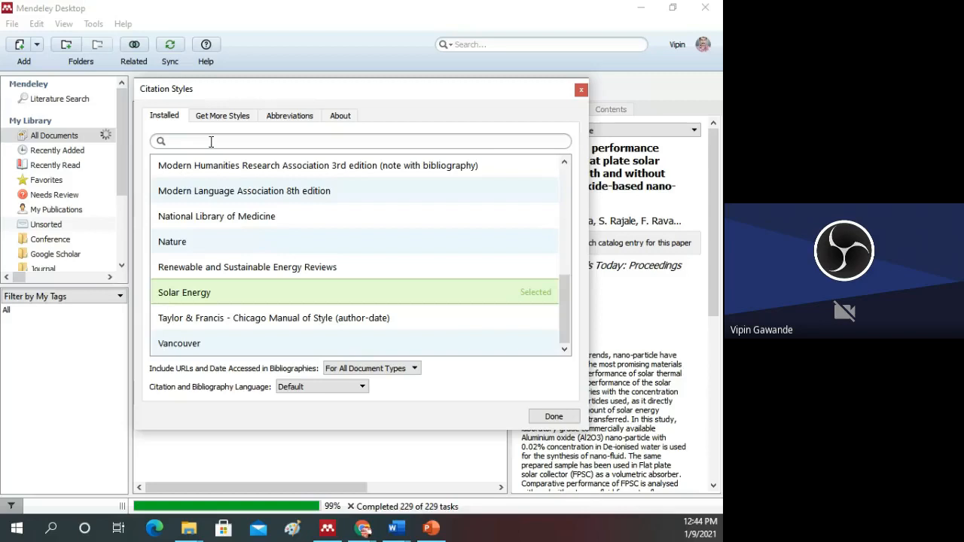
pyautogui.click(222, 115)
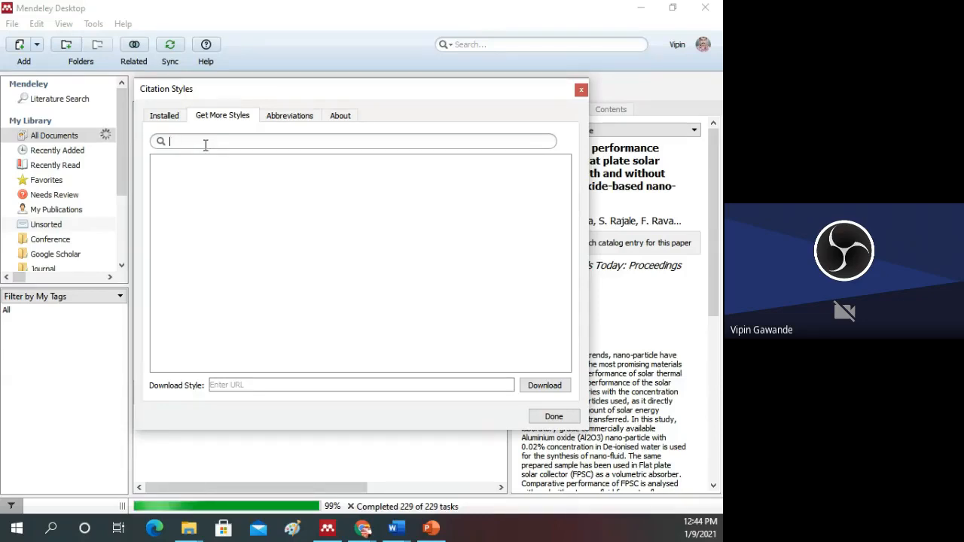
pyautogui.write('Renewable')
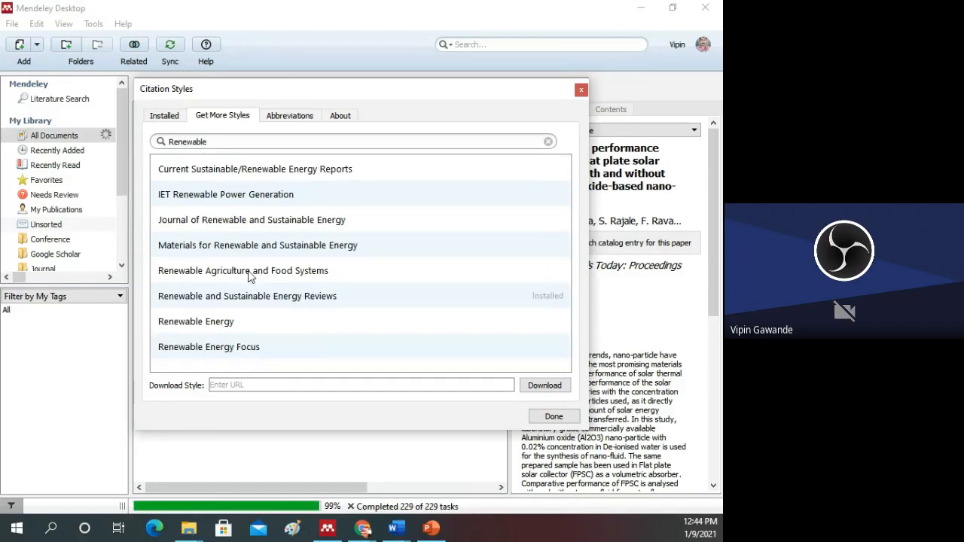
pyautogui.click(222, 328)
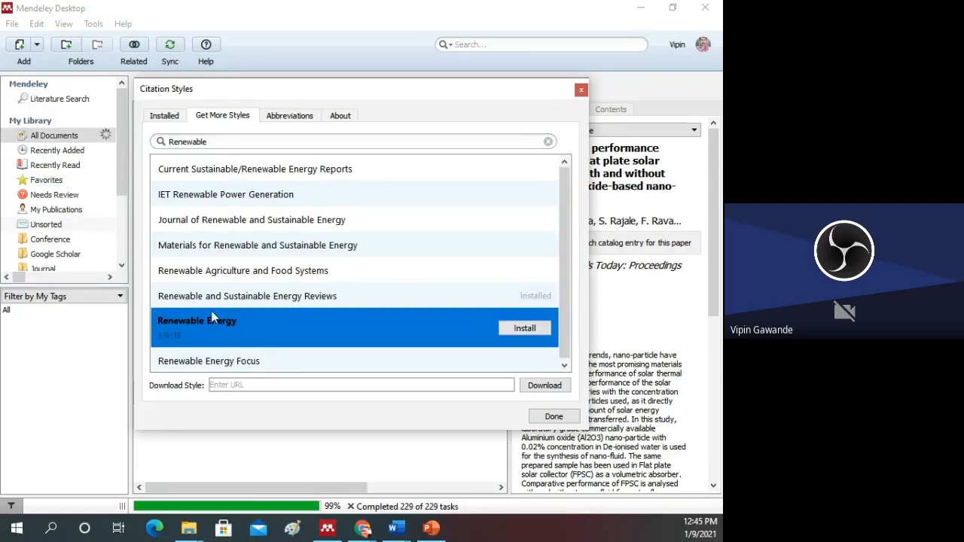
pyautogui.click(525, 329)
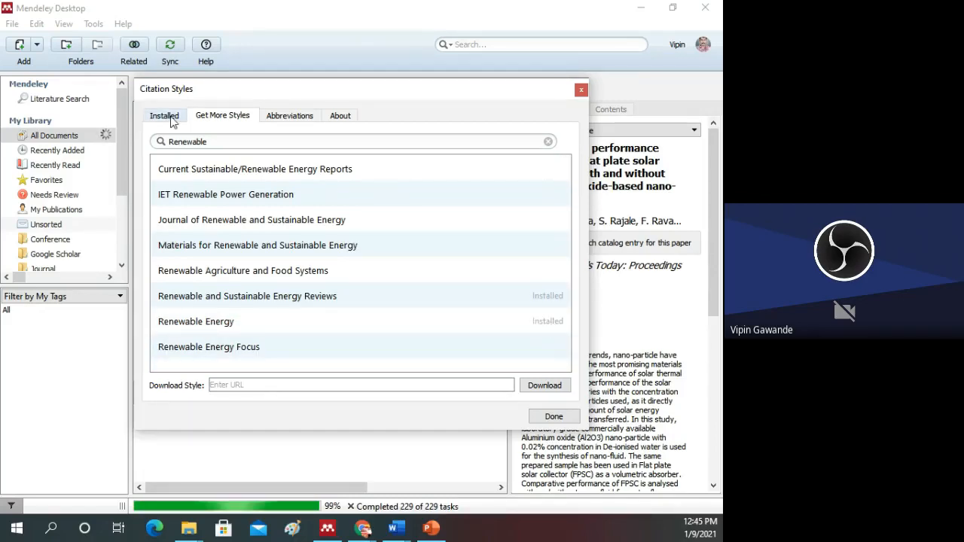
pyautogui.click(549, 419)
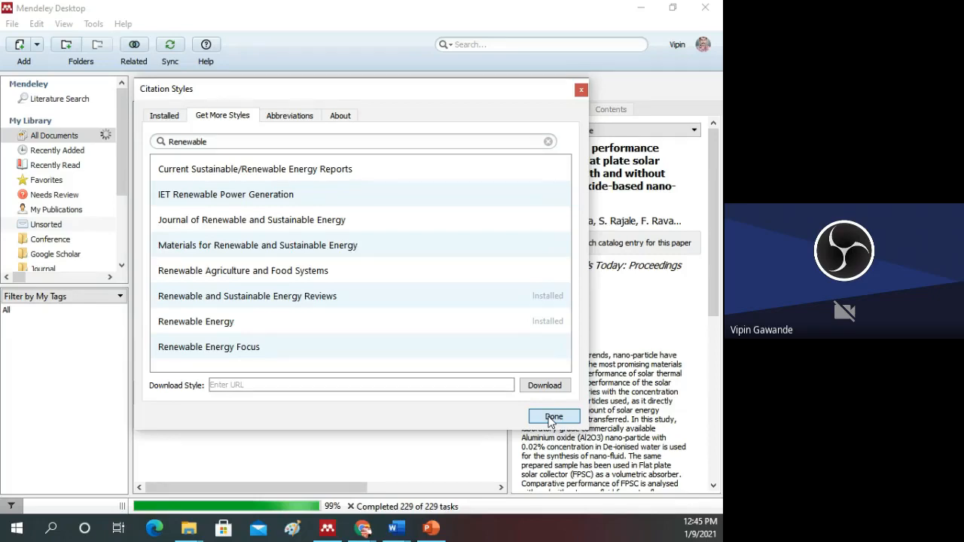
pyautogui.click(549, 419)
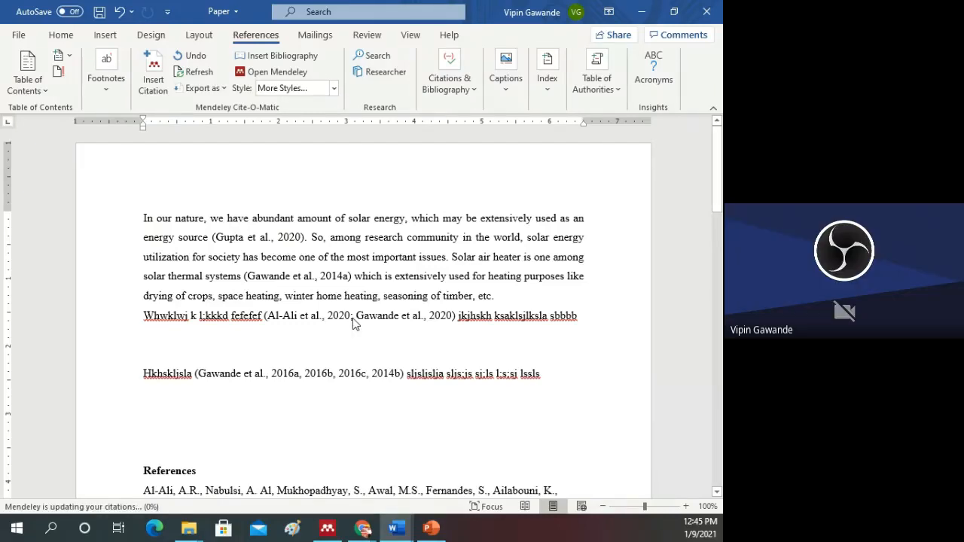
# Step: Apply the installed Renewable Energy citation style to the Word document and check the citation after "energy source"
pyautogui.click(314, 88)
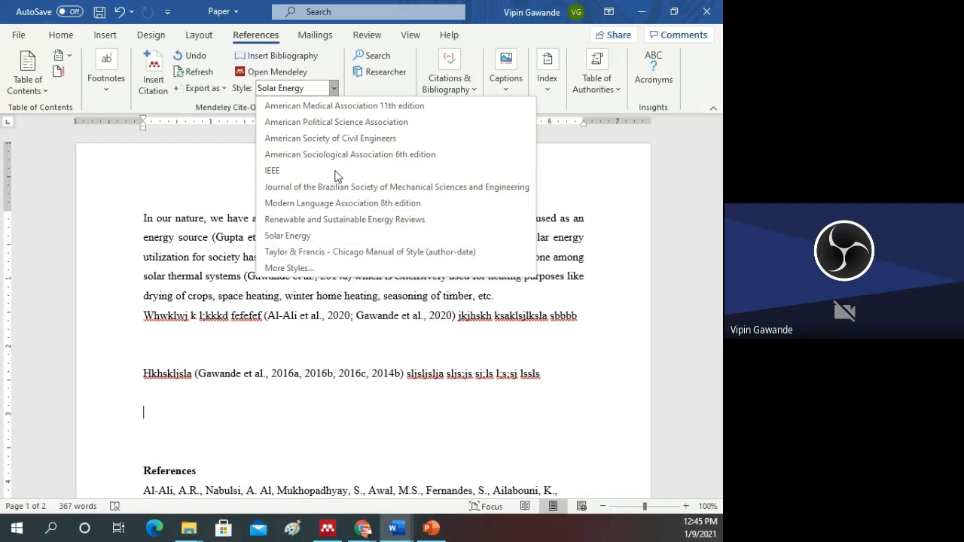
pyautogui.click(325, 269)
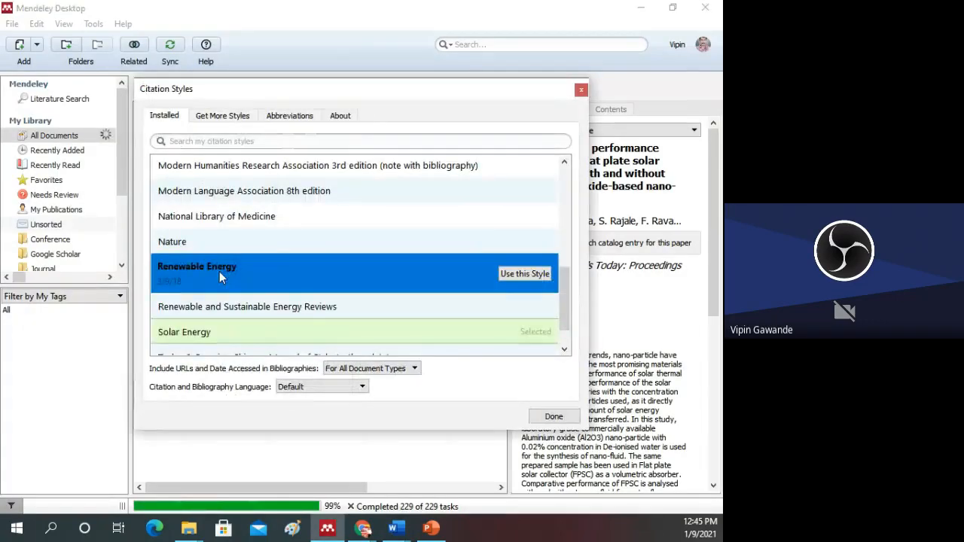
pyautogui.click(522, 276)
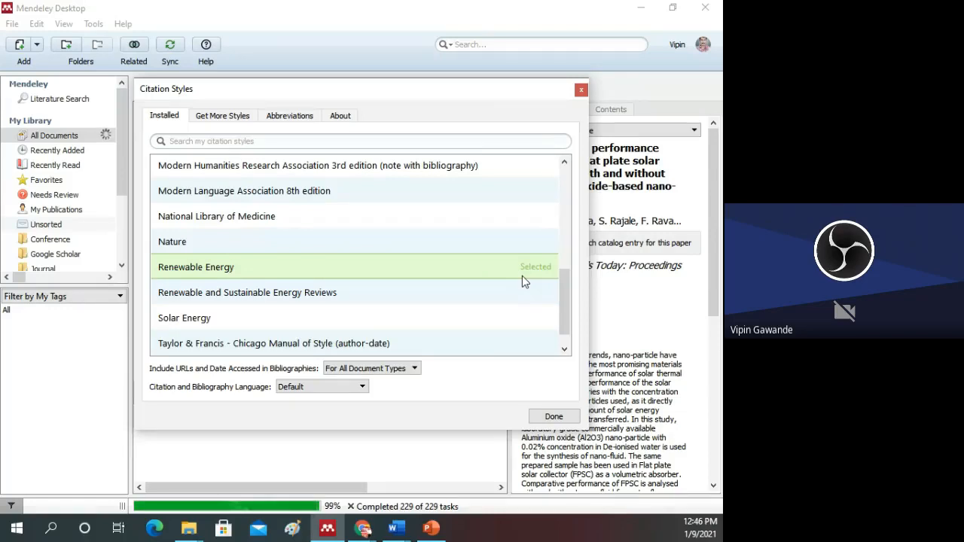
pyautogui.click(554, 416)
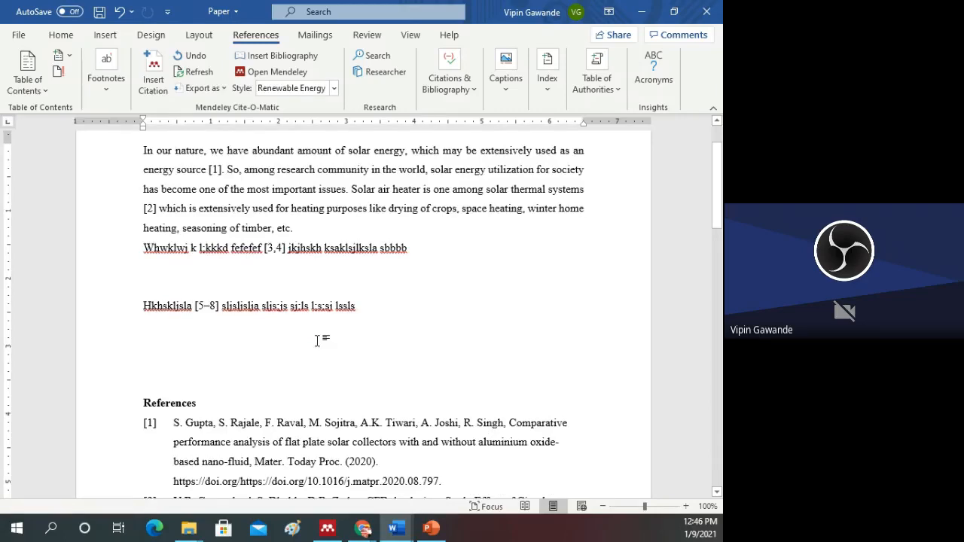
pyautogui.scroll(1, 317, 340)
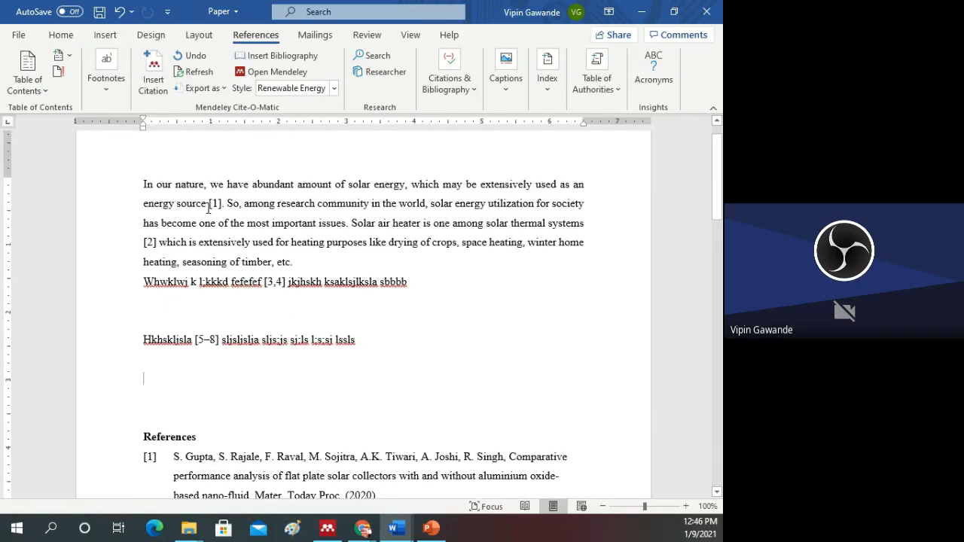
pyautogui.click(208, 205)
pyautogui.click(208, 205)
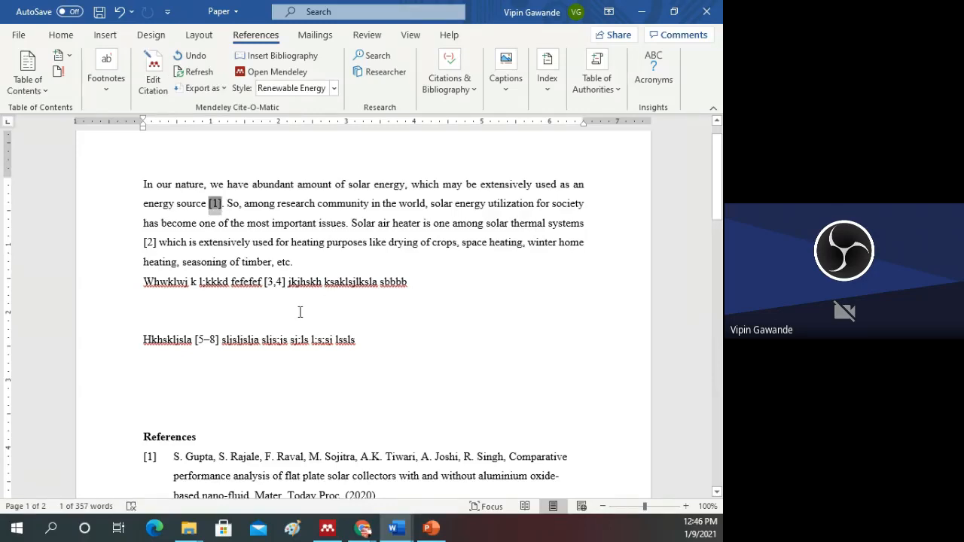
# Step: Reopen the additional citation styles in Mendeley Desktop and look through the installed styles from the American styles to Vancouver
pyautogui.click(334, 89)
pyautogui.click(304, 269)
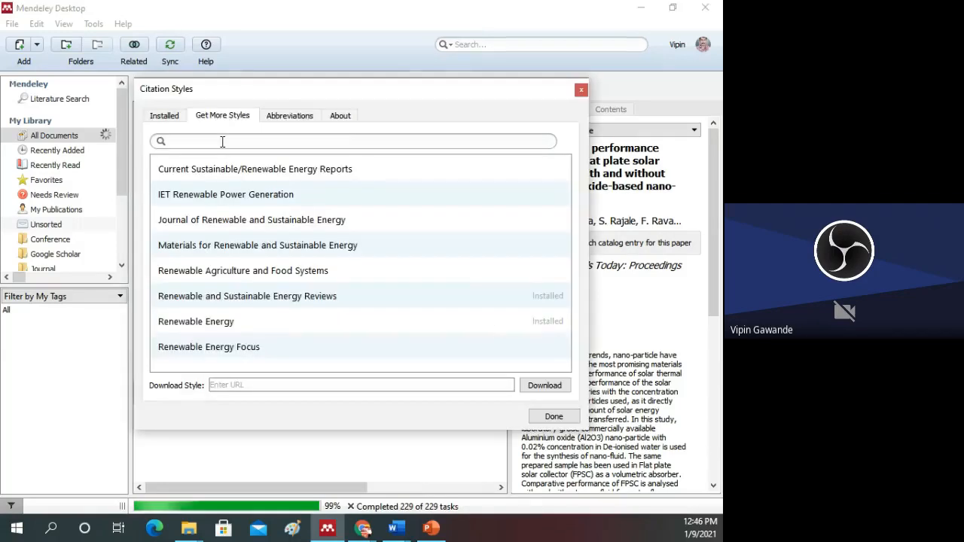
pyautogui.click(223, 141)
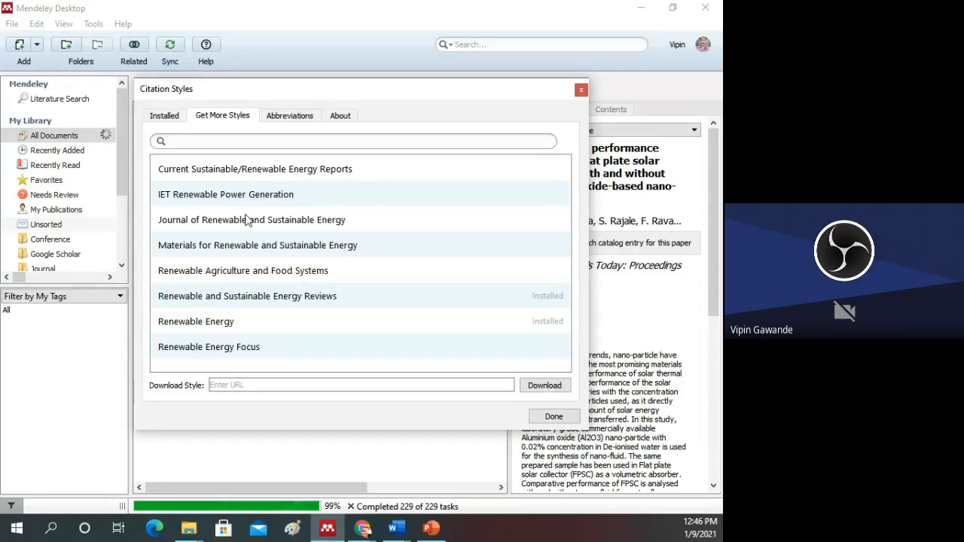
pyautogui.click(164, 116)
pyautogui.scroll(-1, 284, 259)
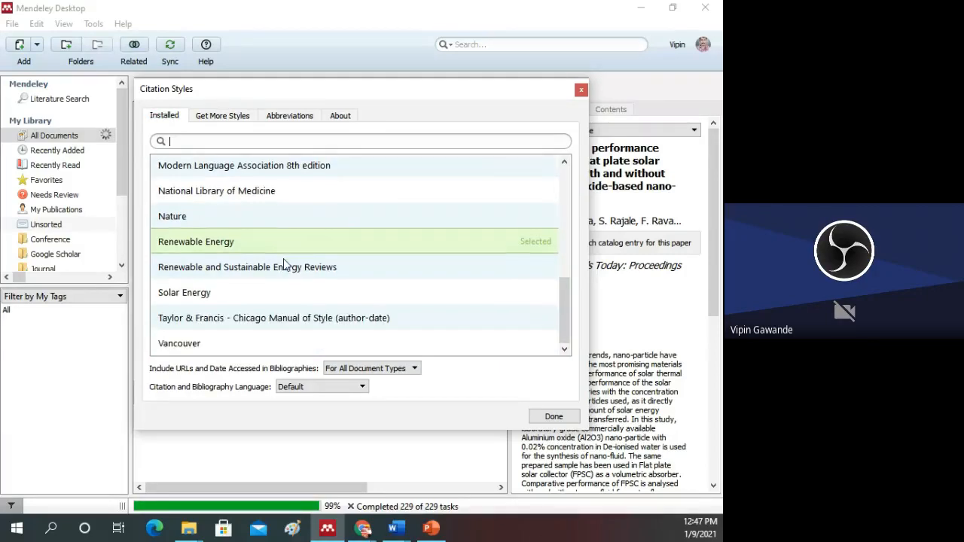
pyautogui.scroll(5, 283, 258)
pyautogui.scroll(4, 284, 263)
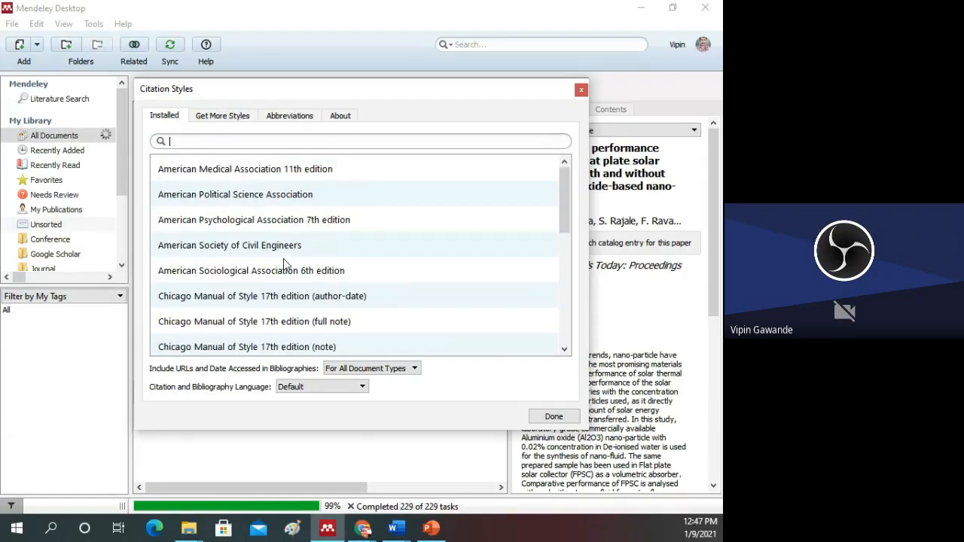
pyautogui.scroll(-1, 283, 263)
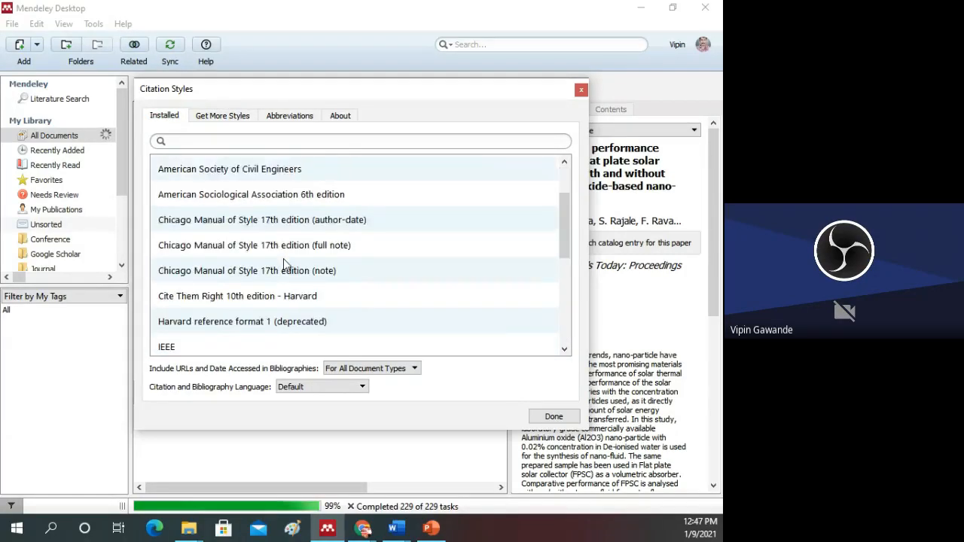
pyautogui.scroll(-1, 283, 263)
# Step: Filter the installed styles by "ame" and apply the American Society of Civil Engineers style to the document
pyautogui.write('a')
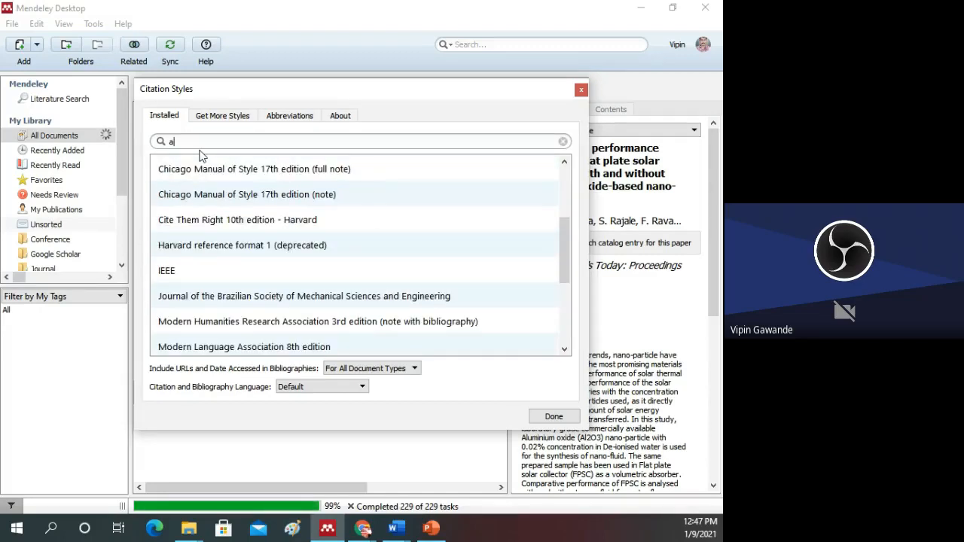
pyautogui.write('me')
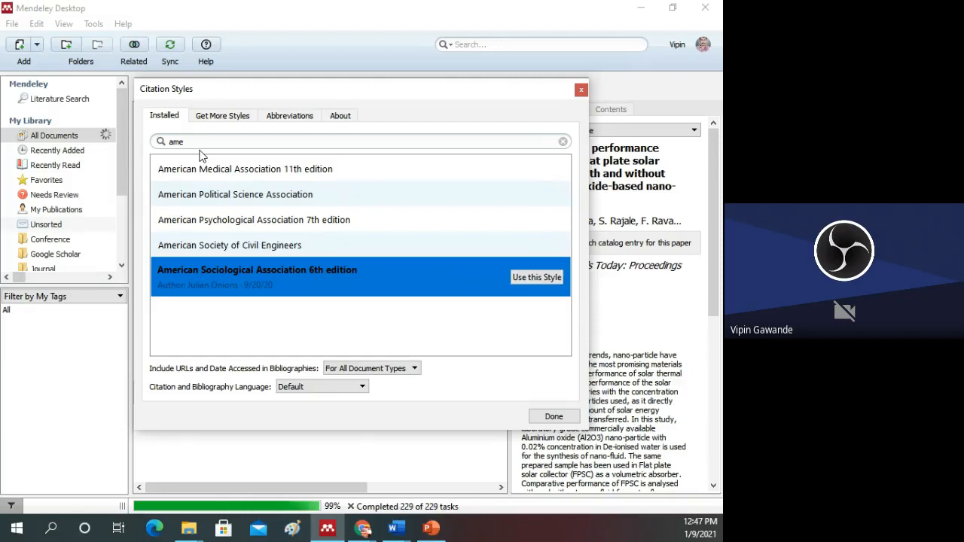
pyautogui.click(270, 249)
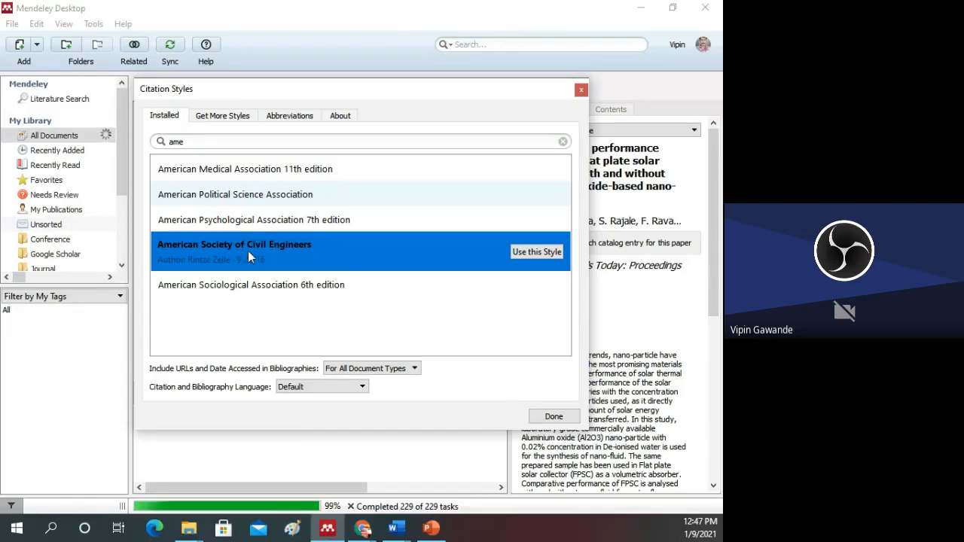
pyautogui.click(537, 252)
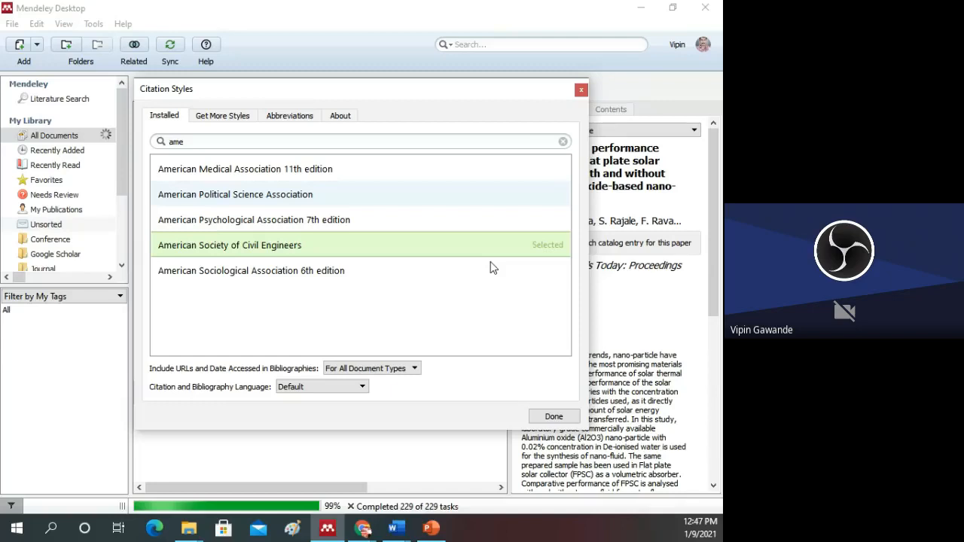
pyautogui.click(554, 417)
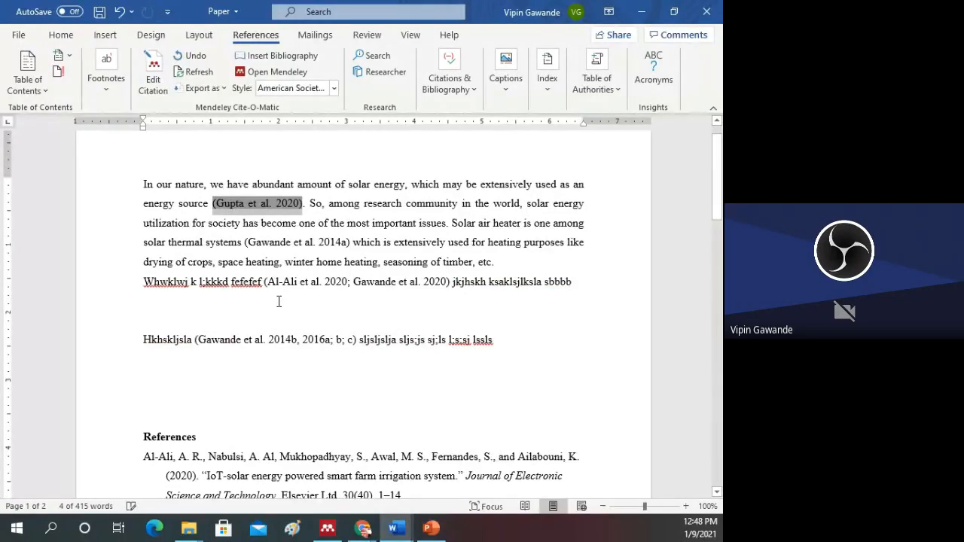
# Step: Review the document's available citation styles and open the additional styles in Mendeley Desktop once more
pyautogui.click(507, 340)
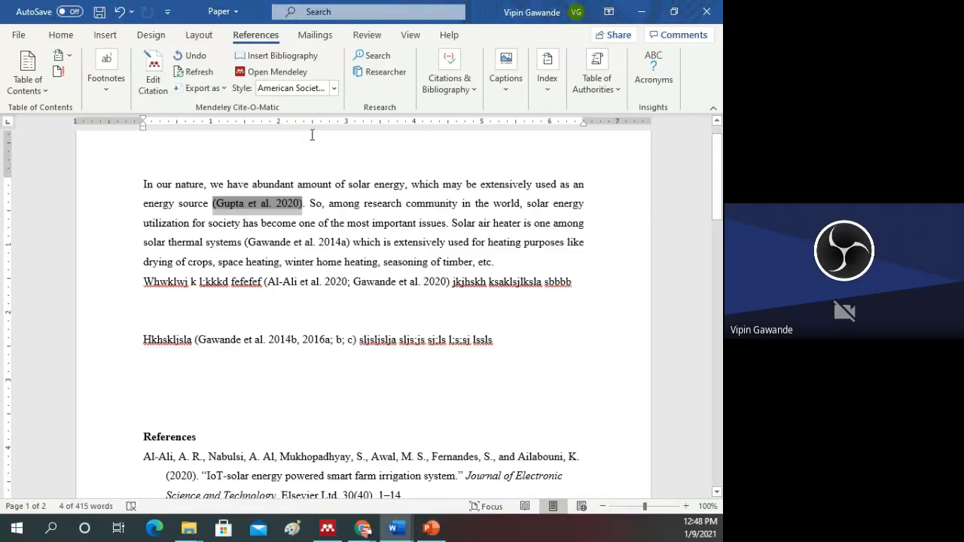
pyautogui.click(333, 88)
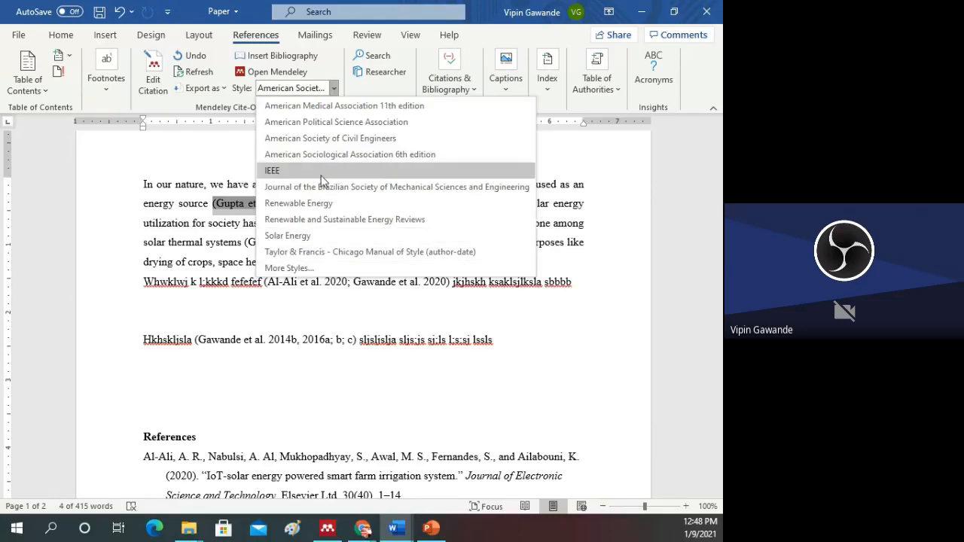
pyautogui.click(298, 269)
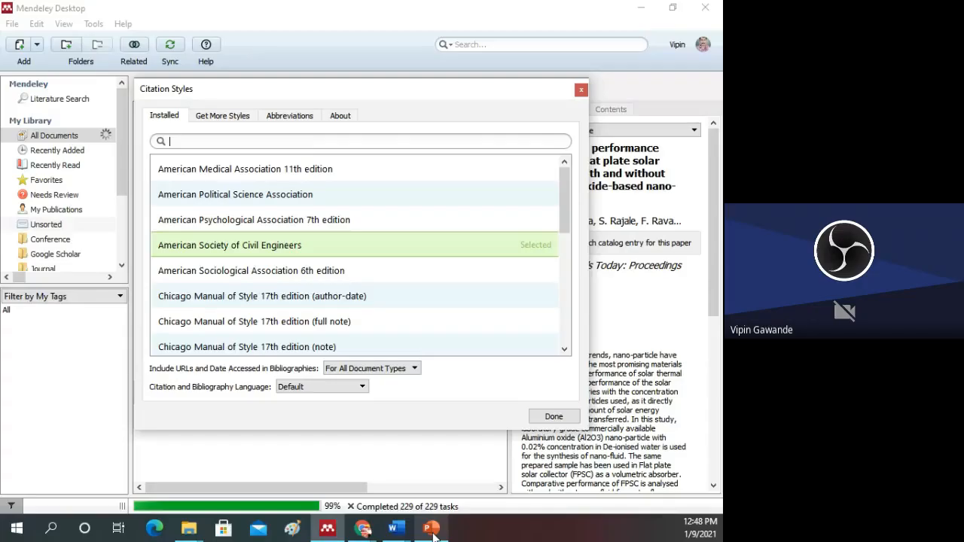
# Step: Switch to the Mendeley_Training presentation in PowerPoint and select slide 13
pyautogui.click(432, 532)
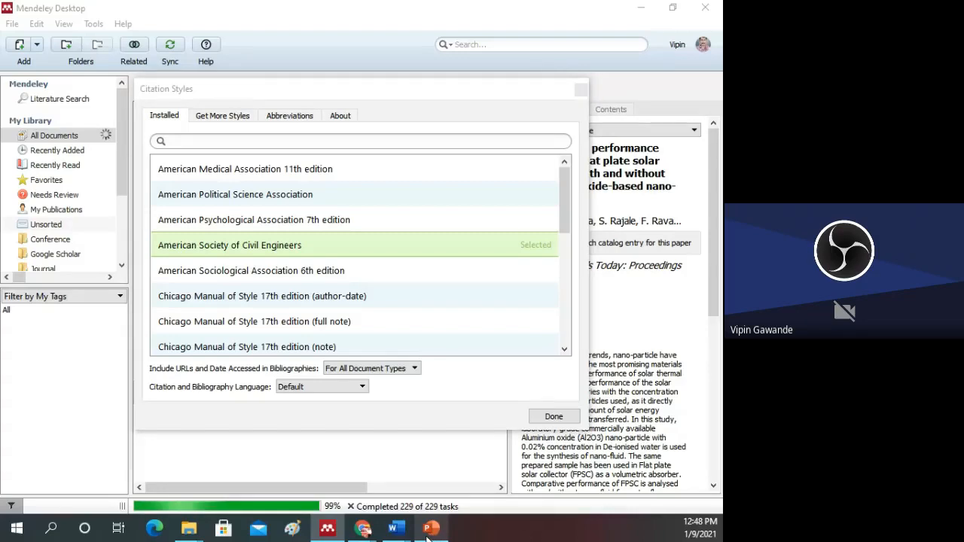
pyautogui.click(429, 530)
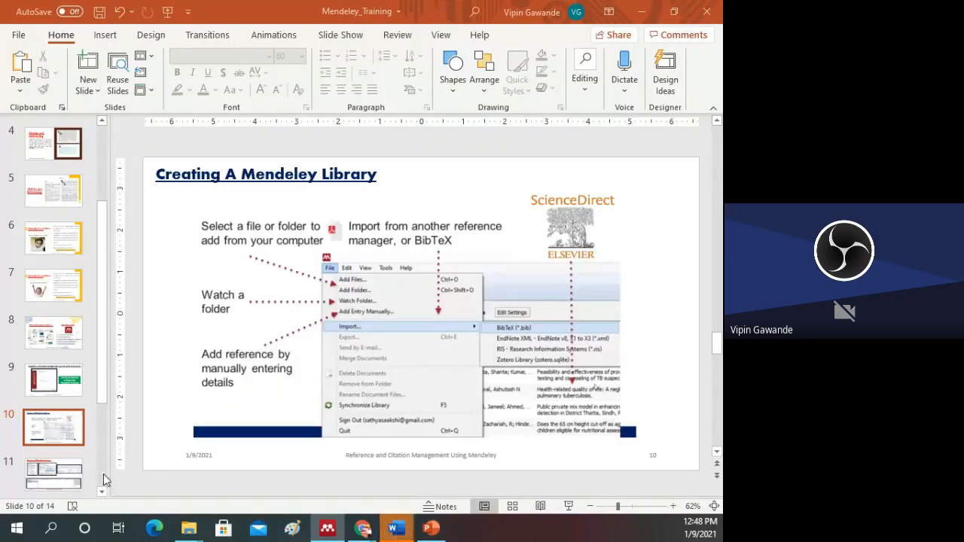
pyautogui.scroll(-2, 99, 467)
pyautogui.scroll(-2, 103, 412)
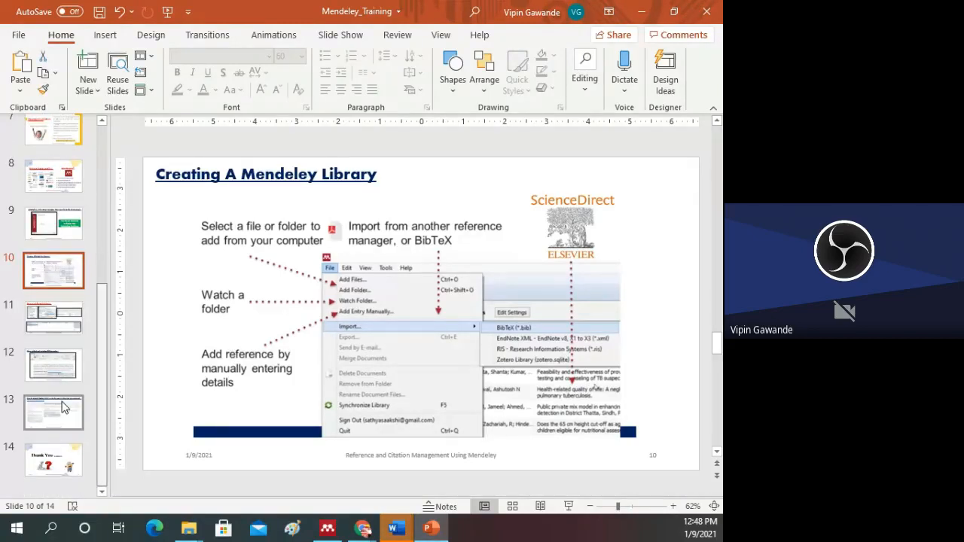
pyautogui.click(64, 411)
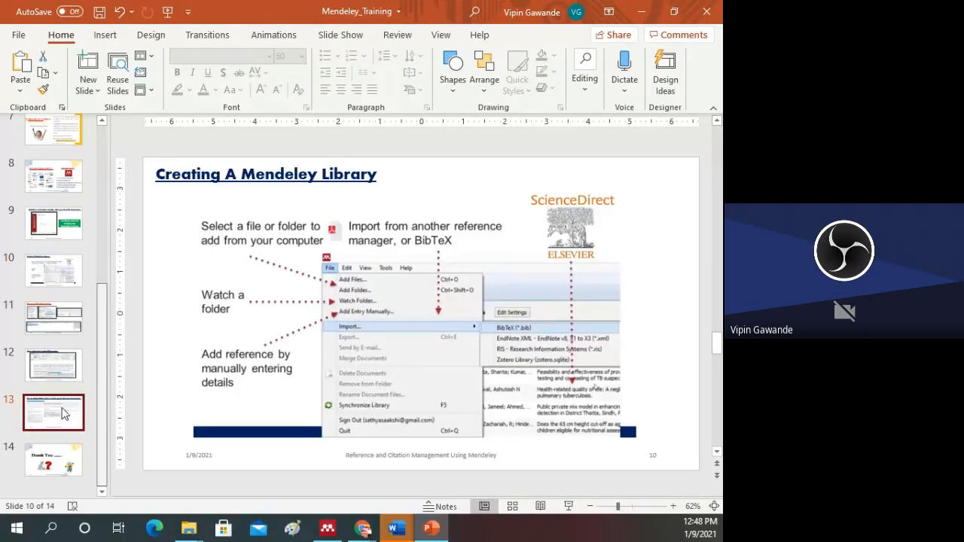